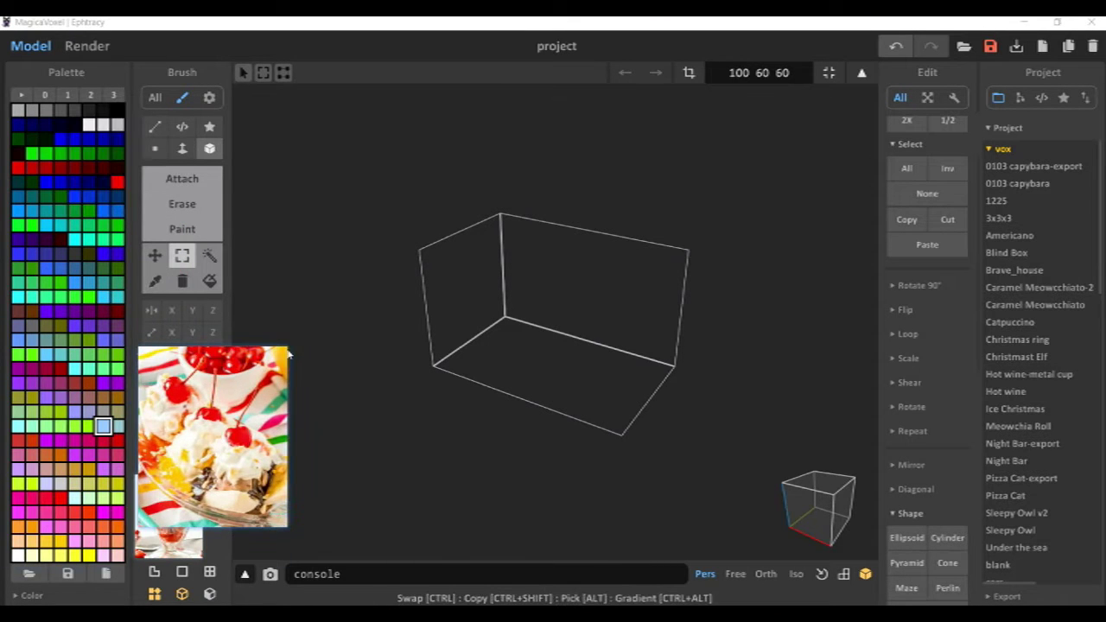
# Shrink the sundae reference image and reposition it beside the other reference picture.
pyautogui.moveTo(289, 354); pyautogui.dragTo(197, 457)
pyautogui.moveTo(168, 493); pyautogui.dragTo(197, 430)
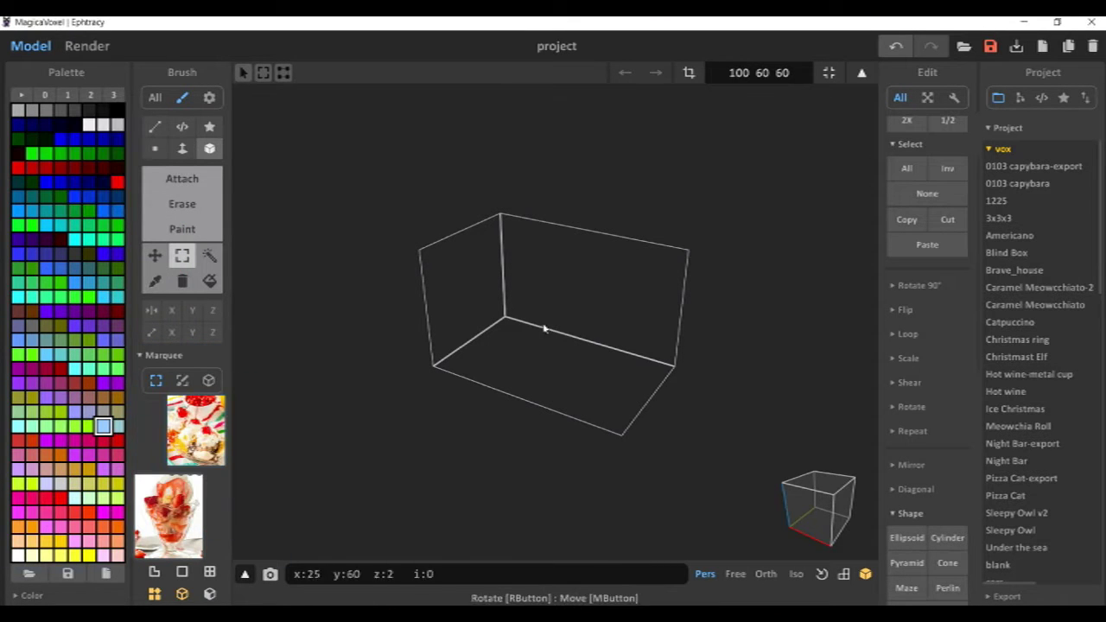
# Fill the 100 × 60 × 60 model with an ellipsoid and delete its upper half in an orthographic front view.
pyautogui.click(907, 537)
pyautogui.moveTo(691, 345); pyautogui.dragTo(755, 296, button='right')
pyautogui.click(821, 505)
pyautogui.click(765, 574)
pyautogui.moveTo(802, 305); pyautogui.dragTo(802, 305)
pyautogui.press('Delete')
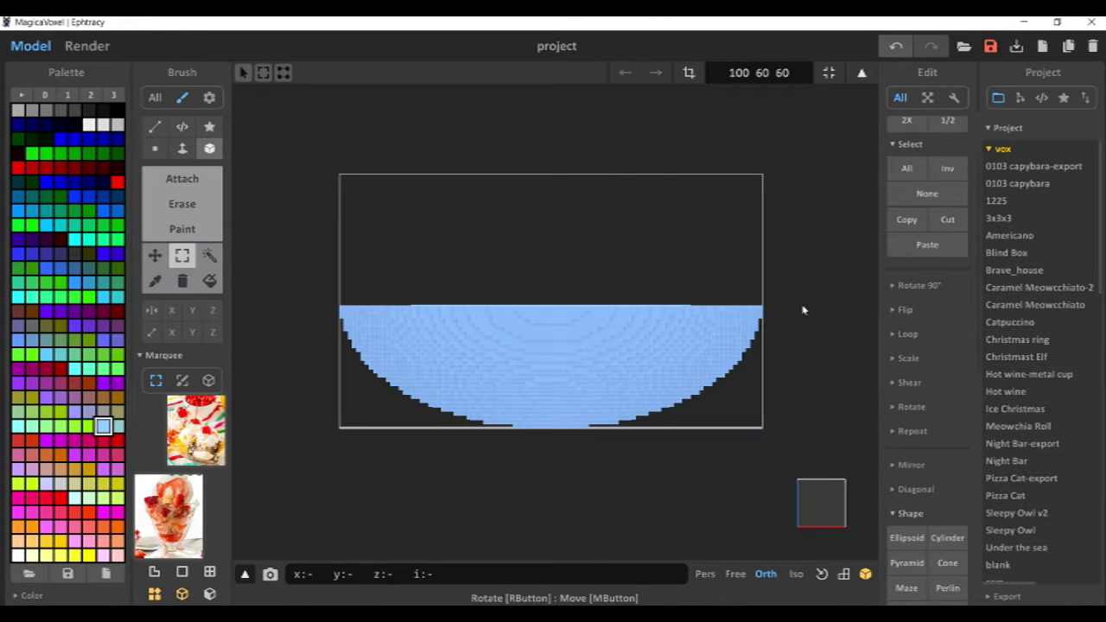
# Hollow out the half ellipsoid into a thin-walled bowl and preview it as a render.
pyautogui.moveTo(801, 311); pyautogui.dragTo(755, 354, button='right')
pyautogui.click(499, 283)
pyautogui.scroll(3, 683, 348)
pyautogui.moveTo(605, 294)
pyautogui.mouseDown(button='right')
pyautogui.moveTo(639, 341)
pyautogui.moveTo(665, 303)
pyautogui.mouseUp(button='right')
pyautogui.click(87, 46)
pyautogui.click(30, 46)
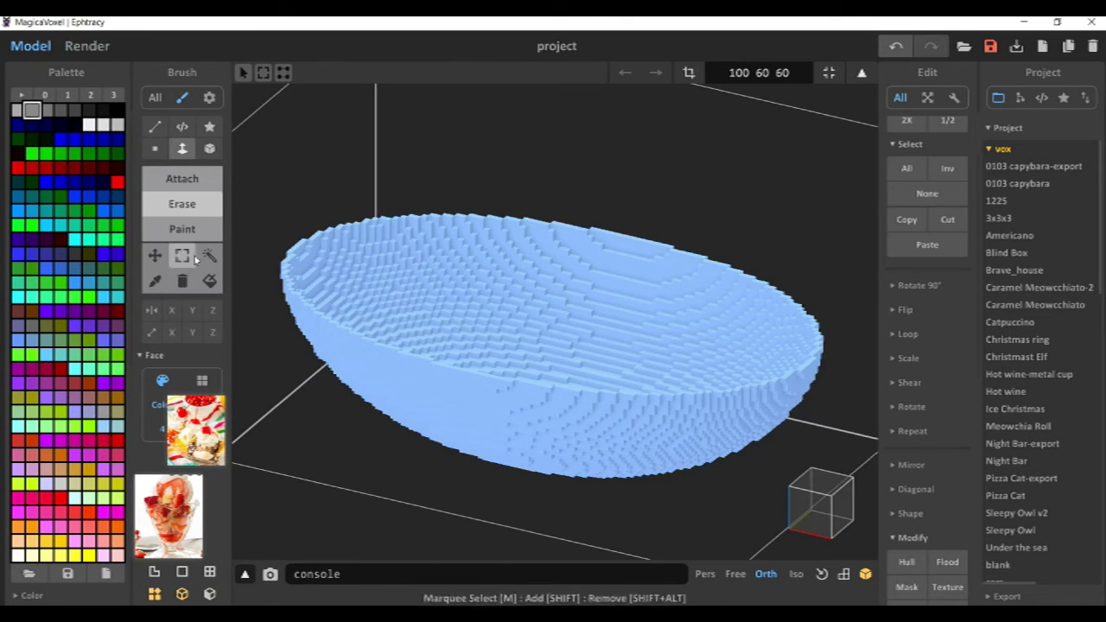
# Add a new empty model object over the bowl in the world view.
pyautogui.press('Tab')
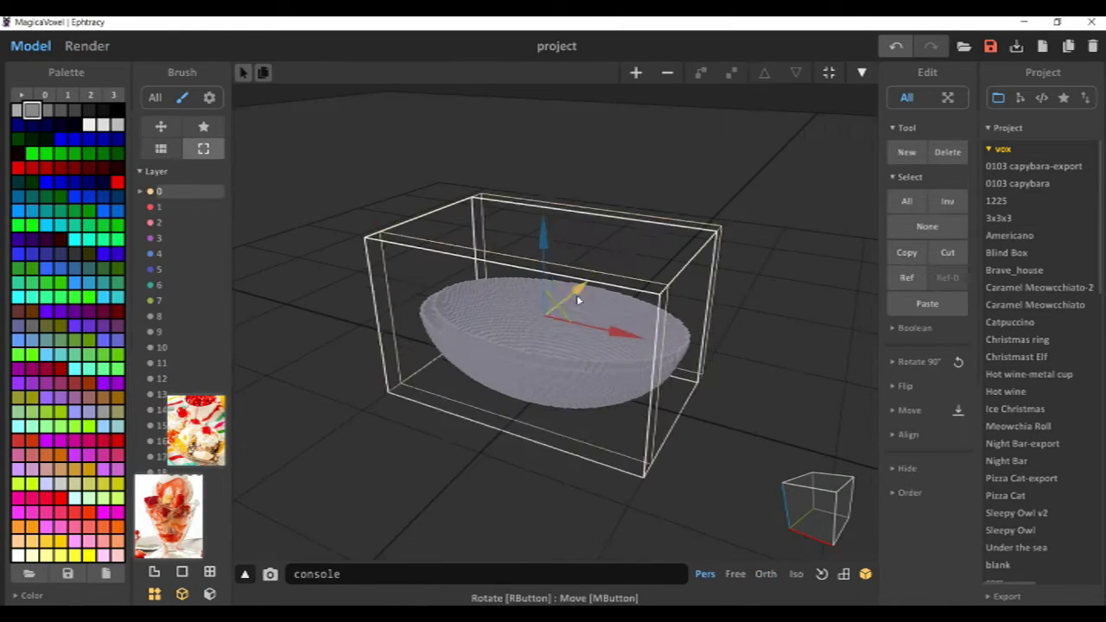
pyautogui.keyDown('ctrl'); pyautogui.moveTo(578, 299); pyautogui.dragTo(526, 338); pyautogui.keyUp('ctrl')
pyautogui.hotkey('ctrl', 'z')
pyautogui.click(636, 73)
pyautogui.scroll(-1, 647, 117)
pyautogui.moveTo(554, 213); pyautogui.dragTo(628, 326, button='right')
pyautogui.scroll(5, 656, 268)
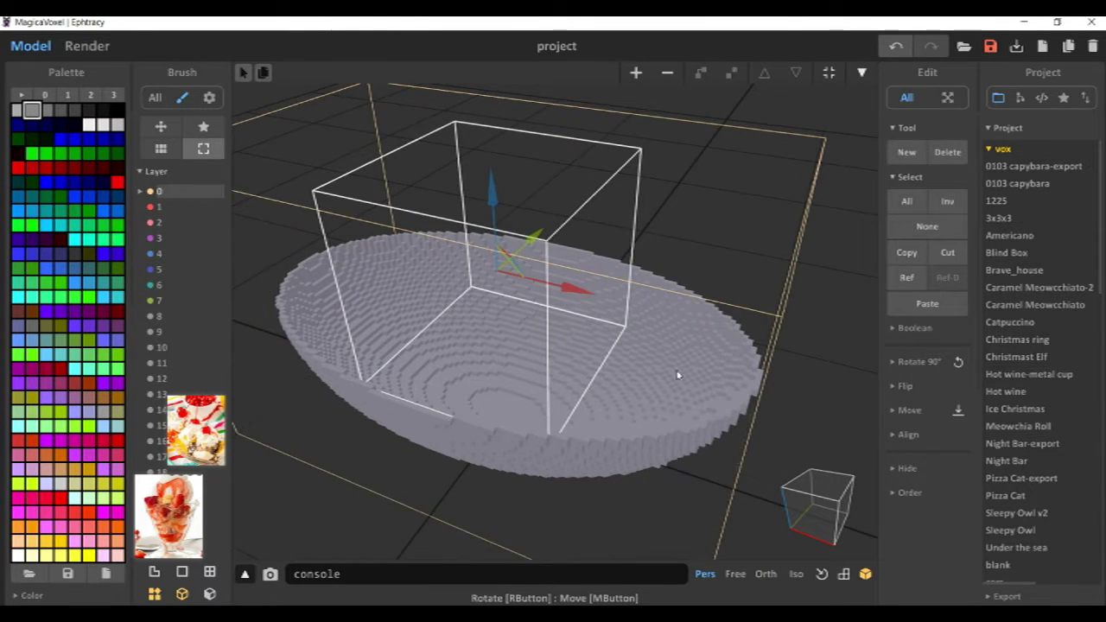
# Fill the new model with an ellipsoid and try halving its size.
pyautogui.press('Tab')
pyautogui.scroll(-8, 904, 383)
pyautogui.click(907, 430)
pyautogui.click(906, 455)
pyautogui.moveTo(760, 380); pyautogui.dragTo(713, 376, button='right')
pyautogui.scroll(8, 930, 239)
pyautogui.click(947, 203)
pyautogui.moveTo(674, 268); pyautogui.dragTo(611, 280, button='right')
pyautogui.hotkey('ctrl', 'z')
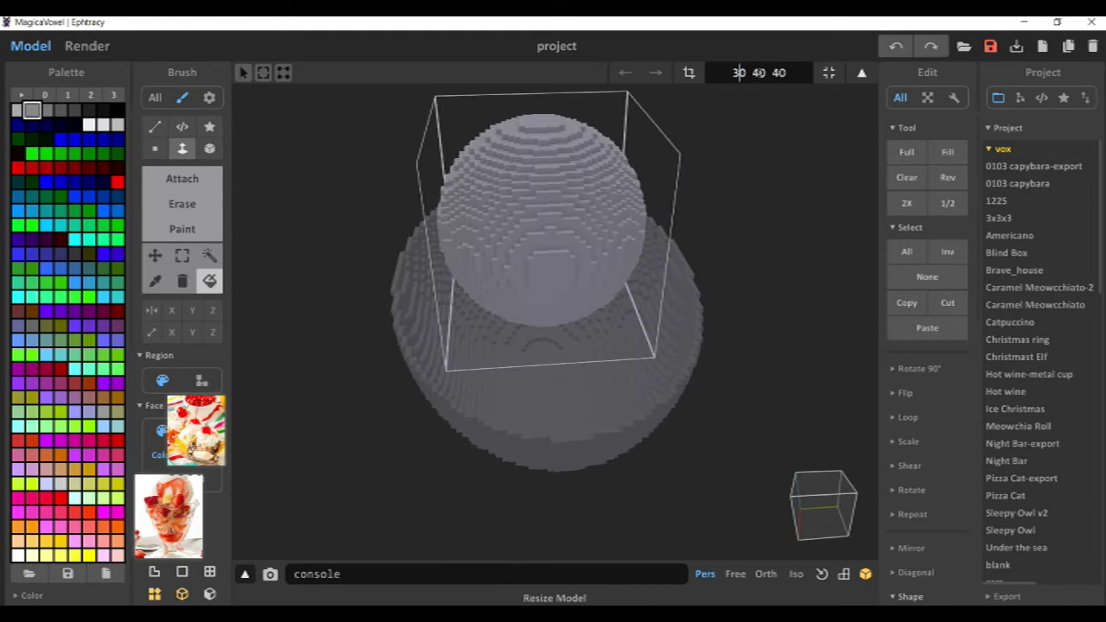
# Resize the new model to 30 × 30 × 30 and fill it with an ellipsoid.
pyautogui.write('30')
pyautogui.press('Return')
pyautogui.scroll(-8, 911, 509)
pyautogui.click(906, 330)
# Move the sphere into the bowl using an orthographic view.
pyautogui.moveTo(790, 336); pyautogui.dragTo(812, 526, button='right')
pyautogui.click(812, 526)
pyautogui.click(765, 573)
pyautogui.press('Tab')
pyautogui.moveTo(594, 320); pyautogui.dragTo(613, 346)
# Duplicate the sphere along the bowl's length and align the copies into a row of three scoops.
pyautogui.keyDown('ctrl'); pyautogui.moveTo(624, 319); pyautogui.dragTo(474, 326); pyautogui.keyUp('ctrl')
pyautogui.click(813, 190)
pyautogui.keyDown('shift'); pyautogui.click(425, 298); pyautogui.keyUp('shift')
pyautogui.moveTo(604, 317); pyautogui.dragTo(593, 319)
pyautogui.moveTo(605, 294)
pyautogui.mouseDown(button='right')
pyautogui.moveTo(496, 294)
pyautogui.moveTo(592, 303)
pyautogui.mouseUp(button='right')
# Preview the bowl with its three spheres as a perspective render.
pyautogui.click(699, 577)
pyautogui.click(587, 501)
pyautogui.moveTo(583, 372)
pyautogui.mouseDown(button='right')
pyautogui.moveTo(660, 288)
pyautogui.moveTo(671, 334)
pyautogui.mouseUp(button='right')
pyautogui.moveTo(671, 334); pyautogui.dragTo(596, 290, button='middle')
pyautogui.click(87, 46)
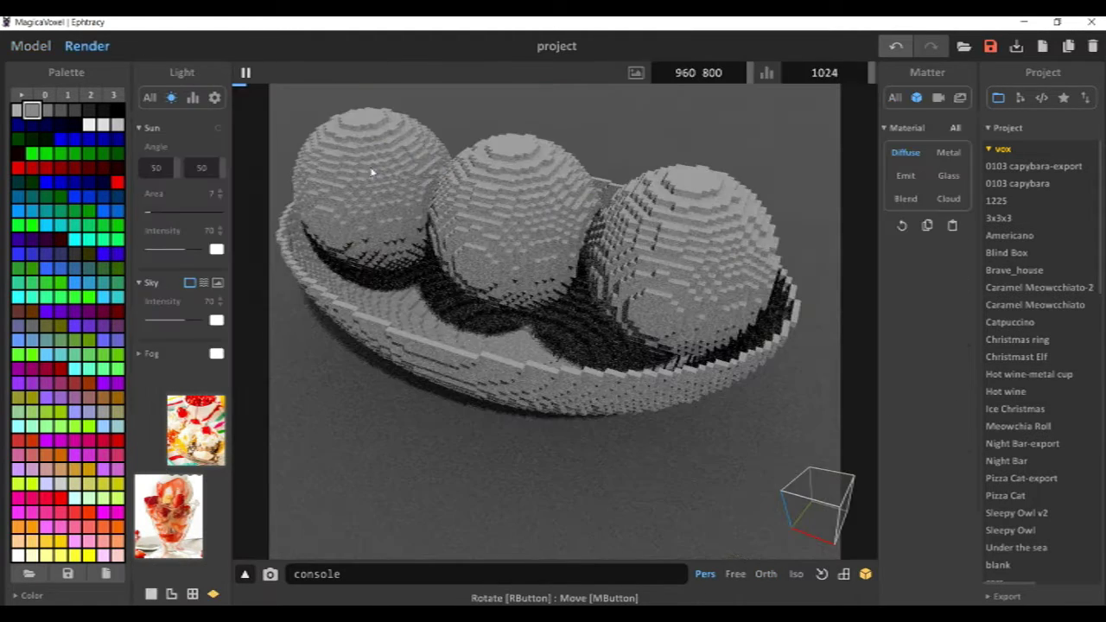
# Fill the first end sphere with pale yellow.
pyautogui.click(46, 555)
pyautogui.click(40, 49)
pyautogui.doubleClick(374, 217)
pyautogui.click(375, 217)
pyautogui.press('Tab')
# Fill the middle sphere with orange and the remaining end sphere with white.
pyautogui.click(509, 226)
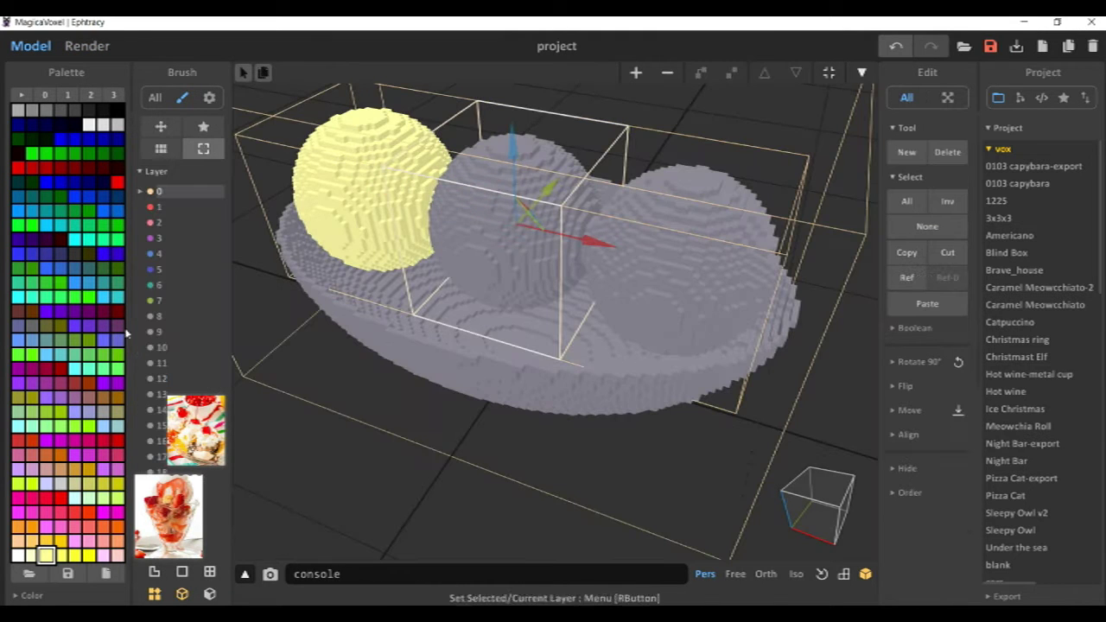
pyautogui.click(118, 541)
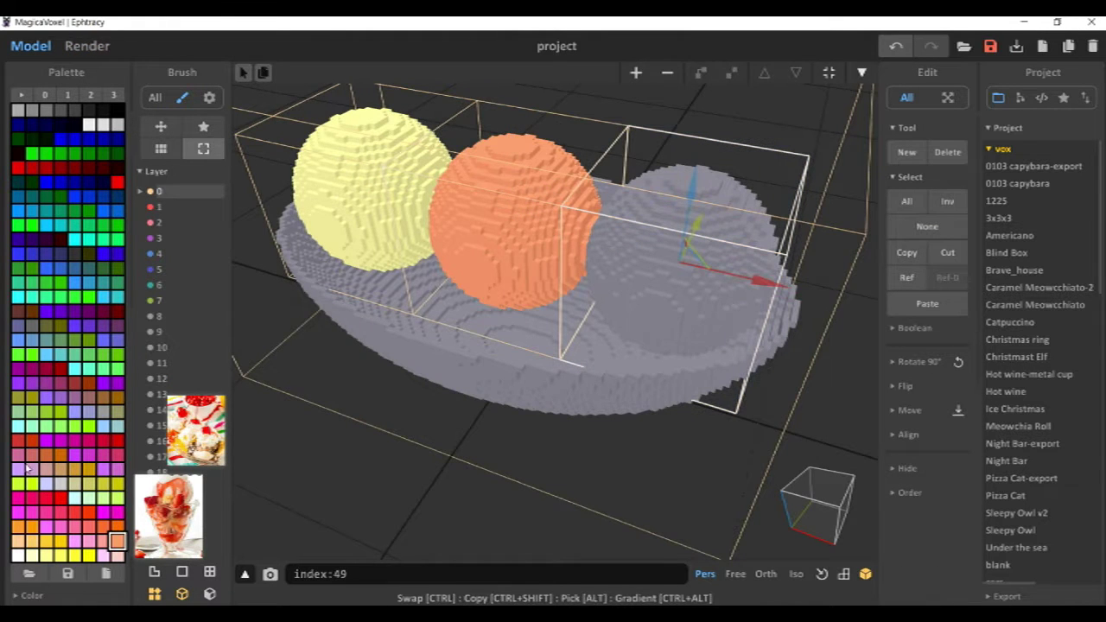
pyautogui.click(15, 558)
pyautogui.press('Tab')
pyautogui.click(539, 235)
pyautogui.press('Tab')
pyautogui.moveTo(539, 235); pyautogui.dragTo(554, 119, button='right')
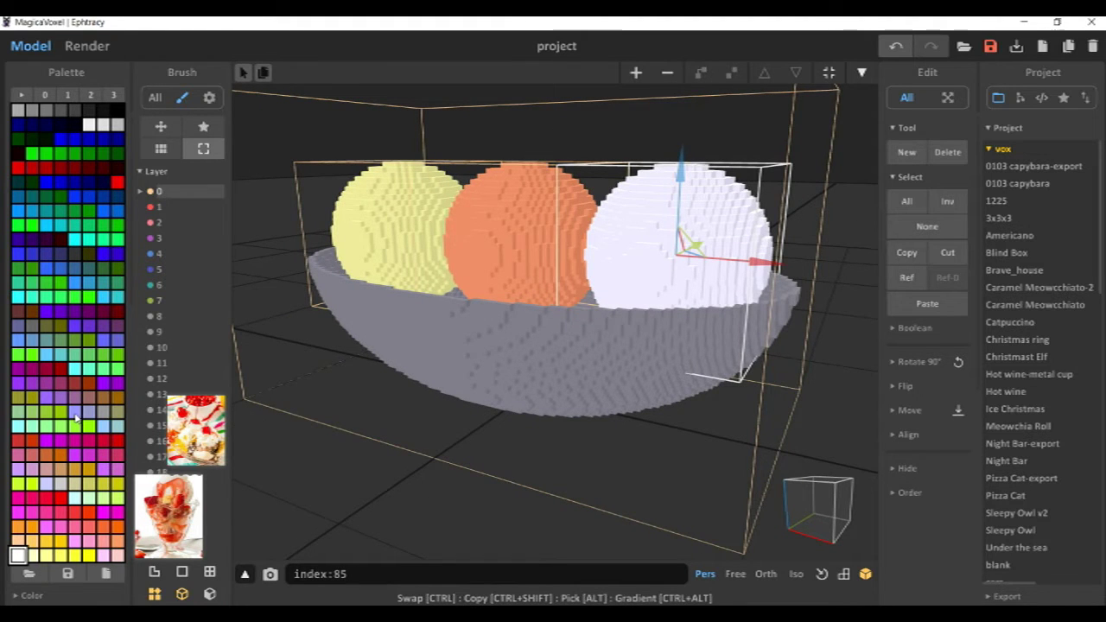
# Shift the white sphere along the bowl toward the middle sphere.
pyautogui.moveTo(304, 372); pyautogui.dragTo(531, 373, button='right')
pyautogui.moveTo(362, 367); pyautogui.dragTo(388, 354, button='right')
pyautogui.moveTo(748, 264); pyautogui.dragTo(727, 262)
pyautogui.moveTo(721, 277); pyautogui.dragTo(466, 277, button='right')
pyautogui.click(639, 280)
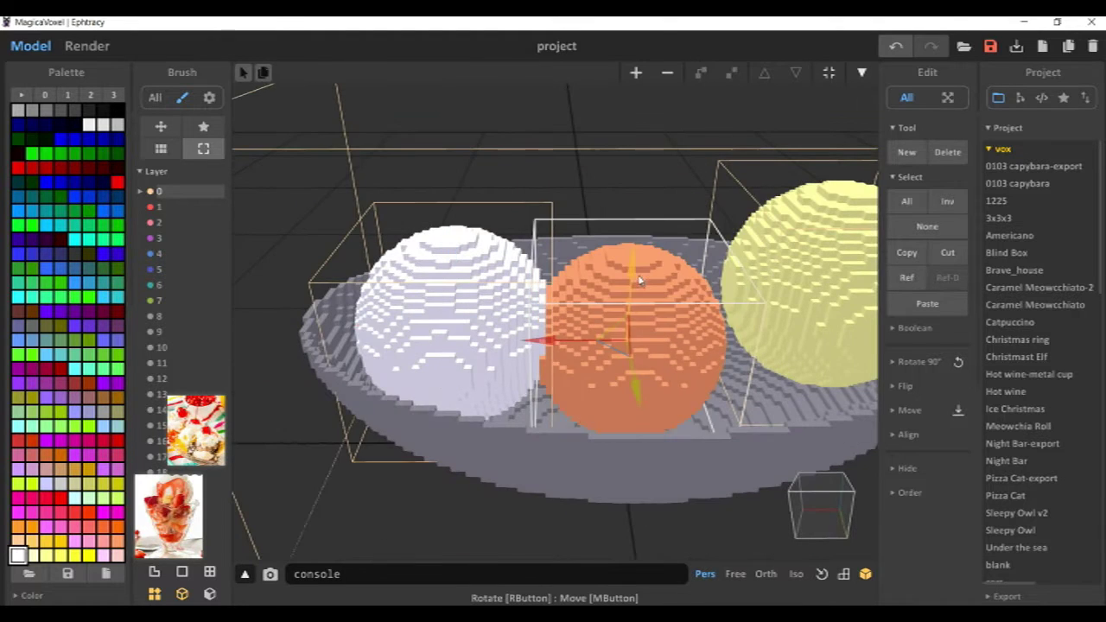
# Resize the white sphere's model to 25 × 25 × 25 and refill it with an ellipsoid.
pyautogui.press('Tab')
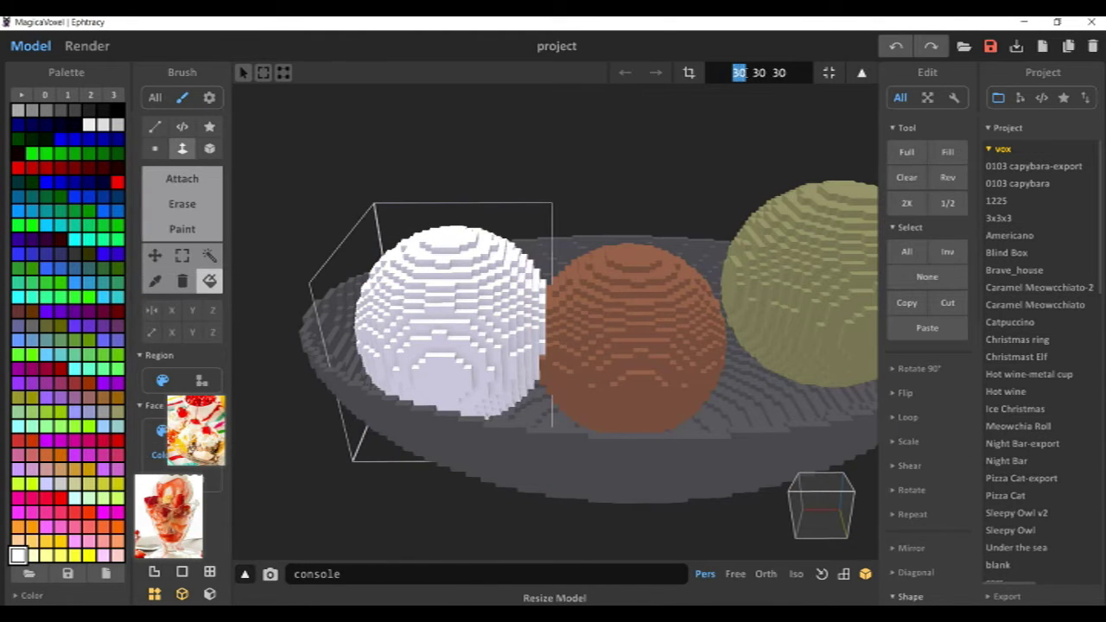
pyautogui.write('25')
pyautogui.press('Return')
pyautogui.scroll(-3, 907, 546)
pyautogui.click(906, 496)
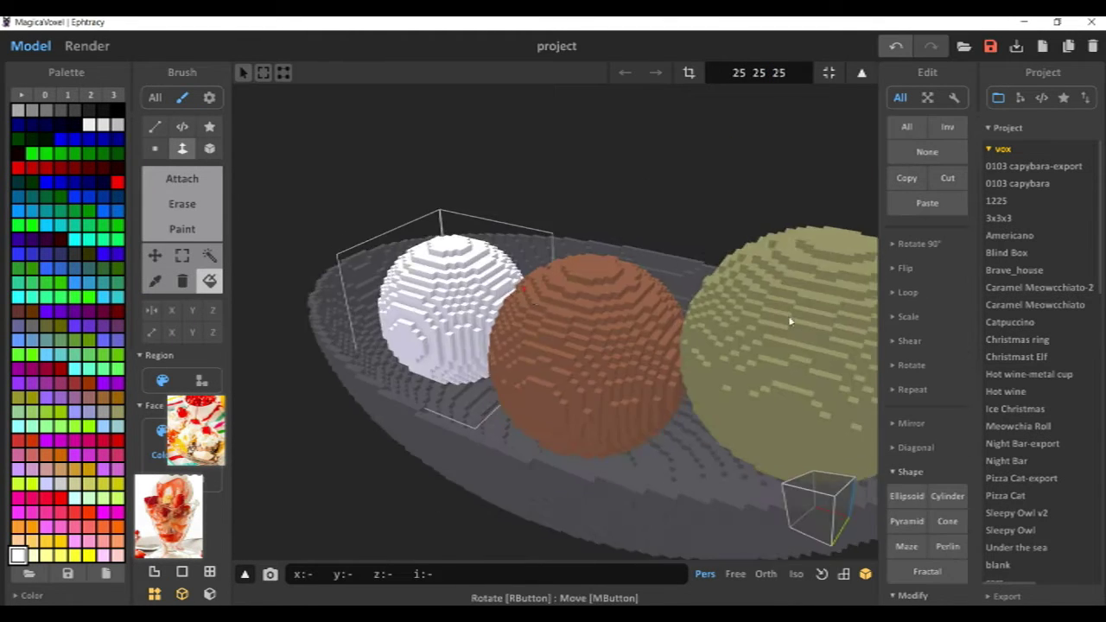
# Resize the yellow sphere's model to 25 × 25 × 25 and refill it with a white ellipsoid.
pyautogui.press('Tab')
pyautogui.click(771, 314)
pyautogui.press('Tab')
pyautogui.doubleClick(744, 73)
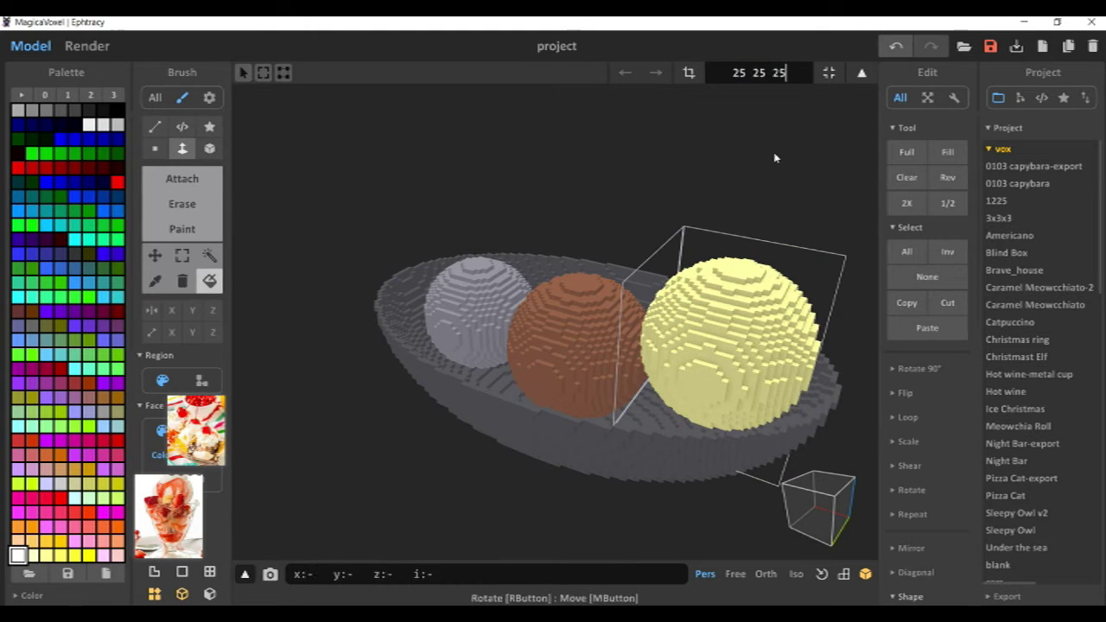
pyautogui.press('Return')
pyautogui.scroll(-3, 905, 563)
pyautogui.click(906, 539)
# Lower the resized end sphere into the bowl and shift it closer to the middle sphere.
pyautogui.press('Tab')
pyautogui.moveTo(746, 278); pyautogui.dragTo(745, 298)
pyautogui.moveTo(661, 357); pyautogui.dragTo(643, 353)
pyautogui.moveTo(644, 352); pyautogui.dragTo(559, 324, button='right')
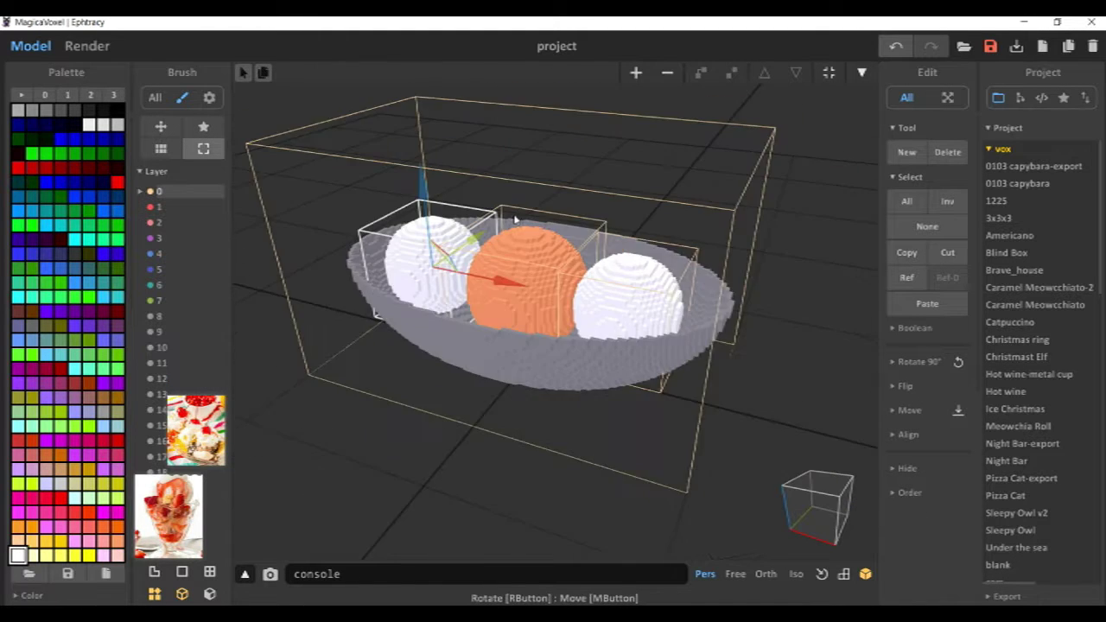
pyautogui.scroll(3, 451, 329)
# Fill the middle sphere with several pinks and reds, settling on a bright strawberry pink.
pyautogui.click(536, 315)
pyautogui.press('Tab')
pyautogui.click(210, 281)
pyautogui.click(527, 324)
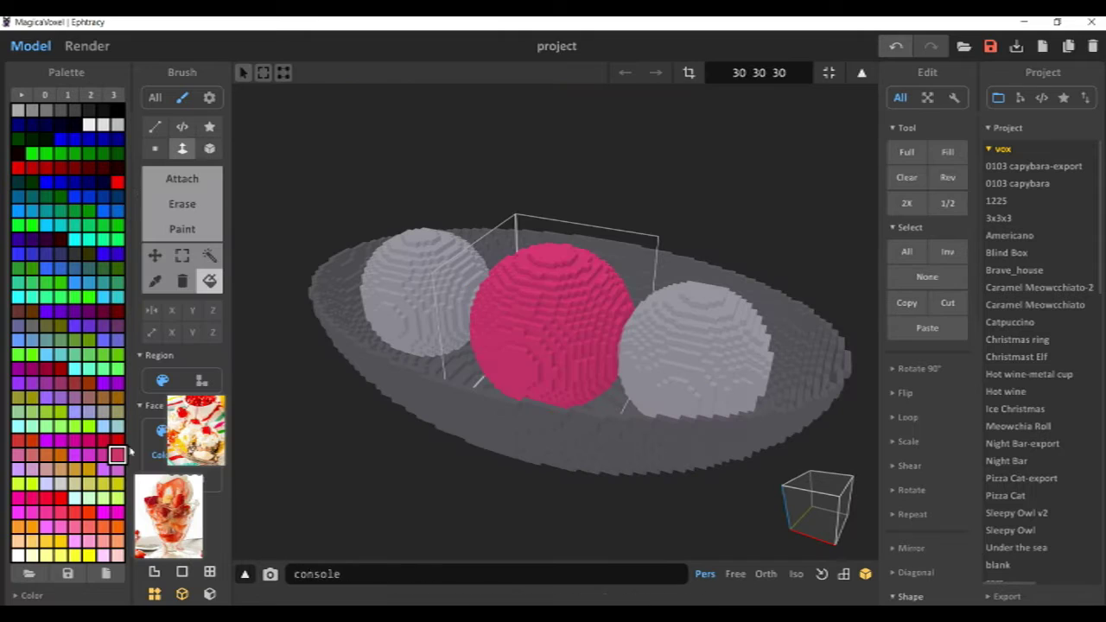
pyautogui.click(117, 440)
pyautogui.click(518, 333)
pyautogui.click(32, 498)
pyautogui.click(546, 290)
pyautogui.press('Tab')
# Fill the bowl with white.
pyautogui.moveTo(583, 200); pyautogui.dragTo(580, 357, button='right')
pyautogui.scroll(3, 558, 383)
pyautogui.click(558, 383)
pyautogui.press('Tab')
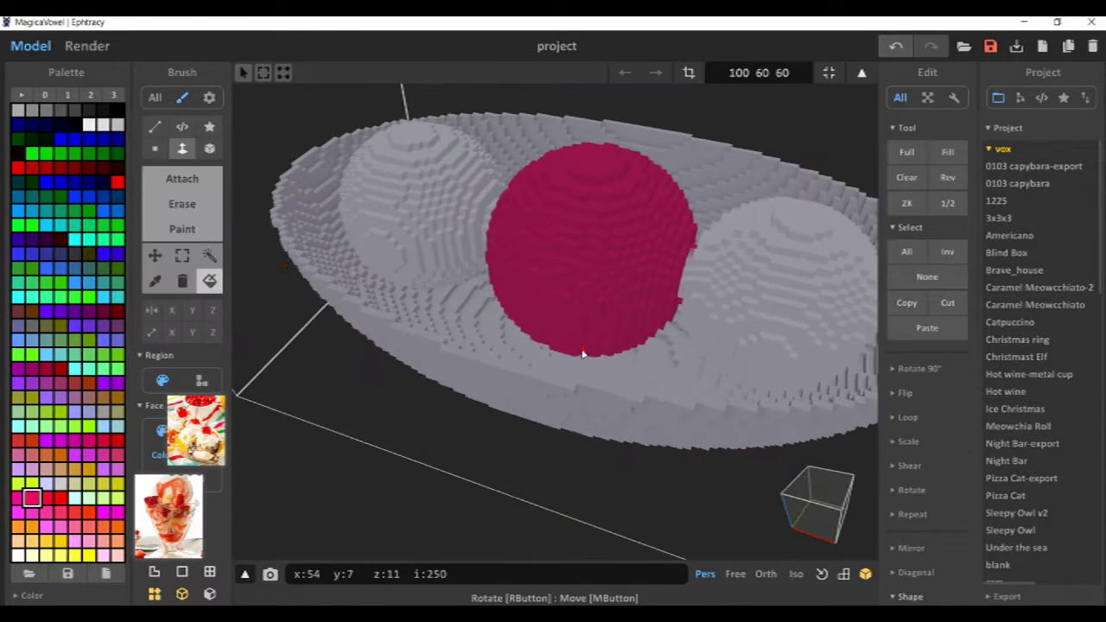
pyautogui.click(89, 124)
pyautogui.click(345, 279)
pyautogui.moveTo(483, 302); pyautogui.dragTo(528, 270, button='right')
pyautogui.press('t')
pyautogui.scroll(-2, 528, 269)
pyautogui.press('Tab')
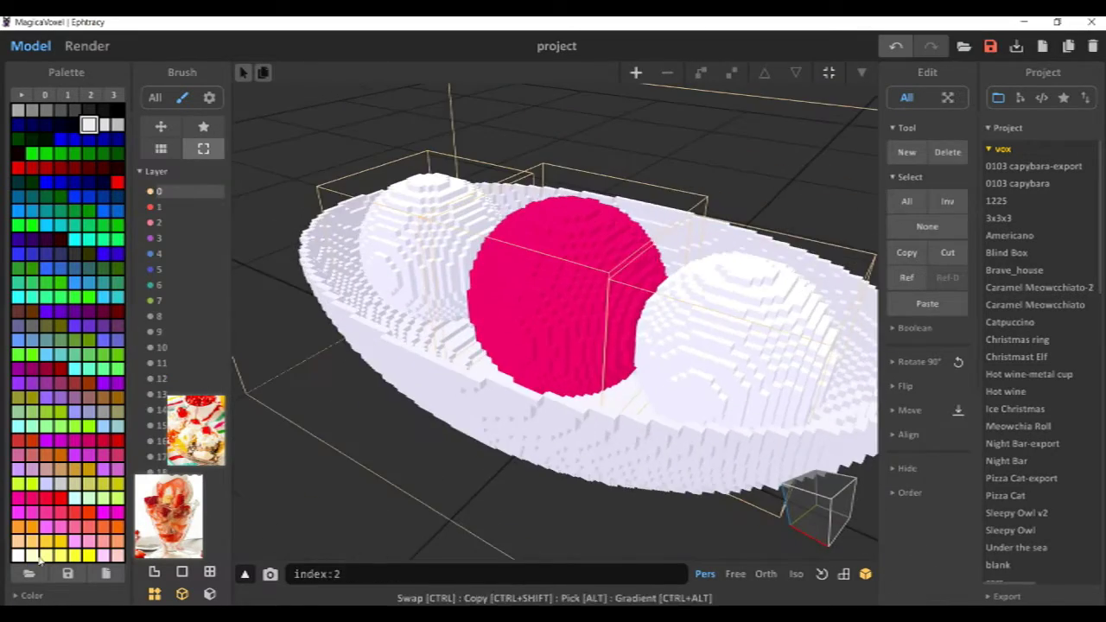
# Fill both small end spheres with pale cream.
pyautogui.click(32, 555)
pyautogui.click(444, 245)
pyautogui.press('Tab')
pyautogui.click(210, 280)
pyautogui.click(415, 251)
pyautogui.press('Tab')
pyautogui.click(708, 312)
pyautogui.press('Tab')
pyautogui.click(708, 312)
pyautogui.scroll(-2, 708, 312)
pyautogui.press('Tab')
# Preview the recoloured bowl and scoops as a render.
pyautogui.click(89, 48)
pyautogui.scroll(-3, 518, 328)
pyautogui.moveTo(518, 328)
pyautogui.mouseDown(button='right')
pyautogui.moveTo(527, 290)
pyautogui.moveTo(510, 322)
pyautogui.mouseUp(button='right')
pyautogui.click(31, 47)
# Save the project as ichigosundae.
pyautogui.hotkey('ctrl', 's')
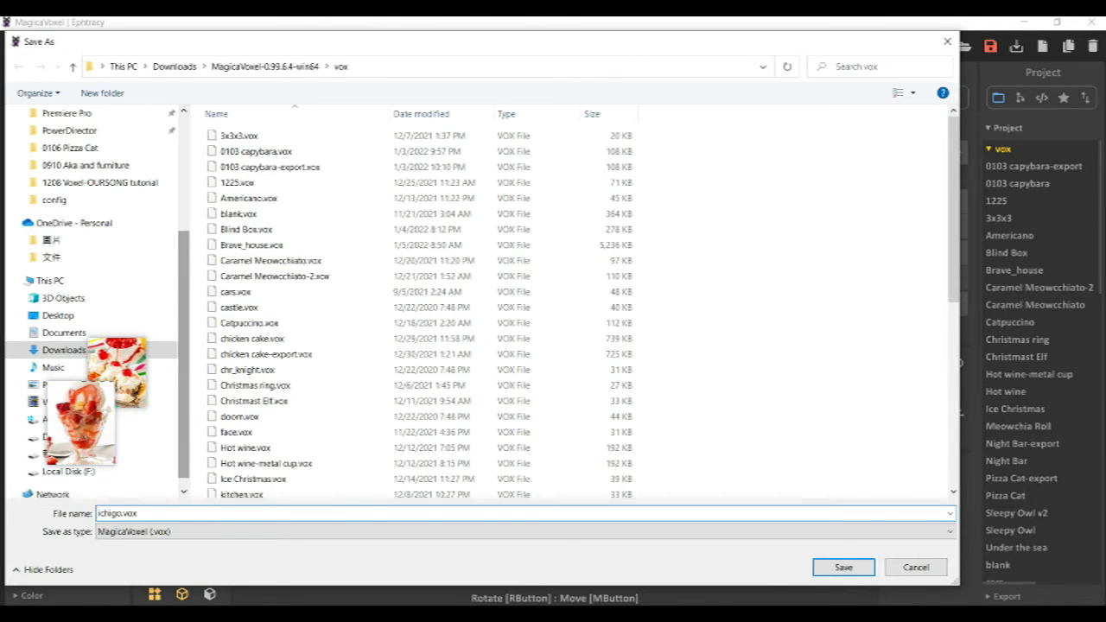
pyautogui.press('Return')
pyautogui.moveTo(538, 213); pyautogui.dragTo(546, 319, button='right')
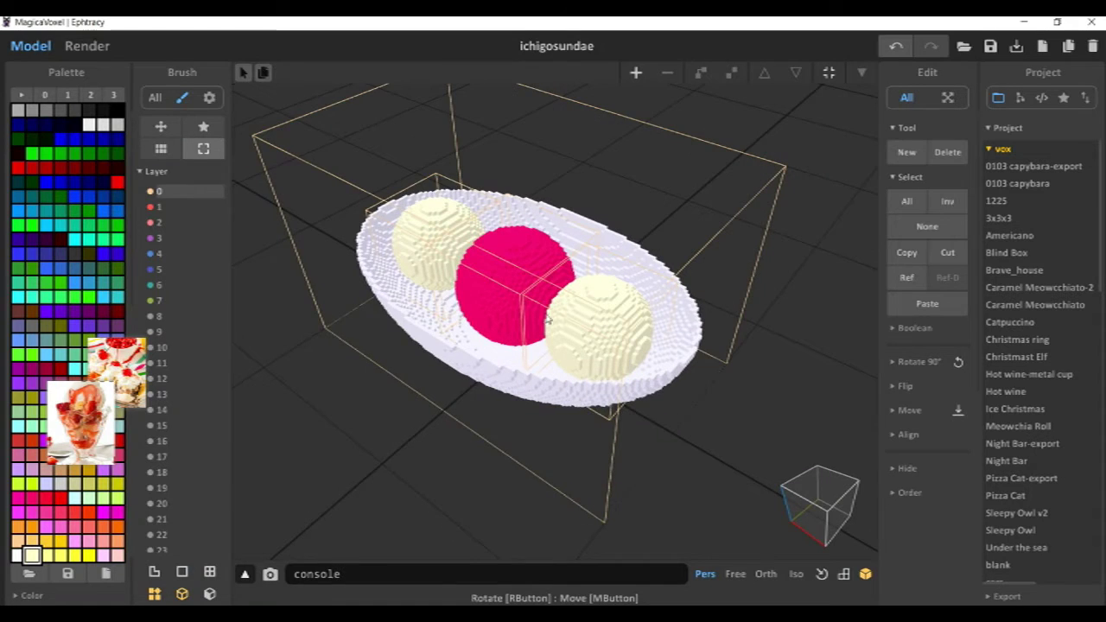
# Add another empty model object behind the scoops.
pyautogui.moveTo(603, 400); pyautogui.dragTo(596, 365, button='right')
pyautogui.click(420, 263)
pyautogui.press('Tab')
pyautogui.press('Tab')
pyautogui.click(508, 287)
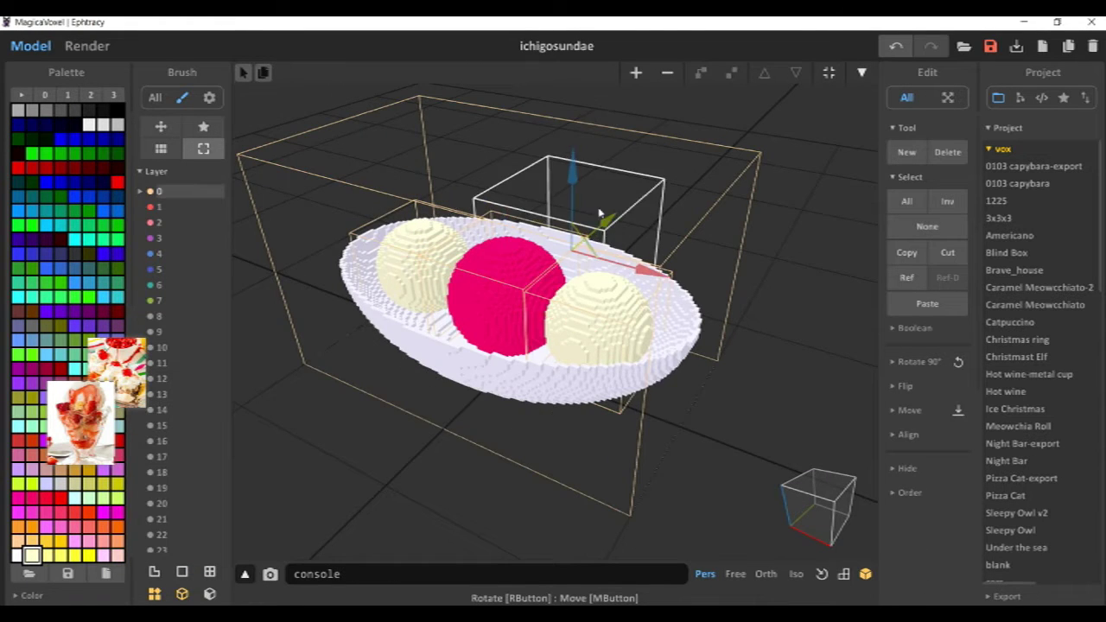
# Resize the new model's bounds to 106 × 26 × 40 in an orthographic top view.
pyautogui.press('Tab')
pyautogui.press('Tab')
pyautogui.press('Tab')
pyautogui.press('Tab')
pyautogui.click(804, 513)
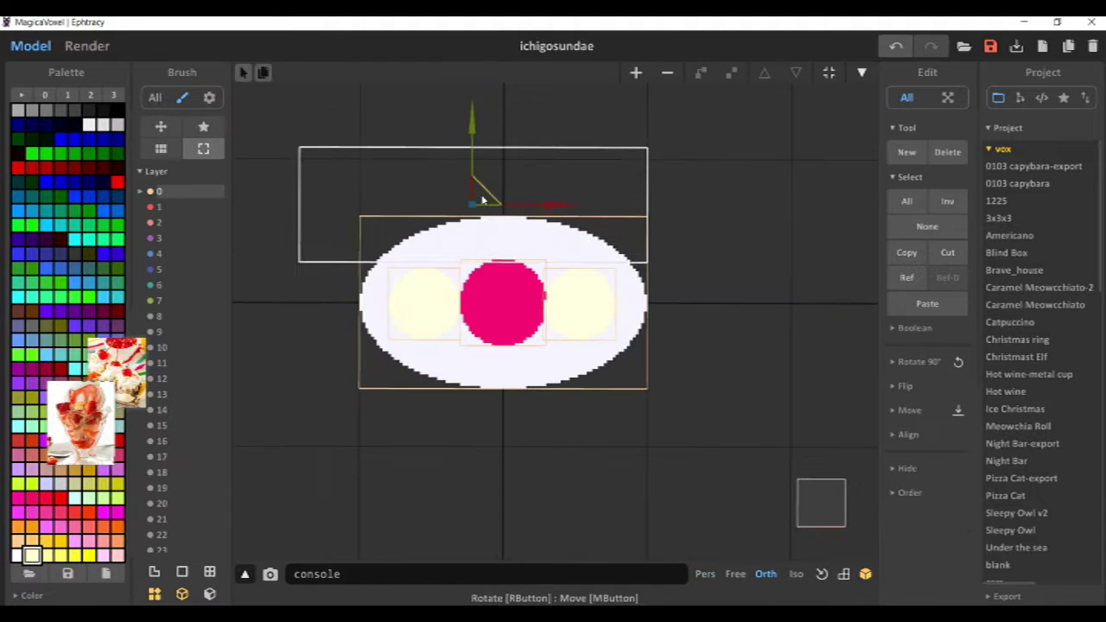
pyautogui.press('Tab')
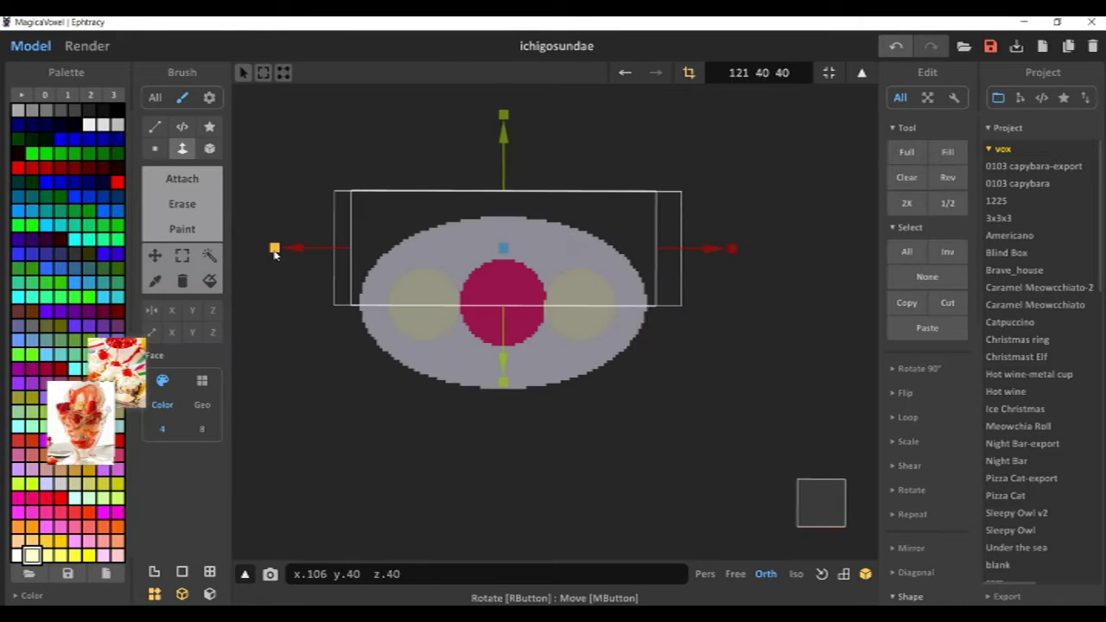
pyautogui.moveTo(735, 443); pyautogui.dragTo(677, 354, button='right')
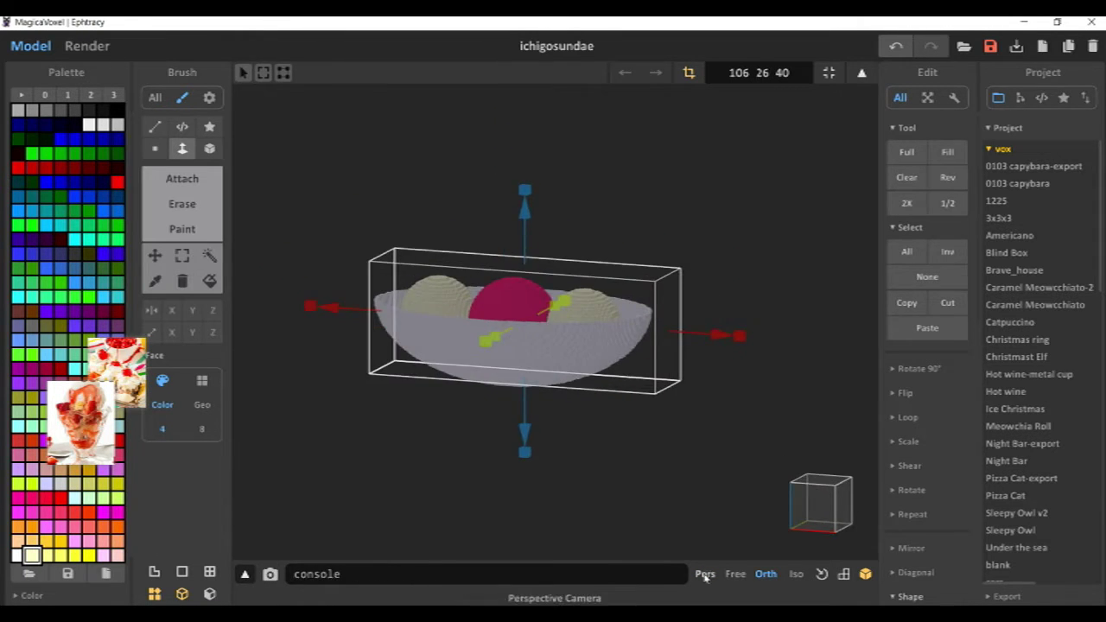
# Raise the long empty model above the bowl in perspective view.
pyautogui.click(704, 574)
pyautogui.press('Tab')
pyautogui.moveTo(770, 419); pyautogui.dragTo(564, 235, button='right')
pyautogui.moveTo(597, 192)
pyautogui.mouseDown(button='right')
pyautogui.moveTo(605, 216)
pyautogui.moveTo(541, 227)
pyautogui.moveTo(570, 242)
pyautogui.moveTo(676, 201)
pyautogui.moveTo(750, 203)
pyautogui.mouseUp(button='right')
# Open the long empty model for editing with the voxel brush in Attach mode.
pyautogui.press('Tab')
pyautogui.click(187, 179)
pyautogui.click(156, 148)
# Try drawing a thin curved banana across the empty model with a 3D voxel brush of size 5.
pyautogui.moveTo(366, 199); pyautogui.dragTo(558, 262)
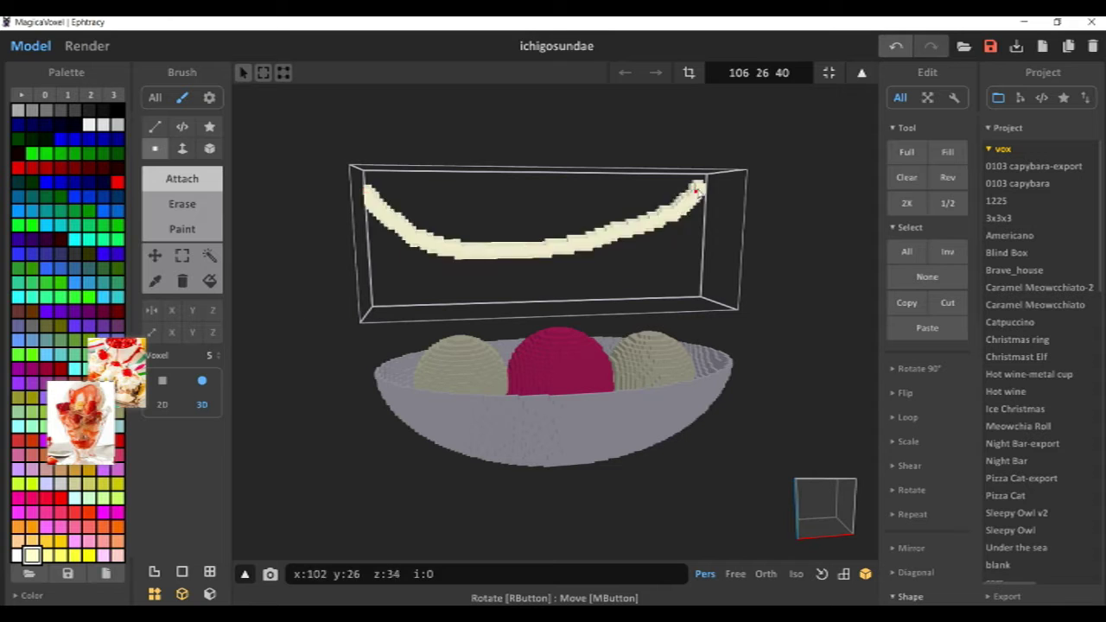
pyautogui.moveTo(387, 212); pyautogui.dragTo(710, 205)
pyautogui.moveTo(682, 268)
pyautogui.mouseDown(button='right')
pyautogui.moveTo(589, 284)
pyautogui.moveTo(548, 311)
pyautogui.moveTo(622, 299)
pyautogui.moveTo(586, 298)
pyautogui.moveTo(572, 247)
pyautogui.moveTo(430, 225)
pyautogui.mouseUp(button='right')
pyautogui.hotkey('ctrl', 'z')
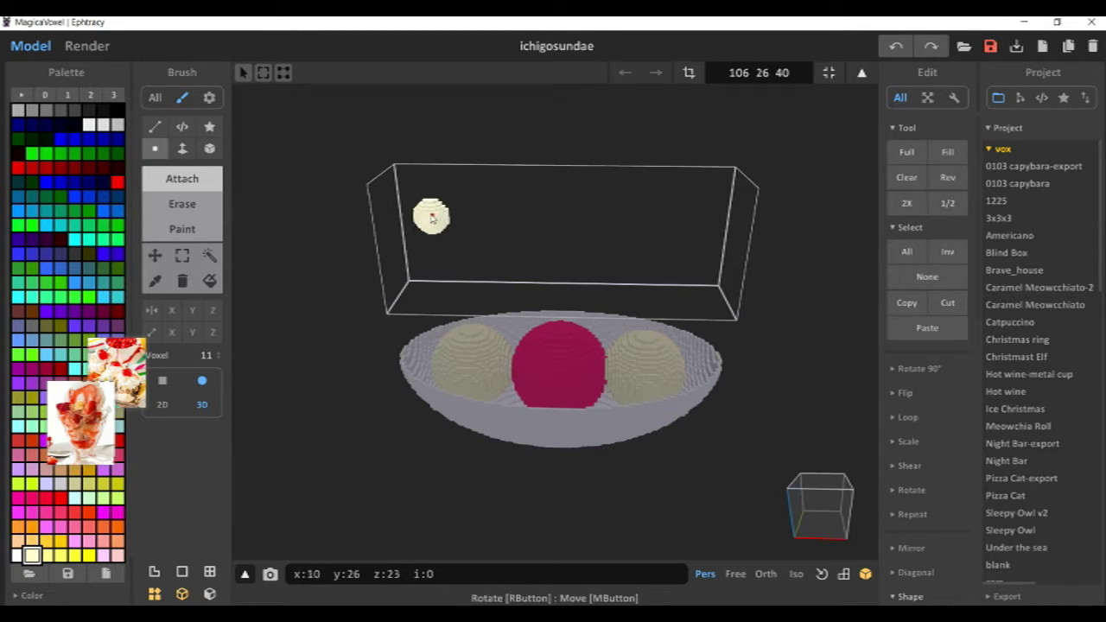
# Draw a thicker curved banana in the model with a 3D voxel brush of size 11 in orthographic view.
pyautogui.moveTo(695, 210); pyautogui.dragTo(384, 295, button='right')
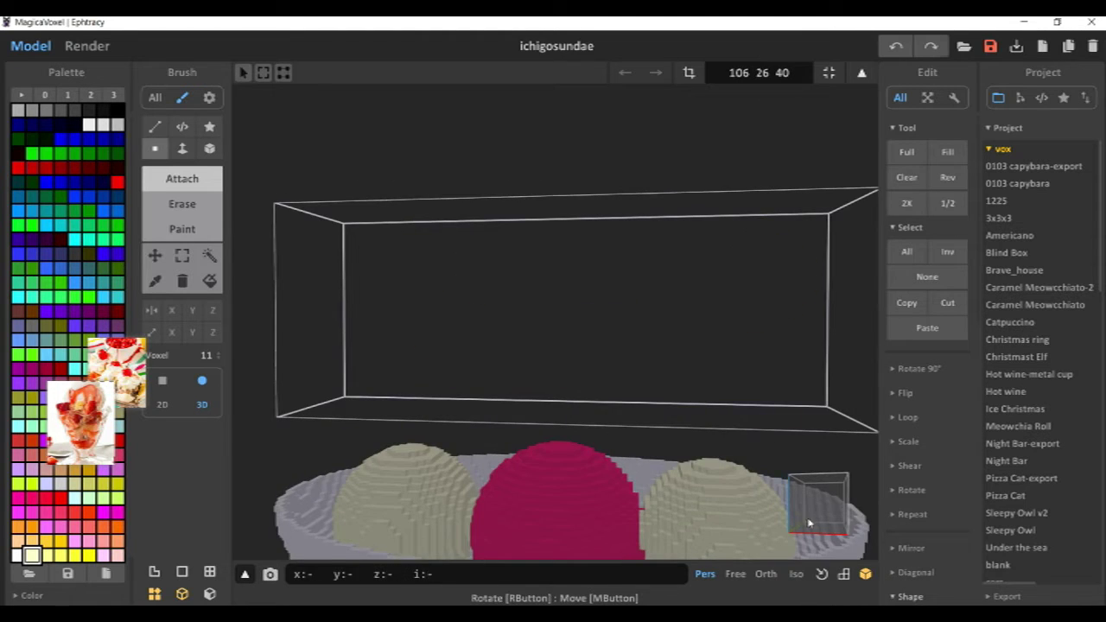
pyautogui.click(765, 574)
pyautogui.hotkey('ctrl', 'z')
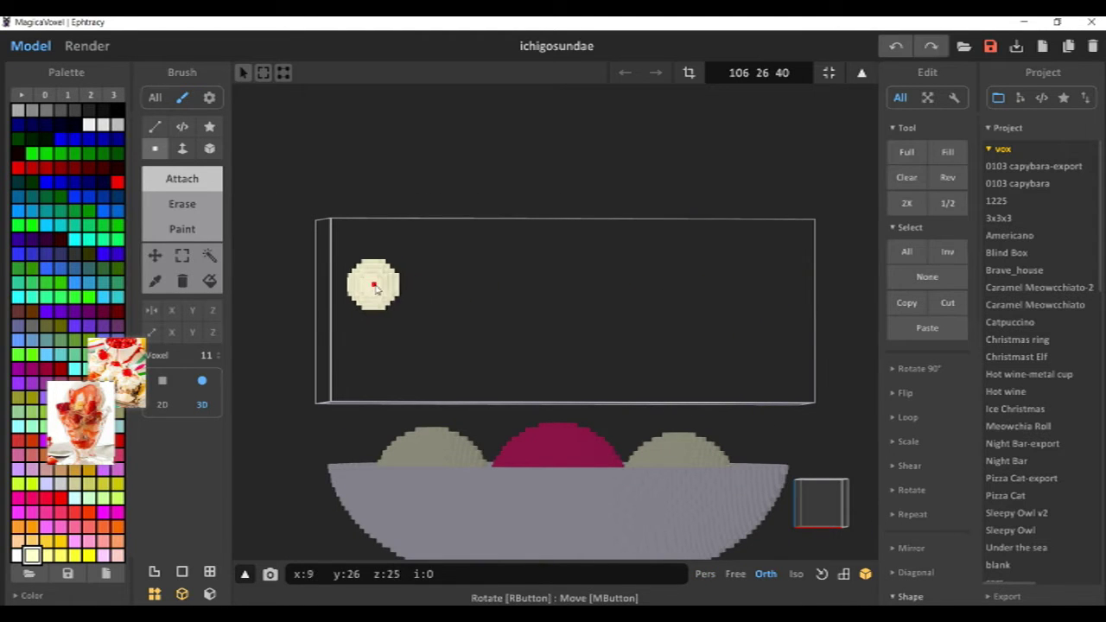
pyautogui.moveTo(775, 284); pyautogui.dragTo(615, 287, button='right')
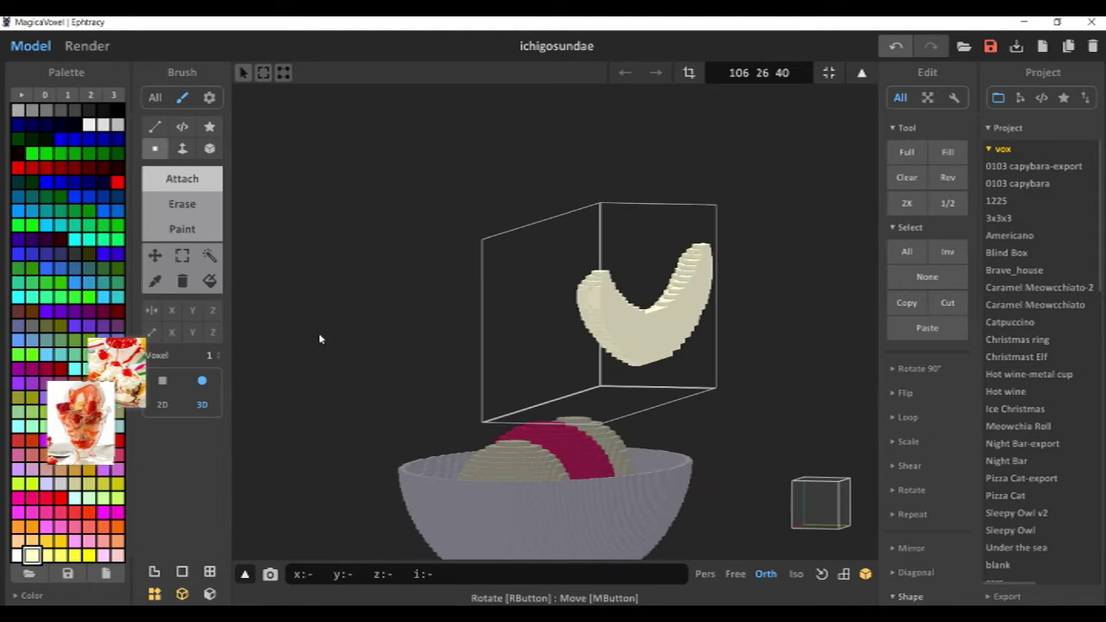
# Lower the banana into the bowl and try positioning it along the side of the scoops.
pyautogui.press('Tab')
pyautogui.moveTo(484, 285); pyautogui.dragTo(639, 336, button='right')
pyautogui.moveTo(432, 328); pyautogui.dragTo(466, 319, button='right')
pyautogui.moveTo(493, 233); pyautogui.dragTo(496, 345)
pyautogui.moveTo(621, 402); pyautogui.dragTo(604, 420)
pyautogui.moveTo(605, 420); pyautogui.dragTo(526, 389, button='right')
# Undo the banana's repositioning and its drawn strokes.
pyautogui.hotkey('ctrl', 'z')
pyautogui.hotkey('ctrl', 'z')
pyautogui.hotkey('ctrl', 'z')
pyautogui.press('Tab')
pyautogui.hotkey('ctrl', 'z')
# Try drawing a thick curved banana with a 3D voxel brush of size 13 and lowering it beside the scoops.
pyautogui.moveTo(328, 328); pyautogui.dragTo(405, 284, button='right')
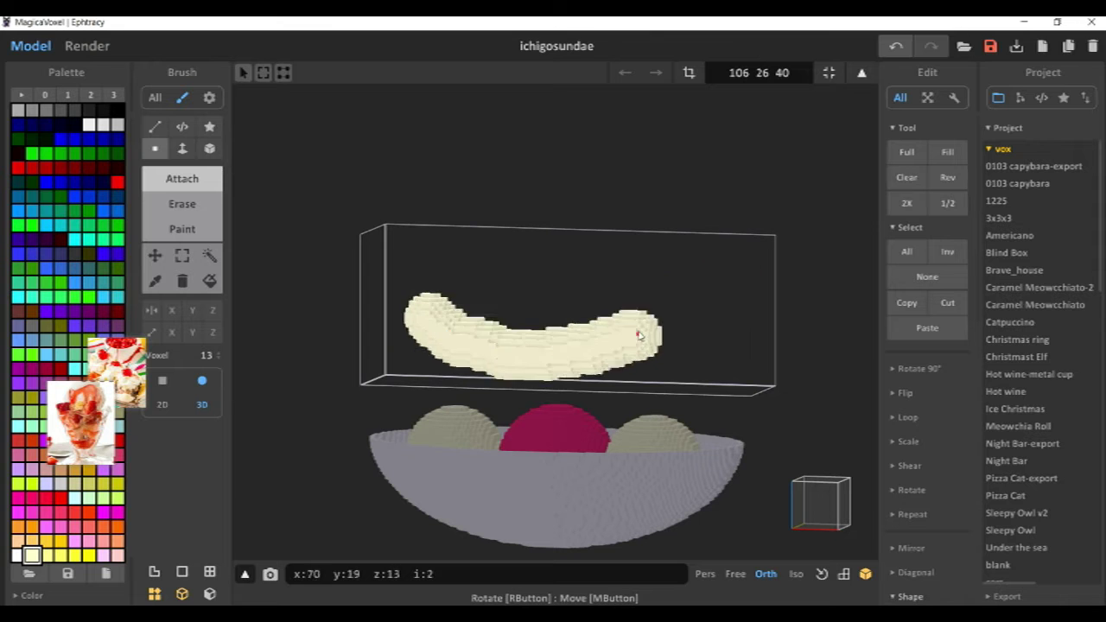
pyautogui.moveTo(637, 266); pyautogui.dragTo(524, 326, button='right')
pyautogui.press('Tab')
pyautogui.moveTo(649, 294); pyautogui.dragTo(545, 319)
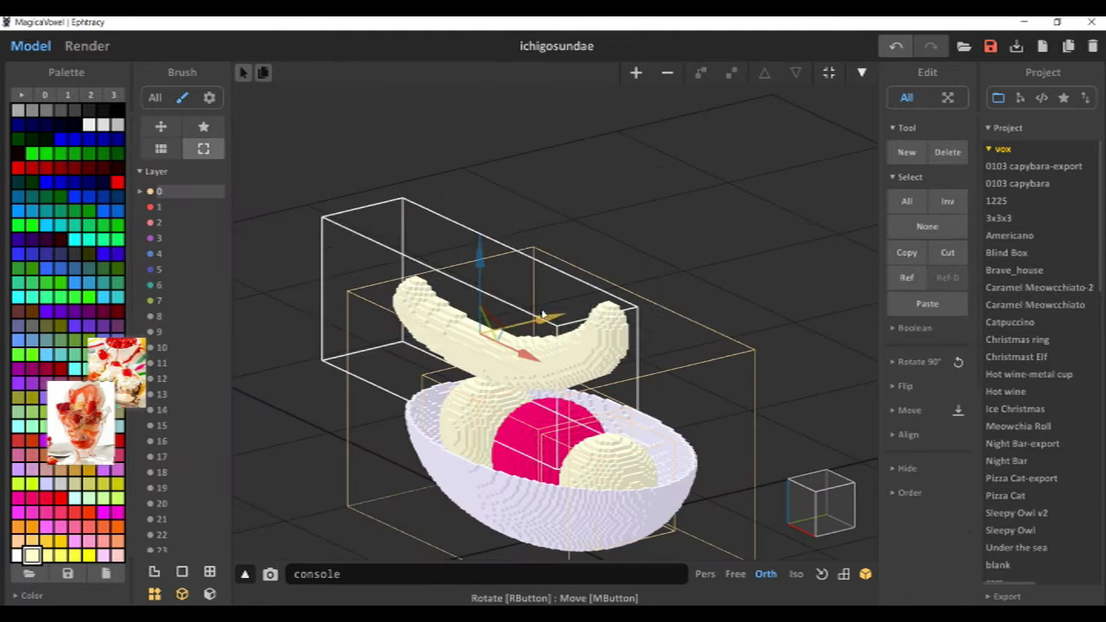
pyautogui.moveTo(482, 257); pyautogui.dragTo(482, 346)
# Try placing a duplicate banana on the opposite side of the scoops, flipping one along Y and shifting it outward.
pyautogui.moveTo(483, 354); pyautogui.dragTo(598, 448, button='right')
pyautogui.moveTo(567, 390); pyautogui.dragTo(547, 277, button='right')
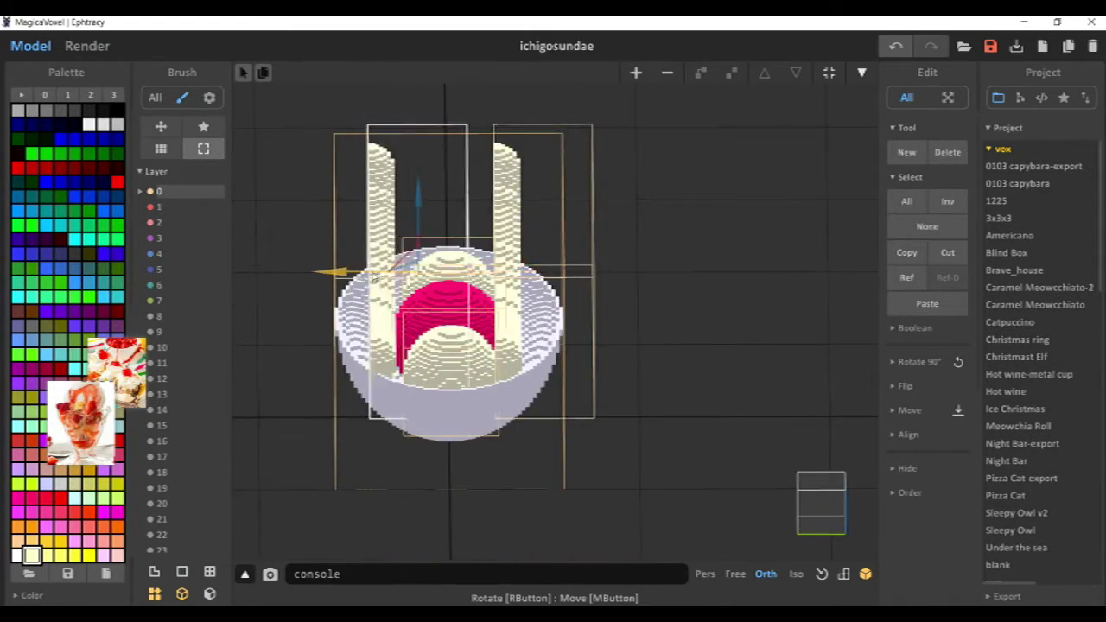
pyautogui.moveTo(432, 346); pyautogui.dragTo(587, 324, button='right')
pyautogui.click(907, 388)
pyautogui.click(927, 411)
pyautogui.moveTo(743, 328); pyautogui.dragTo(638, 322, button='right')
pyautogui.moveTo(335, 299); pyautogui.dragTo(281, 299)
# Rearrange the sundae reference picture and replace the two bananas with a new empty 40 × 40 × 40 model beside the scoops.
pyautogui.moveTo(320, 367); pyautogui.dragTo(573, 292, button='right')
pyautogui.scroll(-2, 560, 339)
pyautogui.scroll(8, 126, 375)
pyautogui.scroll(-4, 156, 432)
pyautogui.moveTo(169, 458); pyautogui.dragTo(95, 317)
pyautogui.scroll(-2, 151, 281)
pyautogui.moveTo(320, 320); pyautogui.dragTo(678, 282, button='right')
pyautogui.click(432, 370)
pyautogui.moveTo(424, 349); pyautogui.dragTo(603, 294, button='right')
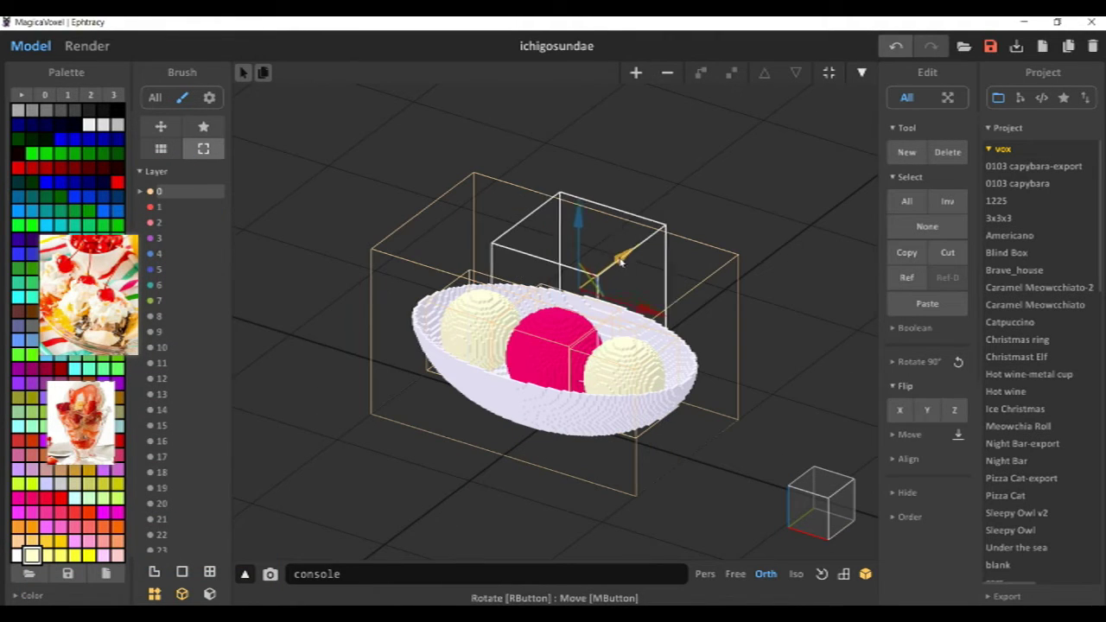
# Resize the new model to 82 × 27 × 40 and draw a curved banana across it with a 3D voxel brush of size 13.
pyautogui.press('Tab')
pyautogui.moveTo(721, 339); pyautogui.dragTo(723, 340)
pyautogui.moveTo(723, 340); pyautogui.dragTo(701, 371, button='right')
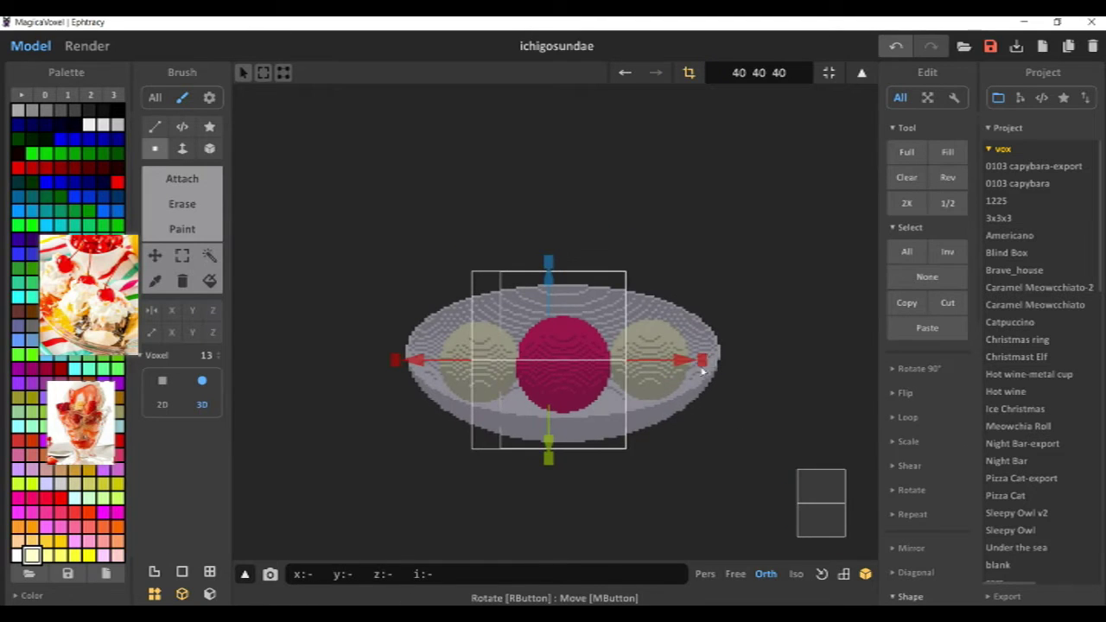
pyautogui.moveTo(366, 361); pyautogui.dragTo(571, 515, button='right')
pyautogui.moveTo(570, 248); pyautogui.dragTo(434, 297, button='right')
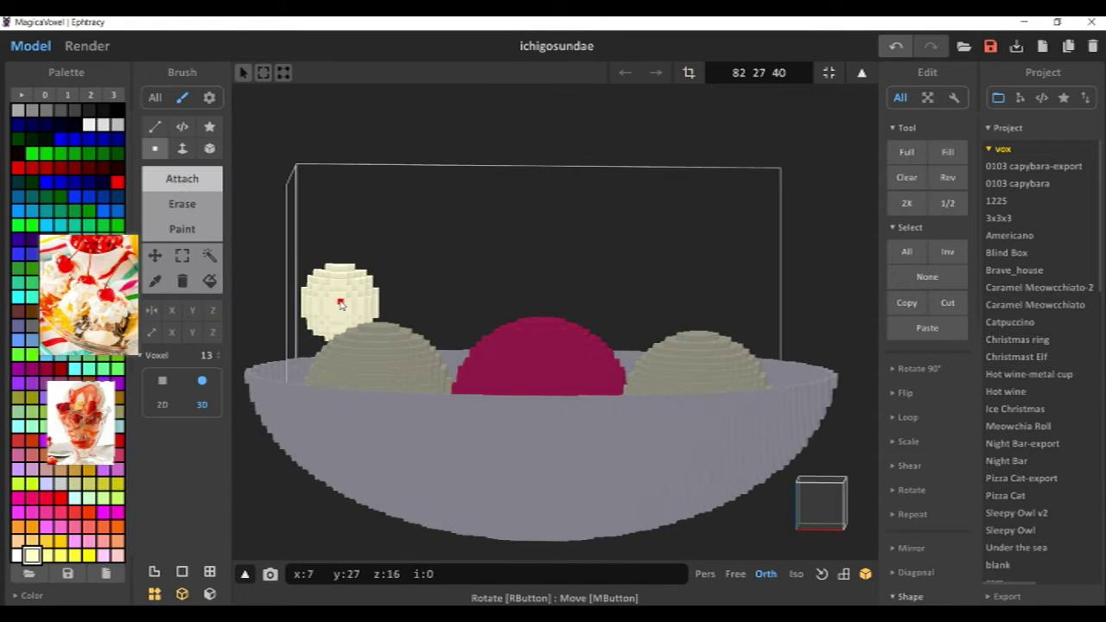
pyautogui.hotkey('ctrl', 'z')
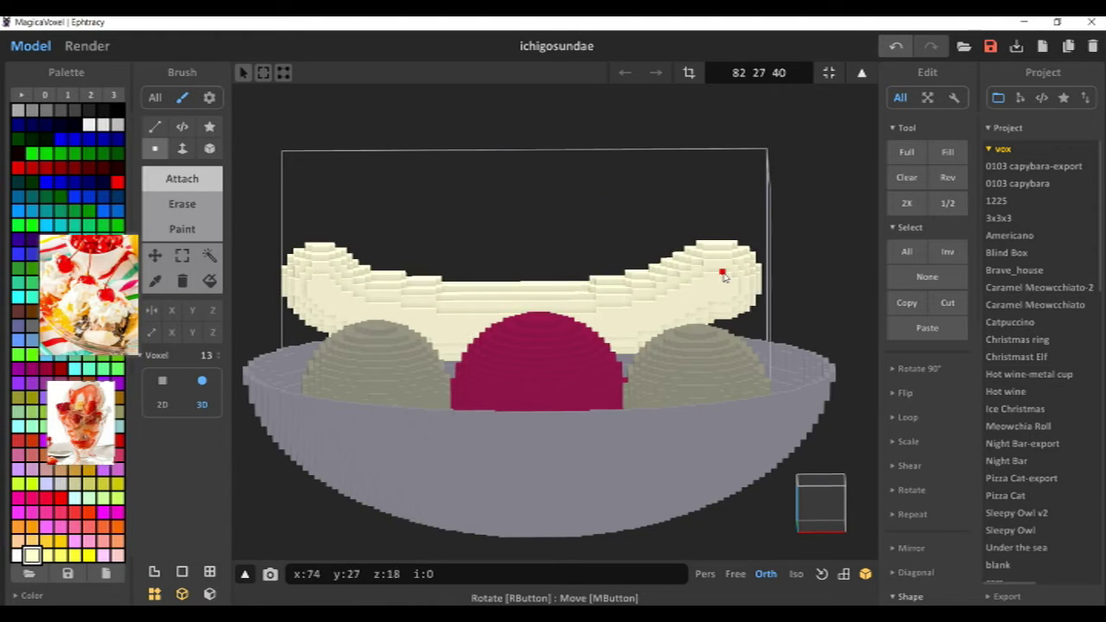
pyautogui.moveTo(723, 276); pyautogui.dragTo(499, 309)
# Set the banana inside the bowl alongside the scoops, place a copy on the opposite side and preview the render.
pyautogui.moveTo(429, 291); pyautogui.dragTo(464, 343, button='right')
pyautogui.press('Tab')
pyautogui.moveTo(572, 295); pyautogui.dragTo(619, 339, button='right')
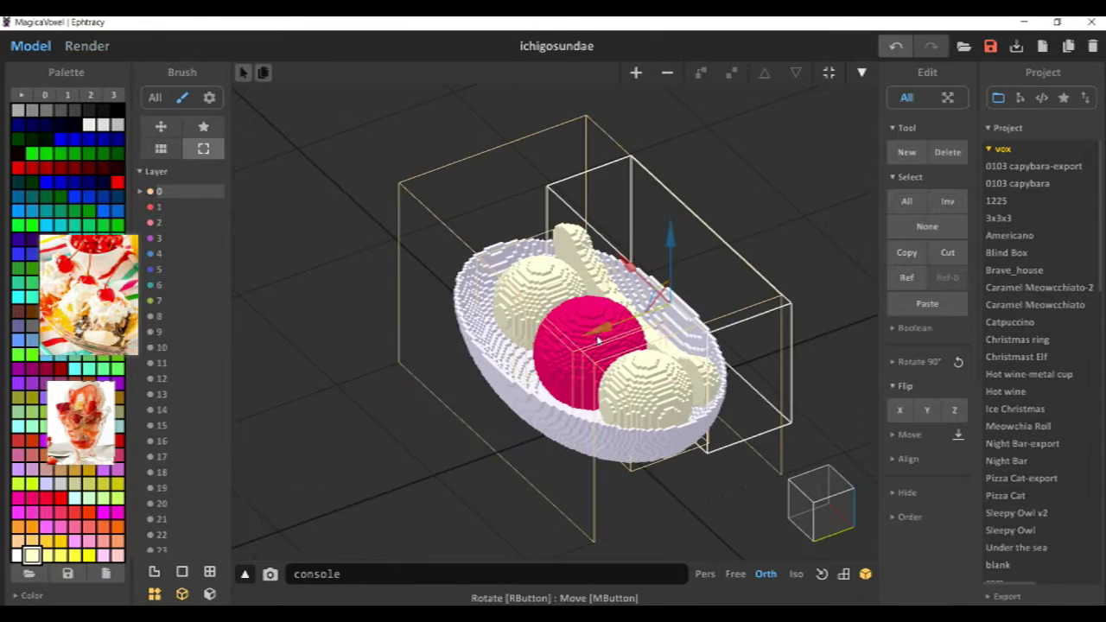
pyautogui.moveTo(542, 375); pyautogui.dragTo(589, 243, button='right')
pyautogui.click(87, 45)
pyautogui.moveTo(552, 211); pyautogui.dragTo(548, 271, button='right')
pyautogui.scroll(2, 547, 271)
# Move both reference pictures off the palette colours.
pyautogui.click(37, 49)
pyautogui.moveTo(82, 423); pyautogui.dragTo(219, 517)
pyautogui.moveTo(88, 295); pyautogui.dragTo(298, 521)
# Fill both cream-coloured scoops with light pink using the bucket fill and preview the render.
pyautogui.doubleClick(427, 239)
pyautogui.click(209, 280)
pyautogui.click(430, 246)
pyautogui.doubleClick(554, 198)
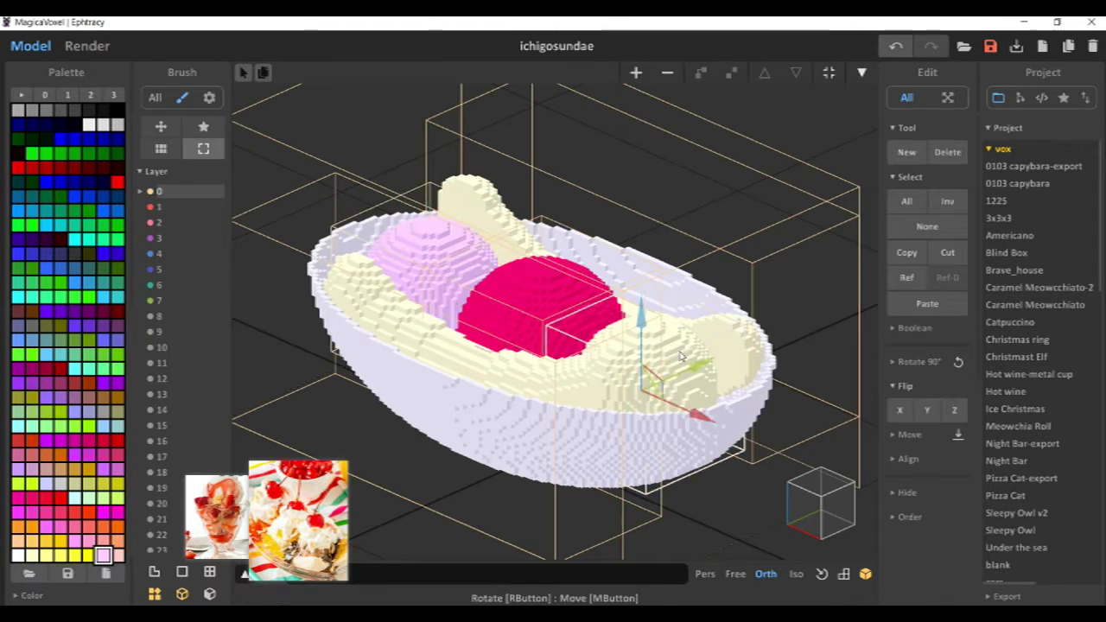
pyautogui.press('F3')
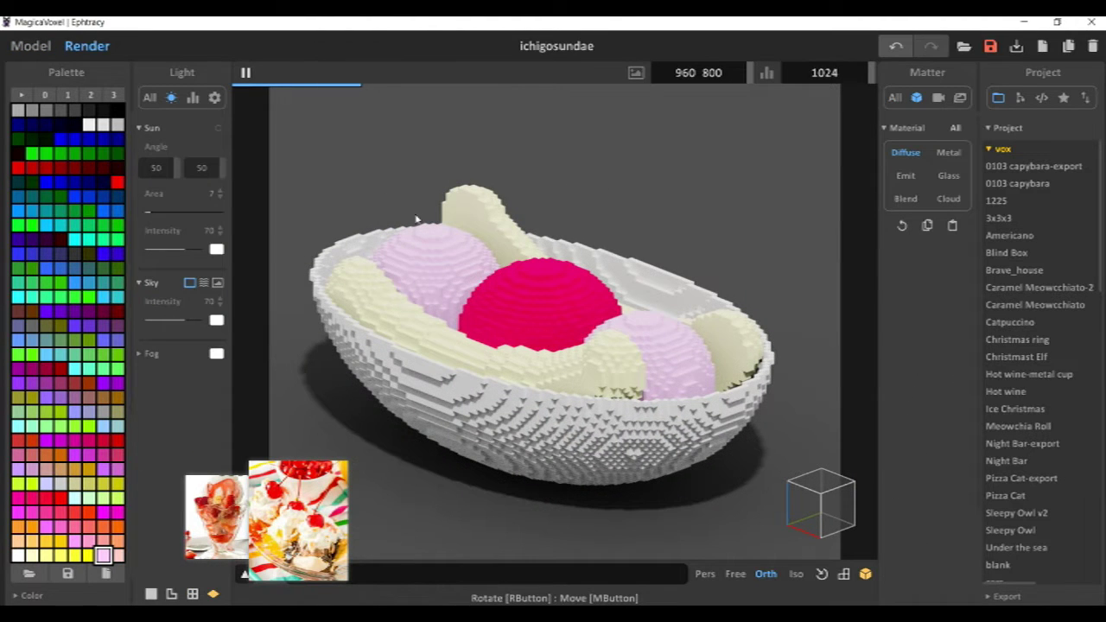
# Recolour the rear scoop yellow and preview it in the render.
pyautogui.click(32, 46)
pyautogui.doubleClick(442, 244)
pyautogui.click(449, 241)
pyautogui.click(87, 47)
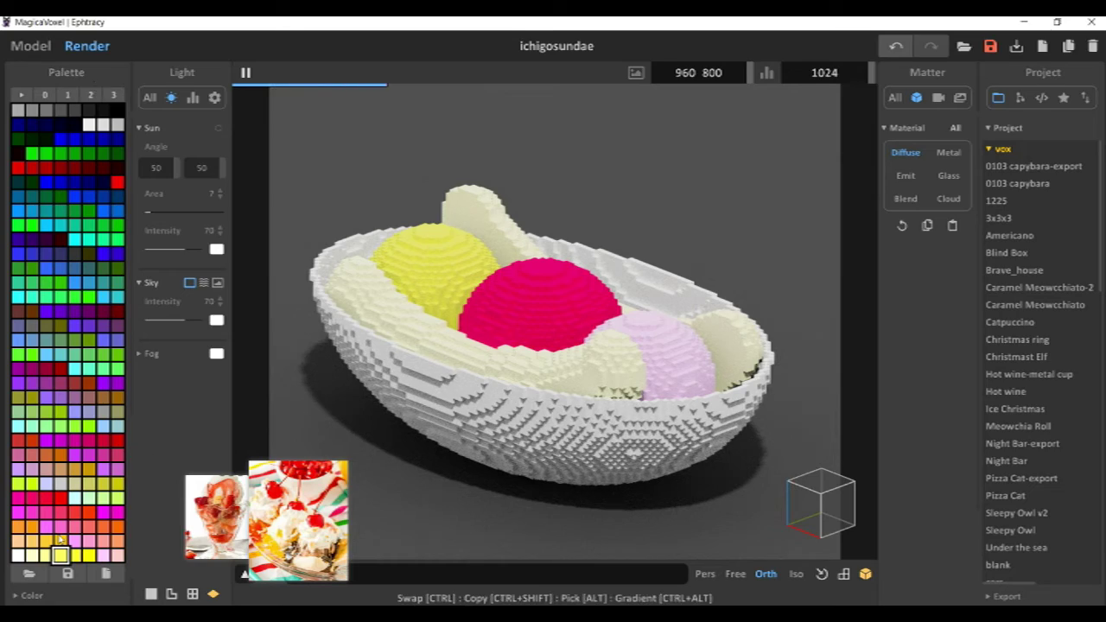
# Recolour the rear scoop orange and preview the render in perspective view.
pyautogui.press('F3')
pyautogui.click(17, 526)
pyautogui.press('F3')
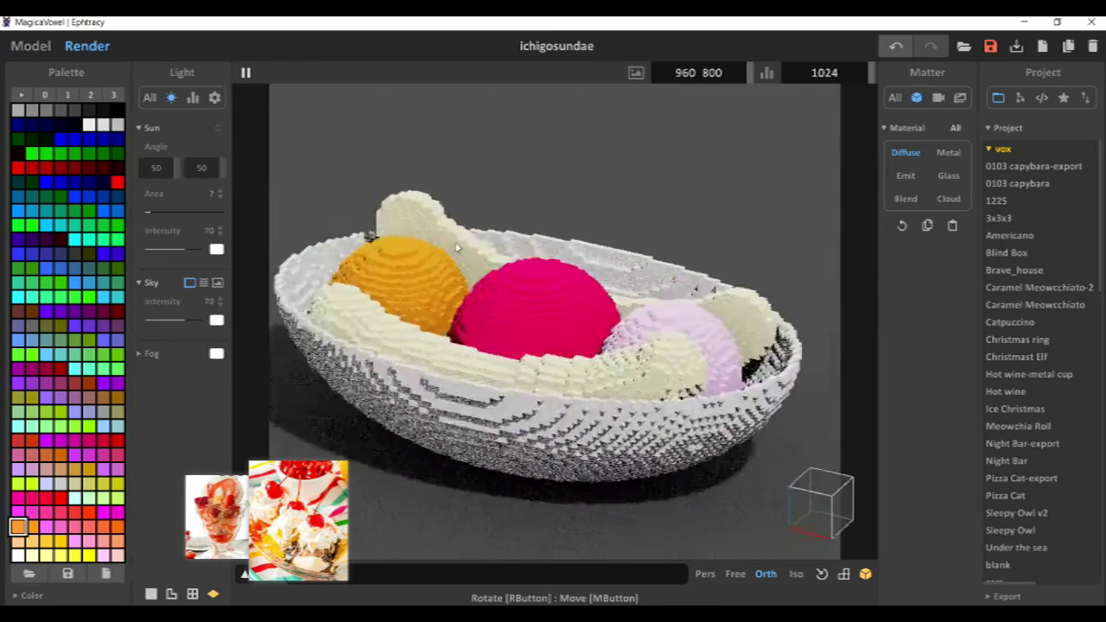
pyautogui.moveTo(458, 249); pyautogui.dragTo(322, 268, button='right')
pyautogui.click(705, 573)
pyautogui.moveTo(509, 388); pyautogui.dragTo(615, 385, button='right')
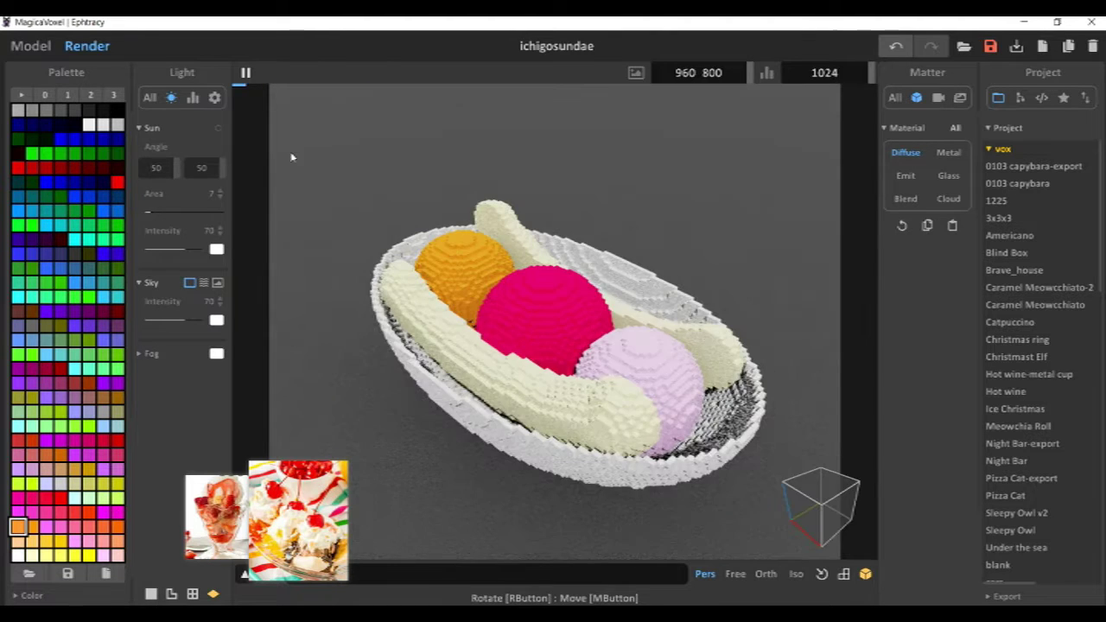
pyautogui.click(33, 47)
pyautogui.press('Tab')
pyautogui.click(455, 248)
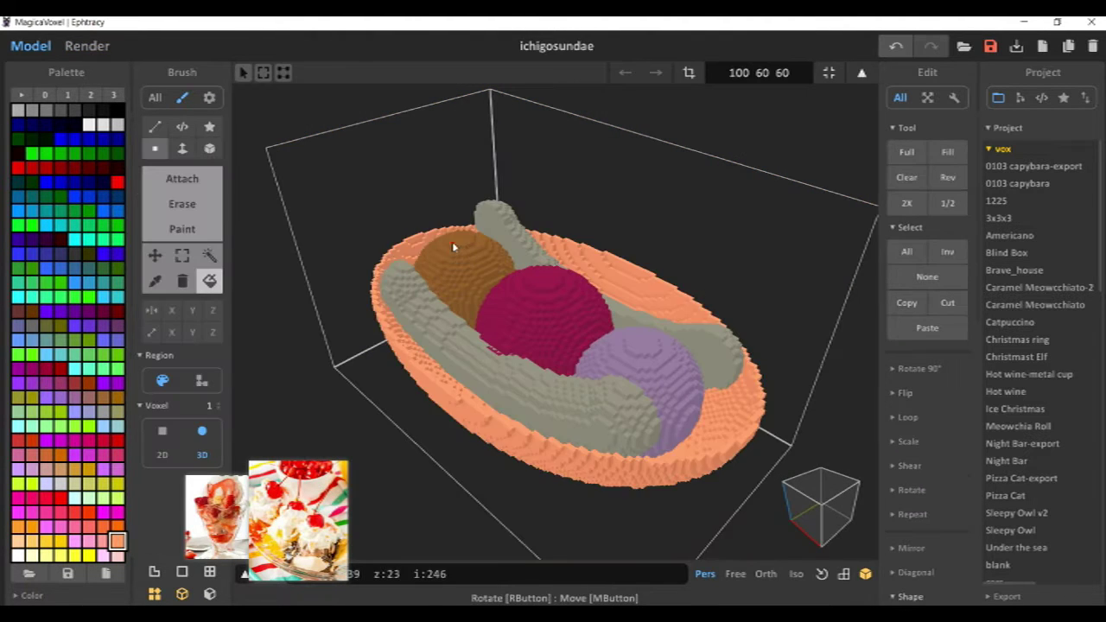
pyautogui.hotkey('ctrl', 'z')
# Fill the rear scoop with peach and the front scoop with light green, and check the render from several angles.
pyautogui.press('Tab')
pyautogui.click(453, 249)
pyautogui.press('Tab')
pyautogui.click(453, 249)
pyautogui.press('Tab')
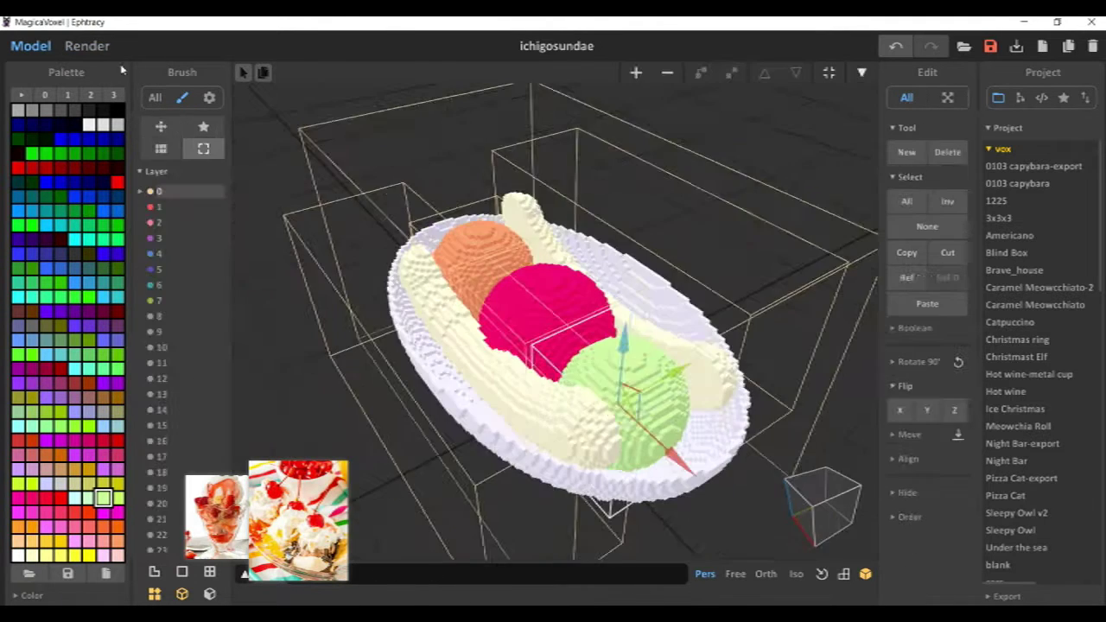
pyautogui.click(87, 47)
pyautogui.moveTo(494, 237); pyautogui.dragTo(534, 241, button='right')
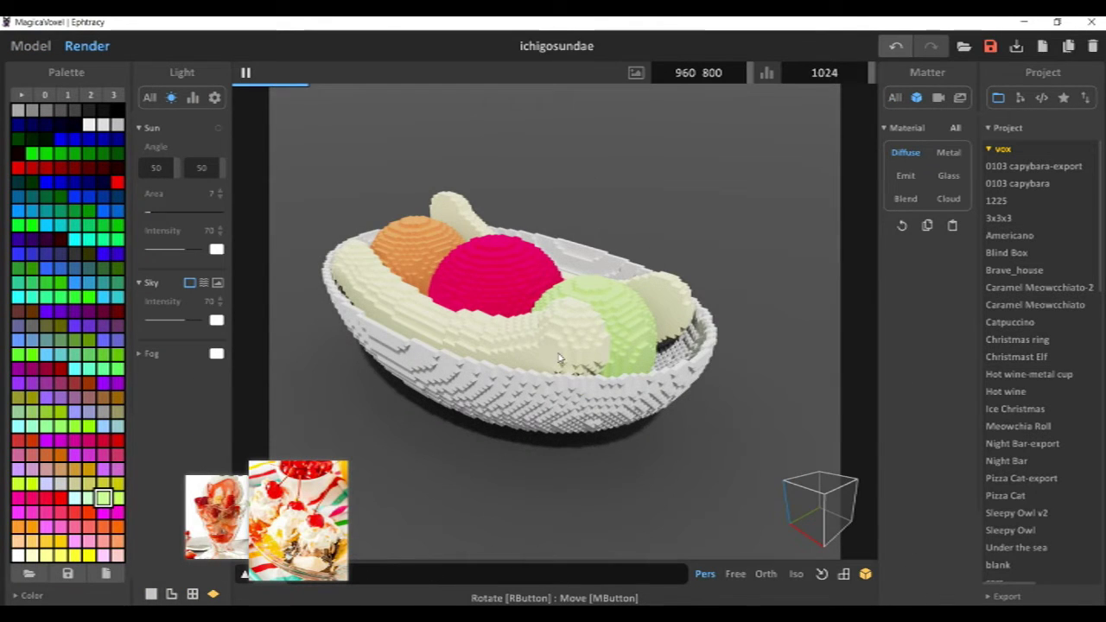
pyautogui.moveTo(593, 338); pyautogui.dragTo(436, 321, button='right')
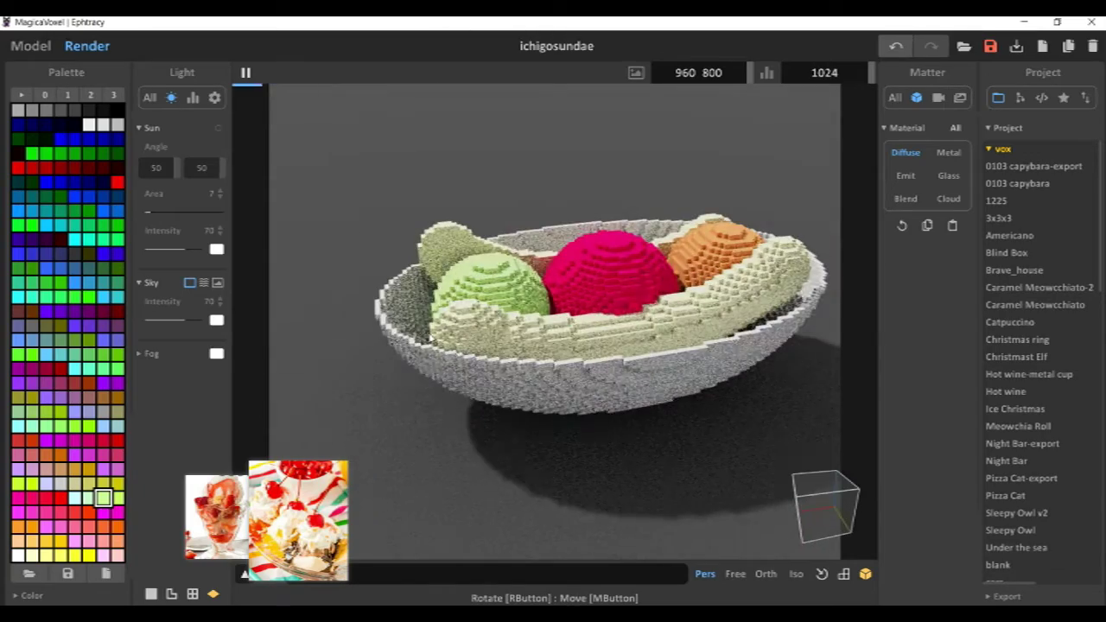
pyautogui.moveTo(518, 294); pyautogui.dragTo(513, 336, button='right')
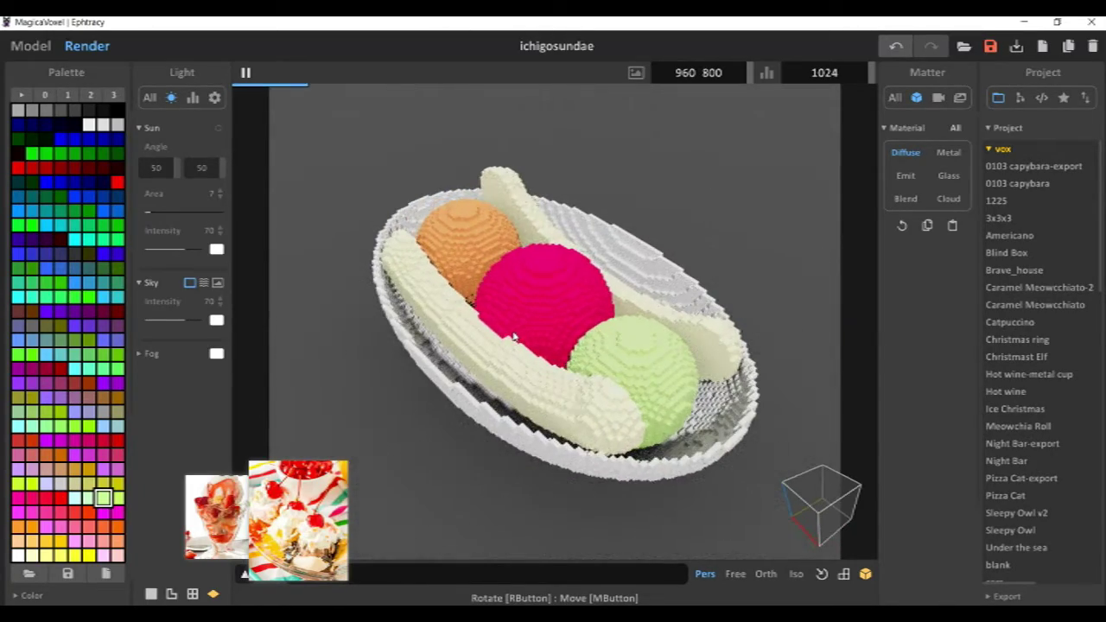
pyautogui.click(26, 49)
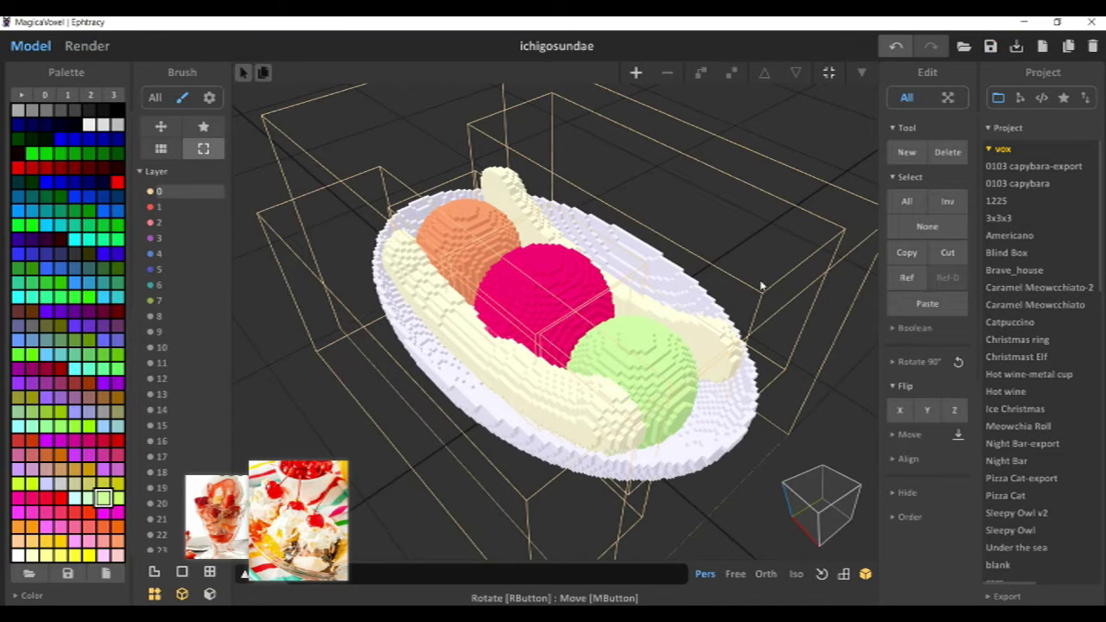
# Copy the three ice cream scoops and place the copies on the ground beside the bowl.
pyautogui.moveTo(761, 286); pyautogui.dragTo(731, 249, button='right')
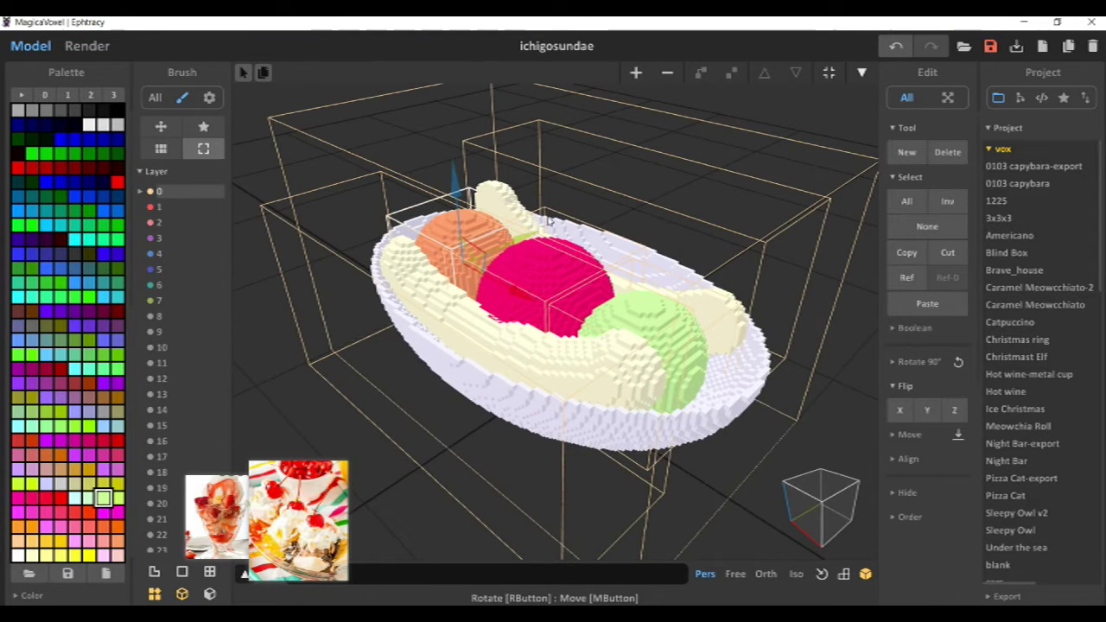
pyautogui.moveTo(617, 283); pyautogui.dragTo(570, 316, button='right')
pyautogui.keyDown('ctrl'); pyautogui.moveTo(610, 271); pyautogui.dragTo(860, 171); pyautogui.keyUp('ctrl')
pyautogui.click(842, 298)
# Extend the model height of the peach scoop's copy to 47 voxels.
pyautogui.moveTo(846, 276); pyautogui.dragTo(724, 331, button='middle')
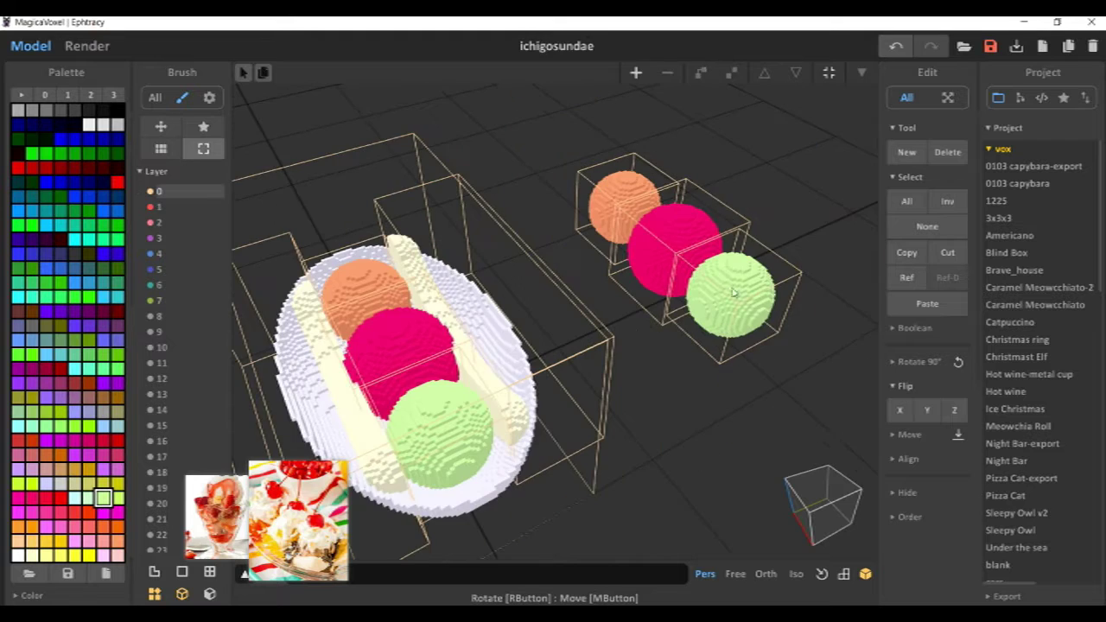
pyautogui.moveTo(735, 279); pyautogui.dragTo(670, 316, button='middle')
pyautogui.moveTo(672, 250); pyautogui.dragTo(656, 207, button='right')
pyautogui.scroll(5, 619, 236)
pyautogui.moveTo(619, 236); pyautogui.dragTo(535, 320, button='middle')
pyautogui.scroll(-1, 516, 293)
pyautogui.click(517, 294)
pyautogui.press('Tab')
pyautogui.moveTo(494, 53); pyautogui.dragTo(494, 52)
pyautogui.press('Tab')
pyautogui.scroll(3, 570, 199)
pyautogui.moveTo(584, 182); pyautogui.dragTo(619, 299, button='middle')
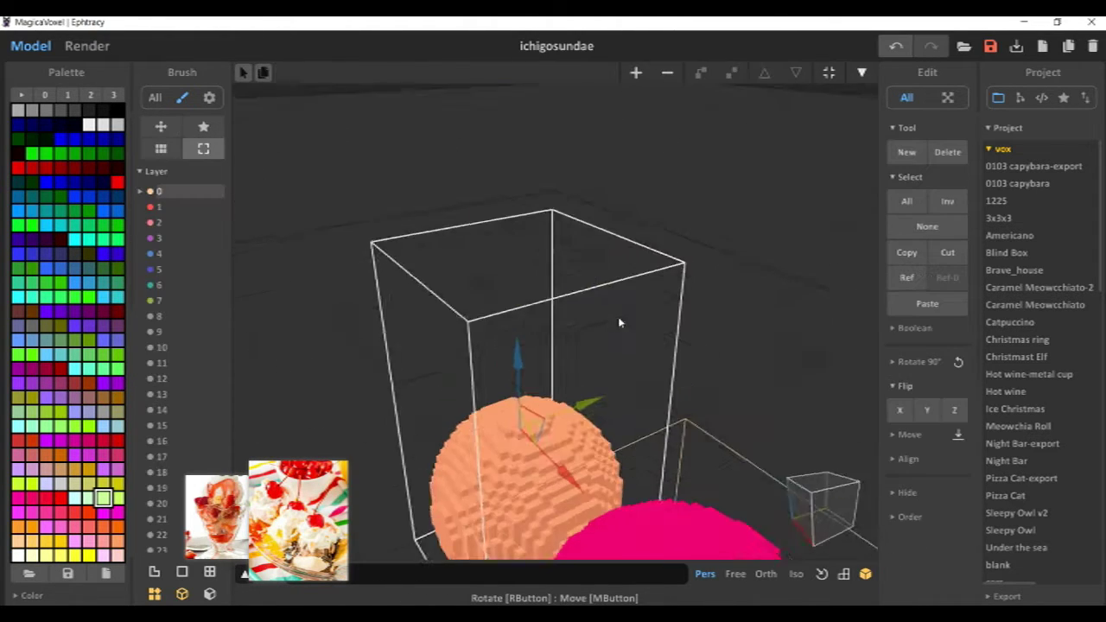
pyautogui.moveTo(619, 298); pyautogui.dragTo(615, 234, button='right')
# Build a white whipped cream cap on top of the peach scoop's copy by attaching voxels with a 3D brush.
pyautogui.press('Tab')
pyautogui.click(89, 125)
pyautogui.click(186, 182)
pyautogui.moveTo(562, 354); pyautogui.dragTo(595, 361, button='right')
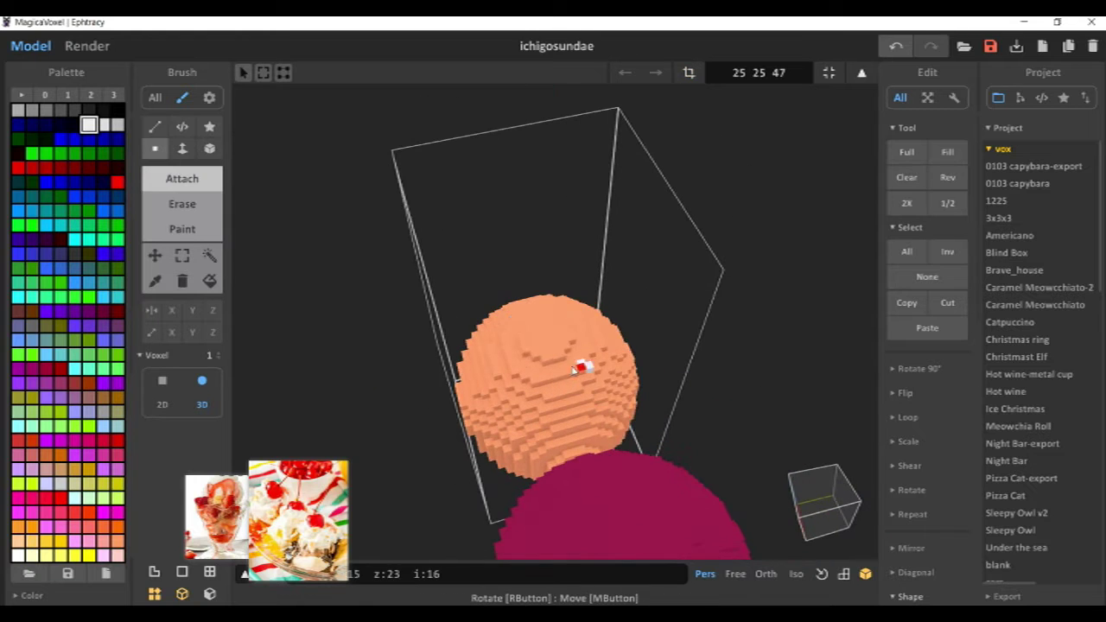
pyautogui.moveTo(510, 354); pyautogui.dragTo(602, 403, button='right')
pyautogui.moveTo(535, 418); pyautogui.dragTo(596, 389)
pyautogui.hotkey('ctrl', 'z')
pyautogui.moveTo(644, 408)
pyautogui.mouseDown(button='right')
pyautogui.moveTo(580, 413)
pyautogui.moveTo(616, 371)
pyautogui.moveTo(516, 418)
pyautogui.moveTo(595, 359)
pyautogui.moveTo(685, 407)
pyautogui.moveTo(760, 418)
pyautogui.mouseUp(button='right')
# Extend the pink scoop copy's model height to 43 and cover its top with white cream using a 3D brush of size 3.
pyautogui.press('Tab')
pyautogui.press('Tab')
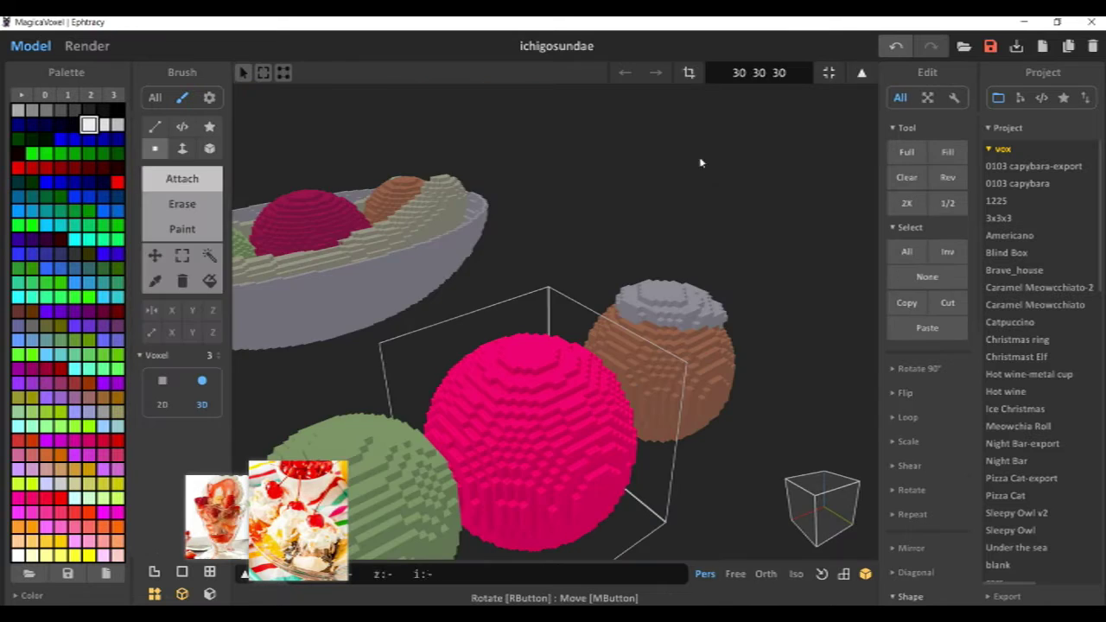
pyautogui.moveTo(616, 203); pyautogui.dragTo(568, 336, button='right')
pyautogui.moveTo(541, 344); pyautogui.dragTo(533, 362)
pyautogui.moveTo(535, 361); pyautogui.dragTo(554, 255, button='right')
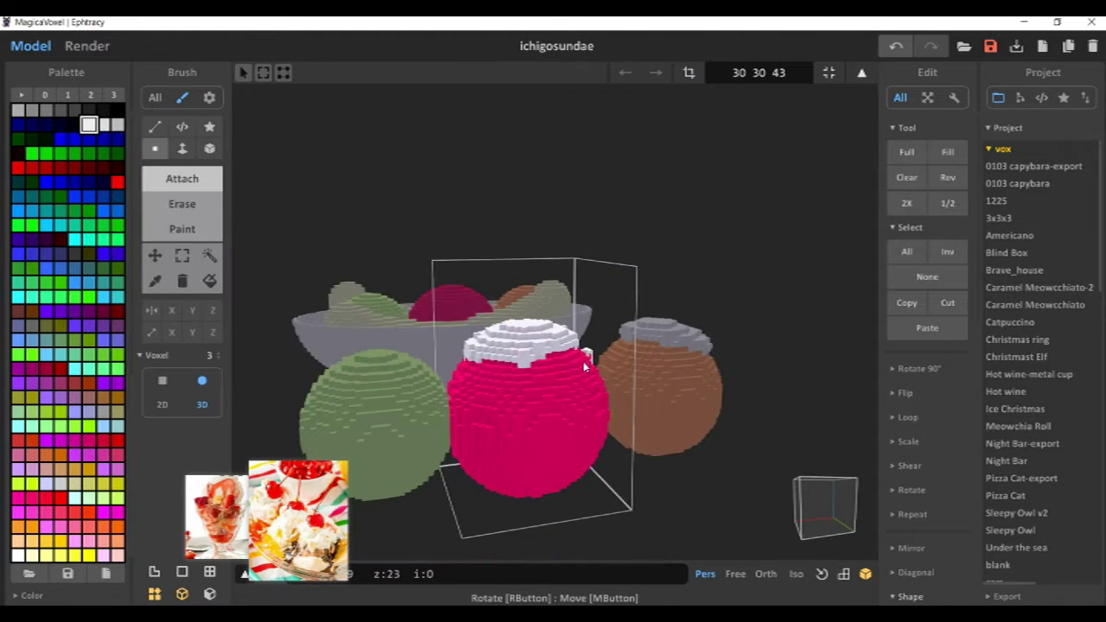
pyautogui.moveTo(585, 362); pyautogui.dragTo(576, 401, button='right')
pyautogui.moveTo(518, 389); pyautogui.dragTo(570, 368)
pyautogui.moveTo(570, 368); pyautogui.dragTo(635, 345, button='right')
pyautogui.moveTo(613, 370); pyautogui.dragTo(378, 436, button='right')
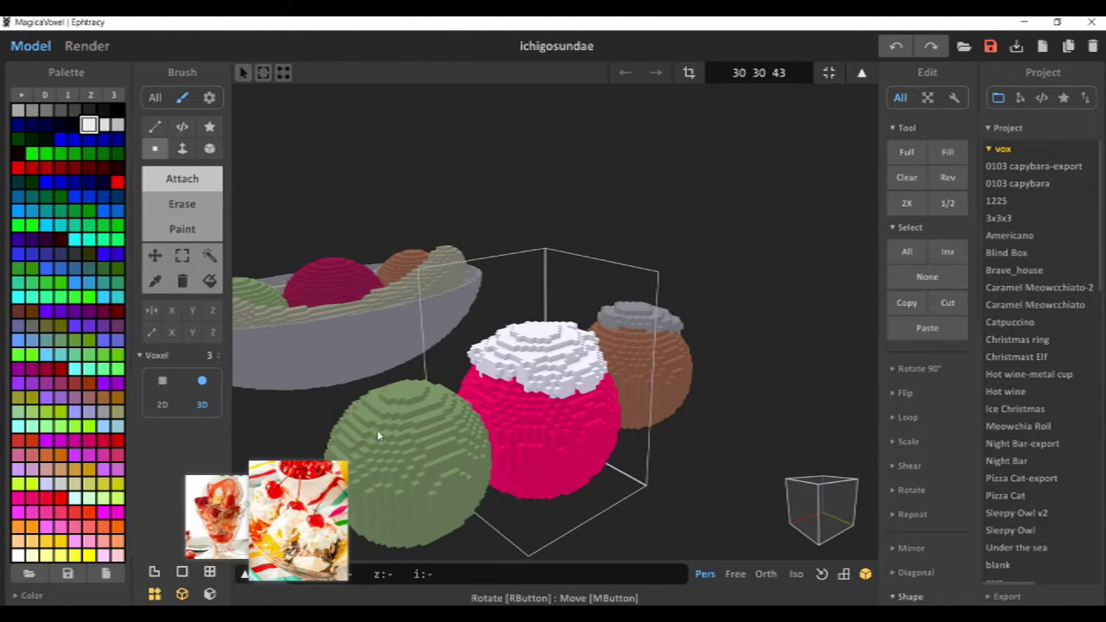
# Extend the model height of the green scoop's copy to 39 voxels.
pyautogui.press('Tab')
pyautogui.click(377, 437)
pyautogui.press('Tab')
pyautogui.moveTo(518, 333); pyautogui.dragTo(566, 346, button='right')
pyautogui.click(688, 73)
pyautogui.moveTo(579, 229); pyautogui.dragTo(589, 143)
pyautogui.press('Tab')
pyautogui.press('Tab')
pyautogui.moveTo(577, 164); pyautogui.dragTo(523, 255, button='right')
pyautogui.click(688, 73)
# Build a white cream cap on the green scoop's copy and trim its shape by erasing with a 3D brush of size 3.
pyautogui.moveTo(544, 419); pyautogui.dragTo(529, 417)
pyautogui.moveTo(581, 395); pyautogui.dragTo(590, 271, button='right')
pyautogui.moveTo(644, 297); pyautogui.dragTo(565, 279, button='right')
pyautogui.scroll(3, 565, 279)
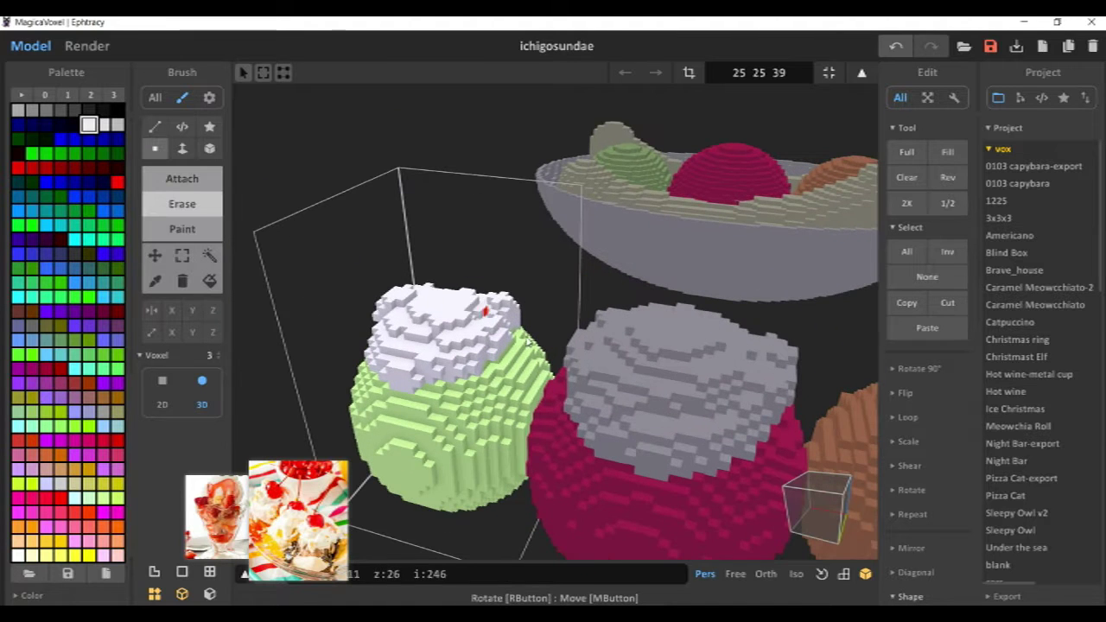
pyautogui.moveTo(499, 296); pyautogui.dragTo(710, 314, button='right')
pyautogui.moveTo(715, 275); pyautogui.dragTo(568, 304, button='right')
# Merge the three cream-topped scoops into one object with Boolean Union and extend its model height to 48.
pyautogui.press('Tab')
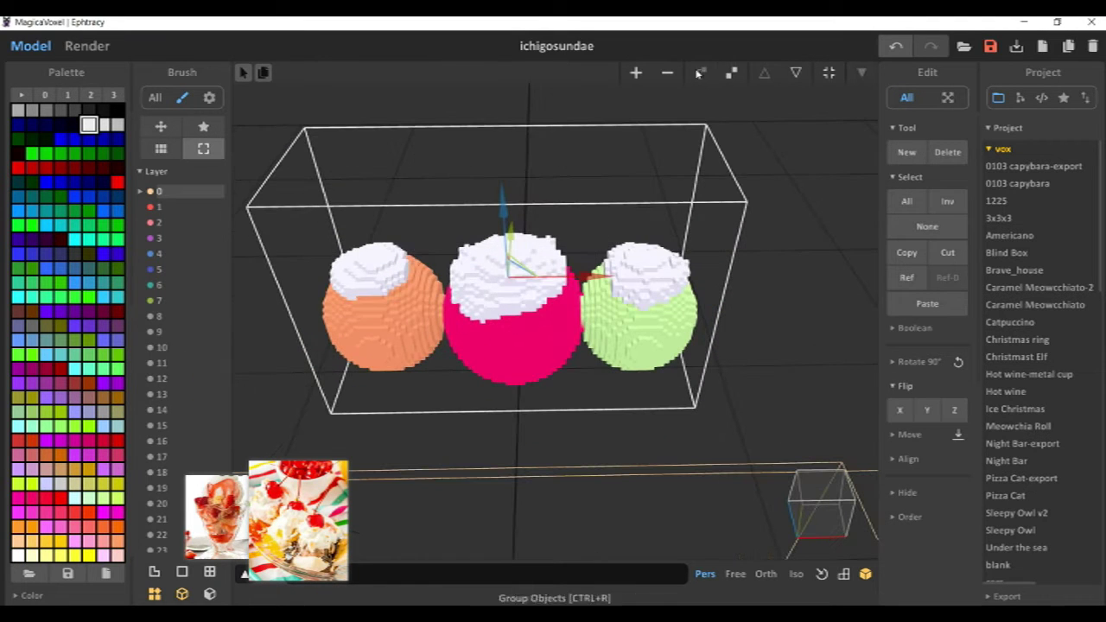
pyautogui.click(913, 328)
pyautogui.click(908, 356)
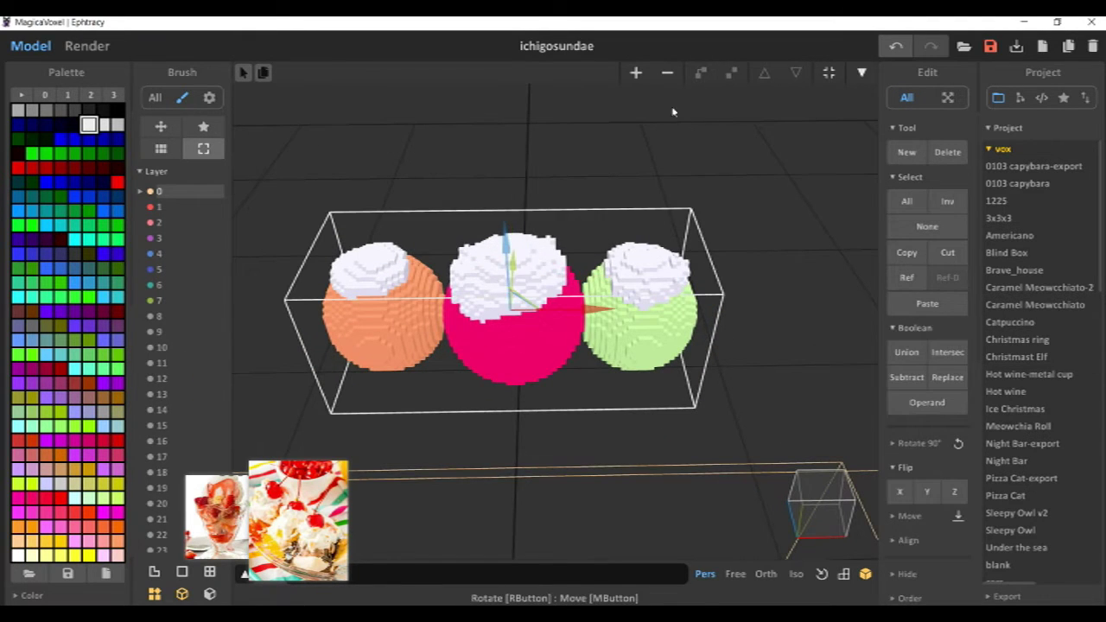
pyautogui.press('Tab')
pyautogui.moveTo(502, 151); pyautogui.dragTo(501, 107)
pyautogui.press('Tab')
pyautogui.moveTo(596, 212); pyautogui.dragTo(502, 261, button='right')
# Fill the gap between the peach and pink scoops with white cream using a 3D voxel brush of size 4.
pyautogui.press('Tab')
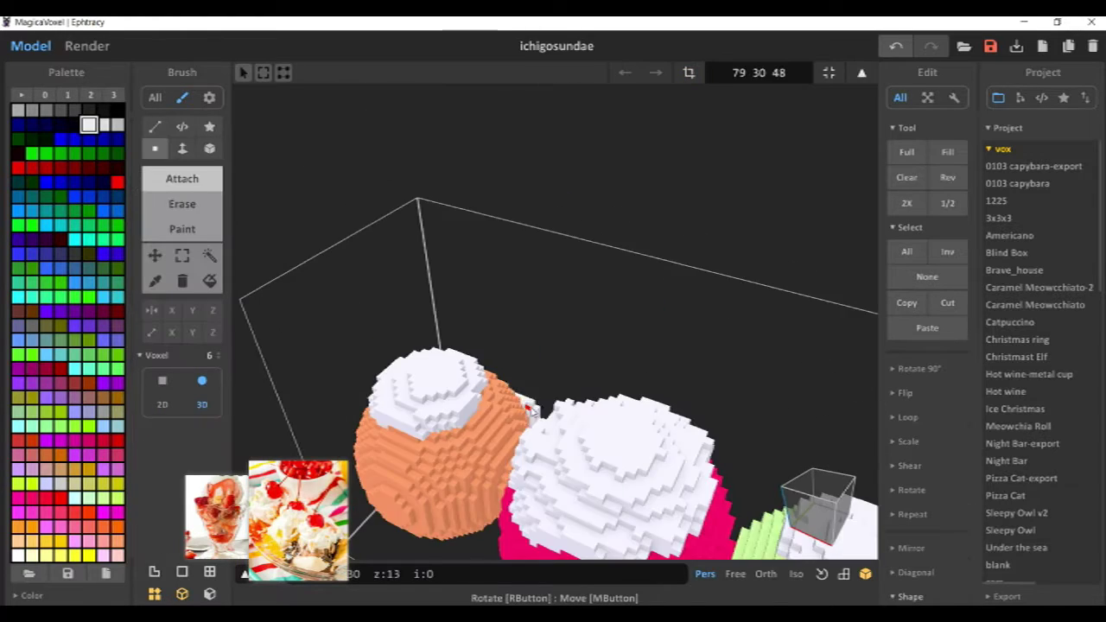
pyautogui.moveTo(218, 355); pyautogui.dragTo(217, 363)
pyautogui.moveTo(483, 259)
pyautogui.mouseDown(button='right')
pyautogui.moveTo(568, 340)
pyautogui.moveTo(518, 293)
pyautogui.mouseUp(button='right')
pyautogui.click(568, 342)
pyautogui.hotkey('ctrl', 'z')
pyautogui.click(617, 420)
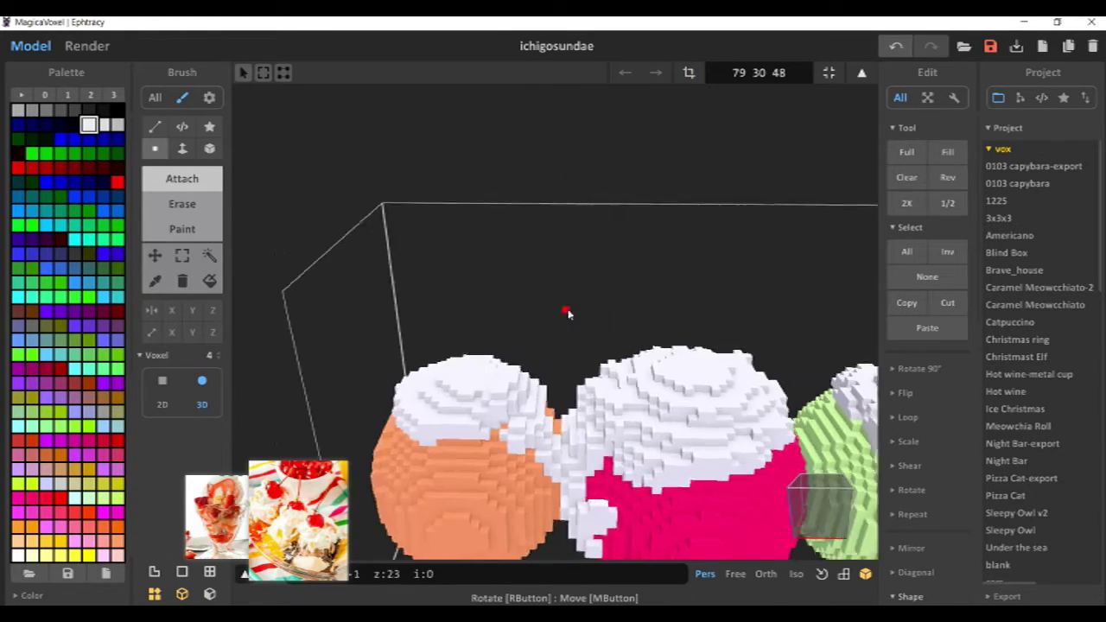
pyautogui.moveTo(616, 371)
pyautogui.mouseDown(button='right')
pyautogui.moveTo(563, 397)
pyautogui.moveTo(570, 406)
pyautogui.moveTo(572, 396)
pyautogui.mouseUp(button='right')
pyautogui.moveTo(637, 429); pyautogui.dragTo(658, 406, button='right')
pyautogui.moveTo(553, 348); pyautogui.dragTo(565, 389, button='right')
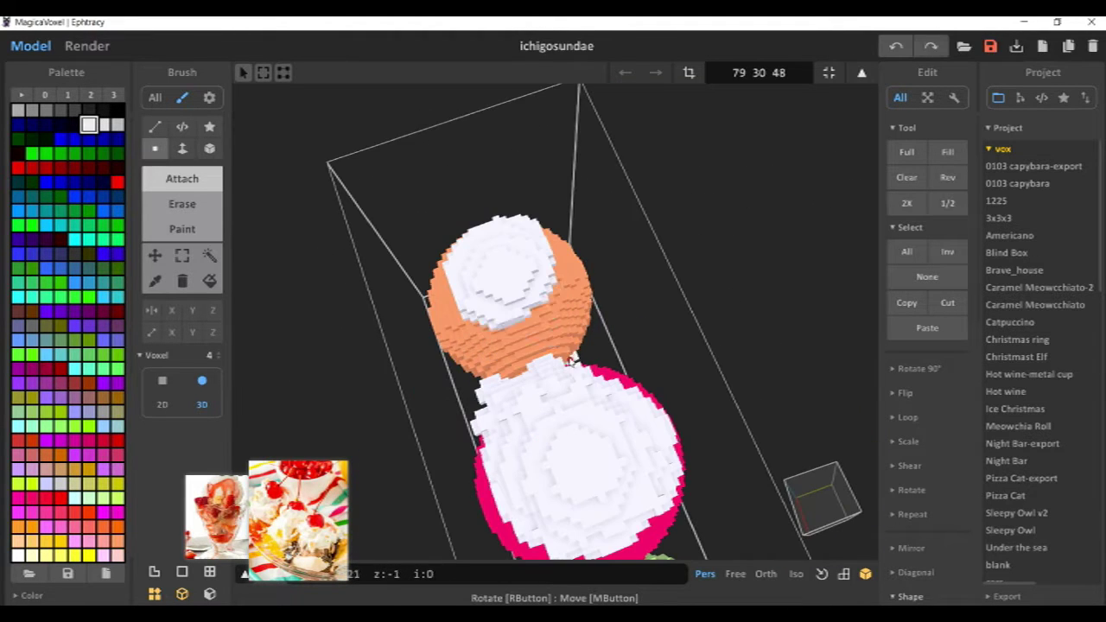
# Join the white cream between the pink and green scoops, refine its edges and preview the render.
pyautogui.moveTo(483, 349); pyautogui.dragTo(698, 489, button='right')
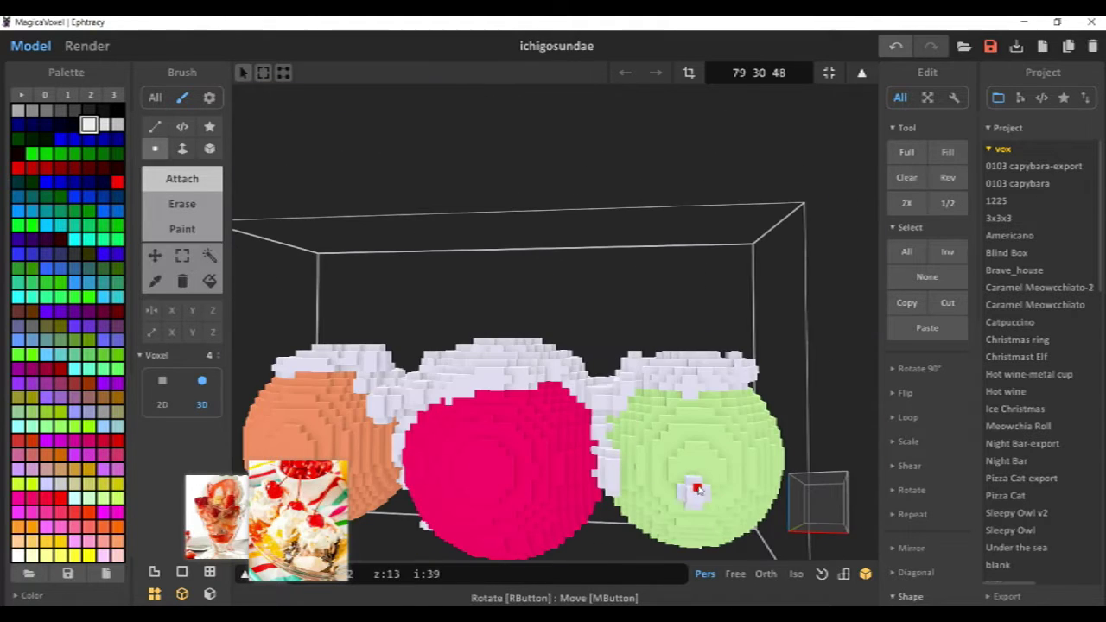
pyautogui.moveTo(536, 431); pyautogui.dragTo(553, 410, button='right')
pyautogui.scroll(5, 553, 409)
pyautogui.scroll(-3, 553, 409)
pyautogui.click(86, 46)
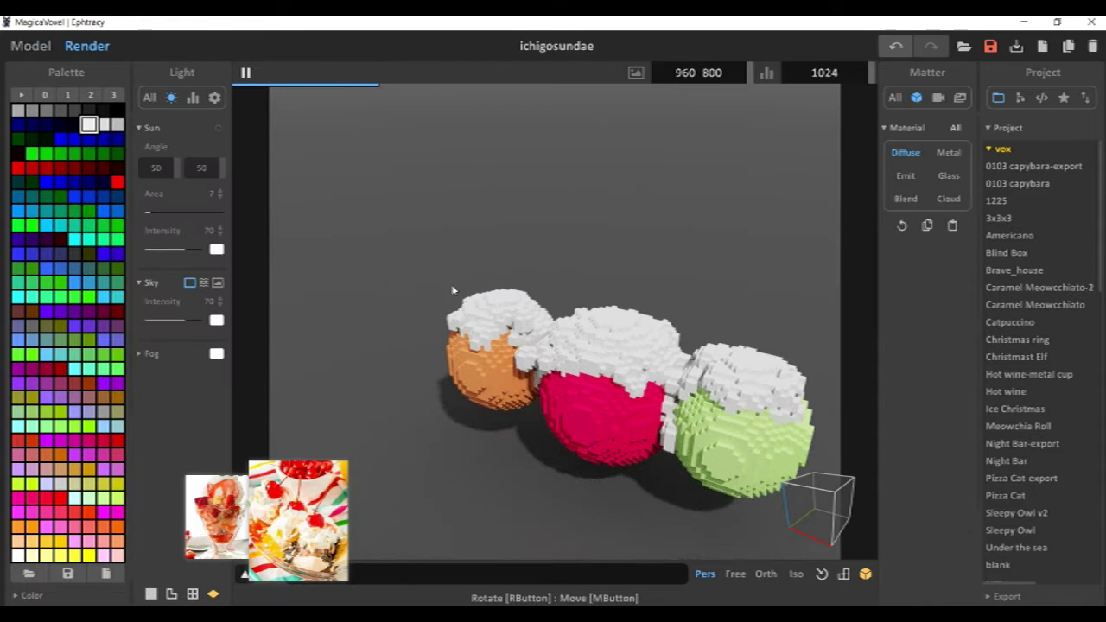
pyautogui.click(31, 45)
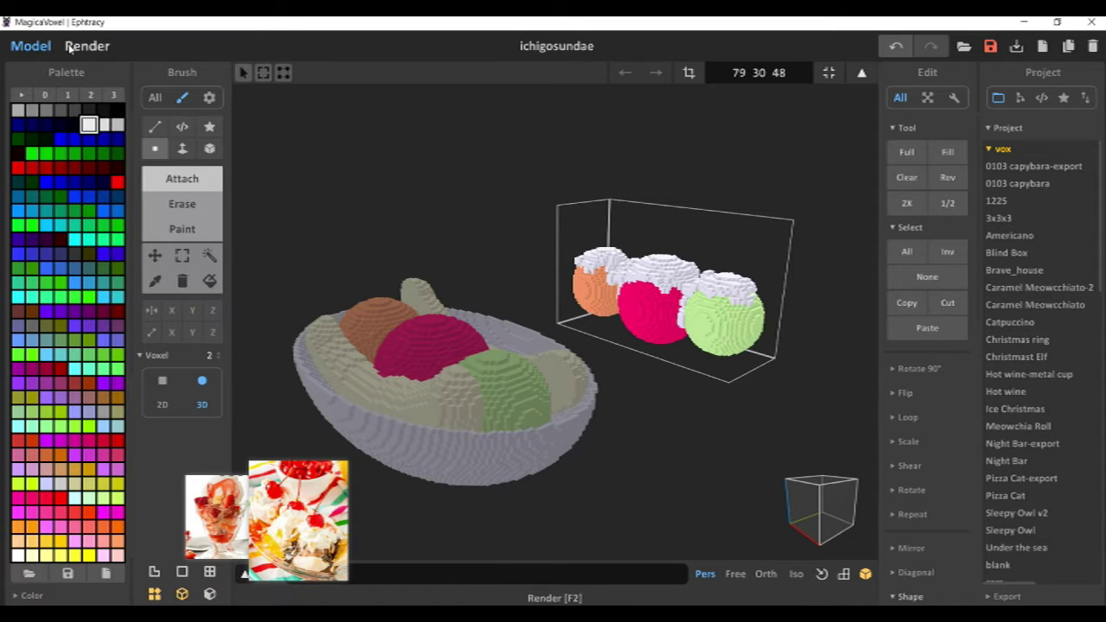
# Remove the coloured scoops from the merged copy so that only the white whipped cream remains.
pyautogui.press('Tab')
pyautogui.scroll(3, 511, 173)
pyautogui.moveTo(795, 227); pyautogui.dragTo(653, 242, button='middle')
pyautogui.press('Tab')
pyautogui.click(209, 255)
pyautogui.press('Tab')
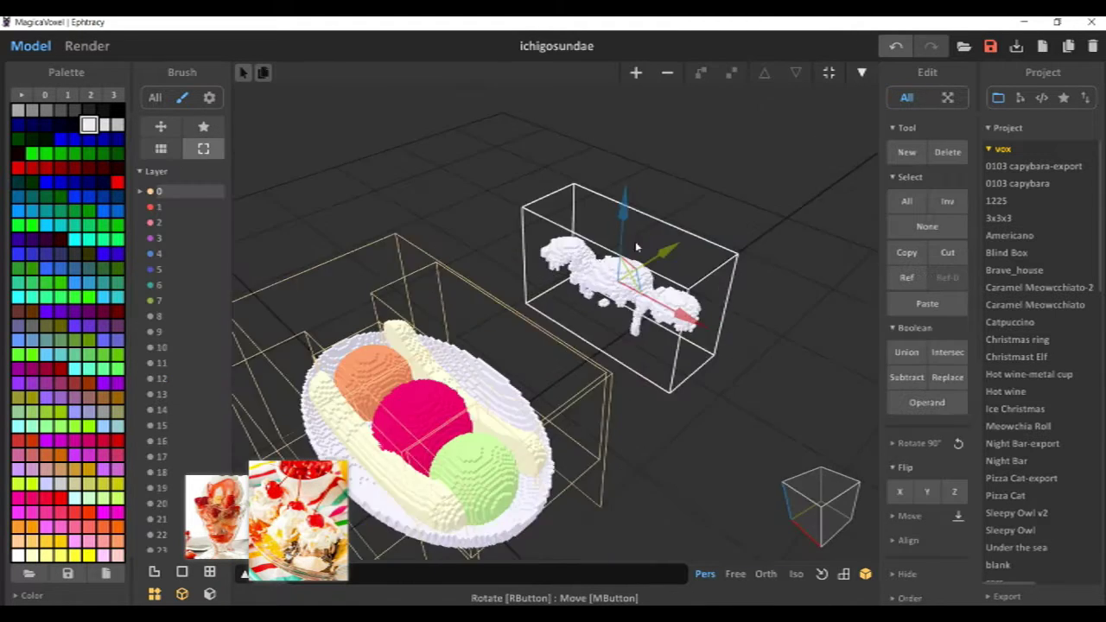
# Place the white whipped cream over the three scoops in the bowl and preview the sundae's render.
pyautogui.moveTo(511, 252)
pyautogui.mouseDown(button='right')
pyautogui.moveTo(513, 326)
pyautogui.moveTo(519, 267)
pyautogui.moveTo(535, 237)
pyautogui.moveTo(518, 337)
pyautogui.moveTo(526, 262)
pyautogui.moveTo(548, 239)
pyautogui.moveTo(494, 259)
pyautogui.mouseUp(button='right')
pyautogui.click(87, 46)
pyautogui.scroll(3, 518, 267)
pyautogui.scroll(2, 529, 262)
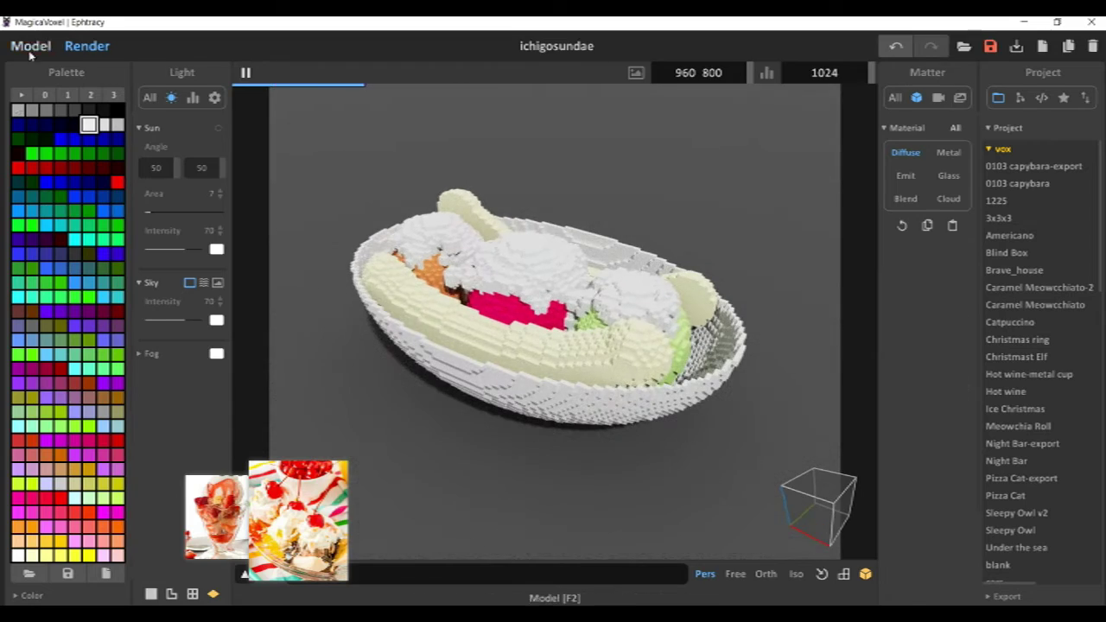
pyautogui.click(31, 50)
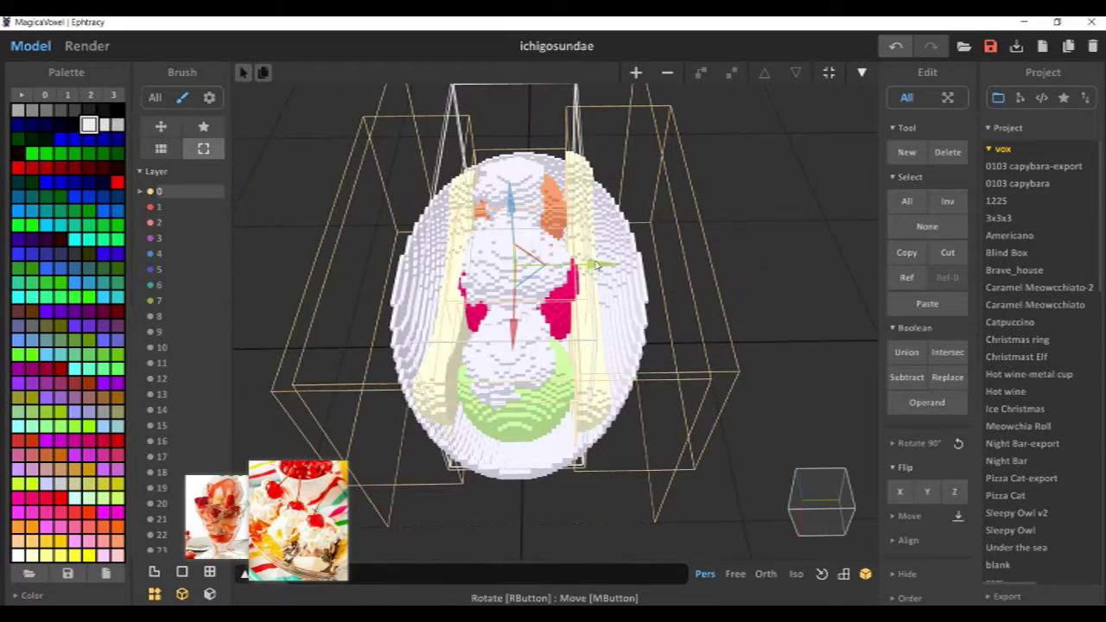
pyautogui.moveTo(562, 281); pyautogui.dragTo(388, 273, button='right')
pyautogui.click(87, 48)
pyautogui.click(31, 48)
# Try a dark grey fill on the oval bowl and preview it in the render.
pyautogui.doubleClick(446, 357)
pyautogui.click(45, 110)
pyautogui.click(60, 111)
pyautogui.click(210, 281)
pyautogui.click(406, 338)
pyautogui.click(86, 47)
pyautogui.click(31, 47)
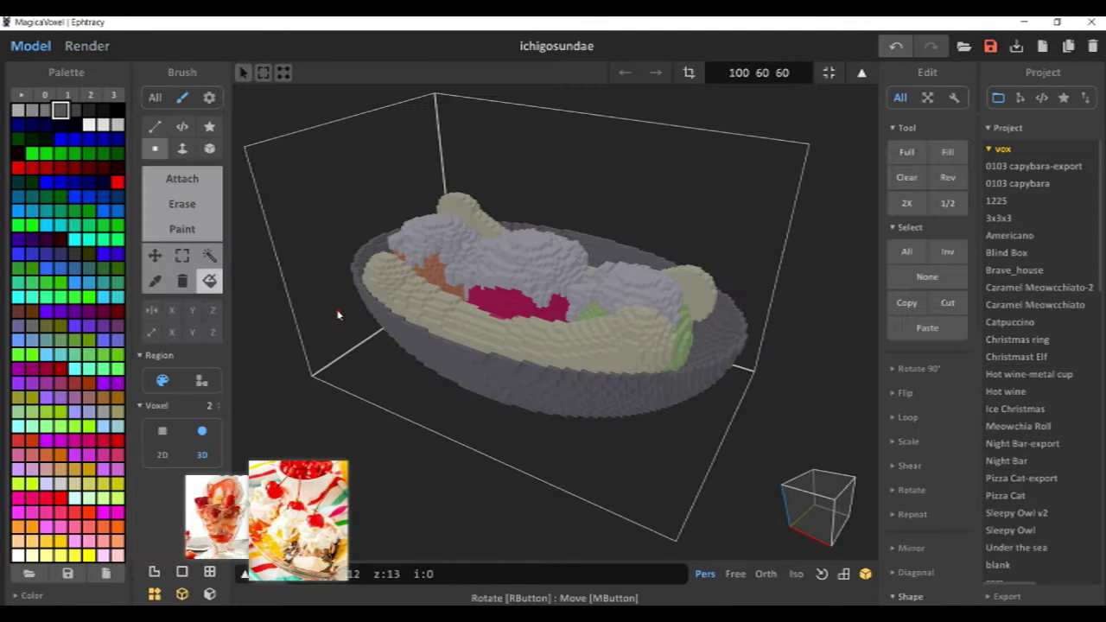
# Fill the oval bowl with turquoise and preview the sundae's render.
pyautogui.click(74, 369)
pyautogui.click(209, 281)
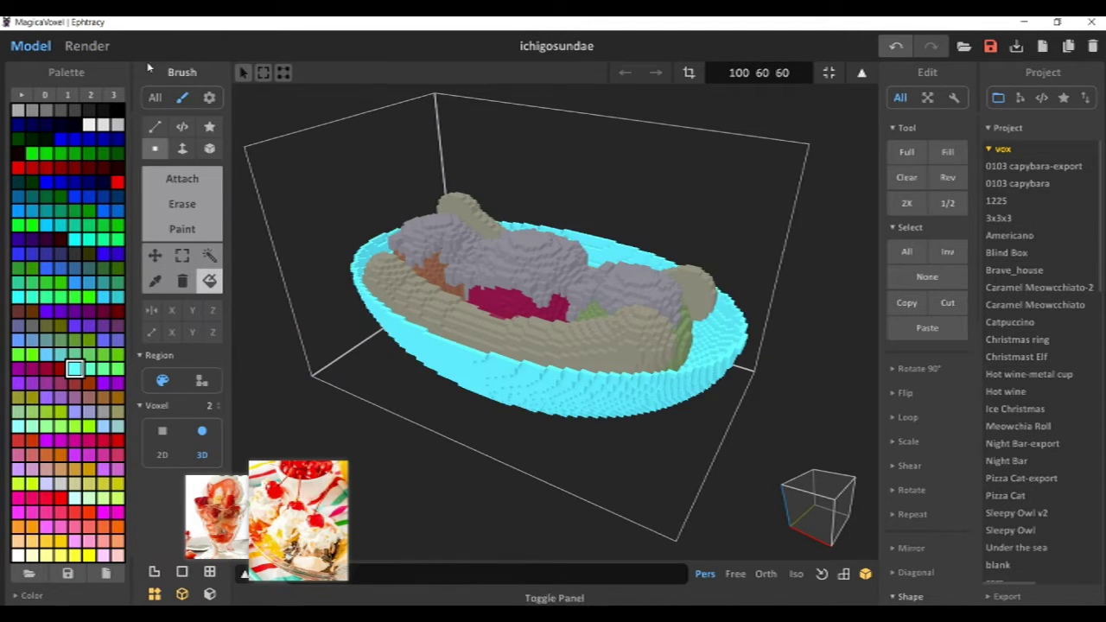
pyautogui.press('Tab')
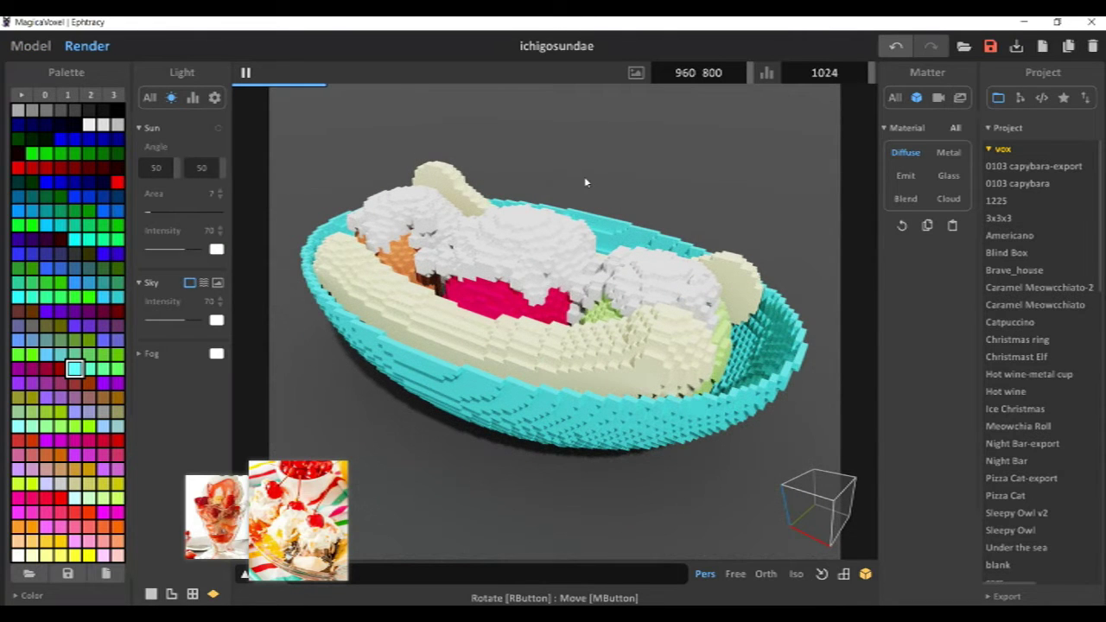
pyautogui.moveTo(584, 177); pyautogui.dragTo(572, 201, button='right')
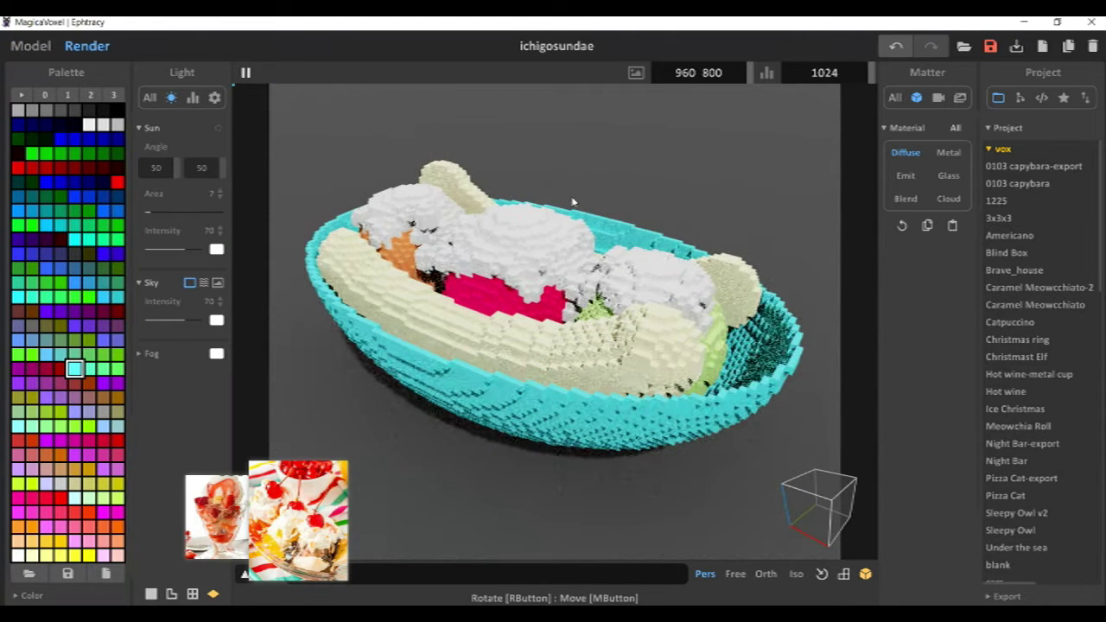
pyautogui.click(44, 52)
# Create a new 40 40 40 model above the sundae and open it for editing in an orthographic front view.
pyautogui.click(861, 73)
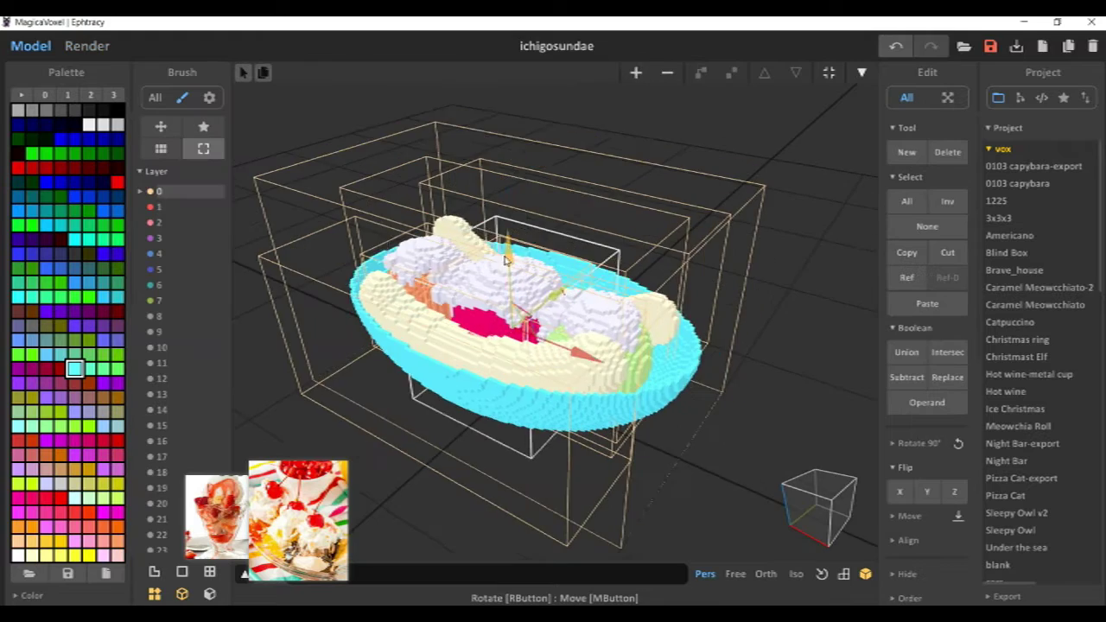
pyautogui.click(631, 186)
pyautogui.moveTo(656, 250); pyautogui.dragTo(590, 250, button='right')
pyautogui.click(596, 177)
pyautogui.click(591, 173)
pyautogui.moveTo(592, 175); pyautogui.dragTo(666, 297, button='right')
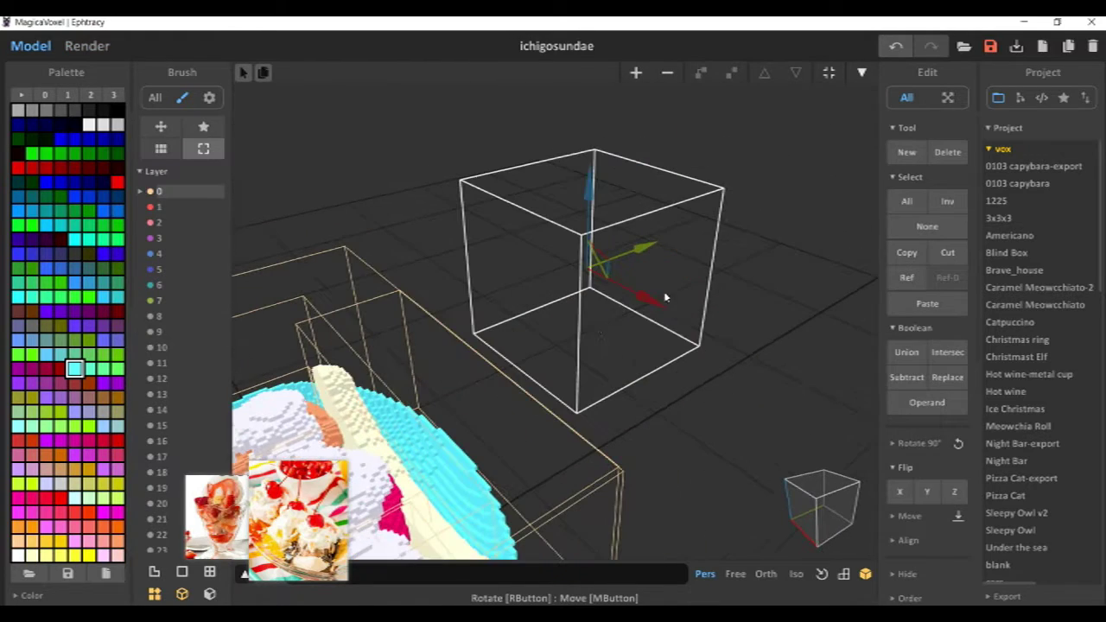
pyautogui.moveTo(673, 257); pyautogui.dragTo(717, 238, button='right')
pyautogui.click(812, 520)
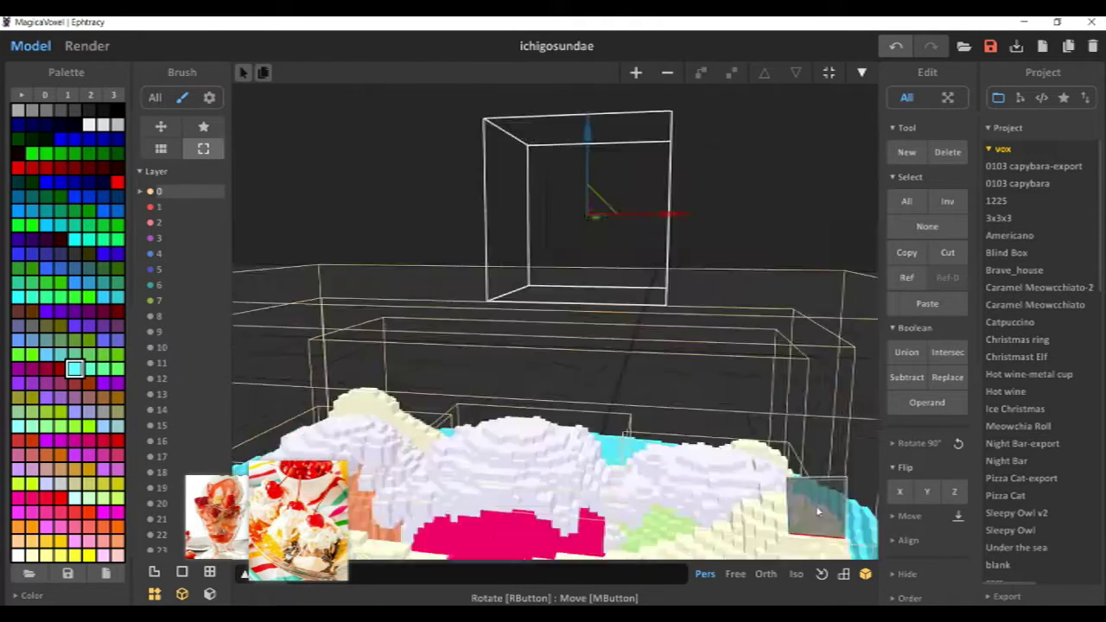
pyautogui.click(766, 574)
pyautogui.moveTo(583, 284); pyautogui.dragTo(572, 327, button='middle')
pyautogui.moveTo(559, 238); pyautogui.dragTo(560, 201)
pyautogui.press('Tab')
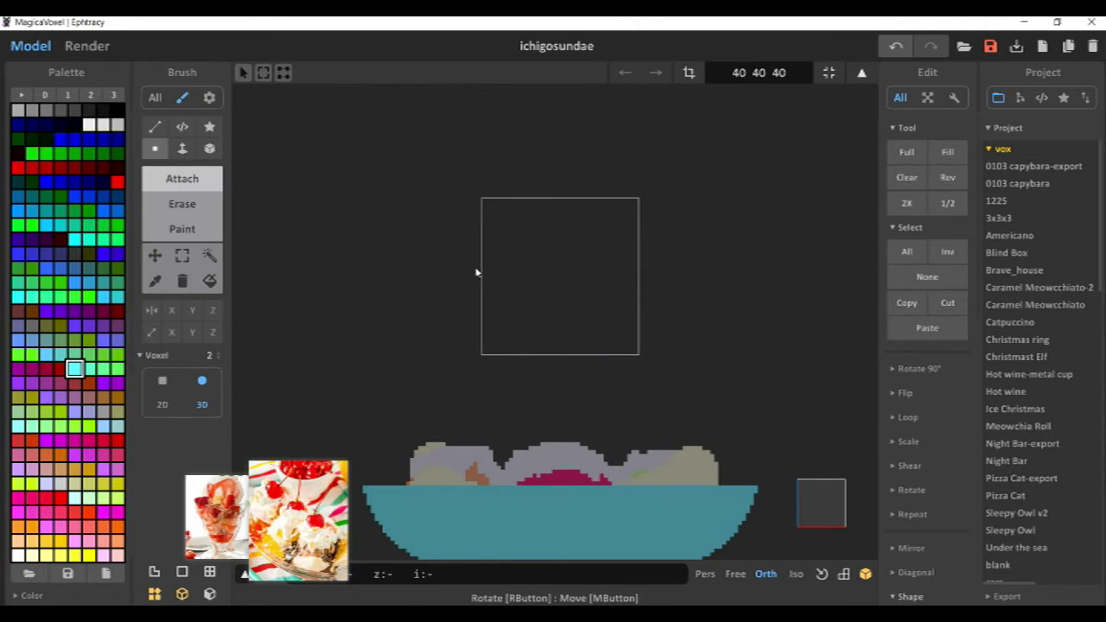
# Start a deep pink strawberry body with a large 3D voxel brush and undo the last strokes.
pyautogui.click(118, 456)
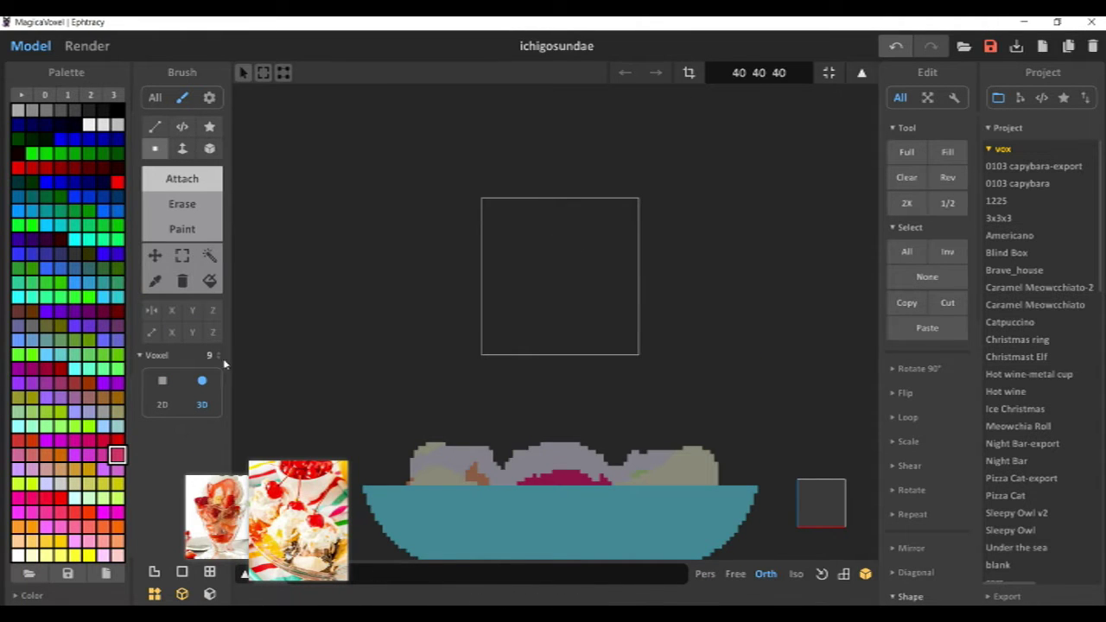
pyautogui.moveTo(220, 358); pyautogui.dragTo(223, 337)
pyautogui.moveTo(566, 314); pyautogui.dragTo(553, 259)
pyautogui.moveTo(575, 279); pyautogui.dragTo(665, 286, button='right')
pyautogui.moveTo(600, 268)
pyautogui.mouseDown()
pyautogui.moveTo(578, 232)
pyautogui.moveTo(570, 301)
pyautogui.mouseUp()
pyautogui.moveTo(570, 300)
pyautogui.mouseDown(button='right')
pyautogui.moveTo(599, 243)
pyautogui.moveTo(565, 250)
pyautogui.mouseUp(button='right')
pyautogui.scroll(3, 596, 263)
pyautogui.click(622, 274)
pyautogui.hotkey('ctrl', 'z')
pyautogui.hotkey('ctrl', 'z')
pyautogui.hotkey('ctrl', 'z')
# Build the pink strawberry body, wide at the base and tapered upward, using 3D voxel brushes of size 10 and 6.
pyautogui.scroll(1, 604, 281)
pyautogui.moveTo(587, 338)
pyautogui.mouseDown()
pyautogui.moveTo(589, 242)
pyautogui.moveTo(568, 277)
pyautogui.mouseUp()
pyautogui.moveTo(582, 305)
pyautogui.mouseDown(button='right')
pyautogui.moveTo(498, 308)
pyautogui.moveTo(596, 289)
pyautogui.moveTo(582, 279)
pyautogui.moveTo(530, 333)
pyautogui.moveTo(565, 281)
pyautogui.mouseUp(button='right')
pyautogui.click(498, 309)
pyautogui.hotkey('ctrl', 'z')
pyautogui.hotkey('ctrl', 'z')
pyautogui.hotkey('ctrl', 'y')
pyautogui.hotkey('ctrl', 'y')
pyautogui.hotkey('ctrl', 'y')
pyautogui.moveTo(566, 281); pyautogui.dragTo(627, 305)
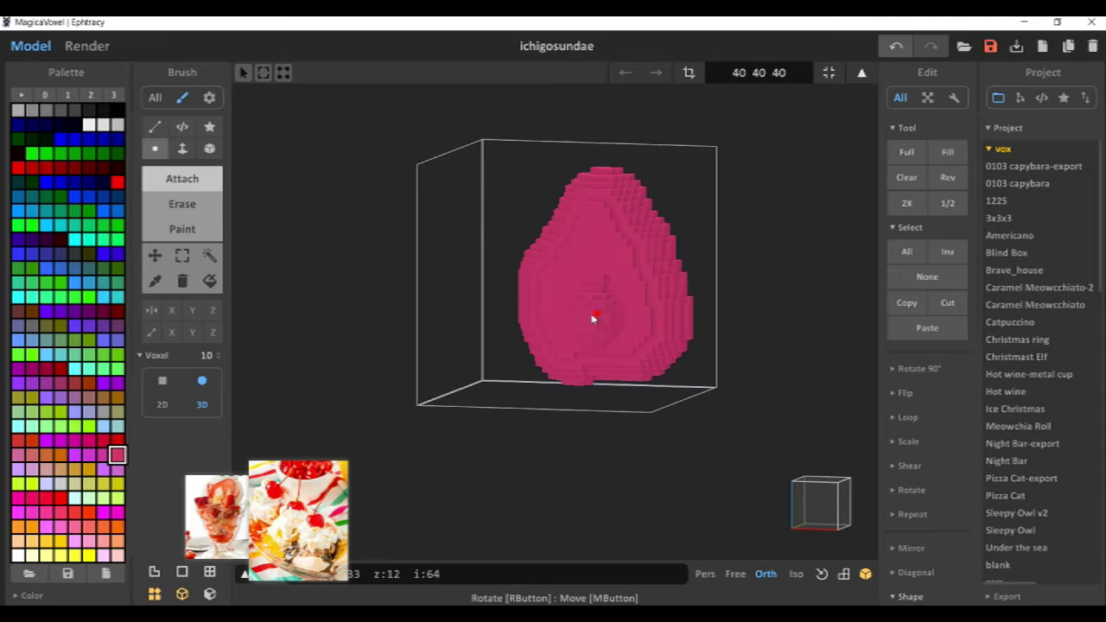
pyautogui.moveTo(622, 288); pyautogui.dragTo(275, 315, button='right')
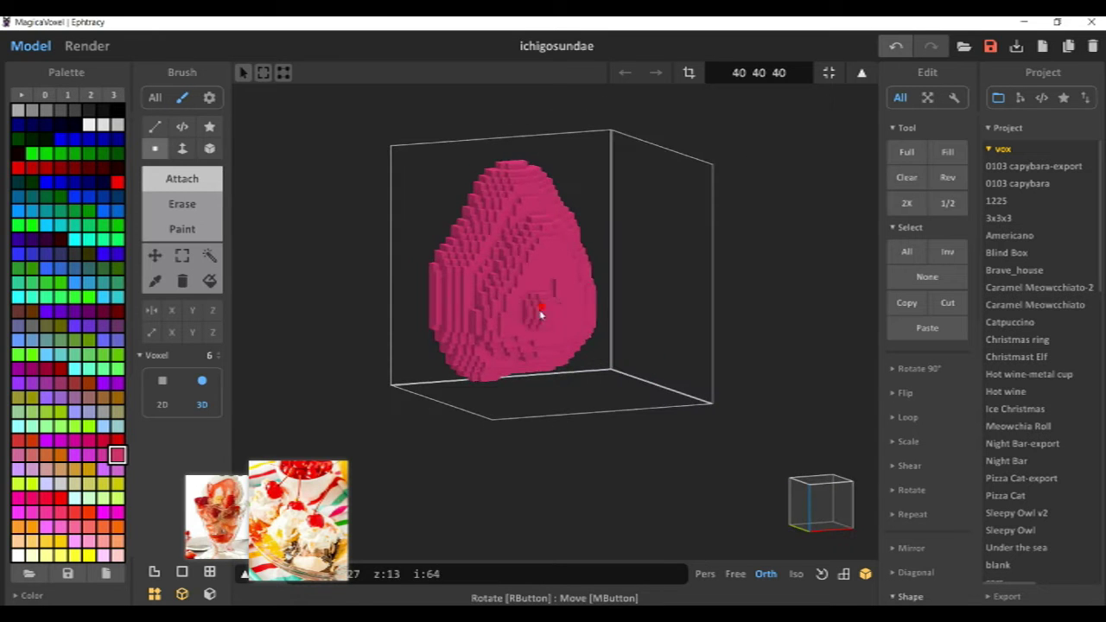
pyautogui.moveTo(540, 314); pyautogui.dragTo(684, 326, button='right')
pyautogui.hotkey('ctrl', 'z')
# Try grey and near-black seed marks on the strawberry body and undo them.
pyautogui.moveTo(560, 320); pyautogui.dragTo(519, 194, button='right')
pyautogui.click(181, 229)
pyautogui.click(102, 126)
pyautogui.click(32, 111)
pyautogui.click(451, 230)
pyautogui.hotkey('ctrl', 'z')
pyautogui.click(89, 111)
pyautogui.hotkey('ctrl', 'z')
# Paint scattered single-voxel light grey seeds around the strawberry body with brush size 1.
pyautogui.moveTo(474, 190); pyautogui.dragTo(617, 208, button='right')
pyautogui.click(103, 126)
pyautogui.click(603, 170)
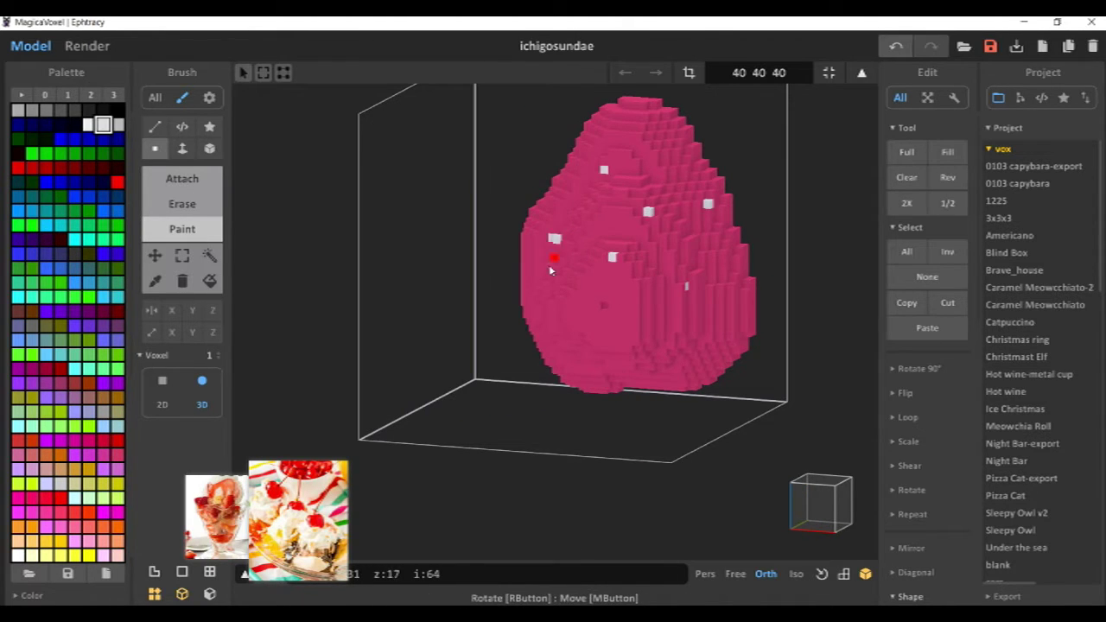
pyautogui.moveTo(733, 311); pyautogui.dragTo(554, 195, button='right')
pyautogui.hotkey('ctrl', 'z')
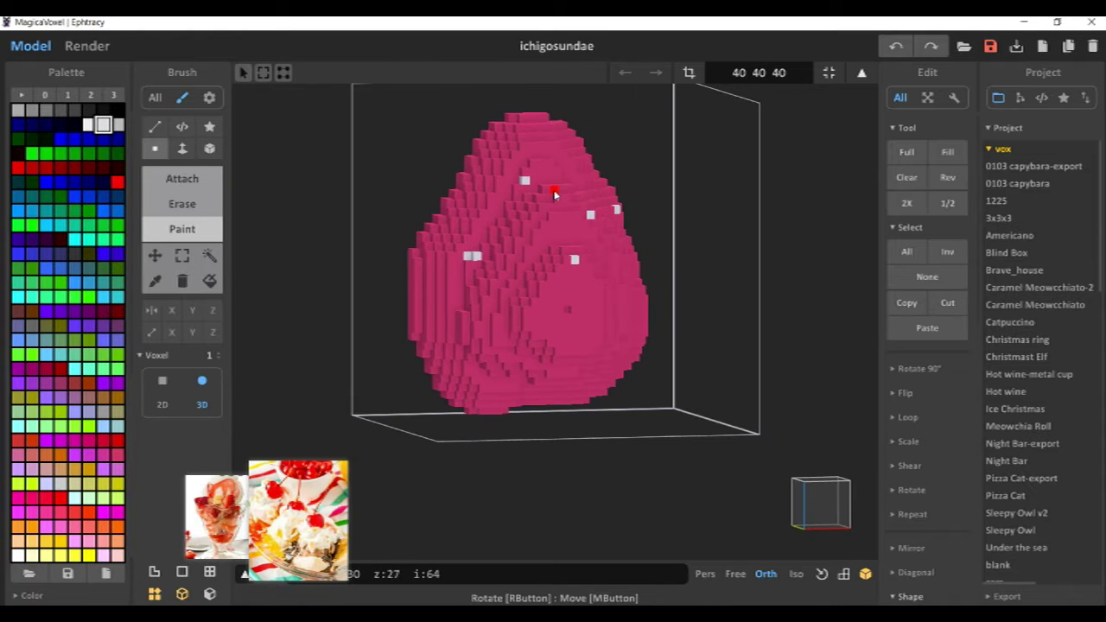
pyautogui.moveTo(482, 355); pyautogui.dragTo(640, 379, button='right')
pyautogui.moveTo(591, 335); pyautogui.dragTo(622, 309, button='right')
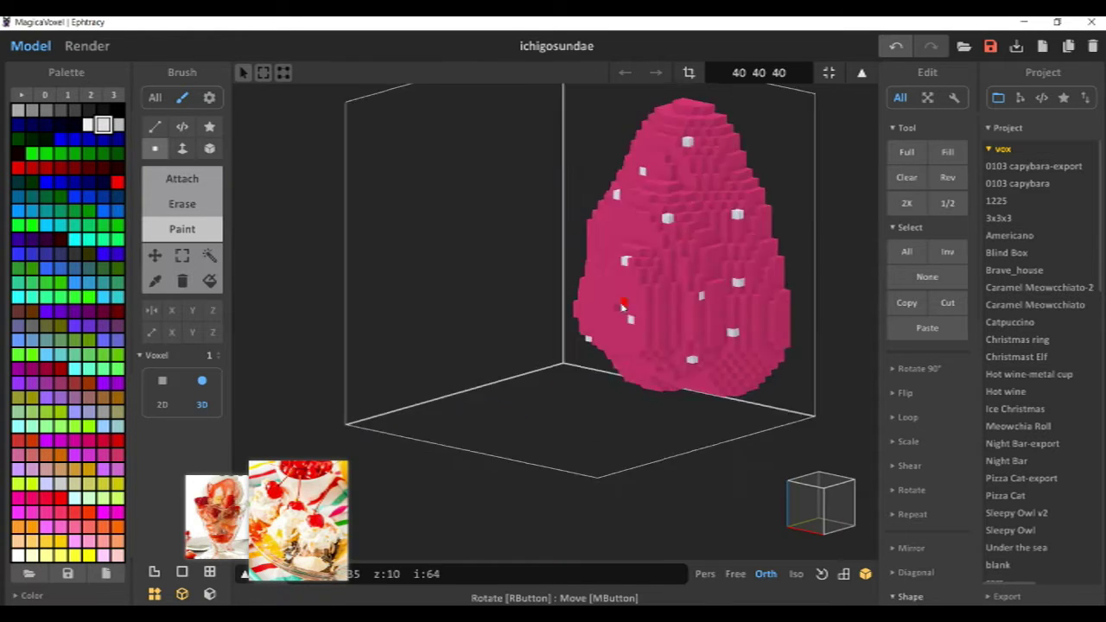
pyautogui.moveTo(622, 309); pyautogui.dragTo(514, 379, button='middle')
pyautogui.scroll(-2, 509, 376)
pyautogui.scroll(1, 442, 336)
# Switch to the browser and search Google Images for "strawberry".
pyautogui.moveTo(518, 617)
pyautogui.click(441, 559)
pyautogui.moveTo(280, 109); pyautogui.dragTo(2, 109)
pyautogui.write('strawberry')
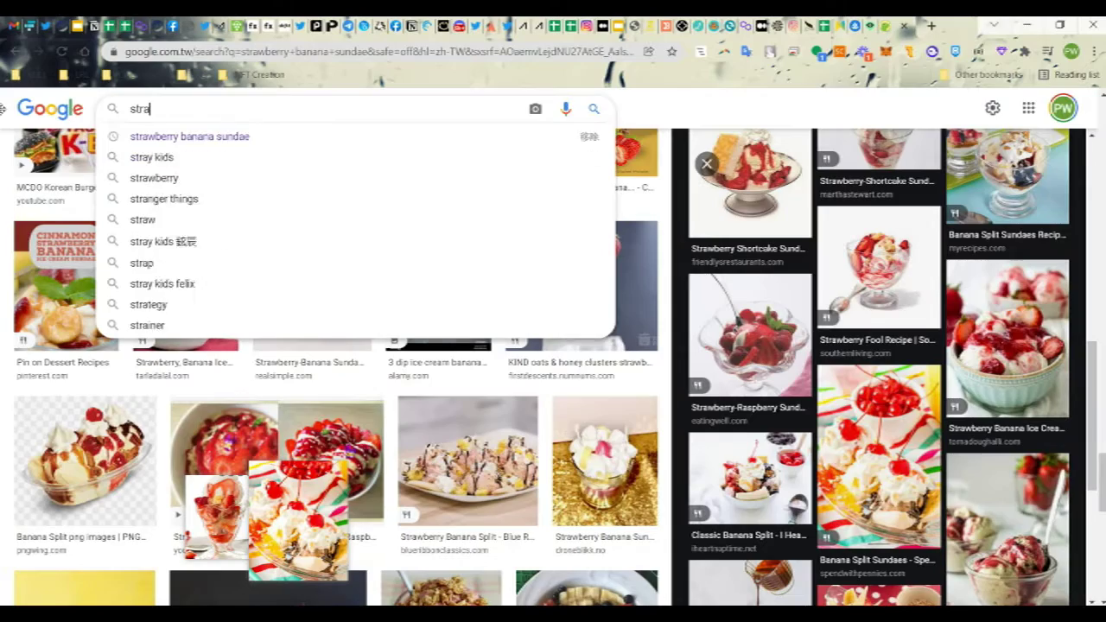
pyautogui.press('Return')
pyautogui.scroll(-1, 872, 449)
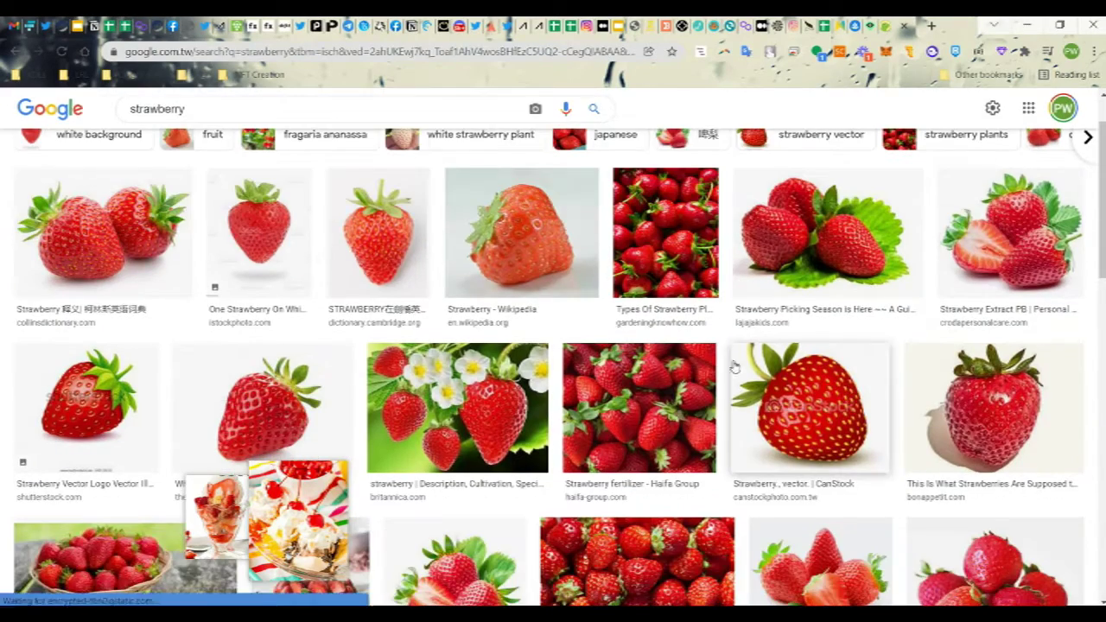
# Capture the strawberry vector illustration, pin it as a floating reference over the workspace and return to MagicaVoxel.
pyautogui.press('F1')
pyautogui.moveTo(731, 340); pyautogui.dragTo(889, 472)
pyautogui.click(830, 487)
pyautogui.moveTo(812, 415); pyautogui.dragTo(253, 357)
pyautogui.click(1026, 28)
# Recolour all the strawberry's light grey seeds to light green with a colour-based fill.
pyautogui.click(102, 497)
pyautogui.click(572, 227)
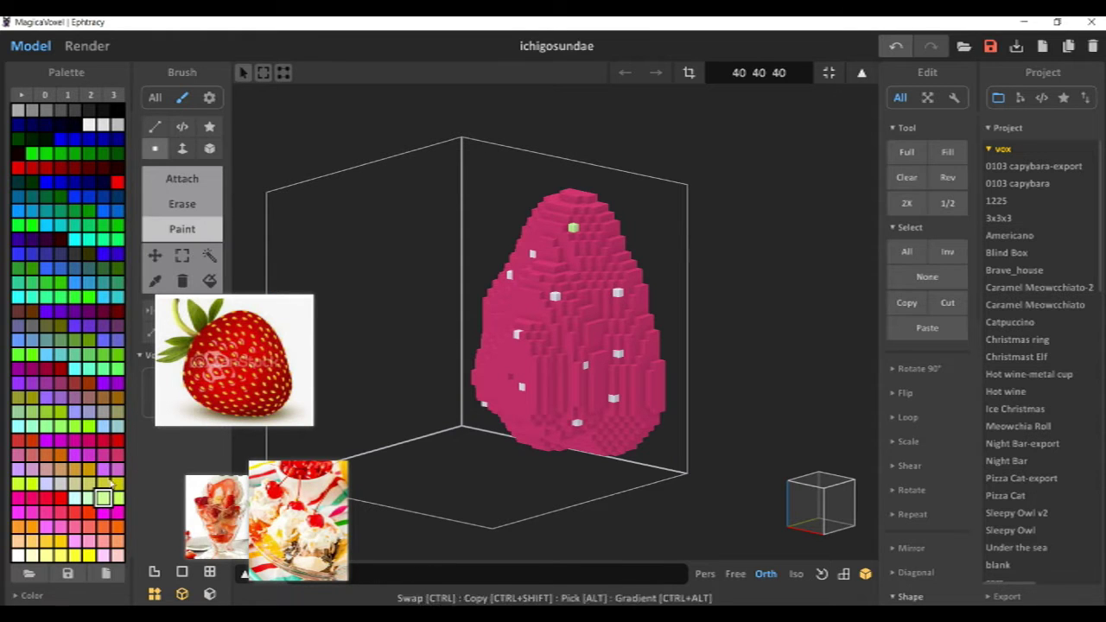
pyautogui.click(210, 281)
pyautogui.click(617, 292)
pyautogui.moveTo(610, 266); pyautogui.dragTo(579, 279, button='right')
pyautogui.scroll(4, 579, 279)
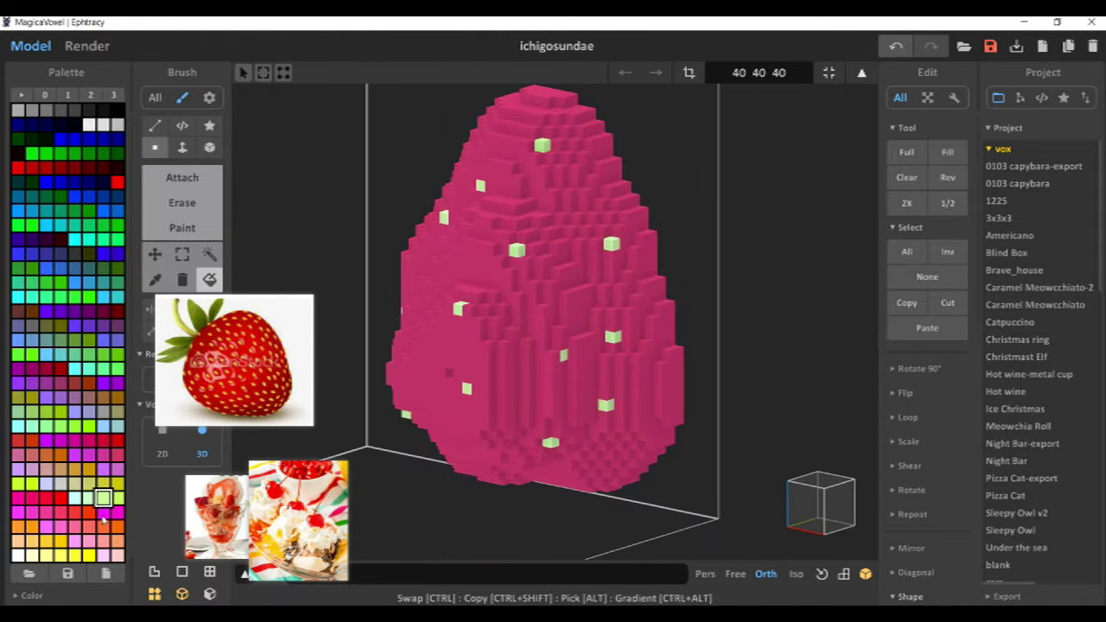
# Try tan and dark grey shading voxels next to the strawberry's light green seeds.
pyautogui.click(61, 469)
pyautogui.click(177, 229)
pyautogui.hotkey('ctrl', 'z')
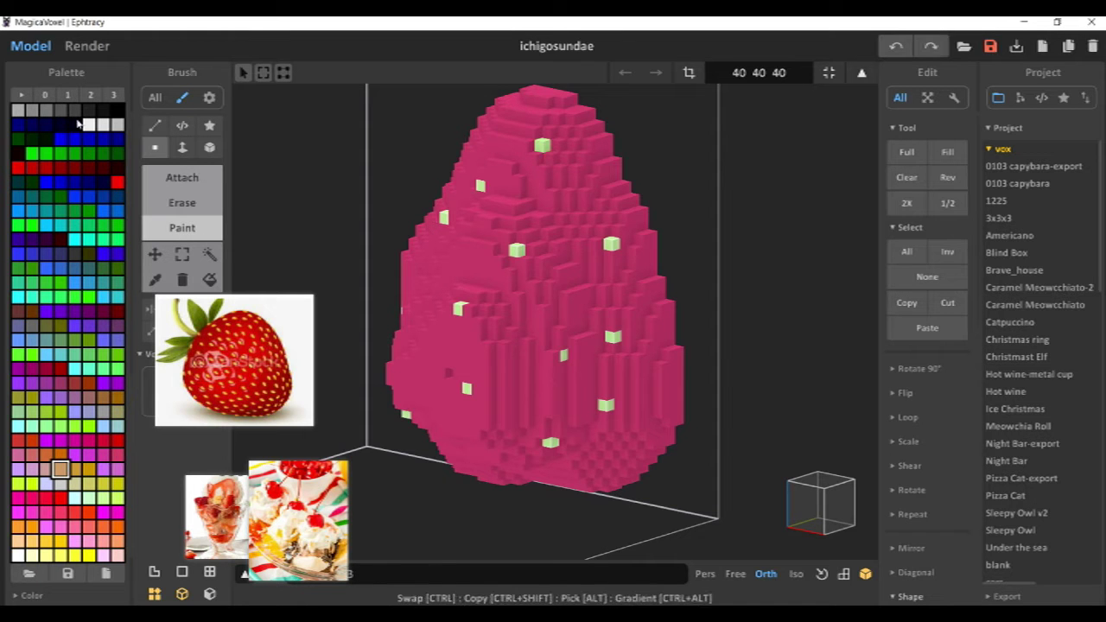
pyautogui.click(60, 110)
pyautogui.click(551, 159)
pyautogui.moveTo(627, 420); pyautogui.dragTo(450, 328, button='right')
pyautogui.scroll(-5, 450, 328)
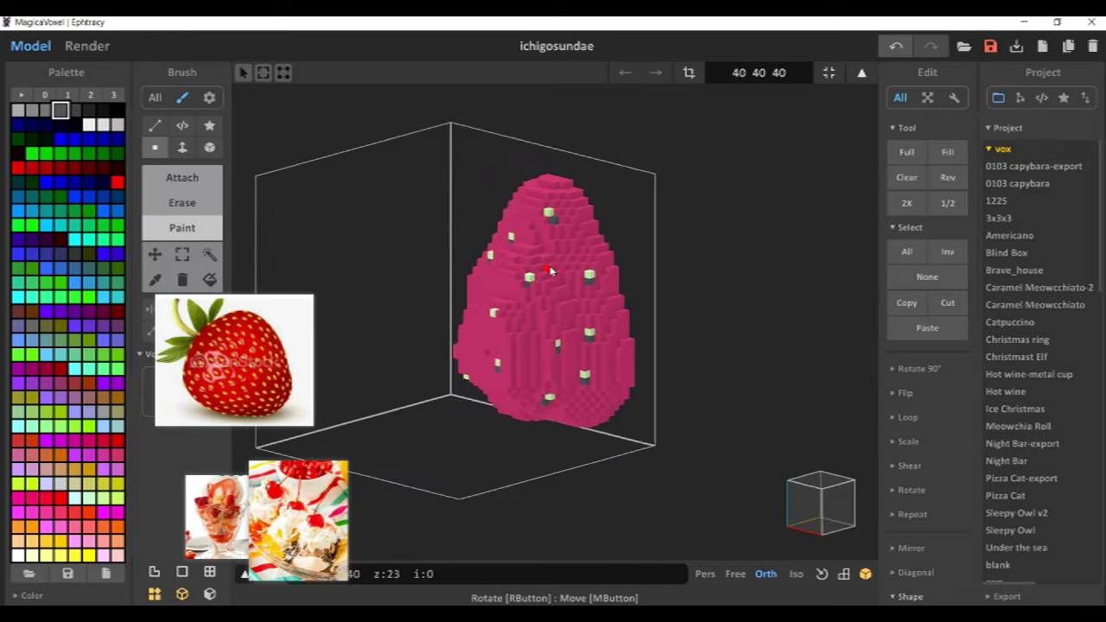
pyautogui.scroll(5, 581, 336)
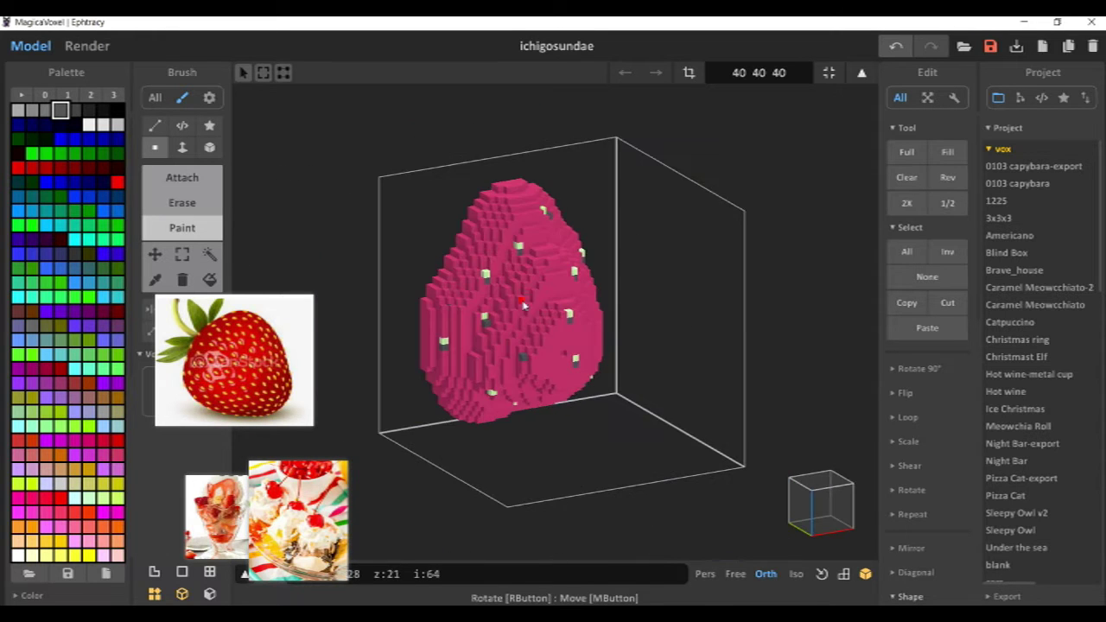
pyautogui.moveTo(608, 280); pyautogui.dragTo(521, 272, button='right')
pyautogui.moveTo(605, 337); pyautogui.dragTo(620, 304, button='right')
# Pick the light green seed colour and attach voxels of it over the seeds around the strawberry.
pyautogui.click(154, 280)
pyautogui.click(583, 217)
pyautogui.click(622, 296)
pyautogui.click(590, 307)
pyautogui.click(505, 350)
pyautogui.click(611, 366)
pyautogui.moveTo(567, 377); pyautogui.dragTo(547, 368, button='right')
pyautogui.click(574, 398)
pyautogui.click(661, 387)
pyautogui.moveTo(561, 255); pyautogui.dragTo(662, 285, button='right')
pyautogui.click(532, 326)
pyautogui.click(539, 356)
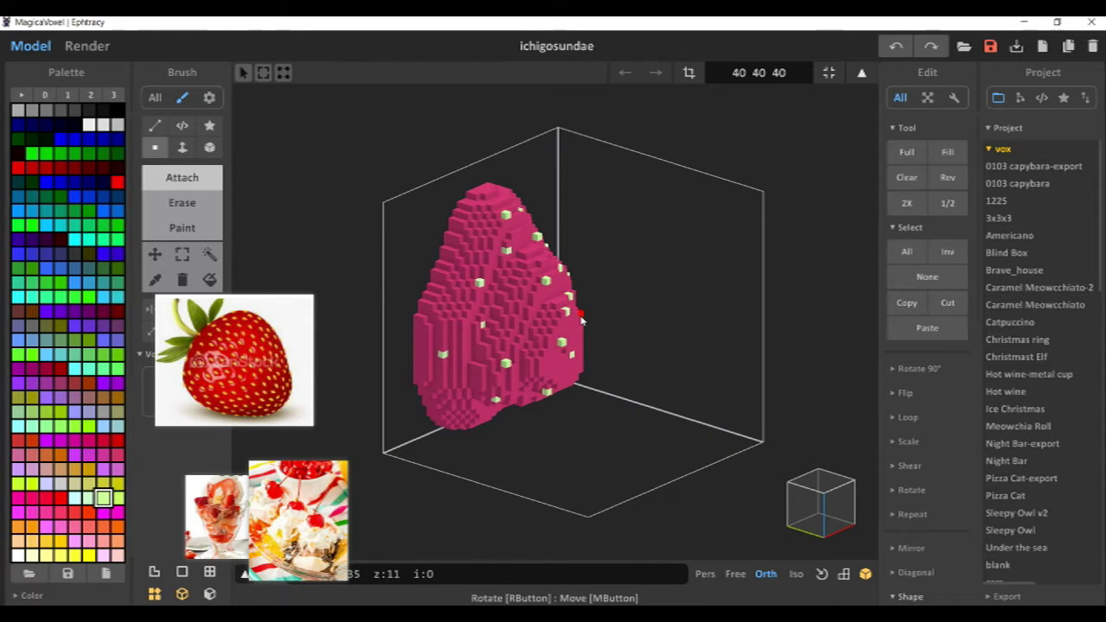
# Paint additional light green seeds between the existing ones on all sides of the strawberry.
pyautogui.moveTo(582, 320)
pyautogui.mouseDown(button='right')
pyautogui.moveTo(286, 217)
pyautogui.moveTo(239, 232)
pyautogui.mouseUp(button='right')
pyautogui.click(213, 229)
pyautogui.click(210, 256)
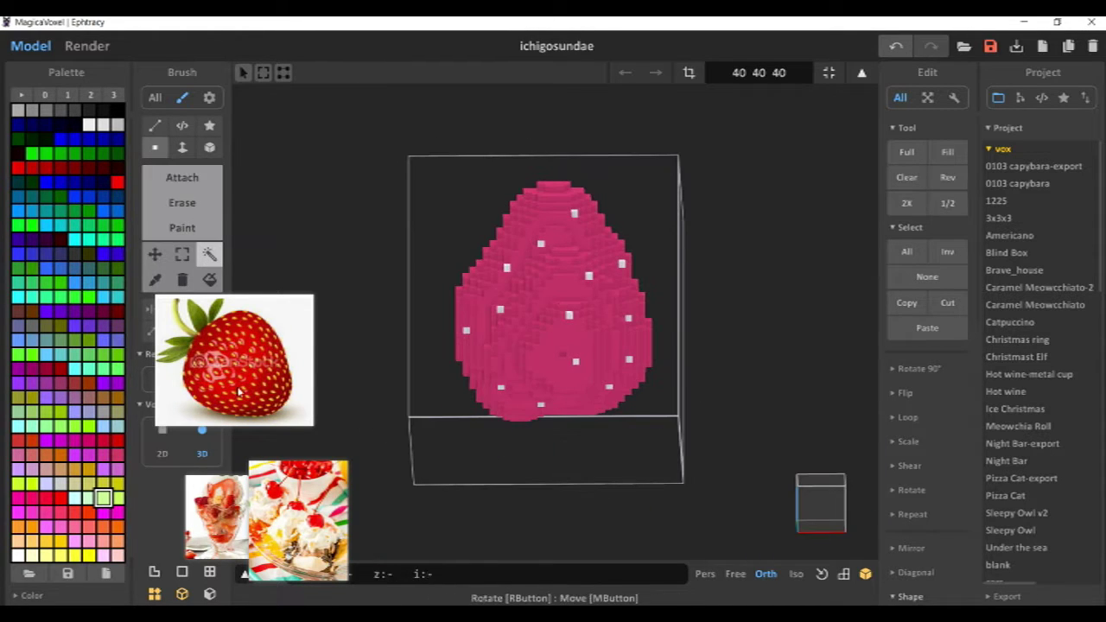
pyautogui.click(182, 227)
pyautogui.moveTo(553, 259); pyautogui.dragTo(489, 249, button='right')
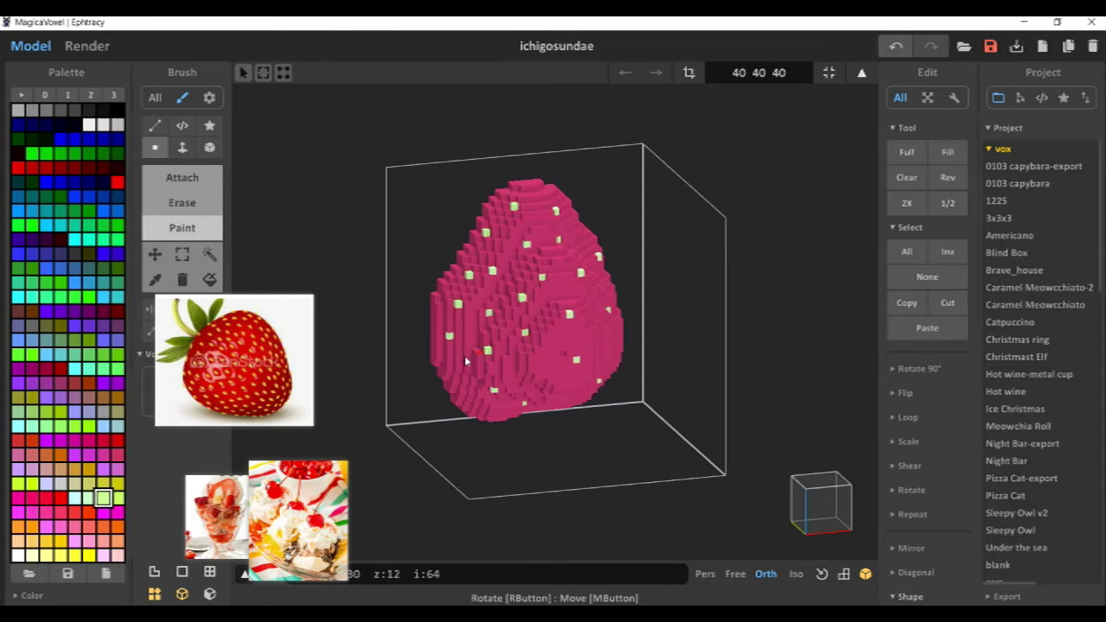
pyautogui.moveTo(464, 361); pyautogui.dragTo(629, 244, button='right')
pyautogui.moveTo(668, 322); pyautogui.dragTo(557, 293, button='right')
pyautogui.click(615, 421)
pyautogui.moveTo(563, 434)
pyautogui.mouseDown(button='right')
pyautogui.moveTo(591, 432)
pyautogui.moveTo(573, 489)
pyautogui.mouseUp(button='right')
pyautogui.scroll(-5, 582, 303)
pyautogui.moveTo(582, 328); pyautogui.dragTo(543, 348, button='right')
pyautogui.scroll(5, 543, 349)
# Paint darker magenta flecks between the seeds around the strawberry to texture its skin.
pyautogui.click(117, 456)
pyautogui.click(89, 445)
pyautogui.scroll(3, 640, 311)
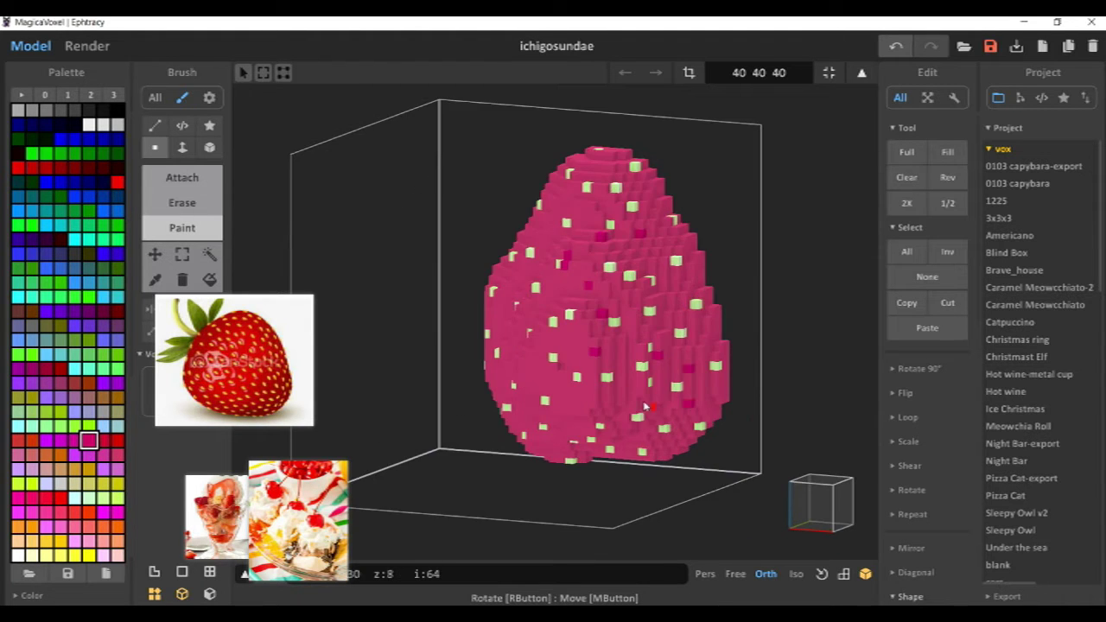
pyautogui.moveTo(697, 415); pyautogui.dragTo(516, 371, button='right')
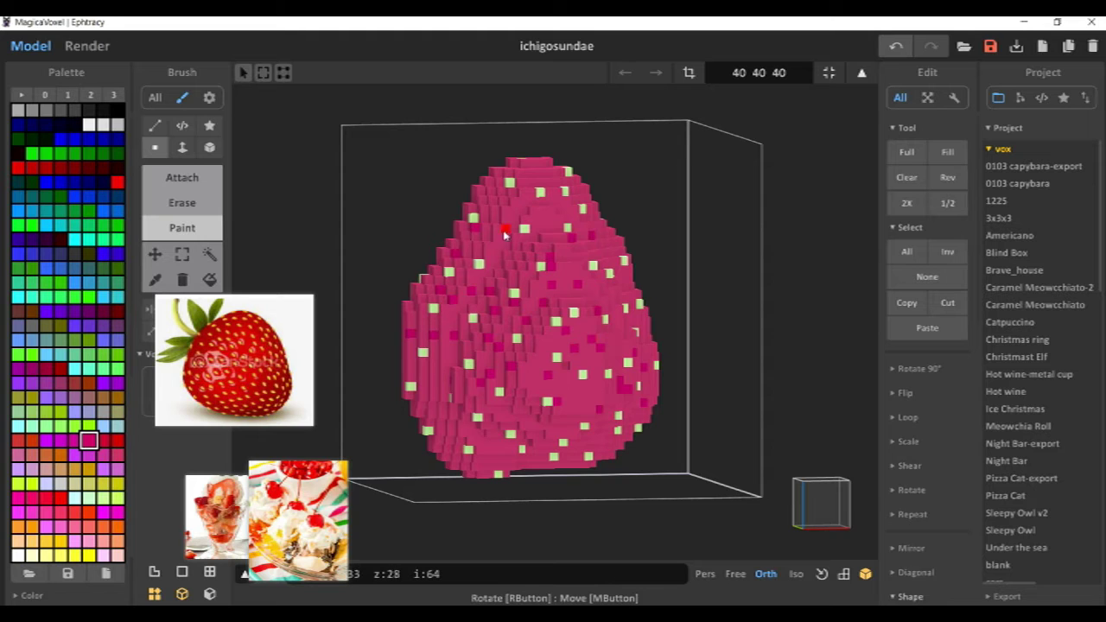
pyautogui.moveTo(567, 221); pyautogui.dragTo(544, 377, button='right')
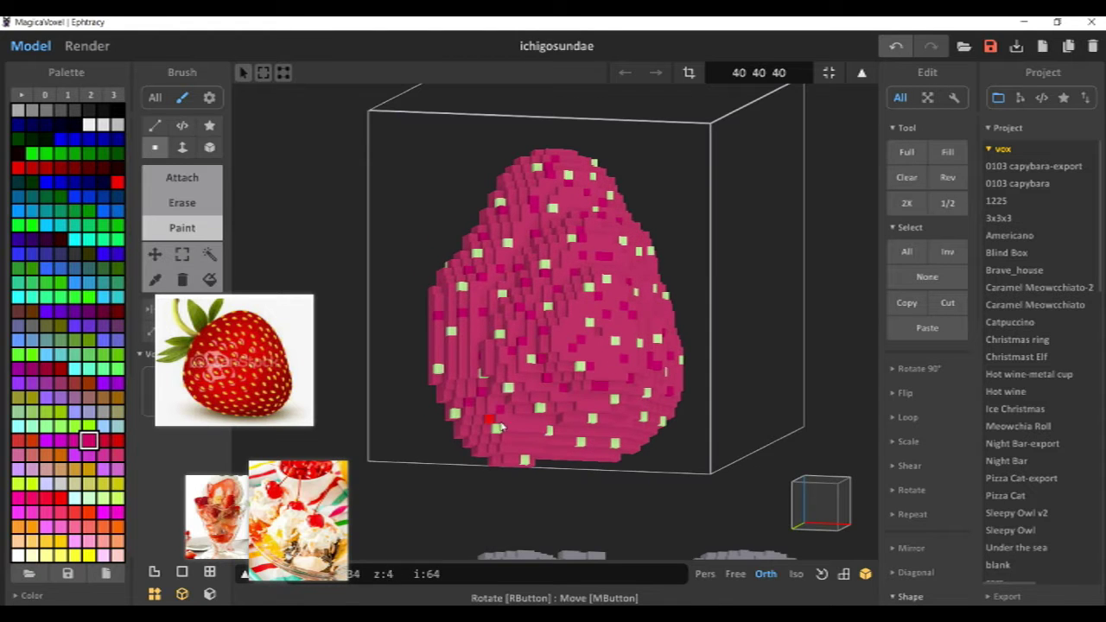
pyautogui.moveTo(579, 373); pyautogui.dragTo(594, 393, button='right')
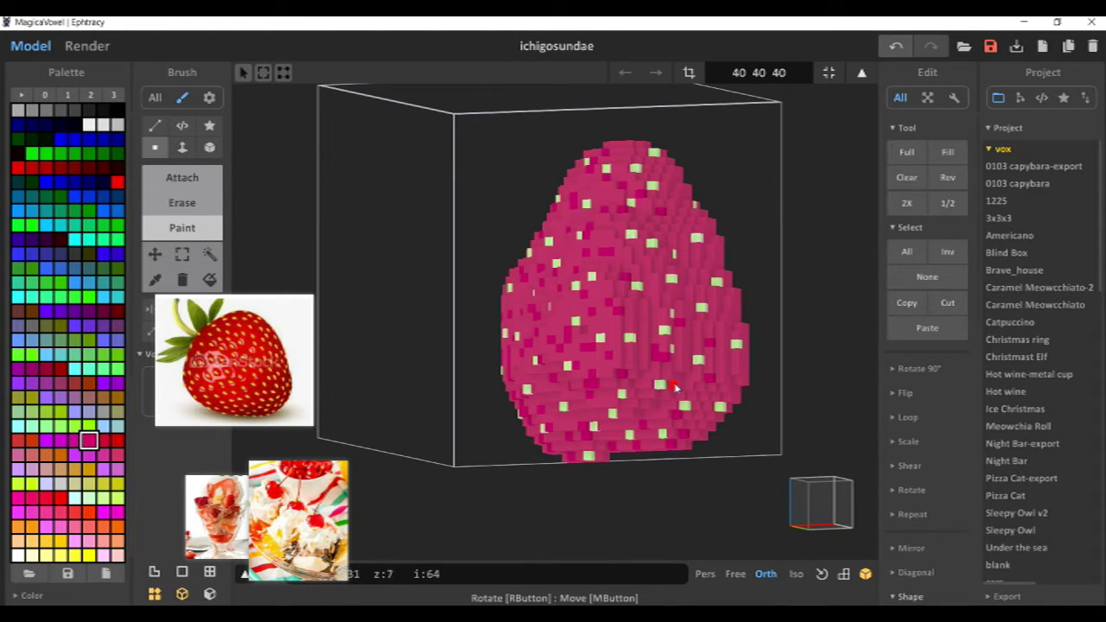
pyautogui.moveTo(748, 354); pyautogui.dragTo(443, 255, button='right')
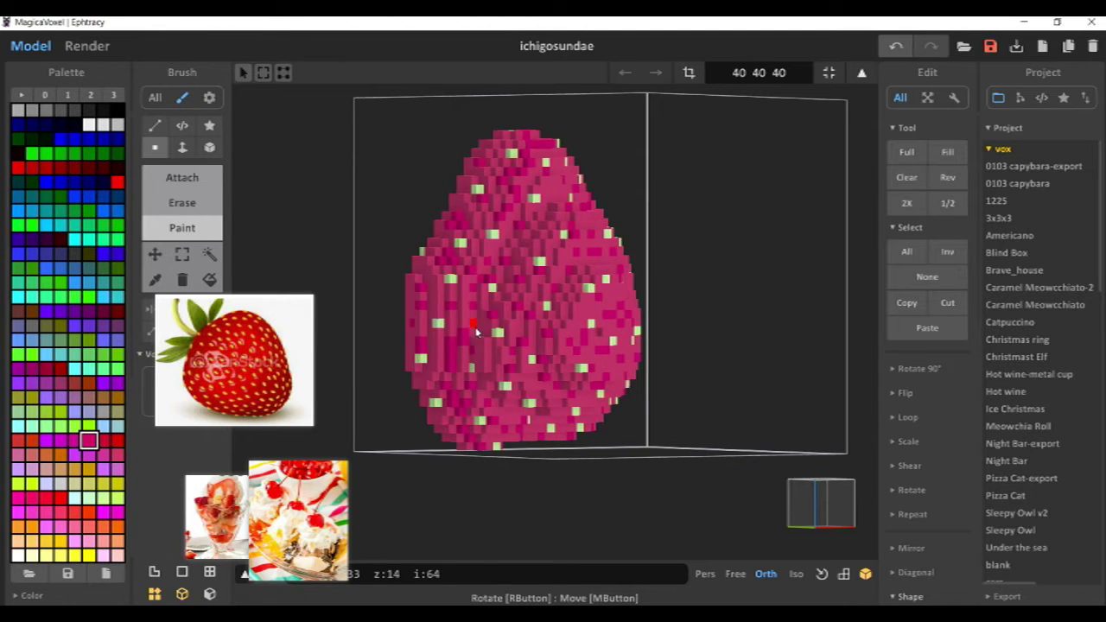
pyautogui.moveTo(490, 317); pyautogui.dragTo(562, 363, button='right')
# Preview the render of the textured strawberry together with the sundae.
pyautogui.scroll(-5, 561, 363)
pyautogui.press('Tab')
pyautogui.click(87, 46)
pyautogui.moveTo(501, 321); pyautogui.dragTo(576, 335, button='right')
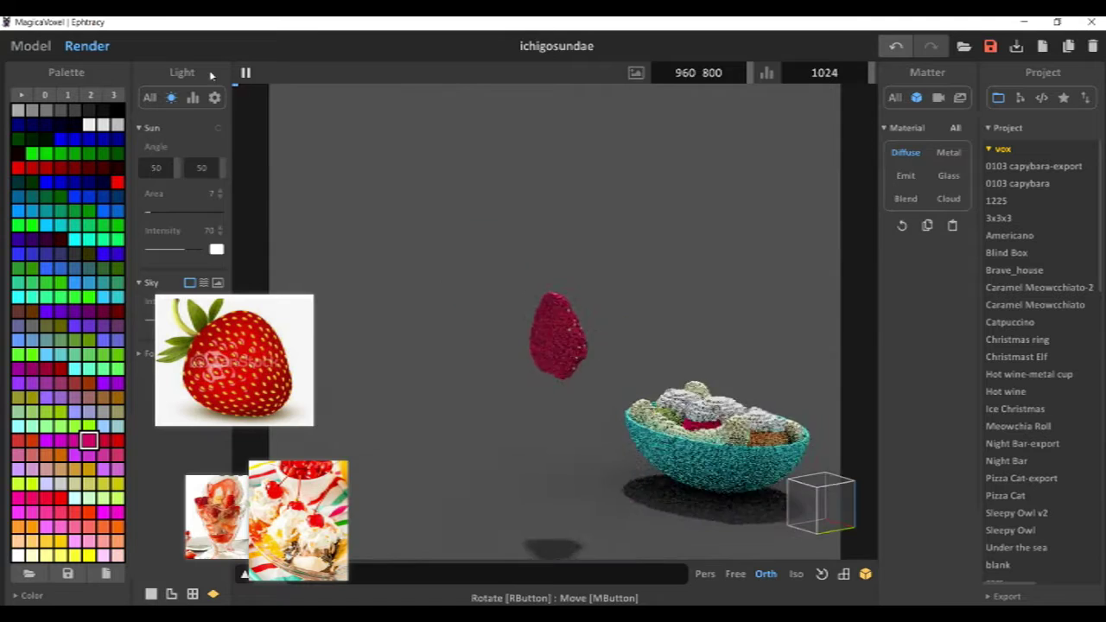
# Try a white highlight stroke on the strawberry's plain pink side and undo it.
pyautogui.press('Tab')
pyautogui.click(89, 125)
pyautogui.moveTo(536, 309); pyautogui.dragTo(528, 339)
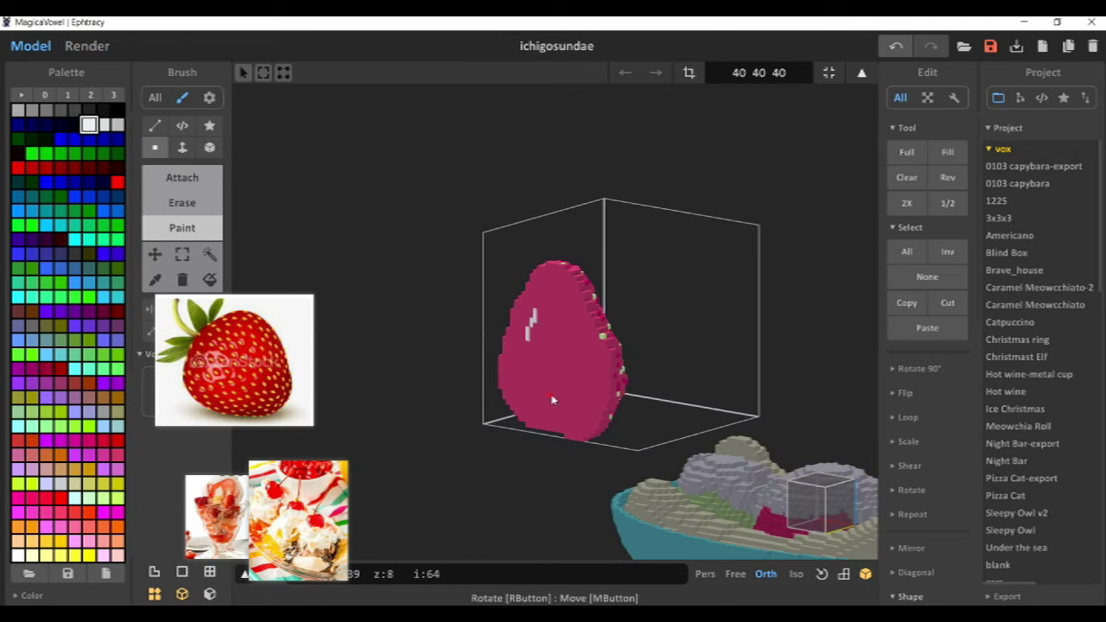
pyautogui.hotkey('ctrl', 'z')
# Capture a picture of whole and sliced strawberries from the browser and pin it beside the model as the new strawberry reference.
pyautogui.moveTo(276, 325)
pyautogui.mouseDown()
pyautogui.moveTo(406, 462)
pyautogui.moveTo(170, 464)
pyautogui.mouseUp()
pyautogui.scroll(-6, 170, 463)
pyautogui.click(117, 441)
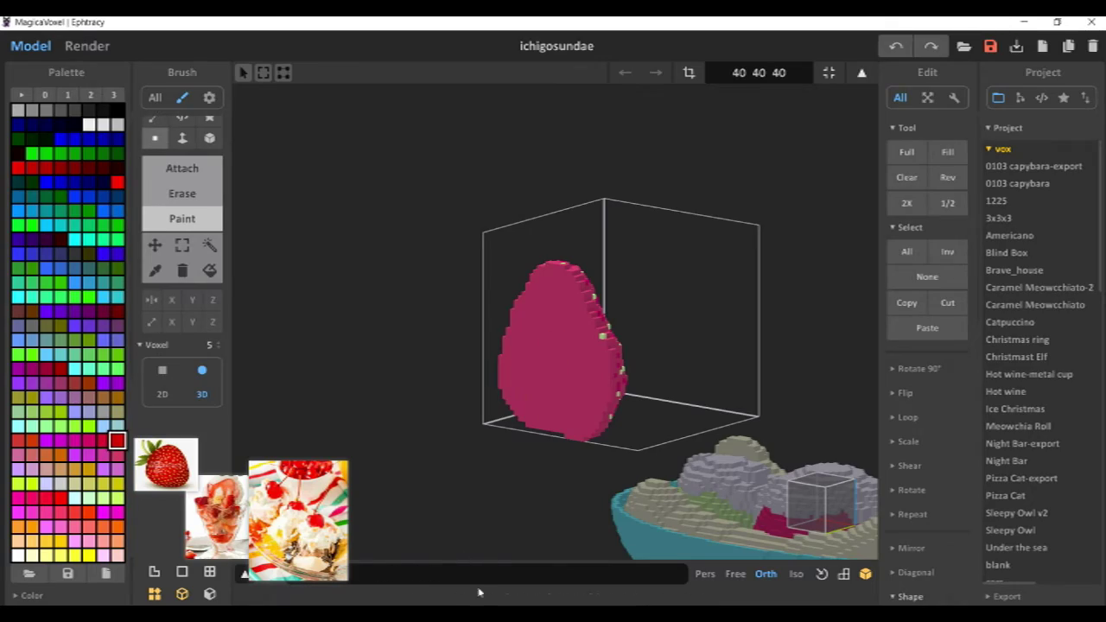
pyautogui.click(473, 557)
pyautogui.press('F1')
pyautogui.moveTo(939, 172); pyautogui.dragTo(1080, 298)
pyautogui.press('F3')
pyautogui.scroll(-3, 1034, 245)
pyautogui.moveTo(1034, 245); pyautogui.dragTo(216, 420)
pyautogui.doubleClick(165, 486)
pyautogui.click(1027, 25)
# Paint scattered dark red flecks between the seeds all around the strawberry's curved skin.
pyautogui.moveTo(484, 337); pyautogui.dragTo(312, 275, button='right')
pyautogui.scroll(3, 372, 325)
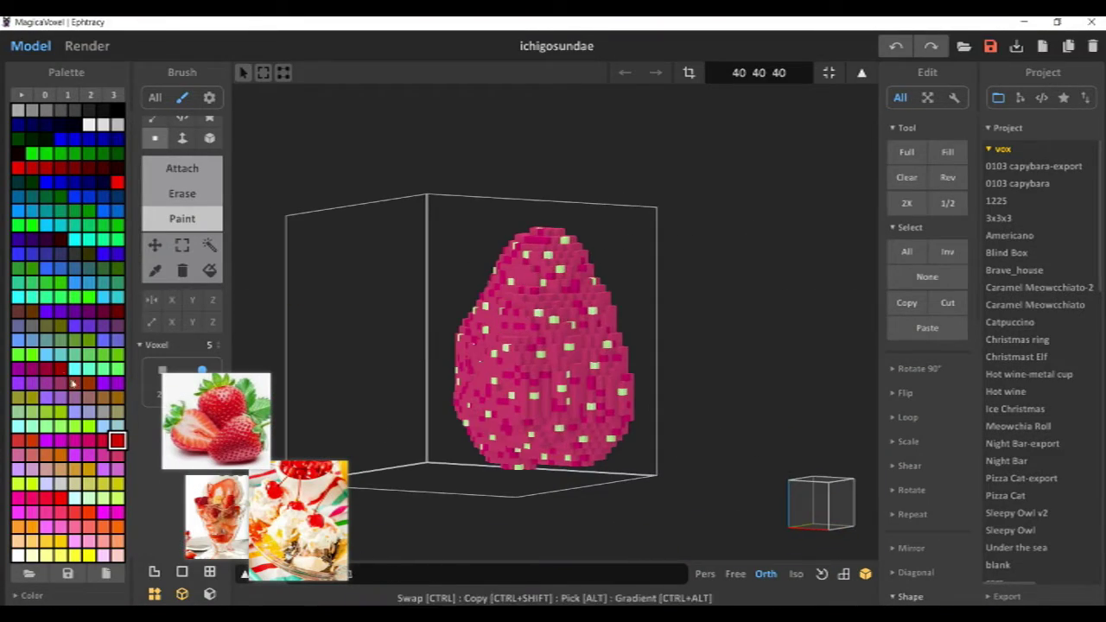
pyautogui.click(60, 368)
pyautogui.click(578, 428)
pyautogui.click(599, 387)
pyautogui.click(610, 419)
pyautogui.moveTo(611, 419); pyautogui.dragTo(674, 398, button='right')
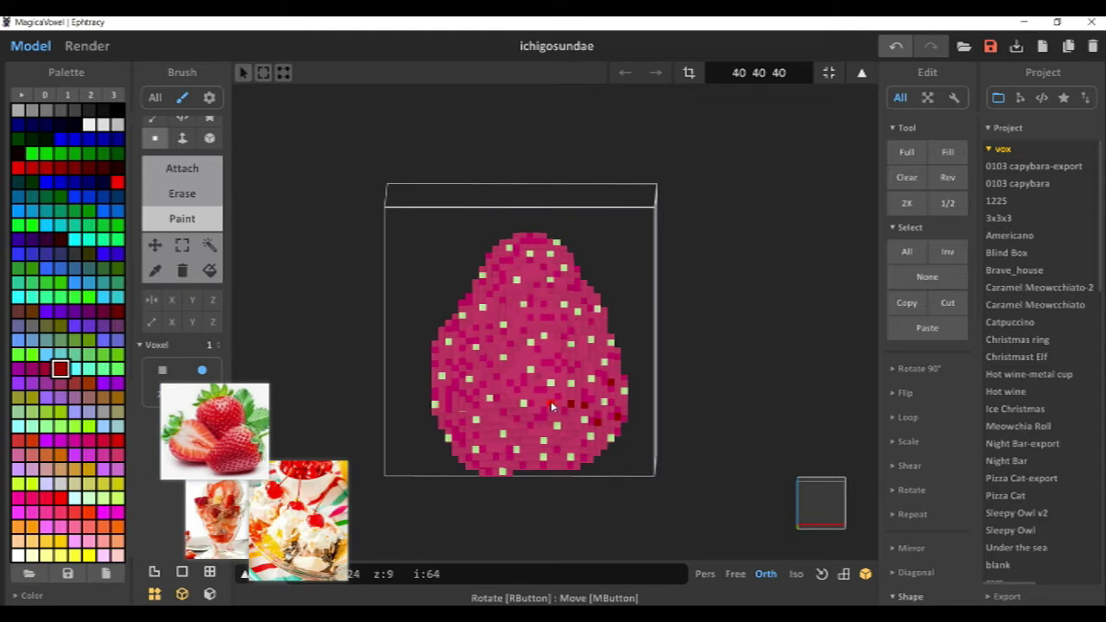
pyautogui.moveTo(530, 404); pyautogui.dragTo(477, 368, button='right')
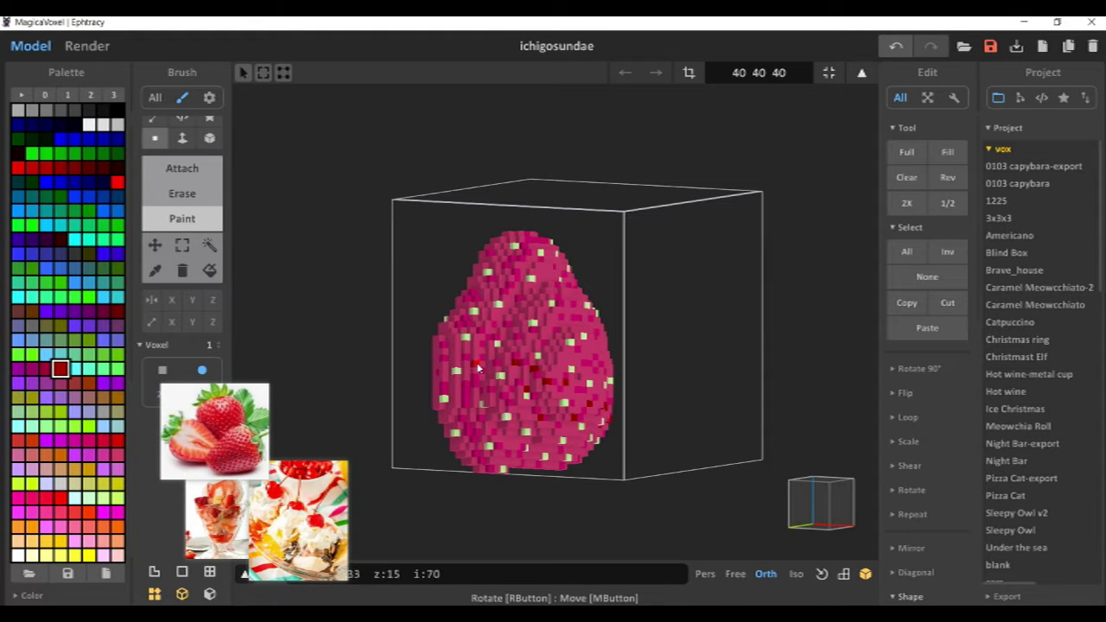
pyautogui.moveTo(451, 420); pyautogui.dragTo(533, 466, button='right')
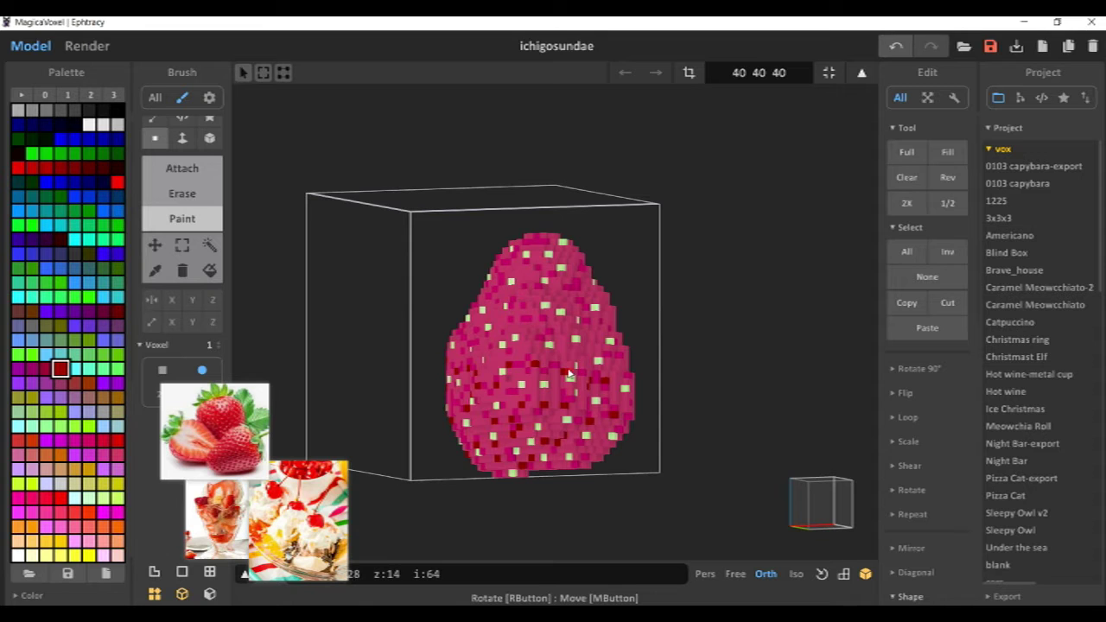
pyautogui.moveTo(489, 342); pyautogui.dragTo(600, 409, button='right')
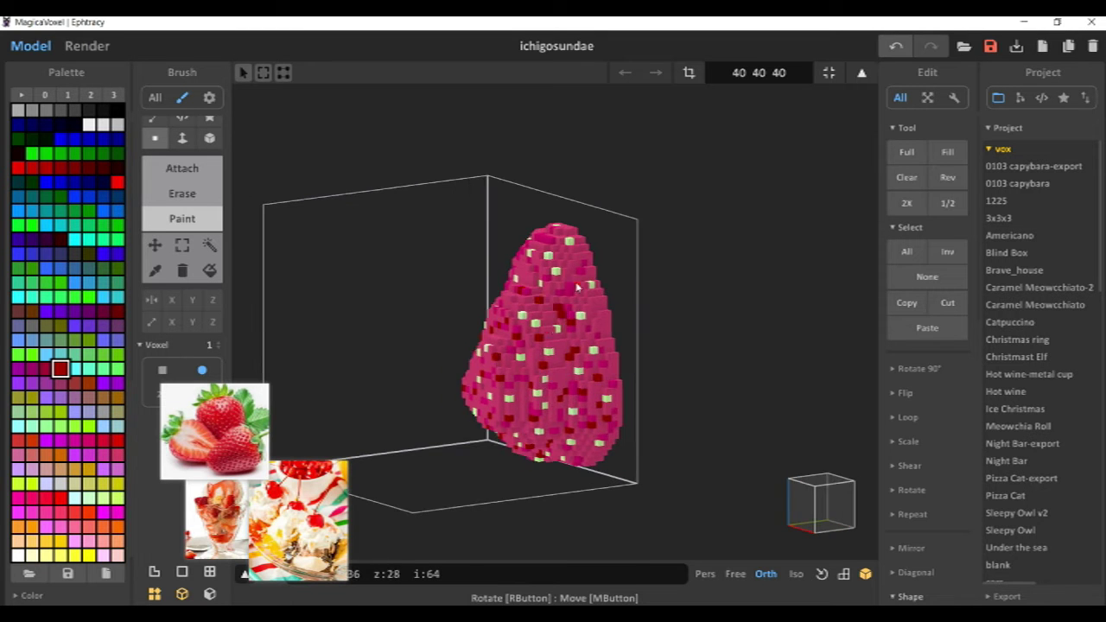
# Sample the strawberry's base skin colour and adjust it to RGB 180 45 85.
pyautogui.moveTo(576, 287); pyautogui.dragTo(484, 332, button='right')
pyautogui.keyDown('alt'); pyautogui.click(449, 333); pyautogui.keyUp('alt')
pyautogui.click(36, 595)
pyautogui.moveTo(95, 573); pyautogui.dragTo(85, 573)
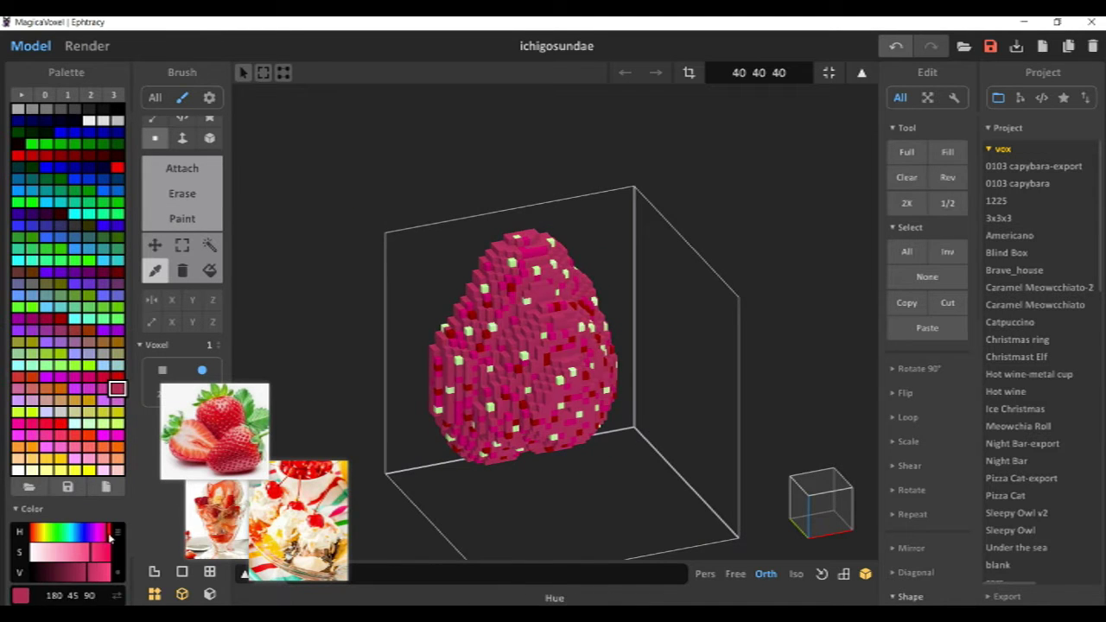
pyautogui.moveTo(636, 349); pyautogui.dragTo(384, 349, button='right')
pyautogui.scroll(-5, 570, 349)
pyautogui.scroll(5, 654, 328)
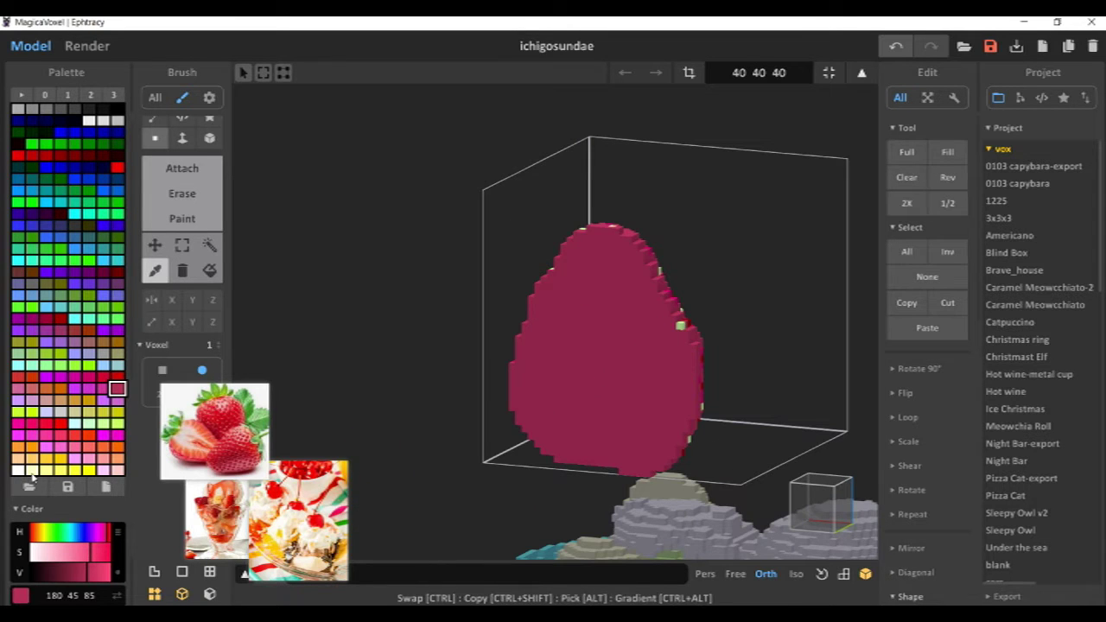
# Try a mark in the pale cream palette colour with a size 3 brush on the strawberry's plain cut face.
pyautogui.click(32, 472)
pyautogui.click(218, 343)
pyautogui.click(218, 343)
pyautogui.click(553, 345)
pyautogui.hotkey('ctrl', 'z')
# Shift the strawberry's base skin colour towards a deeper red, RGB 184 35 62.
pyautogui.click(183, 218)
pyautogui.moveTo(267, 204); pyautogui.dragTo(185, 208, button='right')
pyautogui.moveTo(94, 573); pyautogui.dragTo(87, 555)
pyautogui.moveTo(423, 542); pyautogui.dragTo(240, 543, button='right')
pyautogui.click(96, 554)
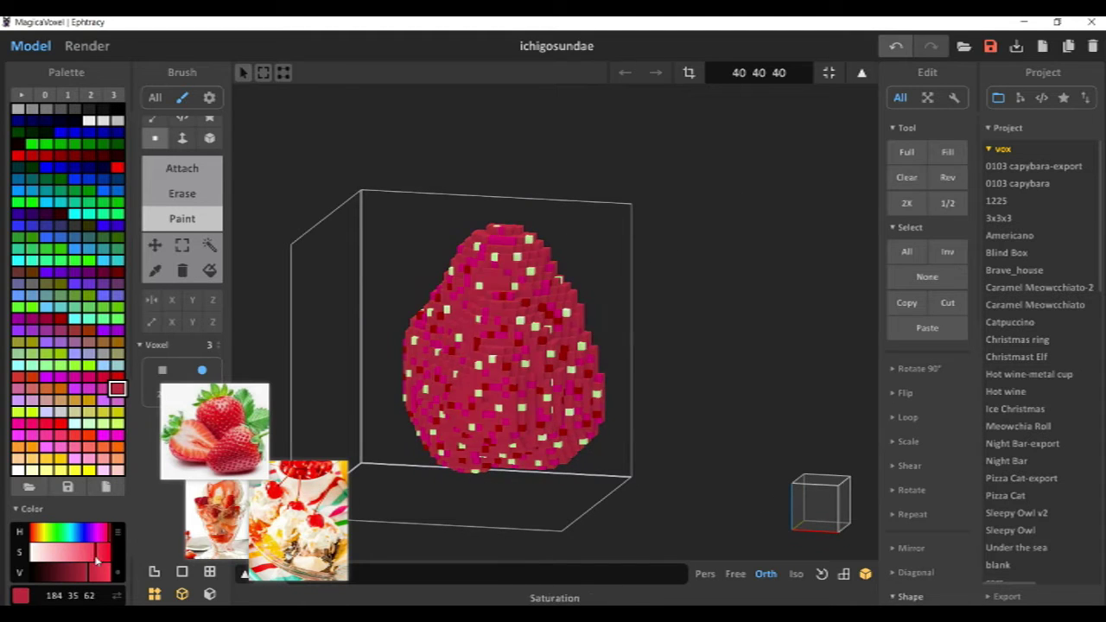
# Paint a jagged cream ring and a flame-shaped core in RGB 255 255 204 on the cut face with a size 1 brush.
pyautogui.moveTo(251, 321); pyautogui.dragTo(382, 315, button='right')
pyautogui.click(32, 469)
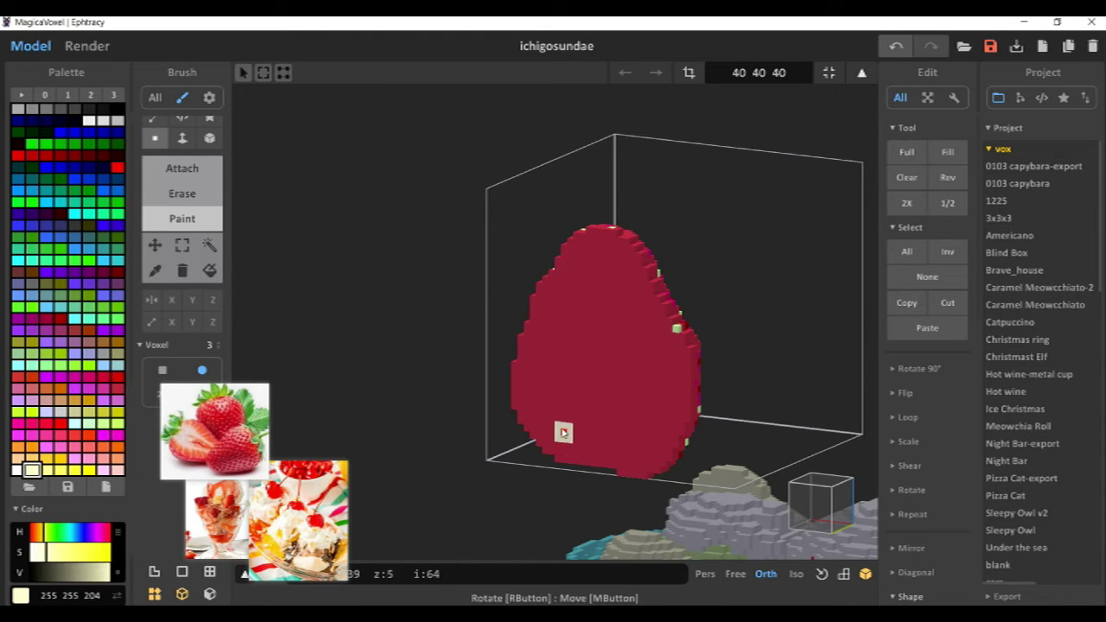
pyautogui.hotkey('ctrl', 'z')
pyautogui.click(219, 347)
pyautogui.click(218, 347)
pyautogui.moveTo(576, 338); pyautogui.dragTo(589, 442)
pyautogui.moveTo(588, 284); pyautogui.dragTo(637, 326)
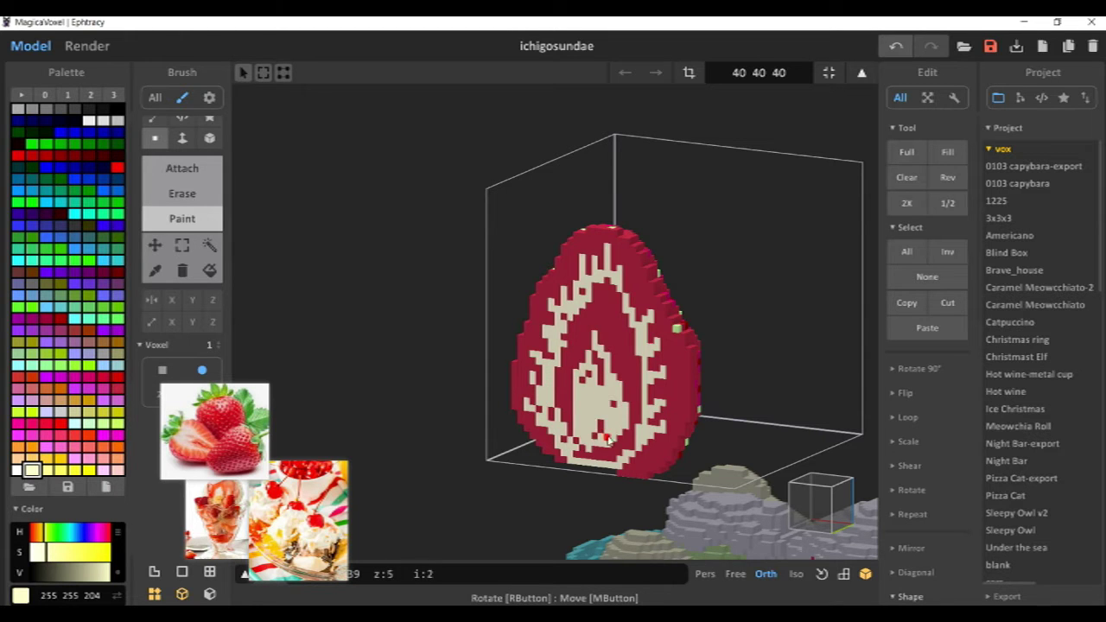
# Try filling the red area of the strawberry's cut face with orange, RGB 255 102 51.
pyautogui.scroll(-8, 589, 396)
pyautogui.moveTo(694, 338); pyautogui.dragTo(777, 335, button='right')
pyautogui.scroll(8, 647, 345)
pyautogui.click(46, 424)
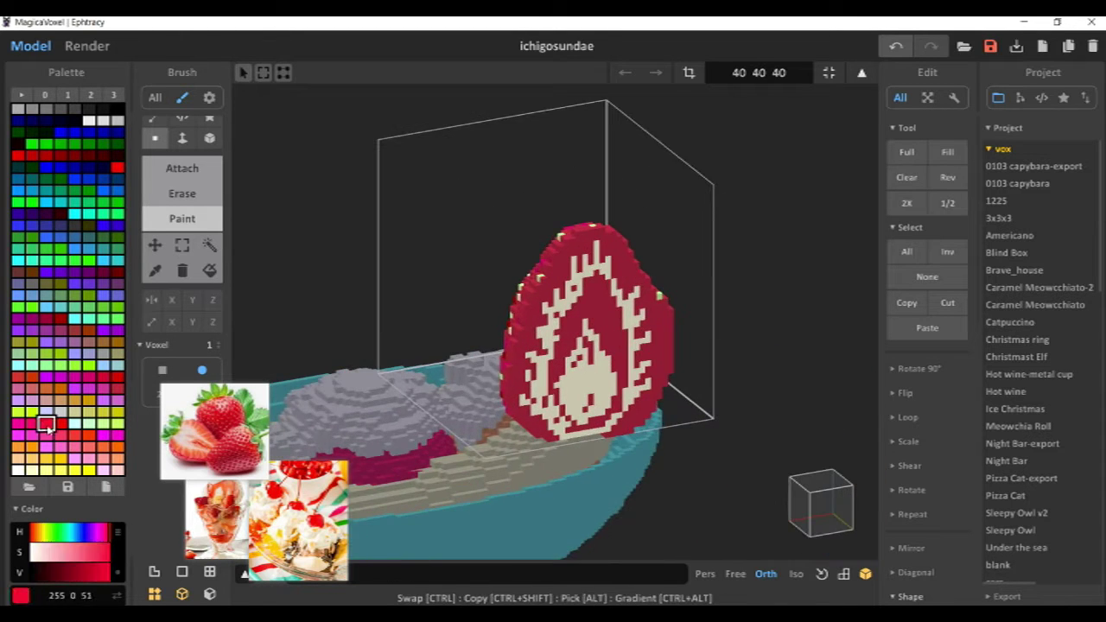
pyautogui.click(104, 447)
pyautogui.moveTo(665, 371); pyautogui.dragTo(612, 346, button='right')
pyautogui.click(210, 271)
pyautogui.click(643, 372)
pyautogui.hotkey('ctrl', 'z')
pyautogui.moveTo(682, 393); pyautogui.dragTo(626, 378, button='right')
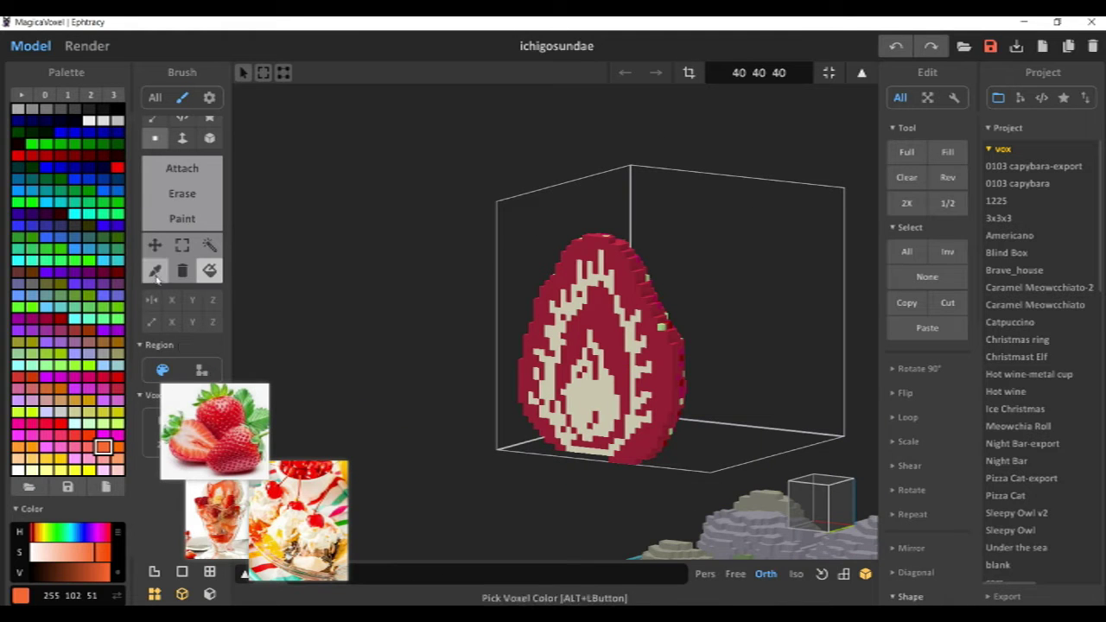
# Paint the area between the cream core and ring, and between the ring's outer spikes, in orange, RGB 255 102 0.
pyautogui.click(182, 220)
pyautogui.click(117, 446)
pyautogui.moveTo(613, 330); pyautogui.dragTo(619, 371)
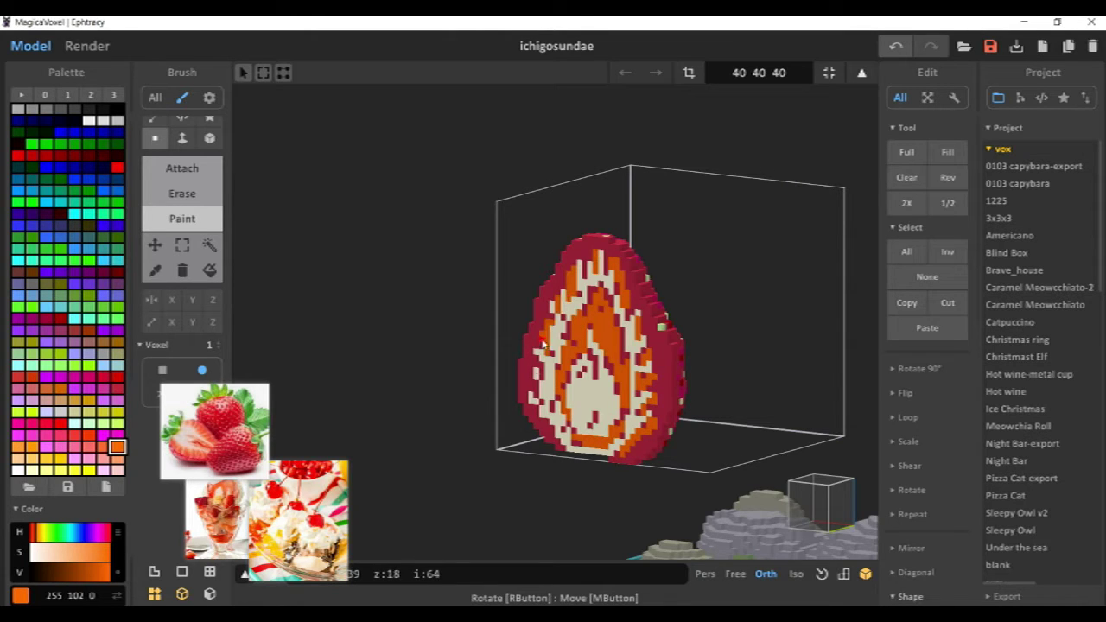
# Recolour the orange of the cut face to pink, RGB 255 108 108, and the cream to pale peach, RGB 255 209 181.
pyautogui.scroll(-3, 654, 341)
pyautogui.moveTo(665, 440); pyautogui.dragTo(682, 346, button='right')
pyautogui.scroll(3, 683, 346)
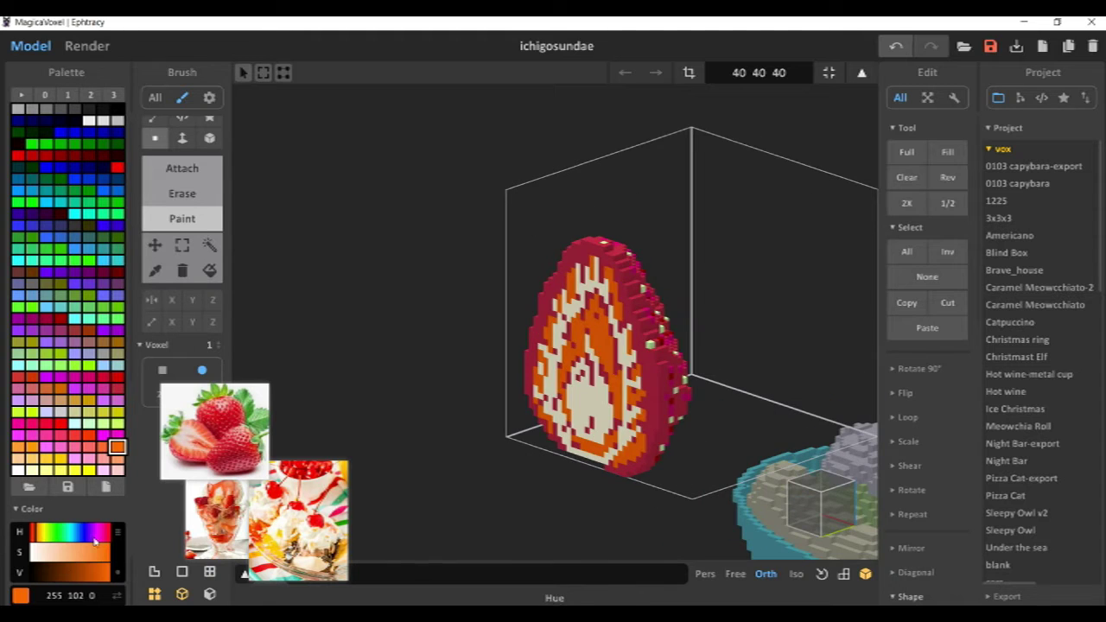
pyautogui.moveTo(36, 532); pyautogui.dragTo(30, 530)
pyautogui.moveTo(92, 558); pyautogui.dragTo(82, 557)
pyautogui.scroll(-4, 469, 377)
pyautogui.moveTo(469, 376); pyautogui.dragTo(503, 314, button='right')
pyautogui.scroll(-3, 504, 313)
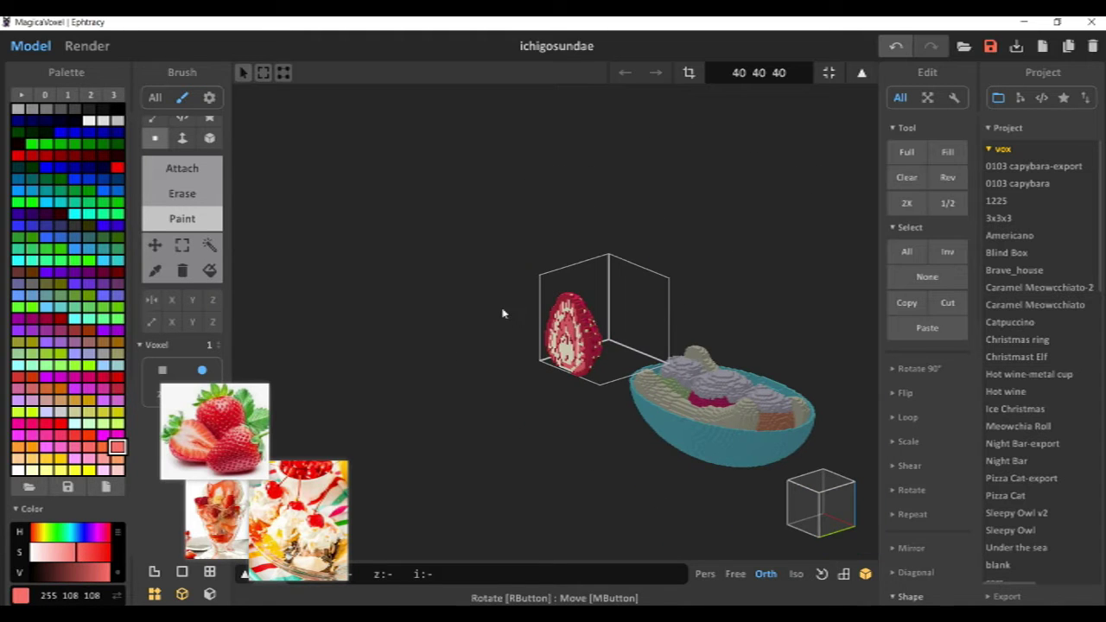
pyautogui.keyDown('alt'); pyautogui.click(567, 348); pyautogui.keyUp('alt')
pyautogui.moveTo(43, 534); pyautogui.dragTo(33, 535)
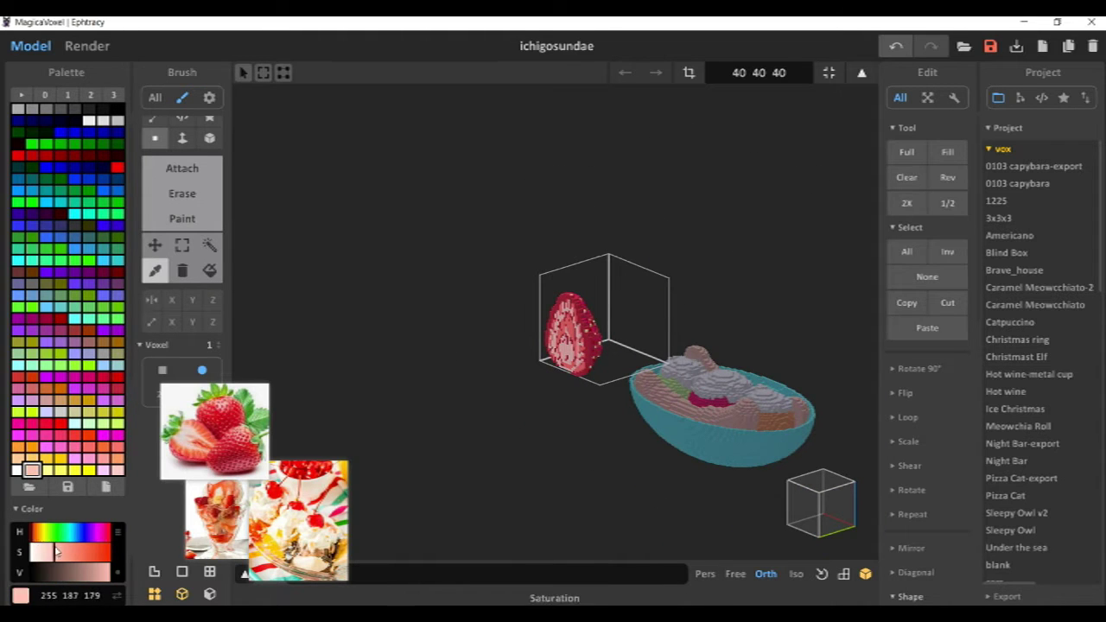
# Trim the halved strawberry's 40 × 40 × 40 volume to fit its voxels.
pyautogui.press('Tab')
pyautogui.moveTo(596, 345); pyautogui.dragTo(509, 398, button='right')
pyautogui.click(494, 394)
pyautogui.press('Tab')
pyautogui.click(688, 73)
pyautogui.click(842, 75)
pyautogui.press('Tab')
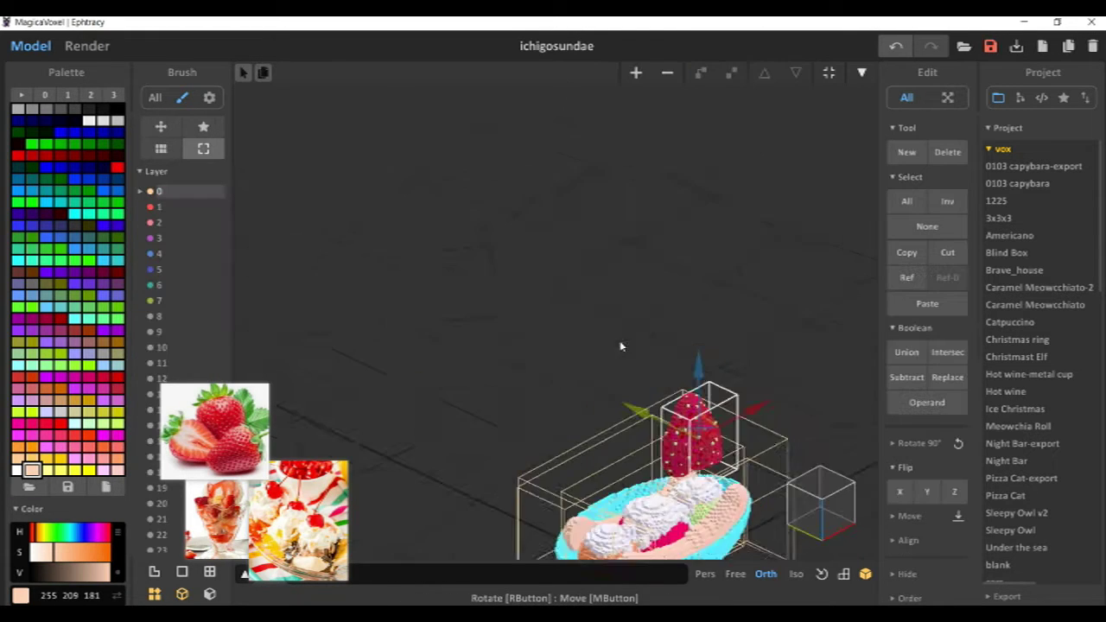
# Scale the halved strawberry down by 1/2 to a 15 × 8 × 18 volume in the sundae bowl.
pyautogui.press('Tab')
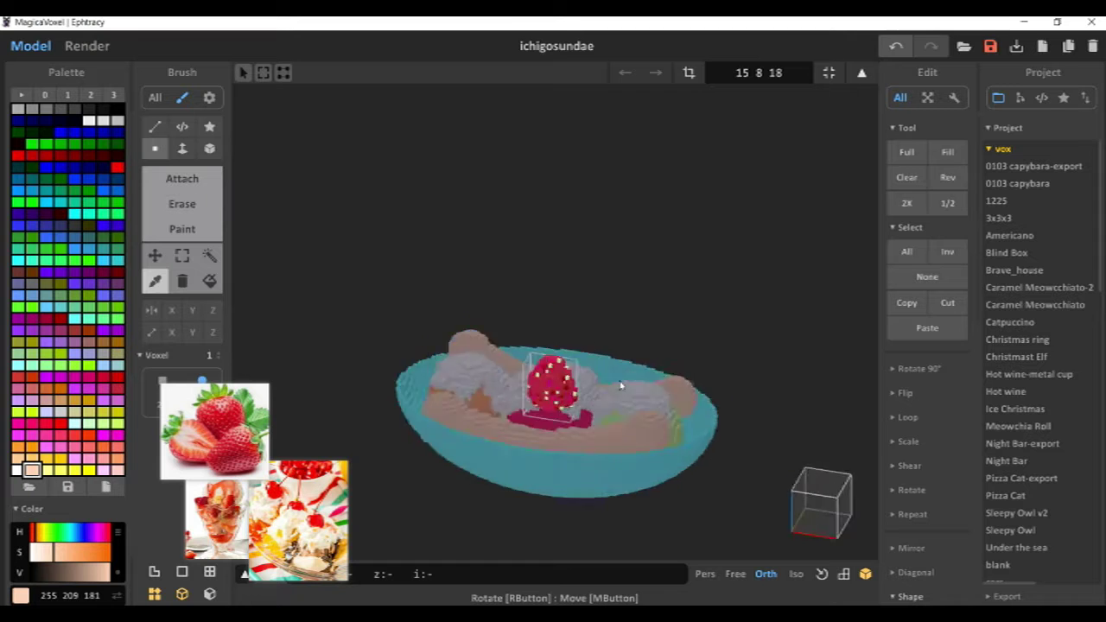
pyautogui.hotkey('ctrl', 'z')
pyautogui.moveTo(667, 351); pyautogui.dragTo(467, 298, button='right')
pyautogui.click(956, 205)
pyautogui.scroll(4, 577, 356)
pyautogui.moveTo(691, 372); pyautogui.dragTo(424, 284, button='right')
pyautogui.press('Tab')
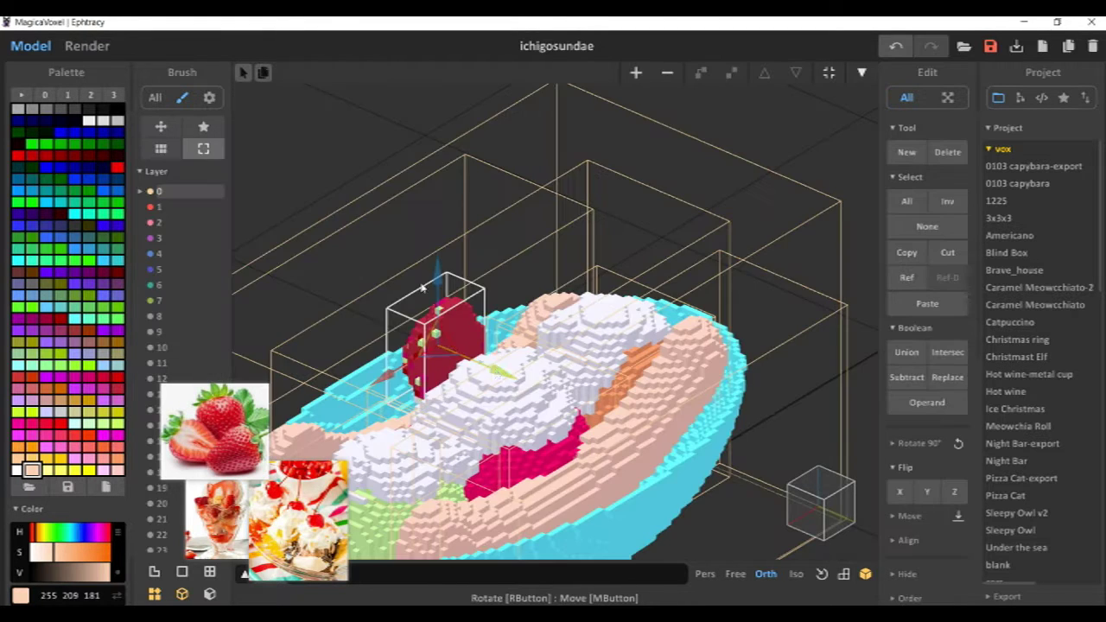
# Duplicate the small strawberry half upwards, flip the copy along Y and shift it along that axis.
pyautogui.moveTo(535, 294); pyautogui.dragTo(462, 298, button='right')
pyautogui.keyDown('ctrl'); pyautogui.moveTo(455, 291); pyautogui.dragTo(455, 210); pyautogui.keyUp('ctrl')
pyautogui.click(928, 495)
pyautogui.moveTo(529, 311); pyautogui.dragTo(570, 322)
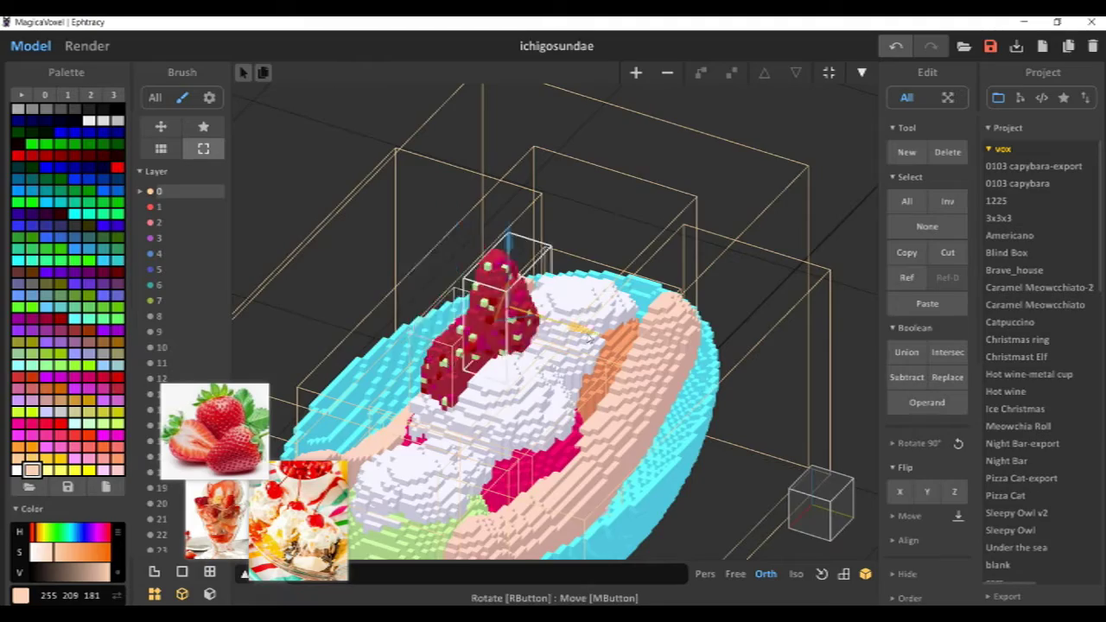
pyautogui.moveTo(536, 320); pyautogui.dragTo(630, 320, button='right')
# Adjust the copied strawberry half's height so that it stands clear above the first one.
pyautogui.moveTo(520, 241); pyautogui.dragTo(520, 311)
pyautogui.moveTo(520, 320); pyautogui.dragTo(441, 384, button='right')
pyautogui.moveTo(557, 381); pyautogui.dragTo(720, 301, button='right')
pyautogui.moveTo(591, 256); pyautogui.dragTo(591, 173)
pyautogui.moveTo(639, 276); pyautogui.dragTo(628, 321, button='right')
pyautogui.scroll(4, 628, 321)
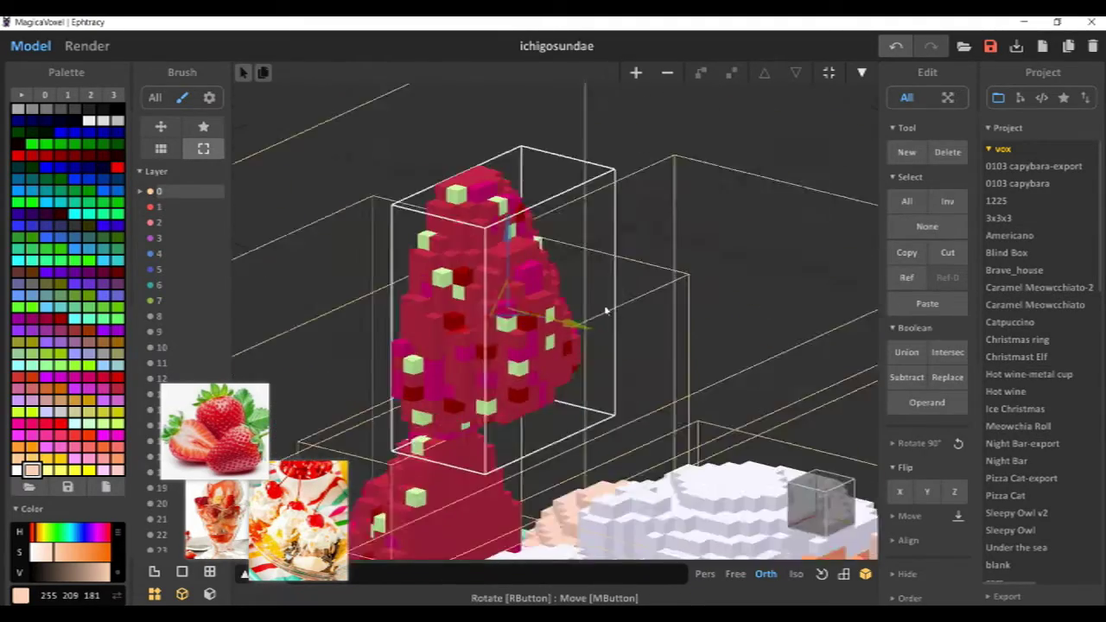
# Retouch the curved skin of the raised strawberry half with light green seeds and sampled skin red.
pyautogui.scroll(-3, 628, 321)
pyautogui.press('Tab')
pyautogui.click(195, 236)
pyautogui.keyDown('alt'); pyautogui.click(490, 238); pyautogui.keyUp('alt')
pyautogui.click(481, 227)
pyautogui.moveTo(498, 291)
pyautogui.mouseDown(button='right')
pyautogui.moveTo(422, 318)
pyautogui.moveTo(279, 247)
pyautogui.mouseUp(button='right')
pyautogui.click(155, 281)
pyautogui.click(515, 348)
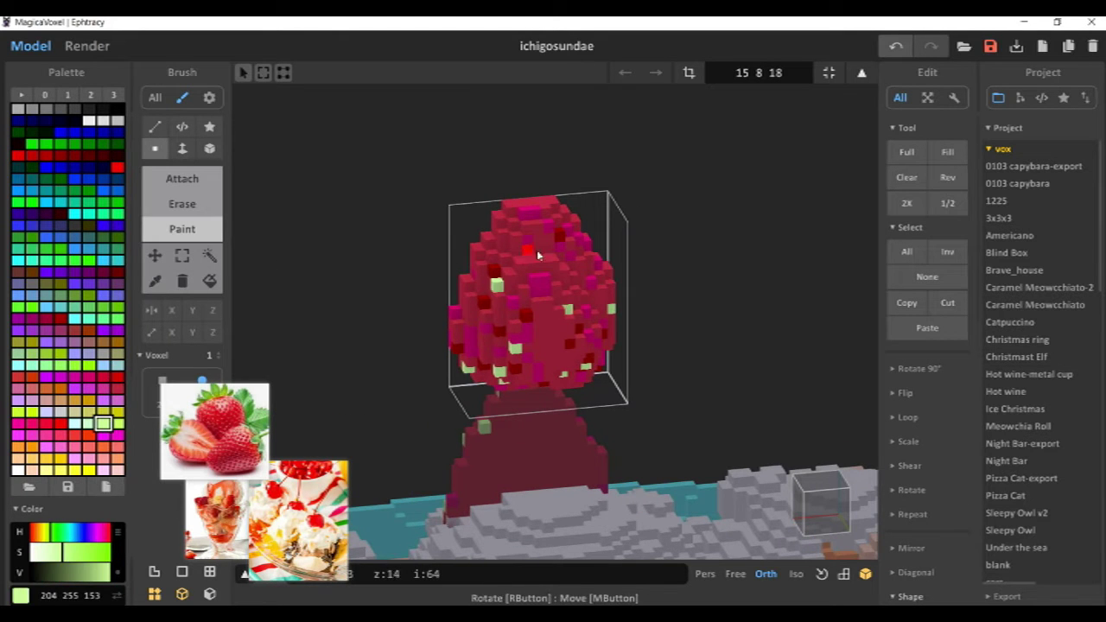
pyautogui.moveTo(513, 231); pyautogui.dragTo(388, 382, button='right')
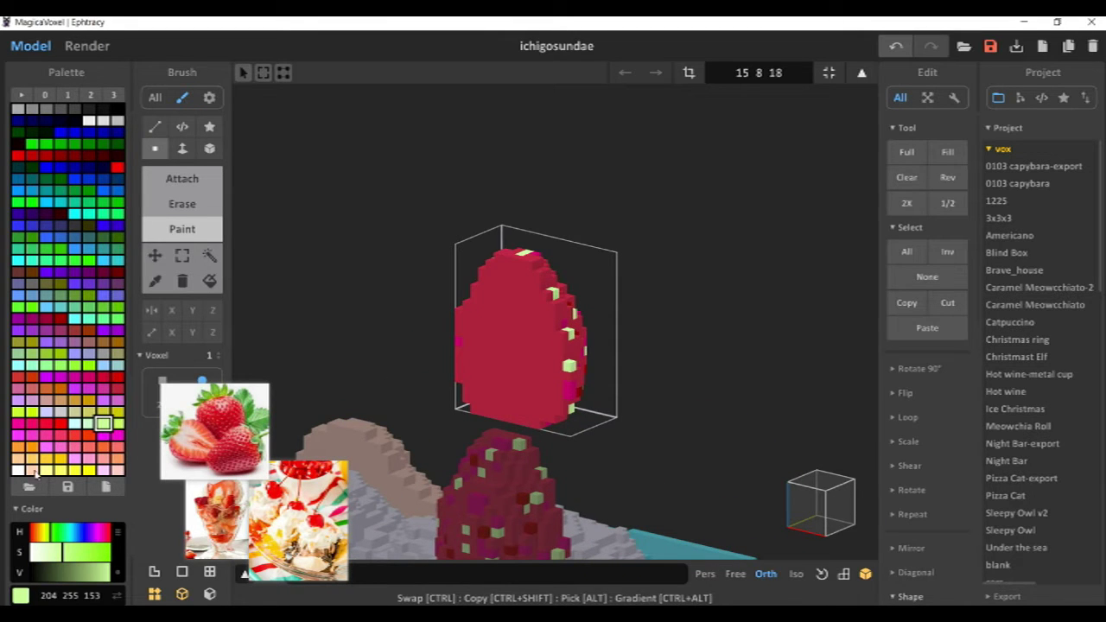
# Paint a pink teardrop-shaped flesh pattern, RGB 255 108 108, on the small strawberry half's cut face.
pyautogui.click(117, 446)
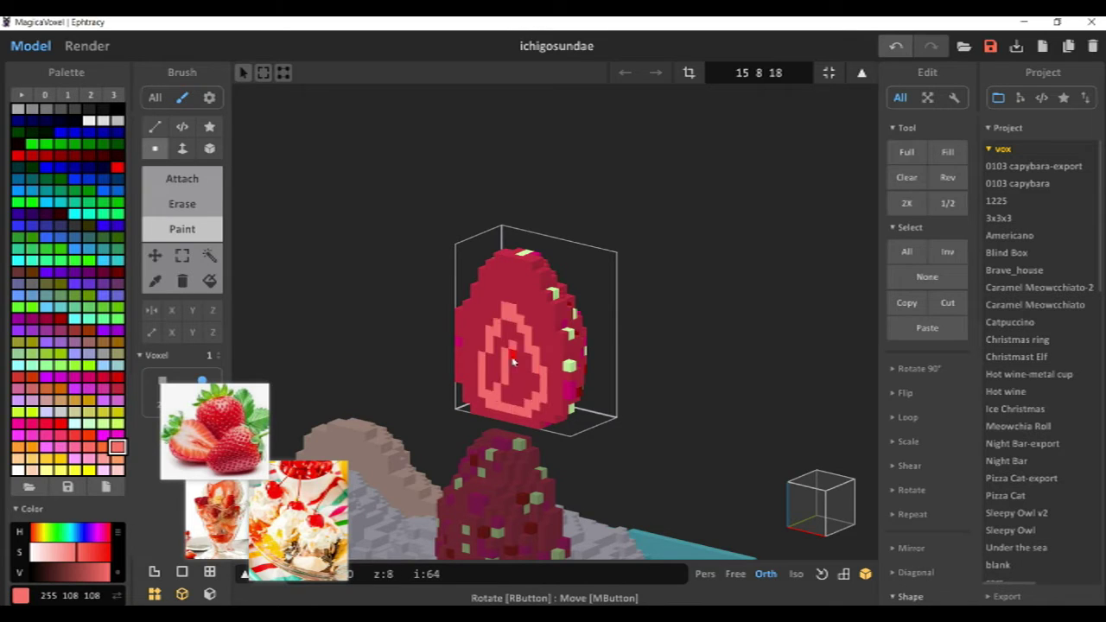
pyautogui.moveTo(502, 378); pyautogui.dragTo(525, 342)
pyautogui.moveTo(525, 363)
pyautogui.mouseDown(button='right')
pyautogui.moveTo(470, 406)
pyautogui.moveTo(527, 362)
pyautogui.mouseUp(button='right')
pyautogui.scroll(-3, 527, 363)
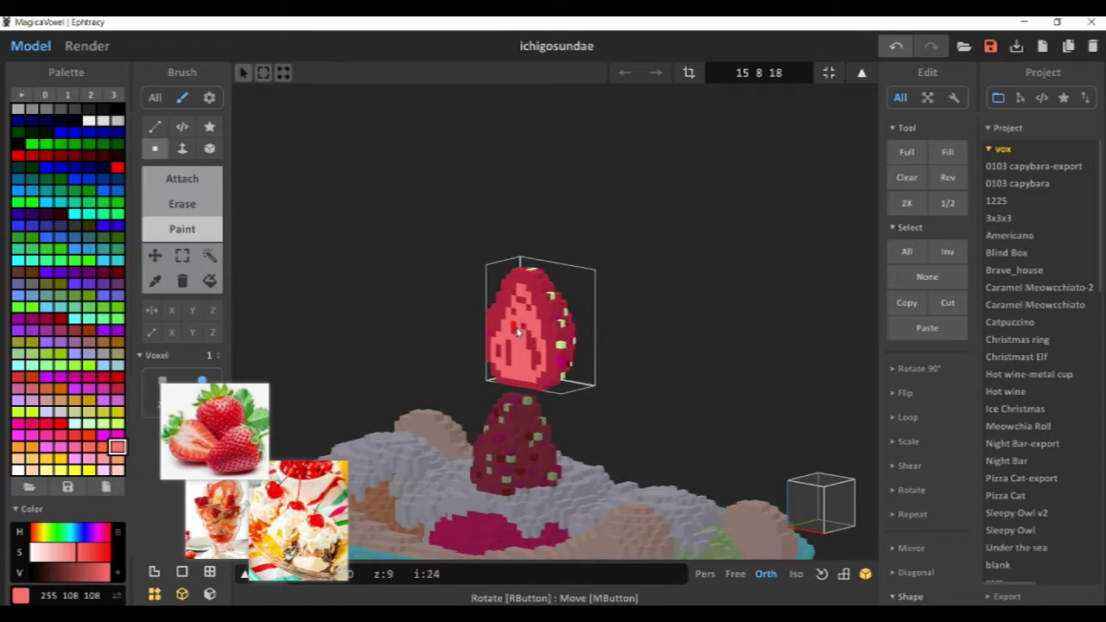
# Paint pale peach flesh, RGB 255 209 181, around the pink centre of the small strawberry half's cut face.
pyautogui.scroll(4, 518, 372)
pyautogui.click(32, 470)
pyautogui.hotkey('ctrl', 'z')
pyautogui.moveTo(514, 407); pyautogui.dragTo(496, 336)
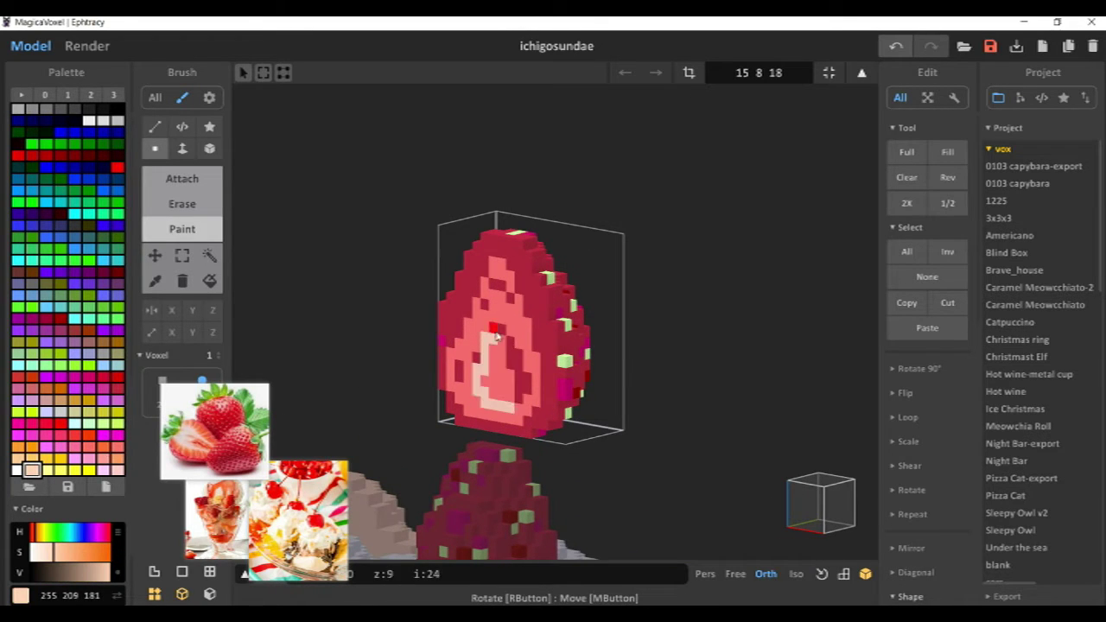
pyautogui.scroll(-4, 477, 358)
pyautogui.moveTo(477, 358); pyautogui.dragTo(501, 418, button='right')
pyautogui.scroll(4, 523, 432)
pyautogui.hotkey('ctrl', 'z')
pyautogui.scroll(-4, 525, 405)
pyautogui.scroll(4, 496, 398)
# Refine the small cut face with the sampled skin red and a pink border around the pale flesh.
pyautogui.click(155, 281)
pyautogui.click(465, 391)
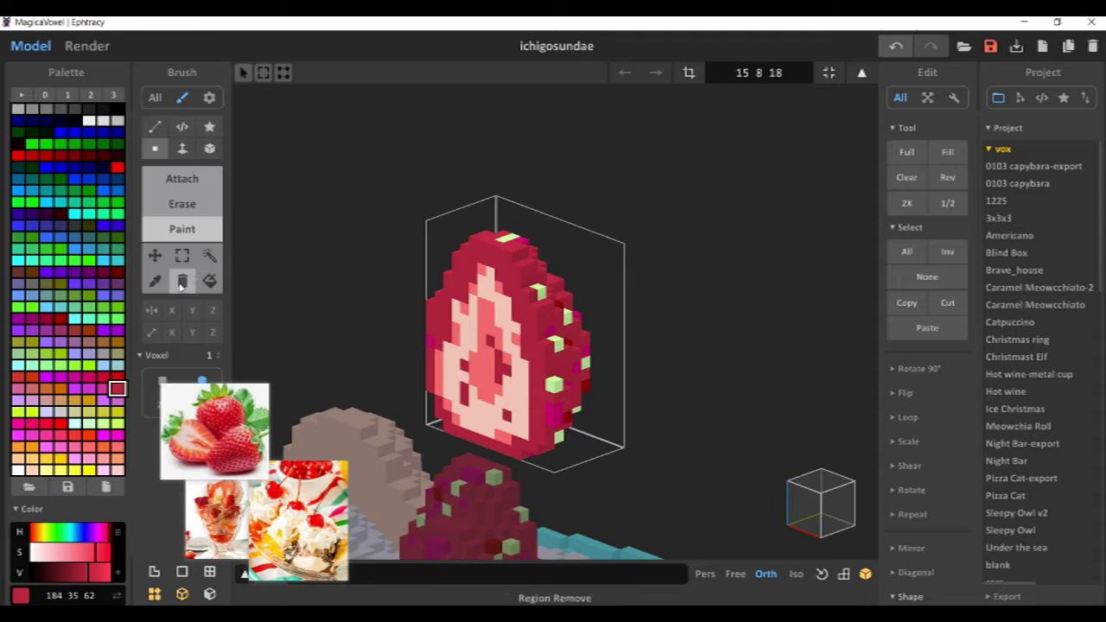
pyautogui.keyDown('alt'); pyautogui.click(469, 372); pyautogui.keyUp('alt')
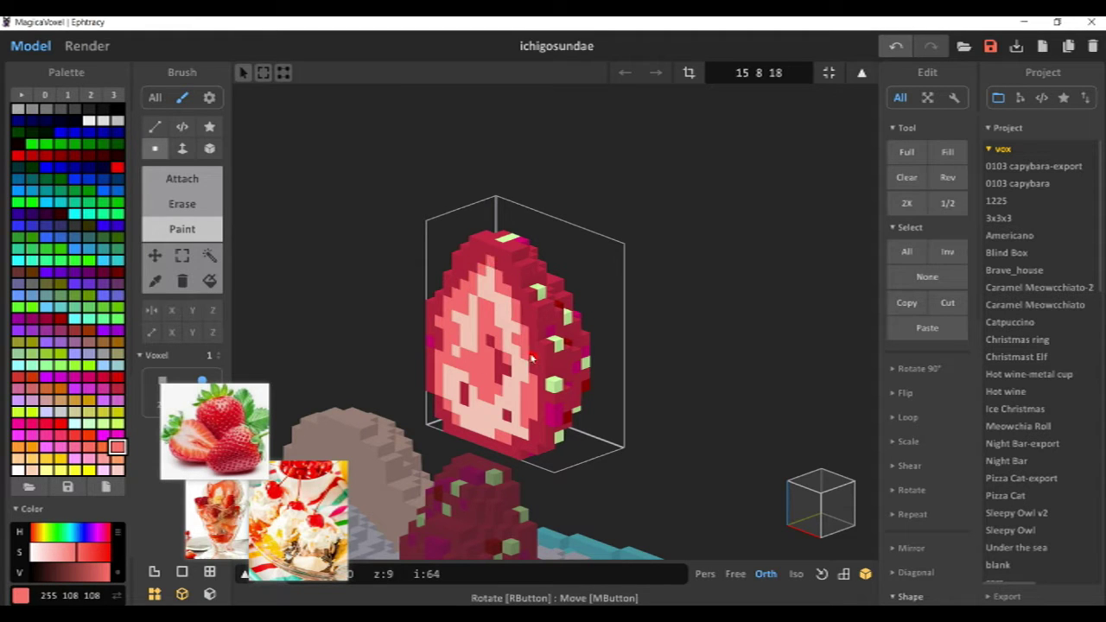
pyautogui.scroll(-5, 587, 376)
pyautogui.moveTo(602, 380); pyautogui.dragTo(595, 342, button='right')
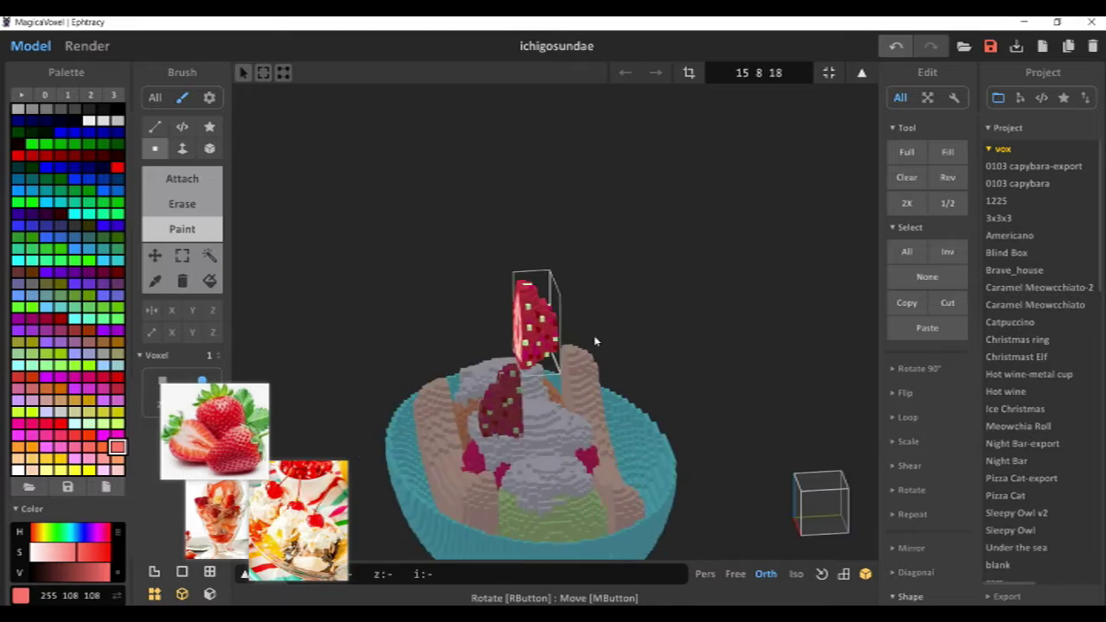
# Arrange strawberry halves on the sundae, with one on the middle scoop and others beside the outer scoops.
pyautogui.press('Tab')
pyautogui.moveTo(527, 372); pyautogui.dragTo(649, 375, button='right')
pyautogui.moveTo(426, 300); pyautogui.dragTo(418, 350, button='right')
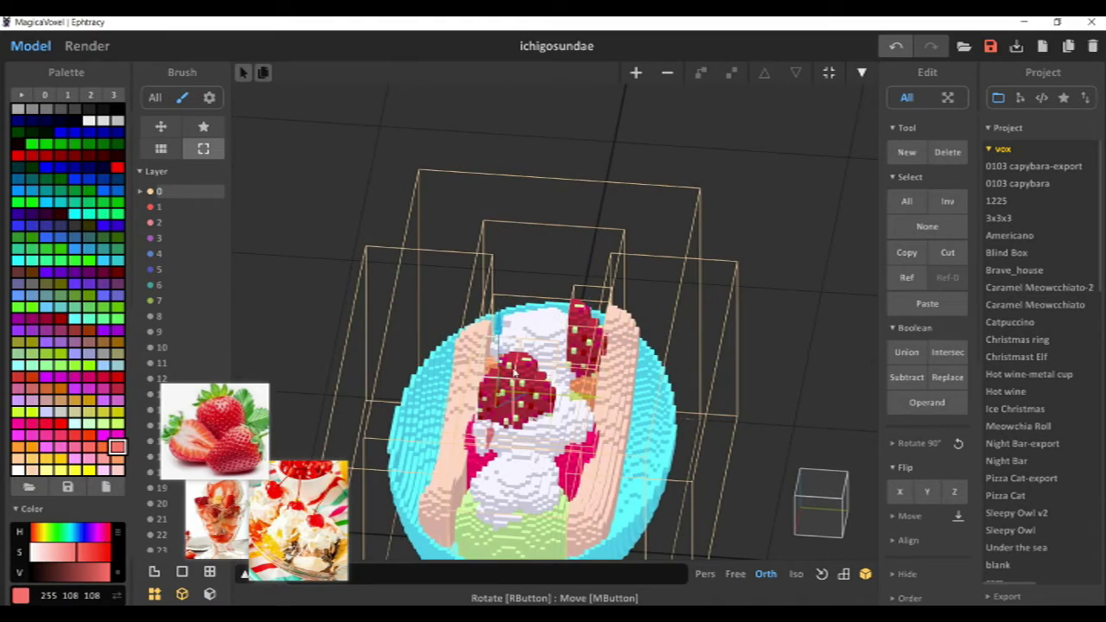
pyautogui.moveTo(532, 320); pyautogui.dragTo(715, 304, button='right')
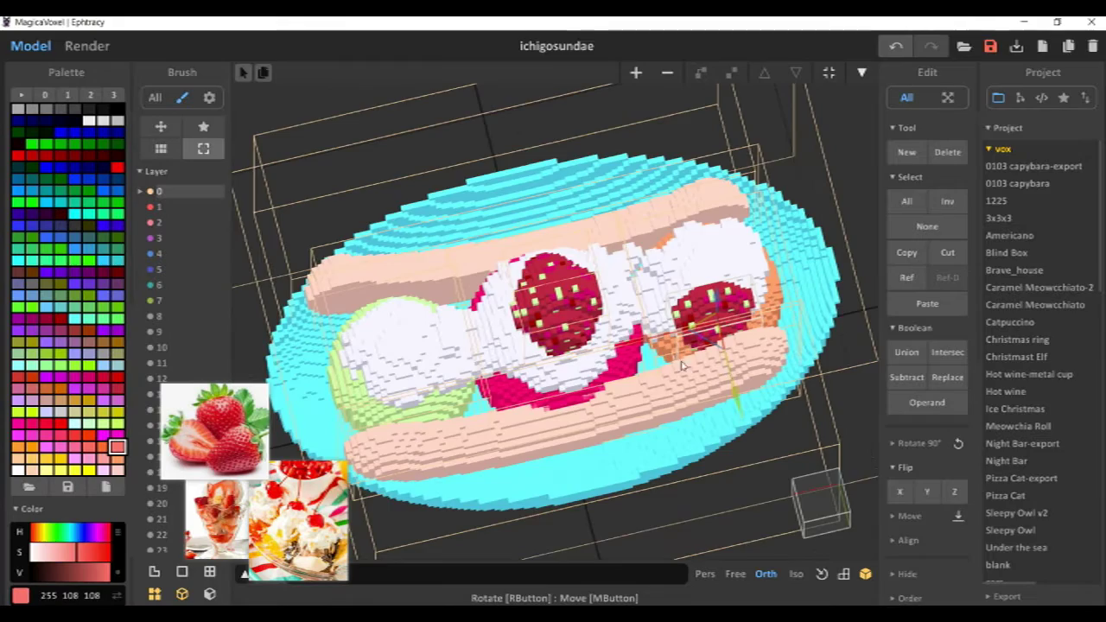
pyautogui.moveTo(674, 401); pyautogui.dragTo(664, 399, button='right')
pyautogui.moveTo(659, 441); pyautogui.dragTo(480, 455, button='right')
# Preview the render of the sundae with its strawberry halves in place.
pyautogui.moveTo(550, 511); pyautogui.dragTo(702, 304, button='right')
pyautogui.click(87, 46)
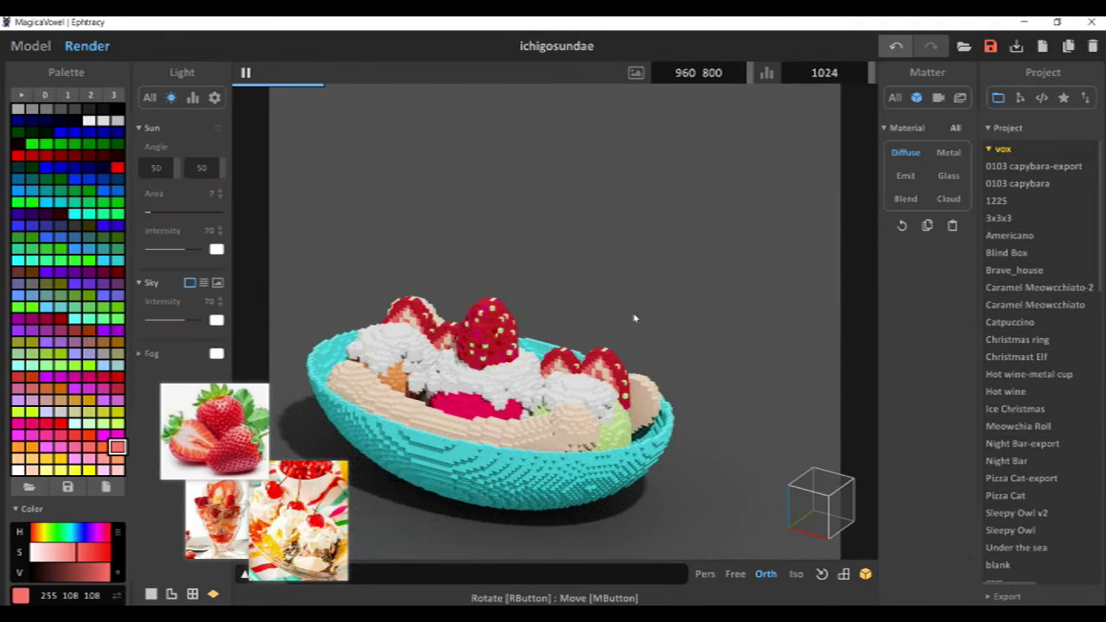
pyautogui.moveTo(741, 247); pyautogui.dragTo(592, 354, button='right')
pyautogui.click(30, 46)
# Duplicate the four outer strawberry halves to the opposite side of the scoops and flip the copies along X.
pyautogui.doubleClick(562, 415)
pyautogui.doubleClick(550, 213)
pyautogui.click(486, 332)
pyautogui.keyDown('shift'); pyautogui.click(525, 337); pyautogui.keyUp('shift')
pyautogui.keyDown('shift'); pyautogui.click(635, 335); pyautogui.keyUp('shift')
pyautogui.keyDown('shift'); pyautogui.click(682, 317); pyautogui.keyUp('shift')
pyautogui.keyDown('ctrl'); pyautogui.moveTo(669, 366); pyautogui.dragTo(464, 264); pyautogui.keyUp('ctrl')
pyautogui.click(900, 491)
pyautogui.moveTo(415, 294); pyautogui.dragTo(547, 358, button='right')
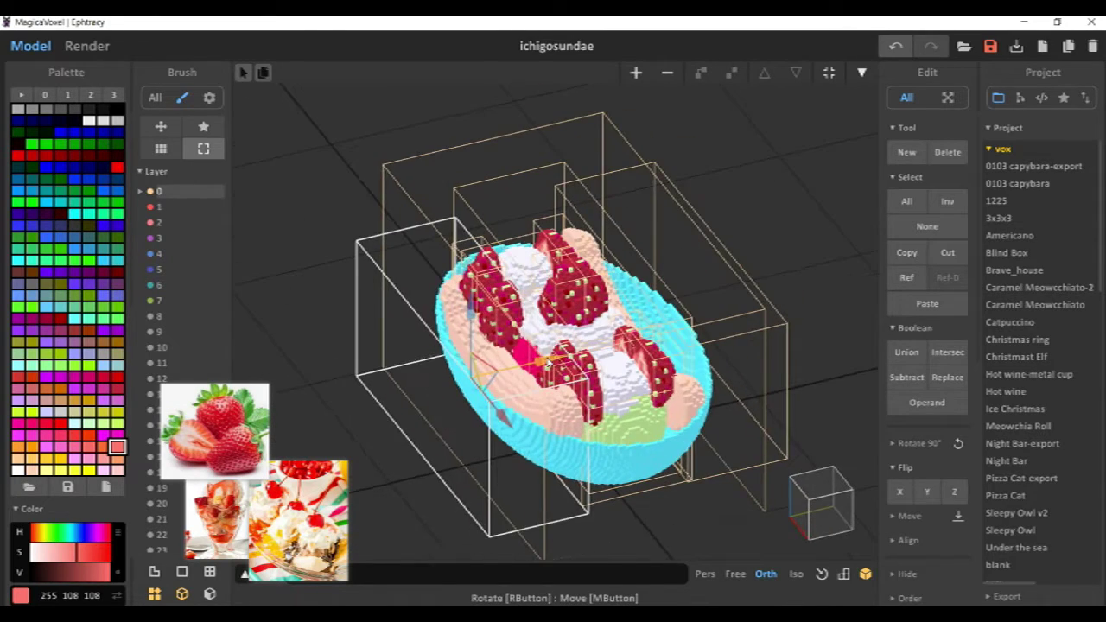
# Adjust the height of the rear strawberry half on the middle scoop and clear the selection.
pyautogui.moveTo(460, 333); pyautogui.dragTo(549, 235, button='right')
pyautogui.click(524, 358)
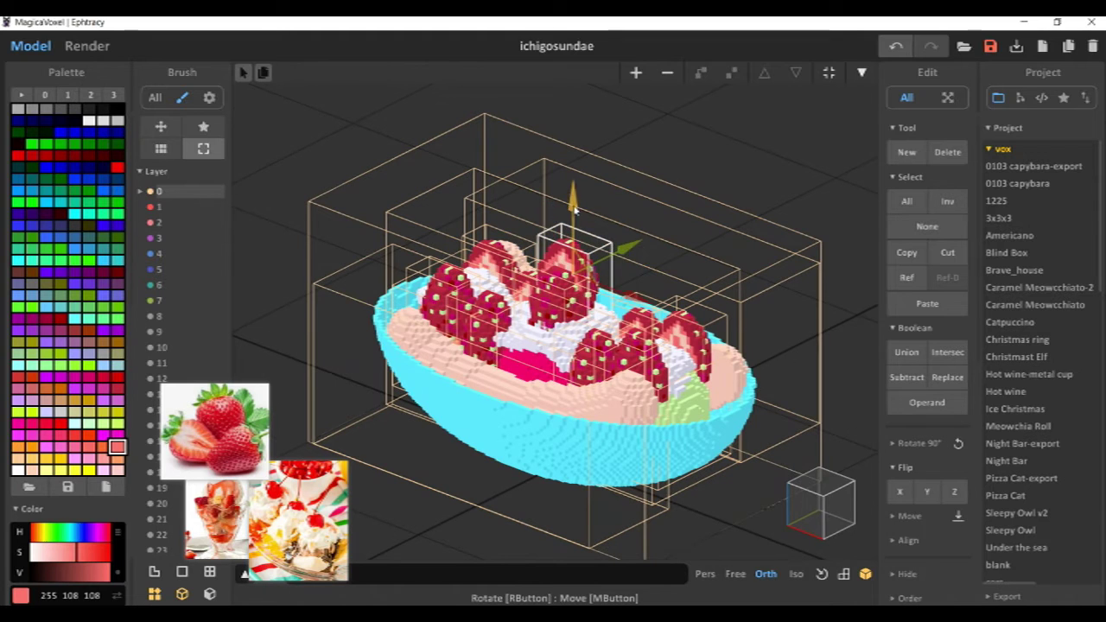
pyautogui.click(722, 158)
pyautogui.scroll(-3, 722, 158)
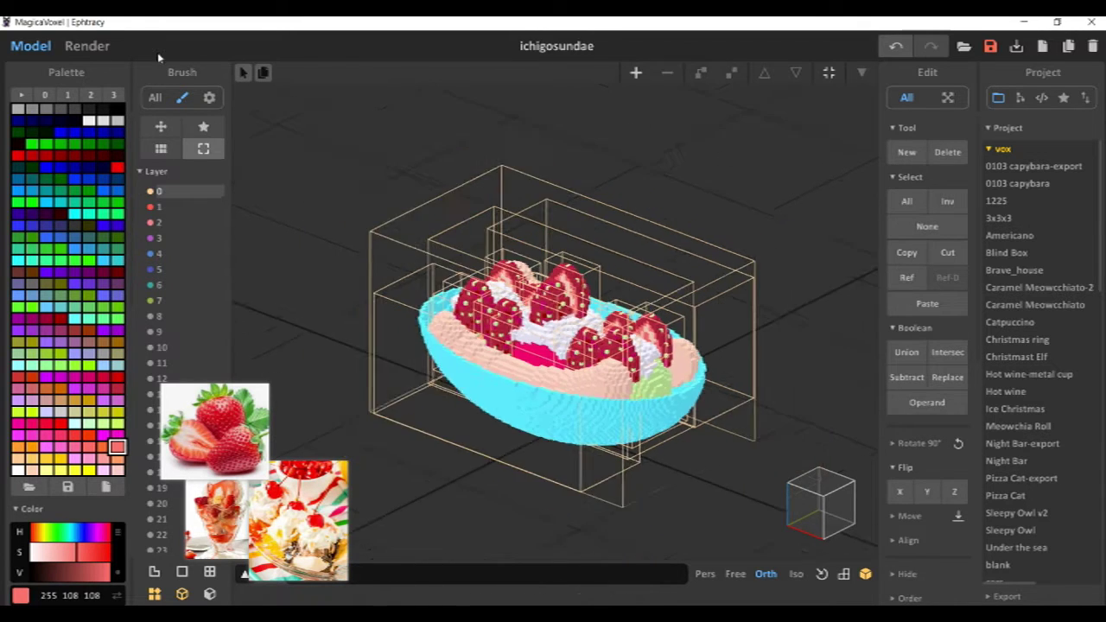
# Review the strawberry arrangement in the render and from several angles in the model view.
pyautogui.click(89, 47)
pyautogui.moveTo(724, 316); pyautogui.dragTo(666, 346, button='right')
pyautogui.click(31, 46)
pyautogui.moveTo(615, 311); pyautogui.dragTo(671, 301)
pyautogui.hotkey('ctrl', 'z')
pyautogui.moveTo(682, 362); pyautogui.dragTo(661, 298, button='right')
pyautogui.click(483, 347)
pyautogui.keyDown('shift'); pyautogui.click(648, 348); pyautogui.keyUp('shift')
pyautogui.moveTo(669, 341)
pyautogui.mouseDown(button='right')
pyautogui.moveTo(644, 369)
pyautogui.moveTo(714, 260)
pyautogui.moveTo(790, 258)
pyautogui.moveTo(743, 259)
pyautogui.moveTo(627, 306)
pyautogui.moveTo(673, 353)
pyautogui.mouseUp(button='right')
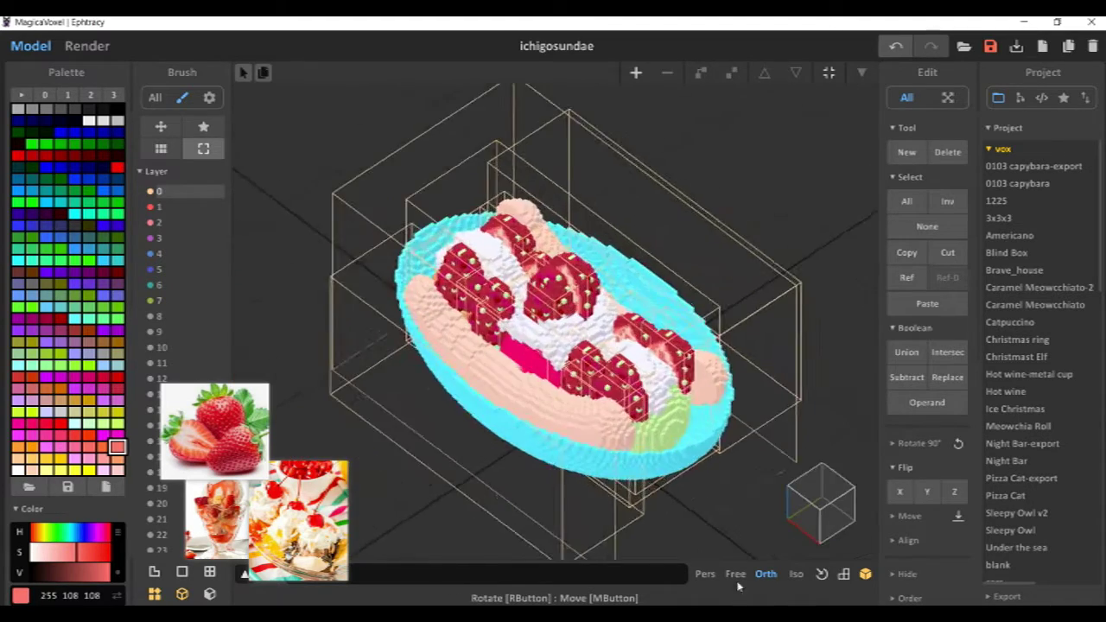
pyautogui.click(86, 45)
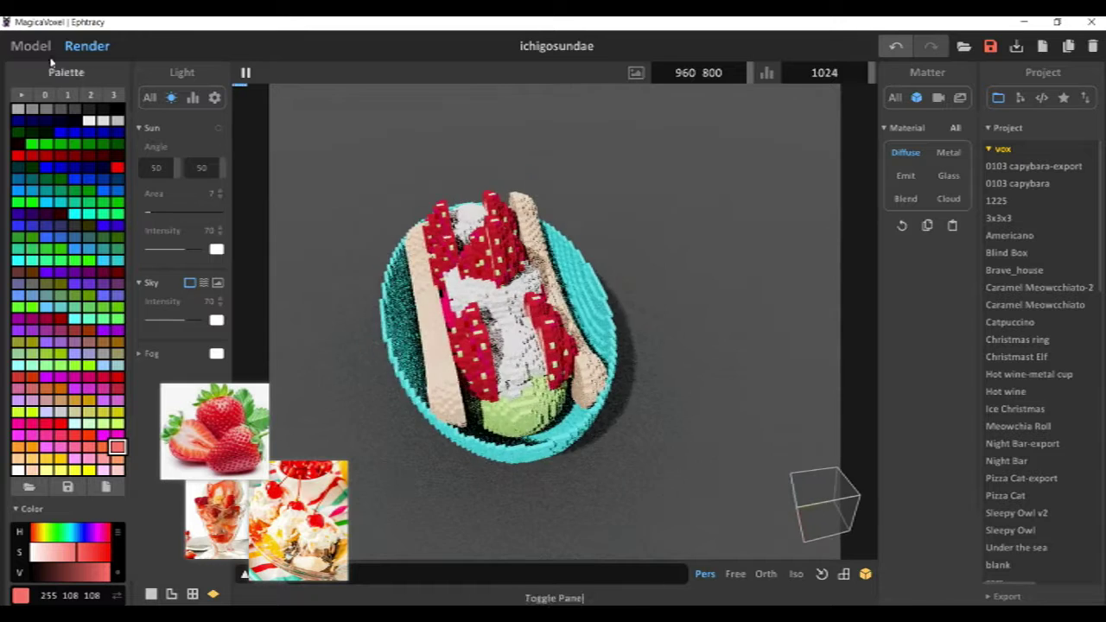
pyautogui.click(31, 46)
# Rename the bowl object in the scene outline as bowl.
pyautogui.moveTo(575, 437); pyautogui.dragTo(585, 421, button='right')
pyautogui.click(1019, 98)
pyautogui.doubleClick(1025, 436)
pyautogui.rightClick(1027, 434)
pyautogui.write('bowl')
pyautogui.press('Return')
pyautogui.press('Tab')
# Select both banana objects and combine them into one group in the scene outline.
pyautogui.click(604, 363)
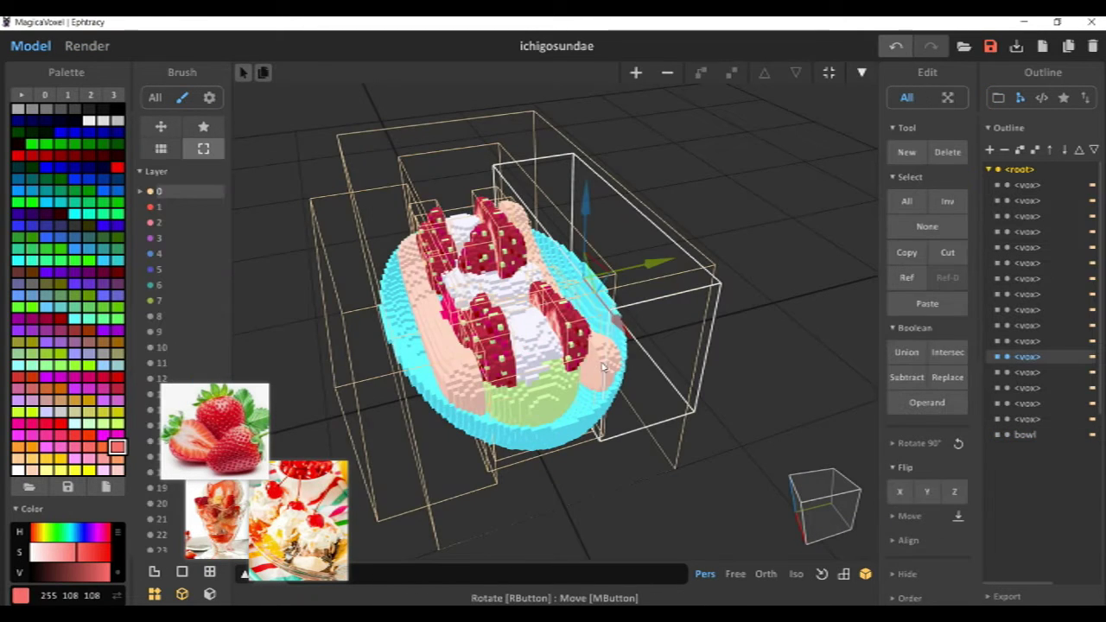
pyautogui.keyDown('shift'); pyautogui.click(458, 369); pyautogui.keyUp('shift')
pyautogui.moveTo(635, 339); pyautogui.dragTo(638, 302, button='right')
pyautogui.click(1019, 150)
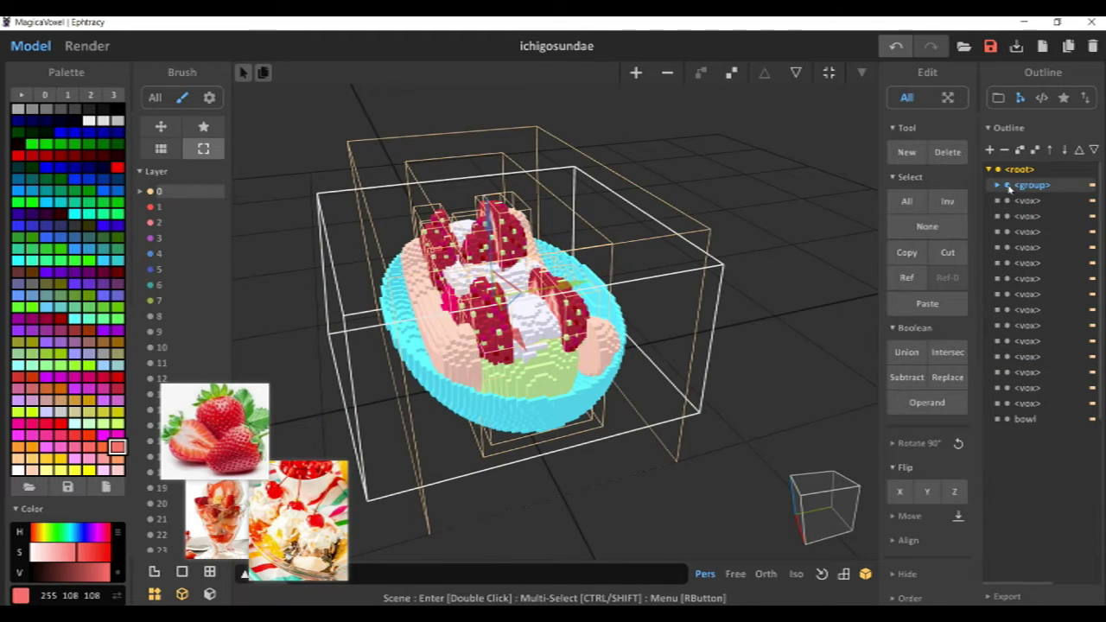
pyautogui.rightClick(1009, 186)
pyautogui.press('Return')
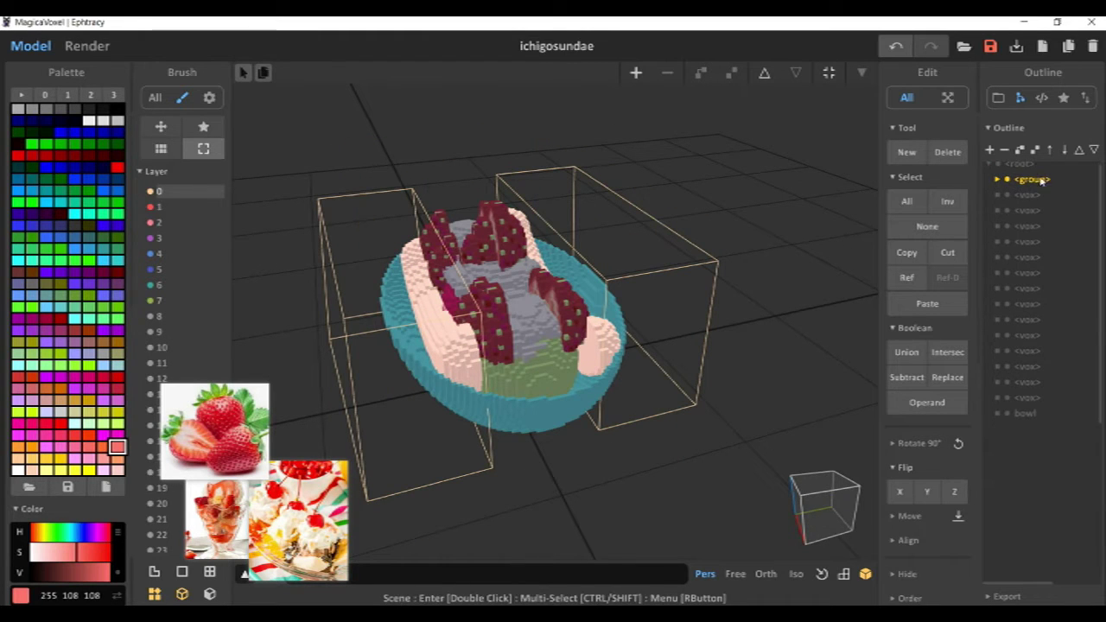
pyautogui.doubleClick(1012, 234)
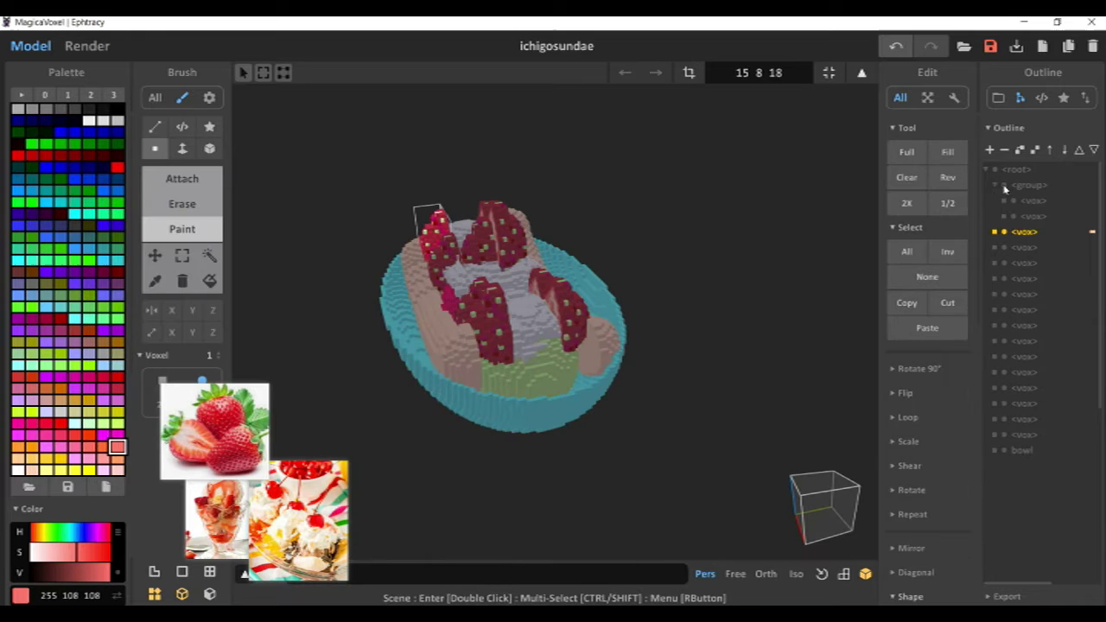
pyautogui.press('Tab')
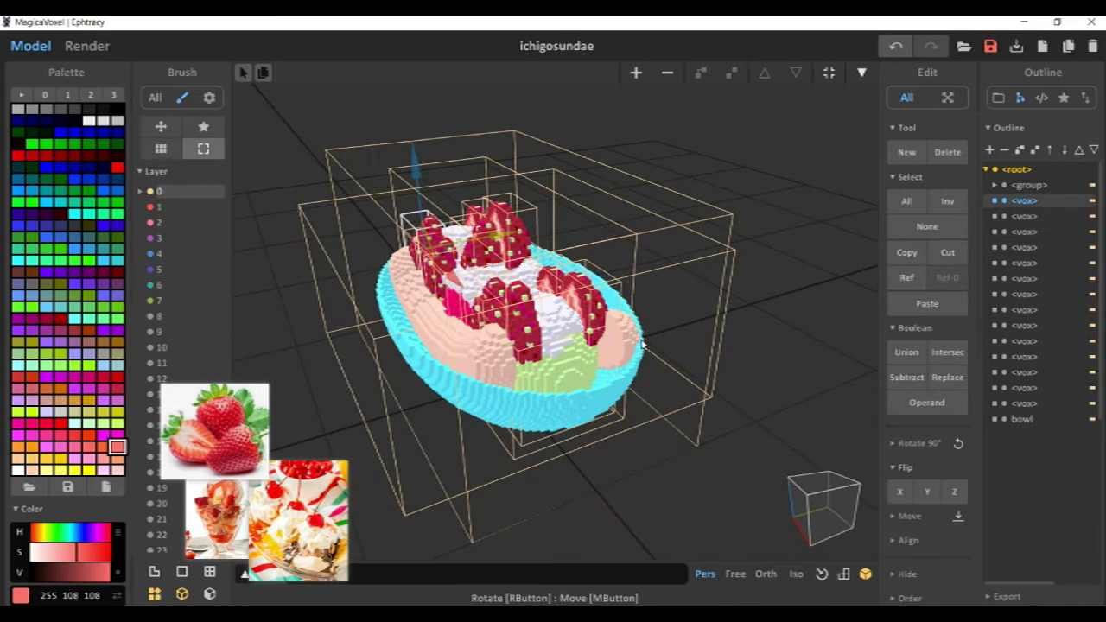
# Name the banana group banana and move it down the scene outline to directly above the bowl.
pyautogui.rightClick(1026, 186)
pyautogui.press('Return')
pyautogui.click(1064, 150)
pyautogui.click(1064, 150)
pyautogui.click(1065, 150)
pyautogui.click(1065, 150)
pyautogui.click(1064, 150)
pyautogui.click(1064, 151)
# Hide the banana group and open the bowl for voxel editing.
pyautogui.click(1003, 403)
pyautogui.moveTo(845, 366); pyautogui.dragTo(777, 366, button='right')
pyautogui.click(1033, 419)
pyautogui.moveTo(553, 323); pyautogui.dragTo(459, 320, button='right')
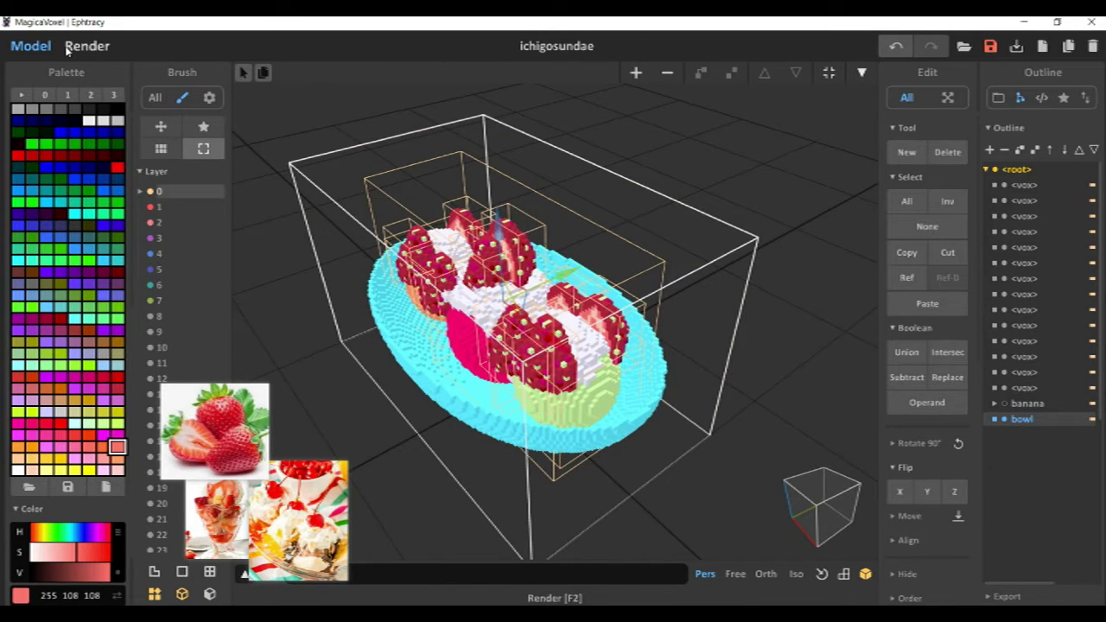
pyautogui.press('Tab')
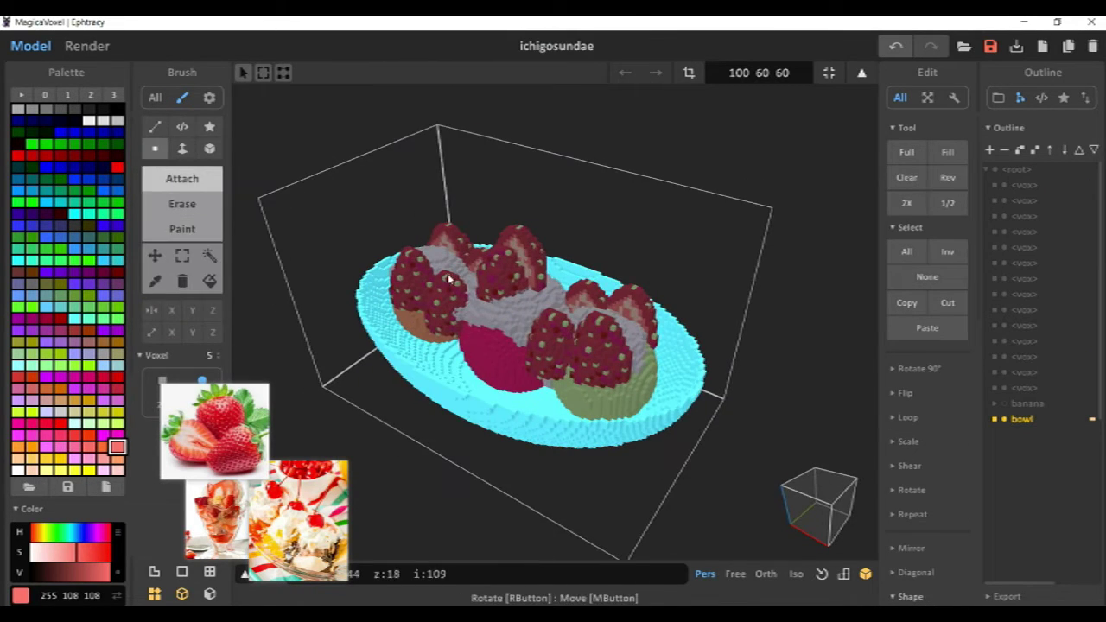
# Try laying a pale orange (255, 204, 153) puddle on the bowl's floor with an 8-voxel Attach brush.
pyautogui.click(17, 458)
pyautogui.moveTo(415, 466); pyautogui.dragTo(518, 467, button='right')
pyautogui.moveTo(610, 406); pyautogui.dragTo(487, 408)
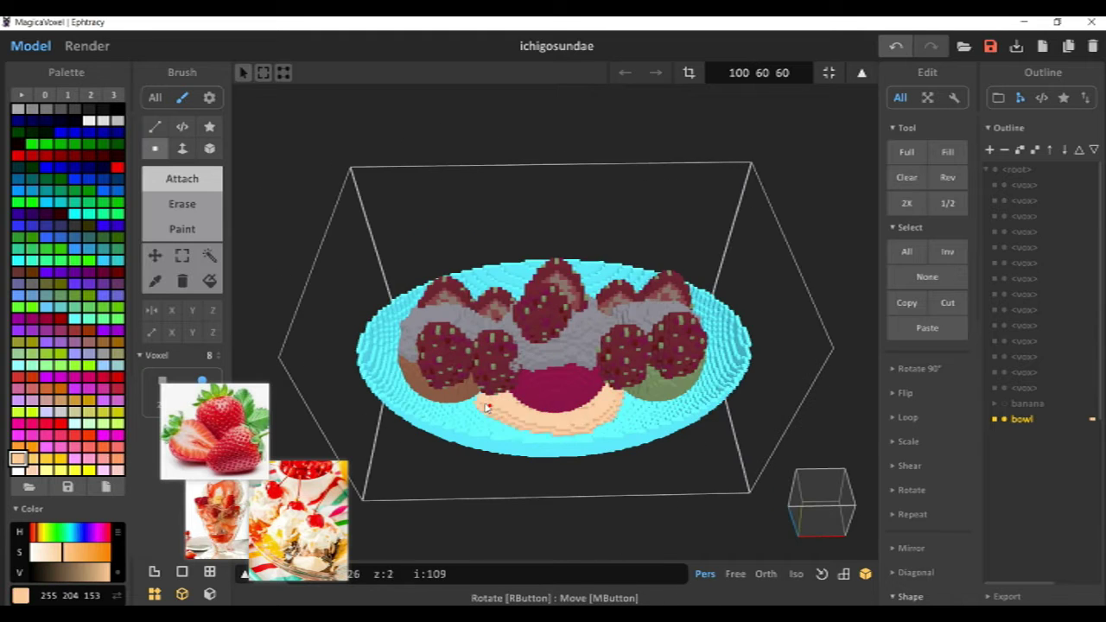
pyautogui.moveTo(457, 412); pyautogui.dragTo(516, 363, button='right')
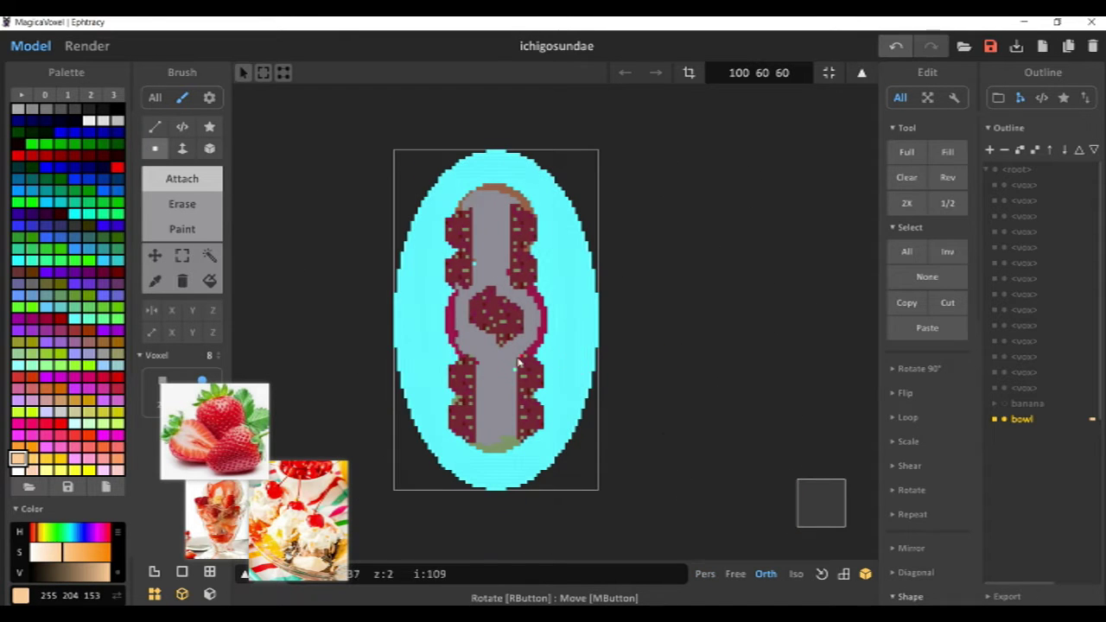
pyautogui.moveTo(543, 404); pyautogui.dragTo(577, 303, button='right')
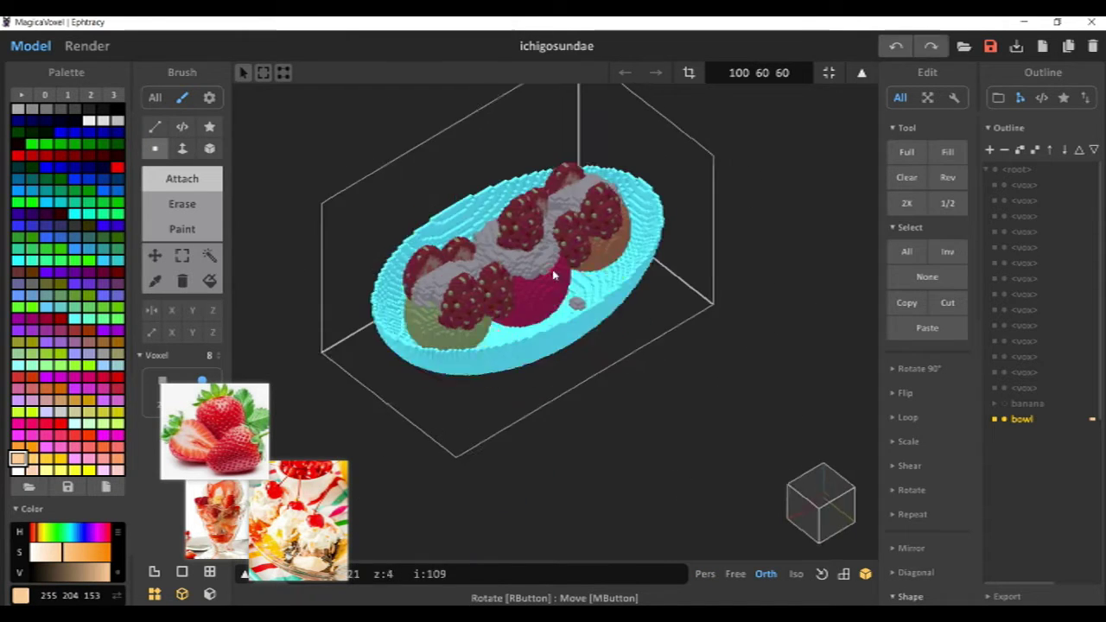
# Try drawing thin pale orange lines along the bowl's floor beside the scoops with a one-voxel brush.
pyautogui.doubleClick(661, 311)
pyautogui.click(661, 311)
pyautogui.click(553, 323)
pyautogui.doubleClick(573, 299)
pyautogui.doubleClick(713, 317)
pyautogui.doubleClick(611, 284)
pyautogui.moveTo(423, 207)
pyautogui.mouseDown(button='right')
pyautogui.moveTo(462, 255)
pyautogui.moveTo(469, 285)
pyautogui.mouseUp(button='right')
pyautogui.moveTo(548, 298); pyautogui.dragTo(560, 354)
pyautogui.moveTo(570, 346)
pyautogui.mouseDown(button='right')
pyautogui.moveTo(546, 235)
pyautogui.moveTo(581, 289)
pyautogui.moveTo(576, 340)
pyautogui.moveTo(497, 337)
pyautogui.mouseUp(button='right')
pyautogui.hotkey('ctrl', 'z')
pyautogui.moveTo(209, 355); pyautogui.dragTo(210, 378)
pyautogui.moveTo(406, 302); pyautogui.dragTo(519, 363, button='right')
pyautogui.moveTo(450, 294); pyautogui.dragTo(449, 354)
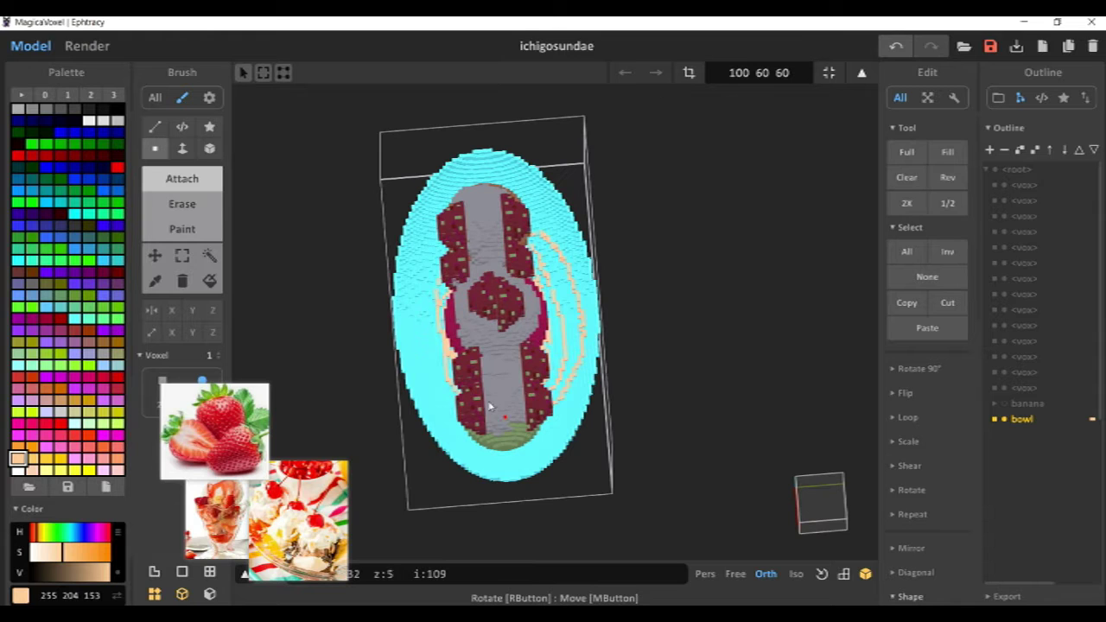
pyautogui.moveTo(438, 365); pyautogui.dragTo(738, 207, button='right')
pyautogui.press('Tab')
pyautogui.moveTo(411, 201); pyautogui.dragTo(319, 259, button='right')
pyautogui.press('Tab')
pyautogui.click(199, 204)
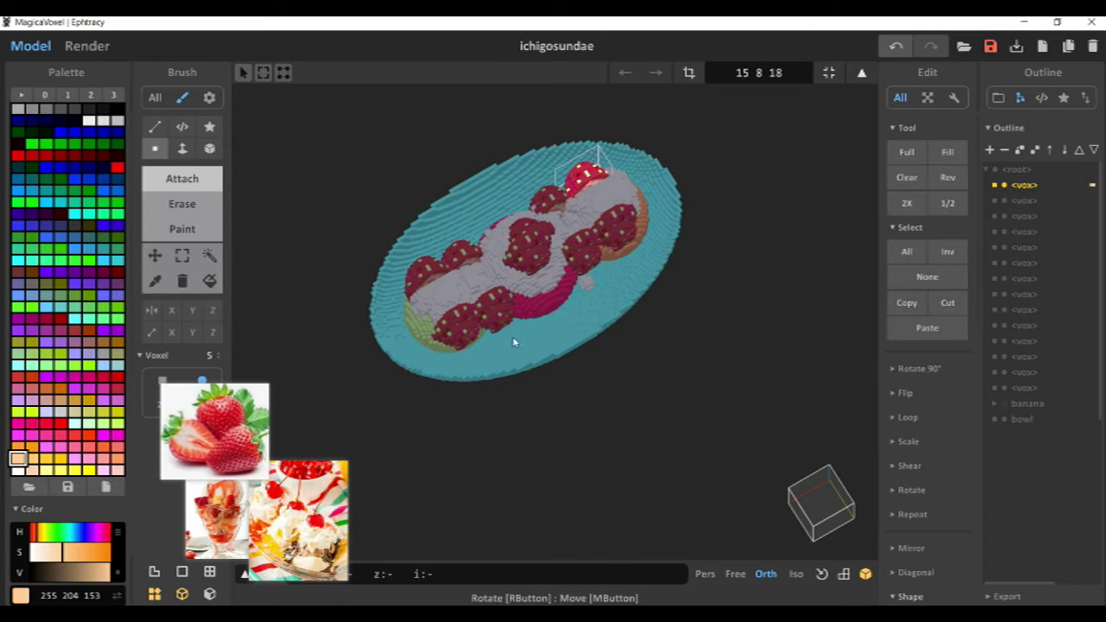
pyautogui.press('Tab')
pyautogui.click(513, 340)
pyautogui.press('Tab')
pyautogui.moveTo(210, 355); pyautogui.dragTo(210, 342)
pyautogui.moveTo(661, 298); pyautogui.dragTo(552, 164, button='right')
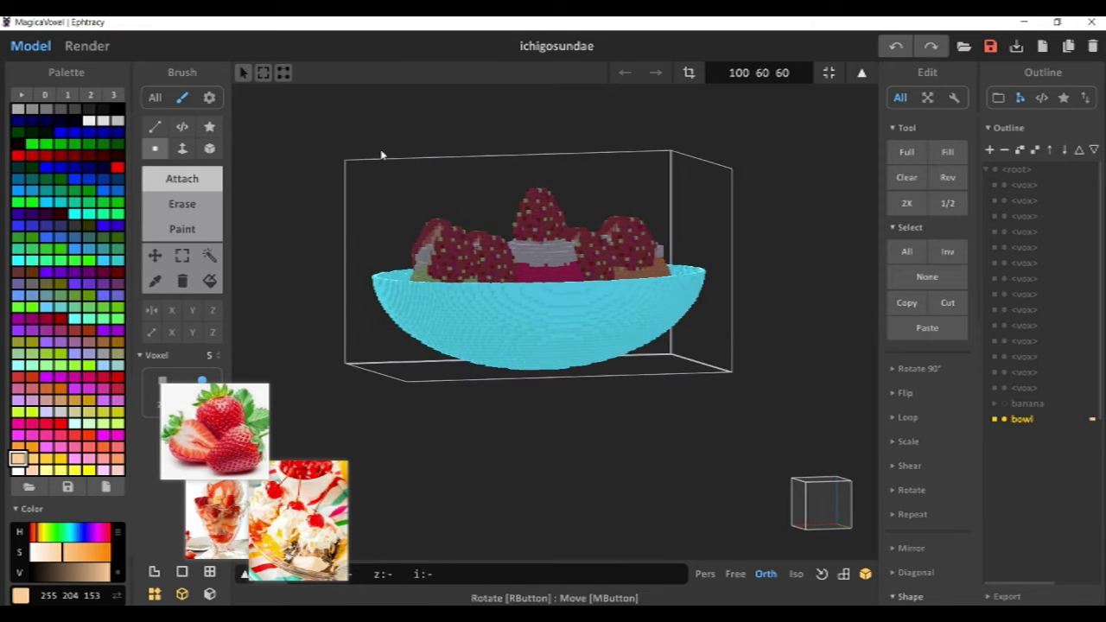
pyautogui.moveTo(381, 162); pyautogui.dragTo(550, 323, button='right')
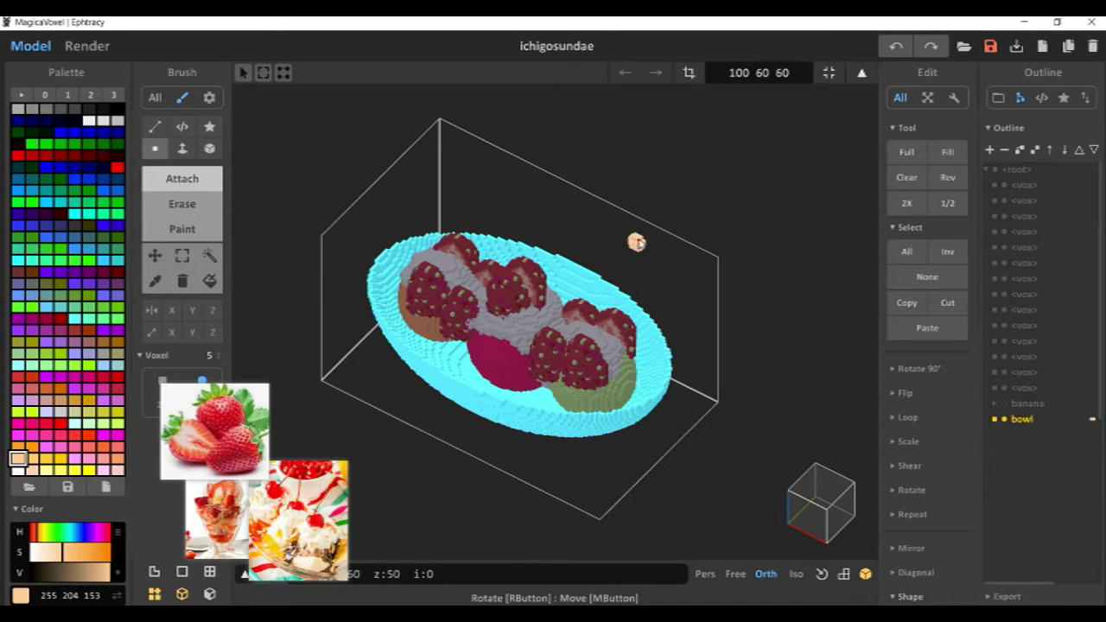
# Add a pale orange (255, 204, 153) layer across the bowl's floor with the Face tool in Attach mode.
pyautogui.click(182, 148)
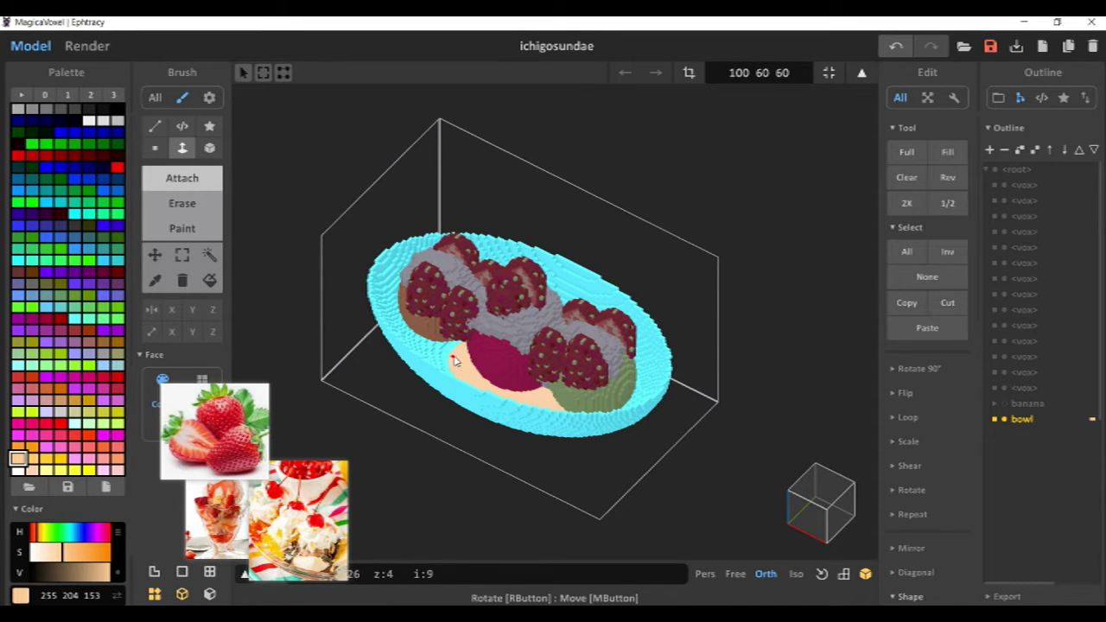
pyautogui.scroll(3, 449, 357)
pyautogui.moveTo(449, 357); pyautogui.dragTo(565, 427, button='right')
pyautogui.moveTo(563, 347); pyautogui.dragTo(591, 431, button='right')
pyautogui.moveTo(574, 339); pyautogui.dragTo(466, 250, button='right')
pyautogui.scroll(3, 597, 265)
# Check the floor layer in the render, show the banana group again and return to editing the bowl.
pyautogui.click(89, 46)
pyautogui.moveTo(449, 319); pyautogui.dragTo(378, 175, button='right')
pyautogui.click(1003, 403)
pyautogui.scroll(-3, 617, 259)
pyautogui.press('Tab')
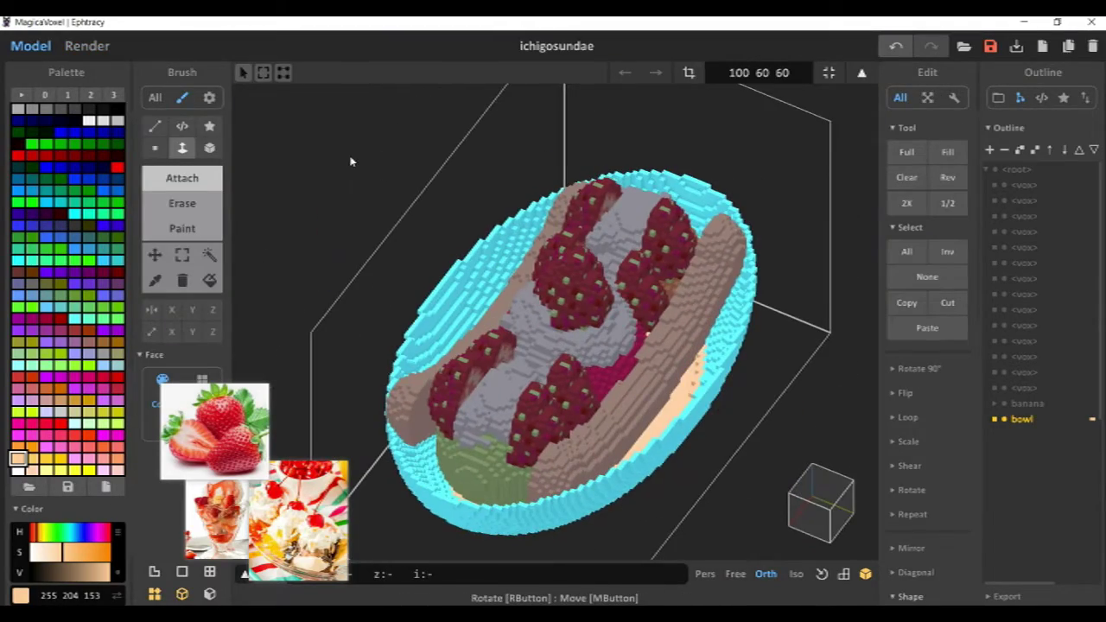
pyautogui.moveTo(255, 267); pyautogui.dragTo(427, 232, button='right')
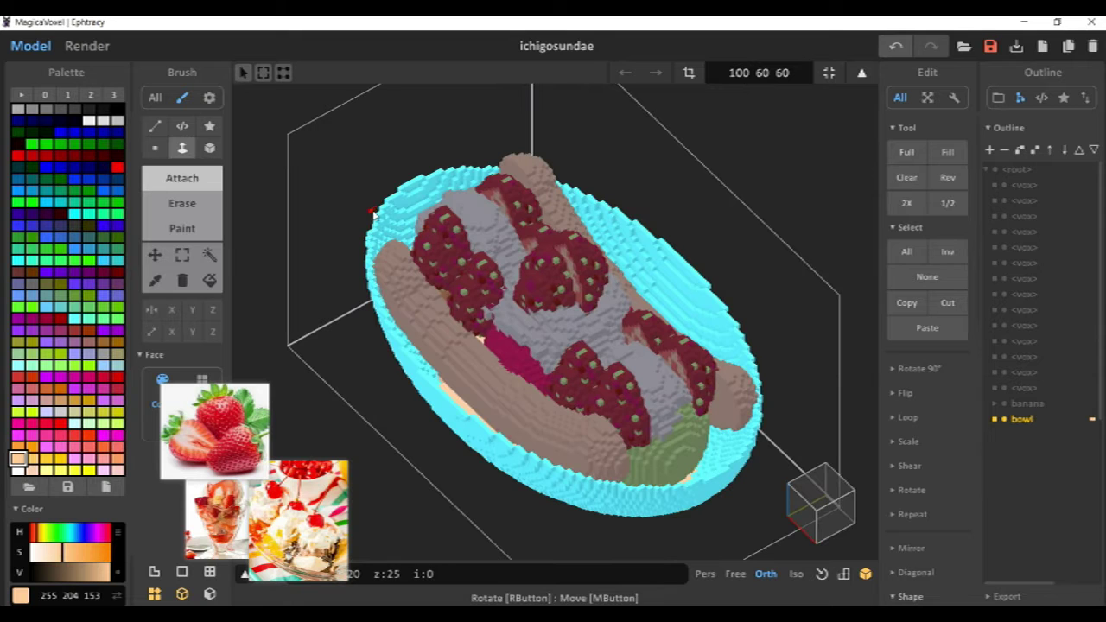
# Try repainting the bowl's floor layer in magenta and pink shades and preview it in the render.
pyautogui.click(18, 423)
pyautogui.click(75, 376)
pyautogui.click(182, 228)
pyautogui.moveTo(449, 380); pyautogui.dragTo(467, 378, button='right')
pyautogui.click(103, 389)
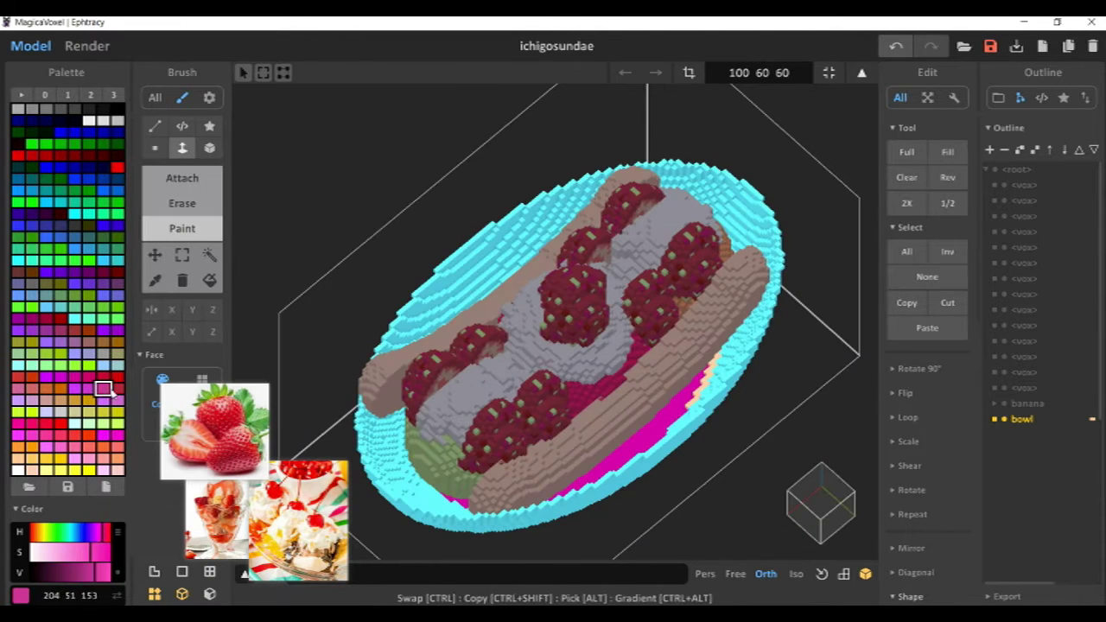
pyautogui.click(117, 389)
pyautogui.click(667, 411)
pyautogui.click(87, 46)
pyautogui.moveTo(432, 329); pyautogui.dragTo(518, 380, button='right')
# Repaint the bowl's floor layer in coral red (255, 108, 108).
pyautogui.click(30, 46)
pyautogui.click(117, 446)
pyautogui.moveTo(449, 413); pyautogui.dragTo(600, 195, button='right')
pyautogui.press('Tab')
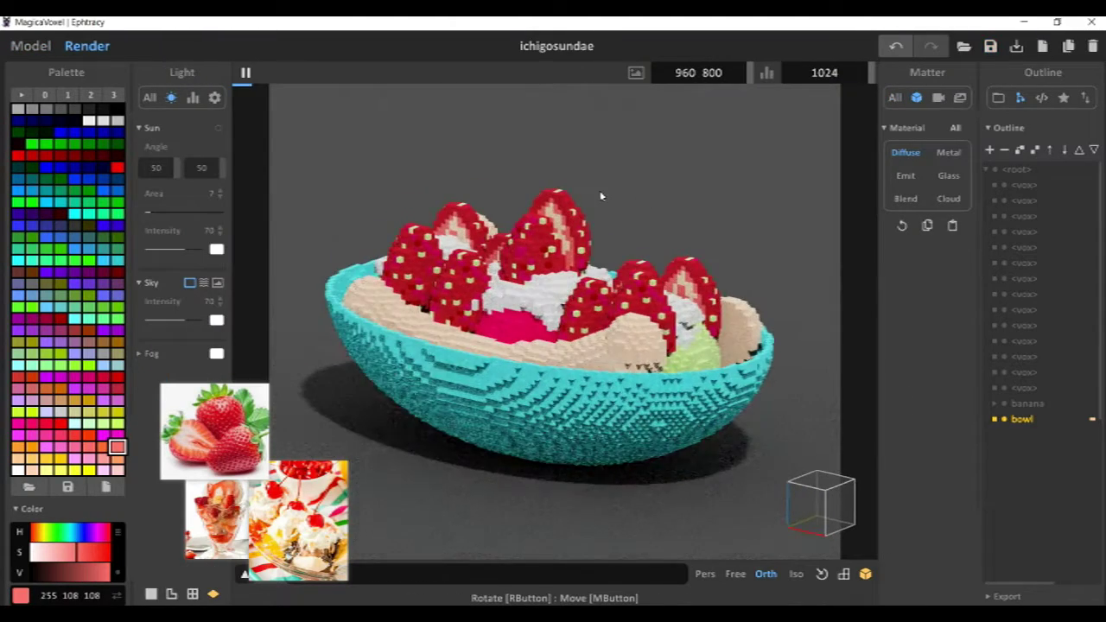
# Inspect the rendered sundae from several angles in perspective and orthographic projection.
pyautogui.moveTo(601, 196)
pyautogui.mouseDown(button='right')
pyautogui.moveTo(493, 268)
pyautogui.moveTo(484, 303)
pyautogui.moveTo(613, 186)
pyautogui.mouseUp(button='right')
pyautogui.click(704, 573)
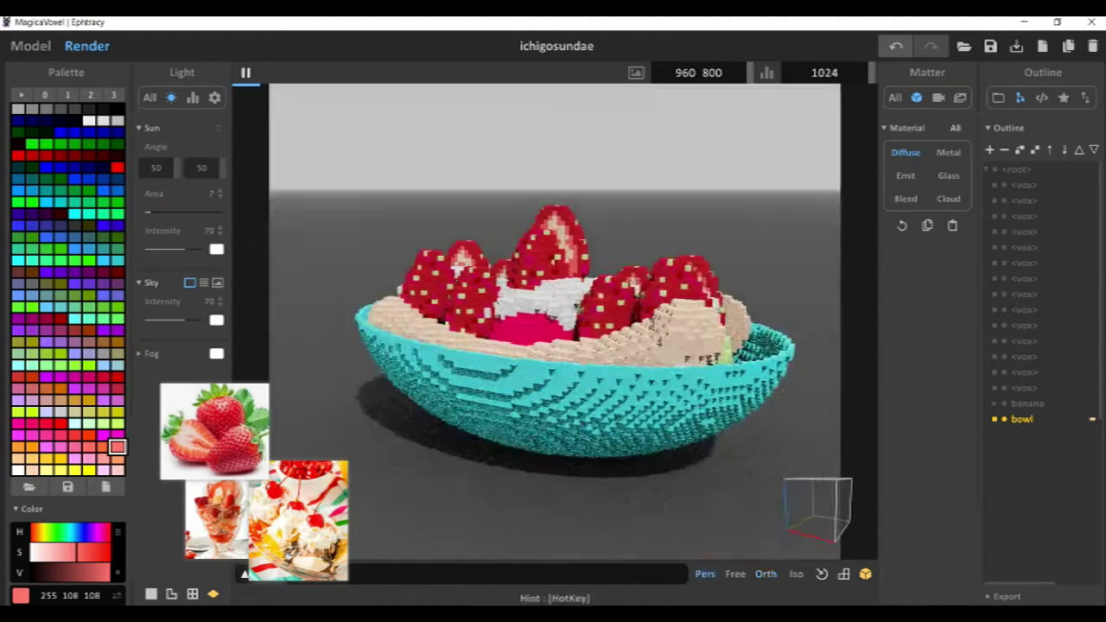
pyautogui.click(765, 573)
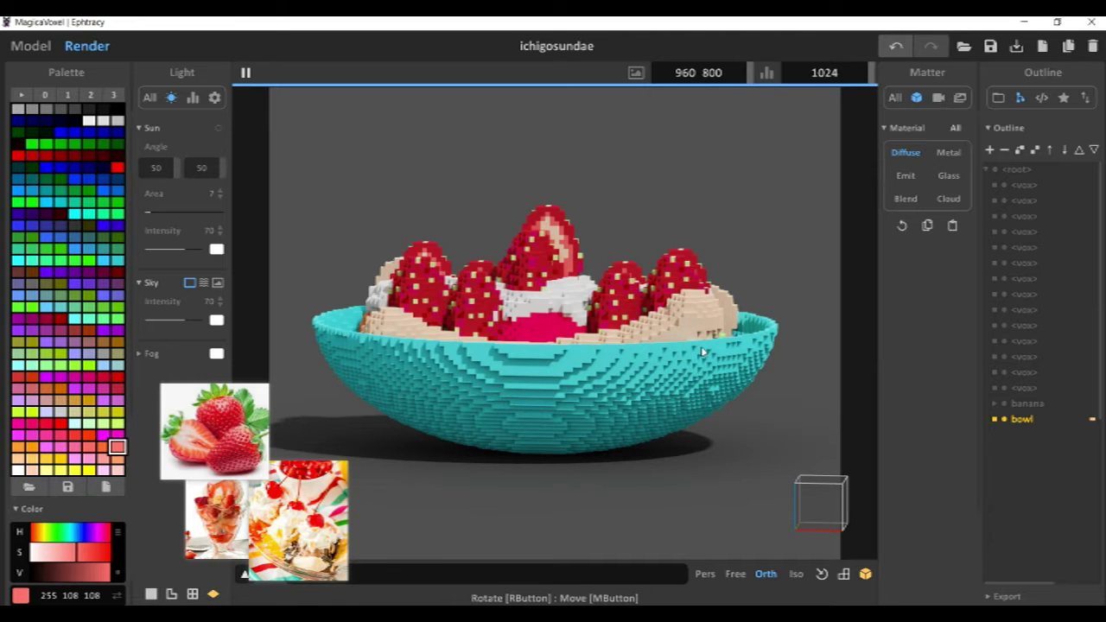
pyautogui.moveTo(685, 268); pyautogui.dragTo(656, 371, button='right')
pyautogui.moveTo(620, 340); pyautogui.dragTo(376, 297, button='right')
pyautogui.click(30, 45)
pyautogui.moveTo(570, 155); pyautogui.dragTo(666, 213, button='right')
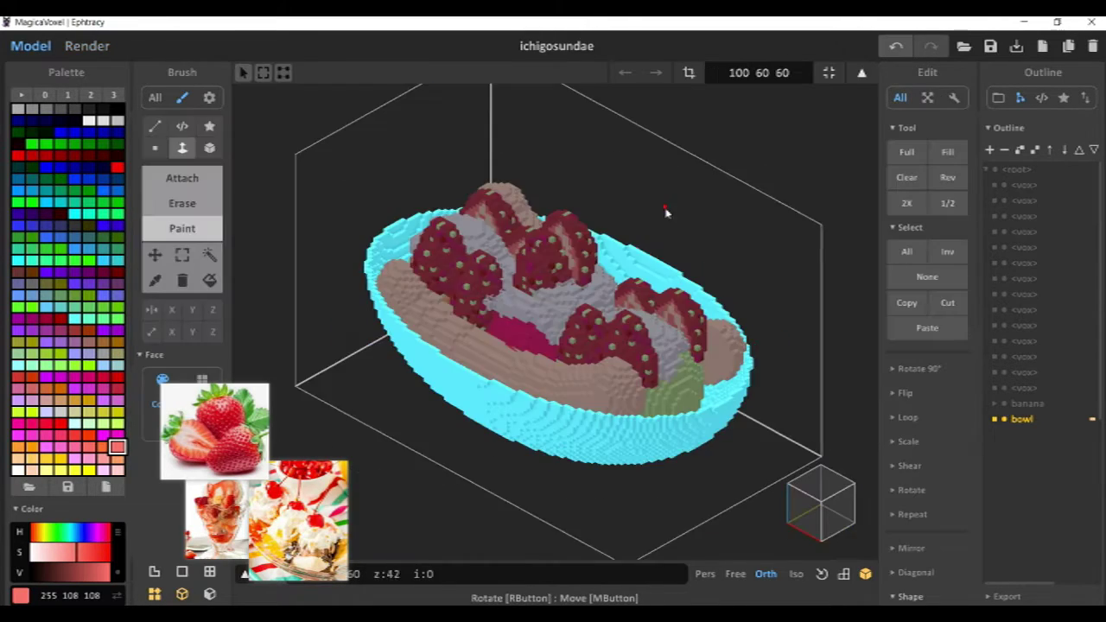
# Open the front banana for editing and attach a one-voxel dark brown (102, 51, 51) chocolate zigzag along its top.
pyautogui.press('Tab')
pyautogui.click(509, 363)
pyautogui.scroll(4, 518, 346)
pyautogui.moveTo(519, 293); pyautogui.dragTo(553, 362, button='right')
pyautogui.press('Tab')
pyautogui.doubleClick(359, 276)
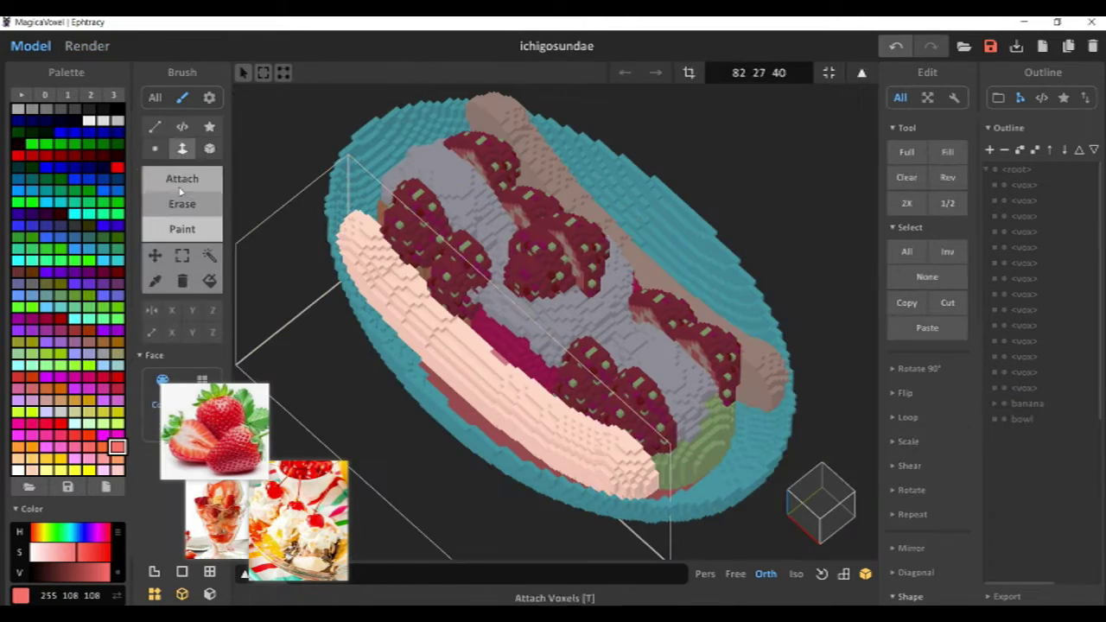
pyautogui.click(18, 272)
pyautogui.click(155, 149)
pyautogui.click(182, 179)
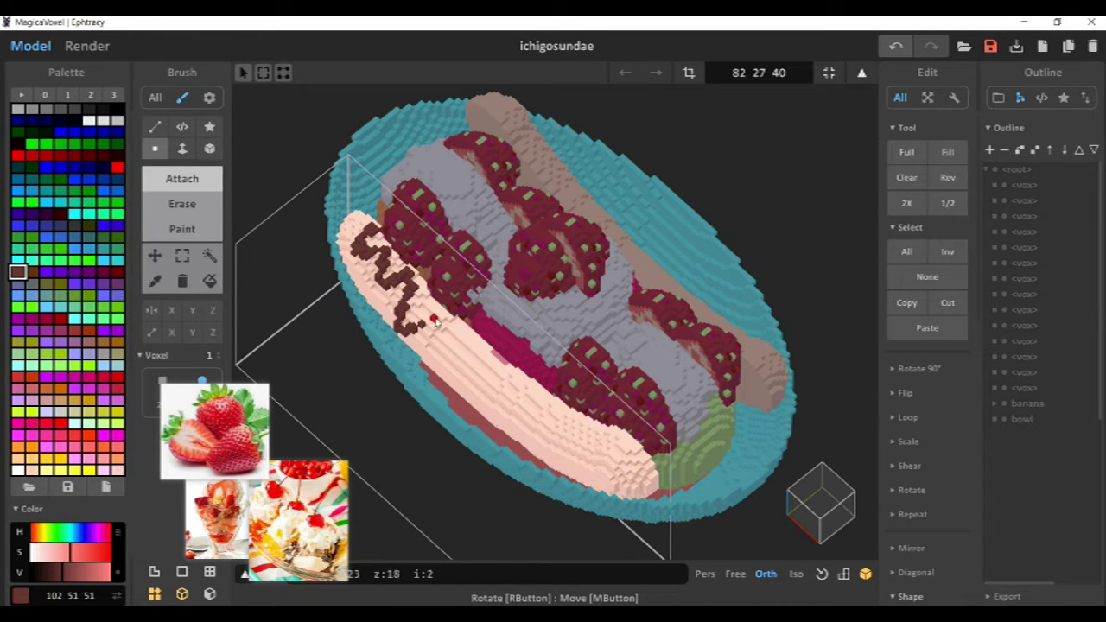
pyautogui.moveTo(469, 389); pyautogui.dragTo(510, 372)
pyautogui.moveTo(483, 380); pyautogui.dragTo(510, 415, button='right')
pyautogui.moveTo(486, 368); pyautogui.dragTo(506, 404)
pyautogui.moveTo(518, 415); pyautogui.dragTo(497, 380, button='right')
pyautogui.moveTo(535, 397); pyautogui.dragTo(499, 423)
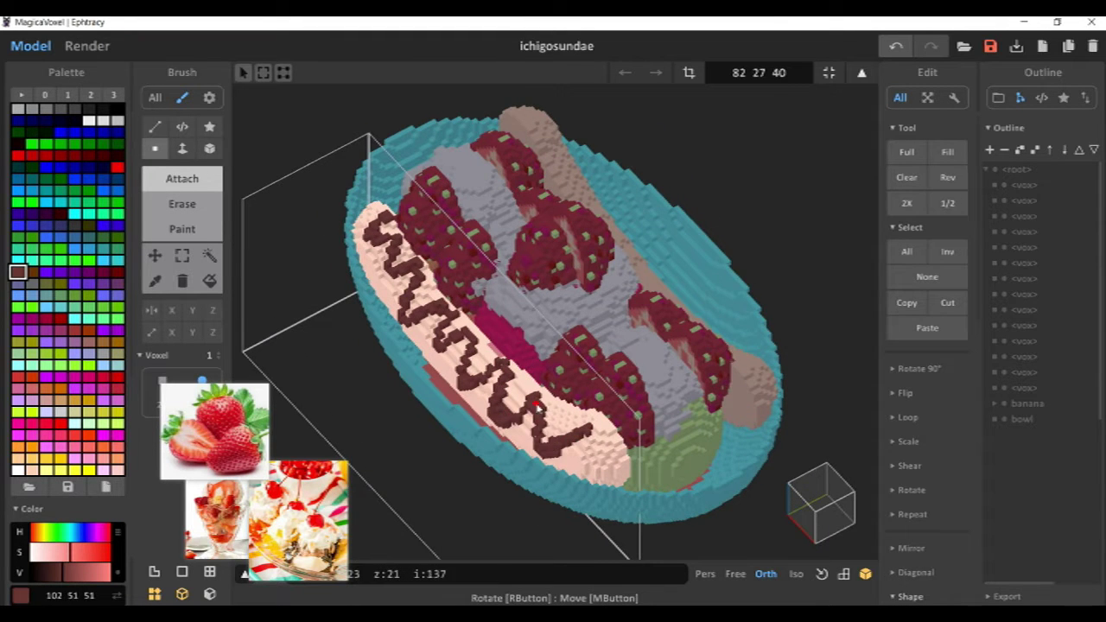
# Extend the chocolate zigzag to the front banana's end and check it in the render.
pyautogui.moveTo(535, 405); pyautogui.dragTo(529, 406, button='right')
pyautogui.moveTo(607, 459); pyautogui.dragTo(440, 372, button='right')
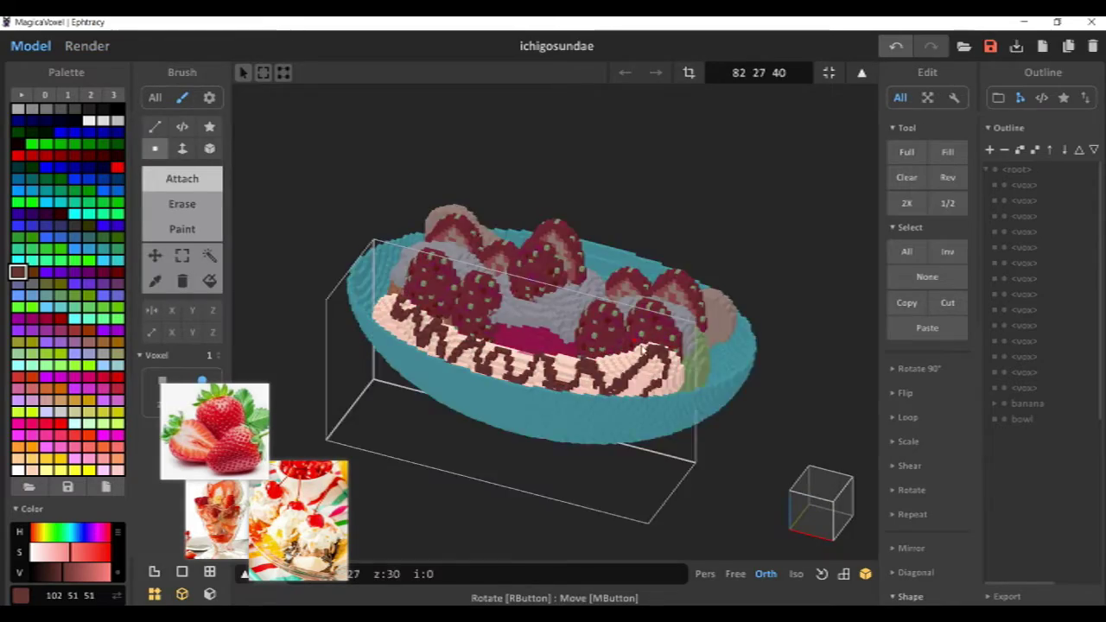
pyautogui.moveTo(605, 380); pyautogui.dragTo(529, 291, button='right')
pyautogui.click(71, 50)
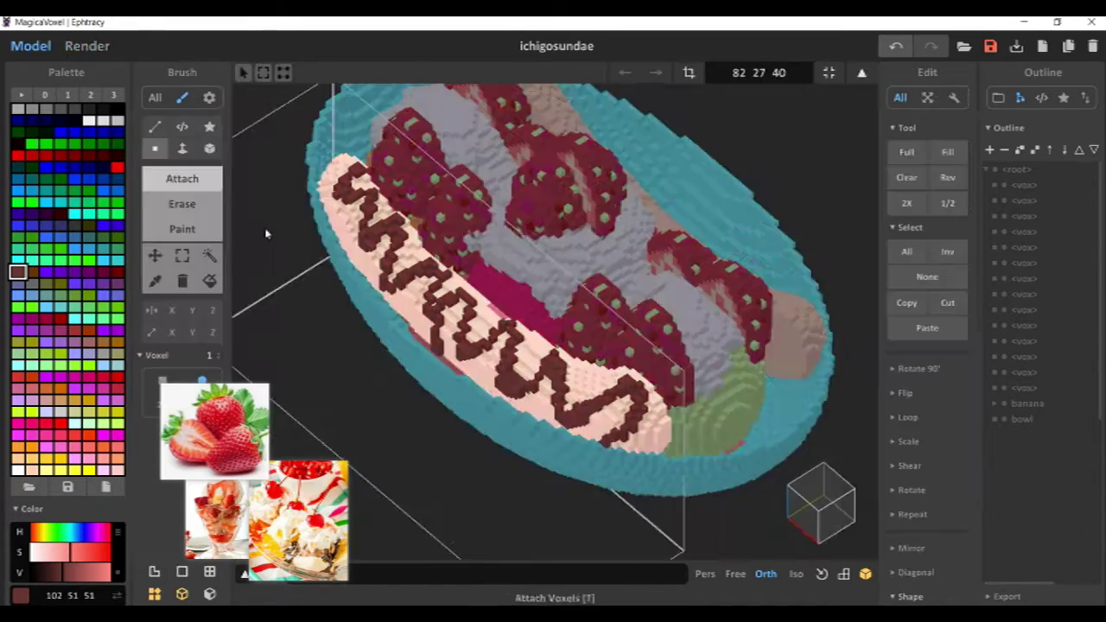
# Open the banana on the opposite side and draw a matching dark brown chocolate zigzag along it.
pyautogui.moveTo(267, 233); pyautogui.dragTo(615, 259, button='right')
pyautogui.press('Tab')
pyautogui.click(552, 393)
pyautogui.press('Tab')
pyautogui.moveTo(616, 237); pyautogui.dragTo(622, 243)
pyautogui.moveTo(511, 439); pyautogui.dragTo(676, 367, button='right')
pyautogui.moveTo(596, 368); pyautogui.dragTo(526, 387, button='right')
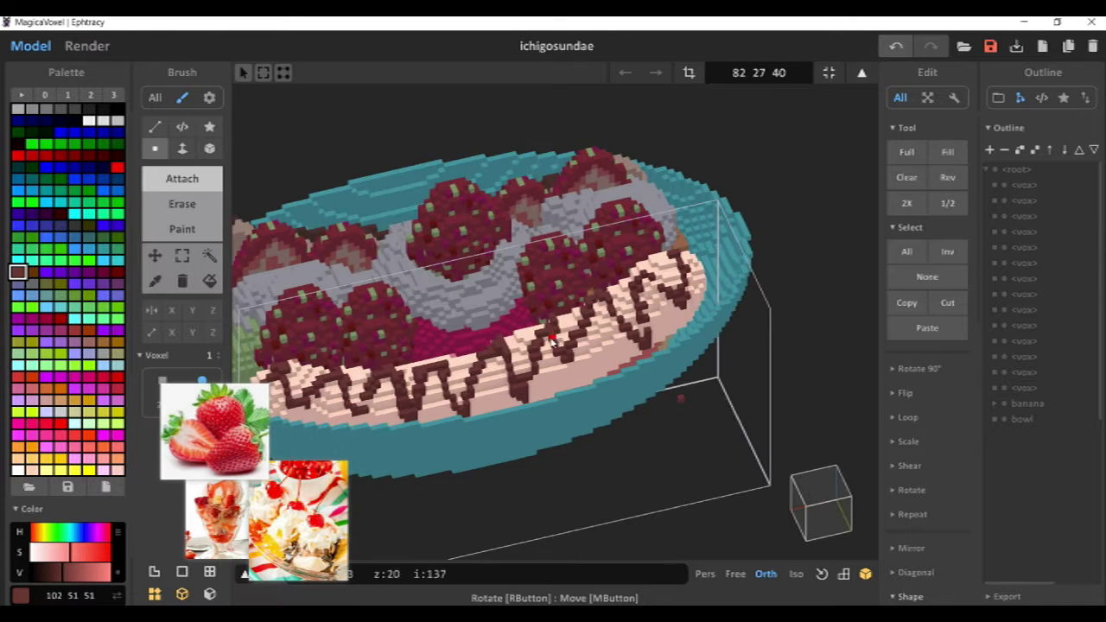
pyautogui.moveTo(553, 338); pyautogui.dragTo(704, 268, button='right')
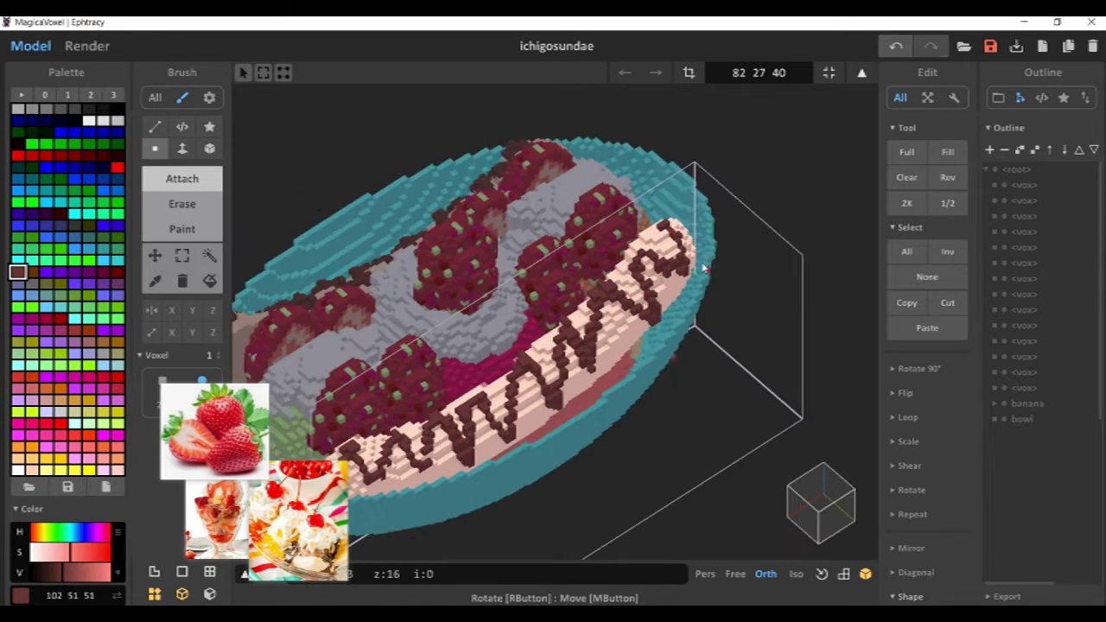
# Reopen the front banana and paint light grey (221, 221, 221) highlights on its chocolate zigzag.
pyautogui.scroll(-3, 639, 303)
pyautogui.moveTo(498, 299); pyautogui.dragTo(735, 308, button='right')
pyautogui.press('Tab')
pyautogui.click(639, 380)
pyautogui.press('Tab')
pyautogui.scroll(4, 674, 414)
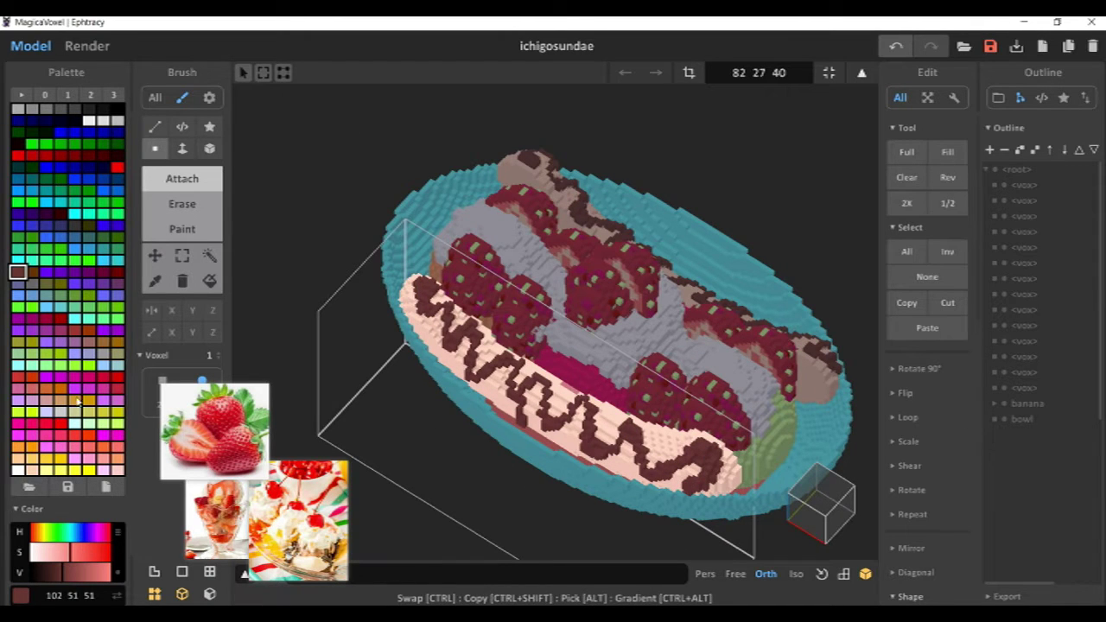
pyautogui.click(47, 400)
pyautogui.press('g')
pyautogui.click(429, 287)
pyautogui.hotkey('ctrl', 'z')
pyautogui.click(104, 121)
pyautogui.click(426, 284)
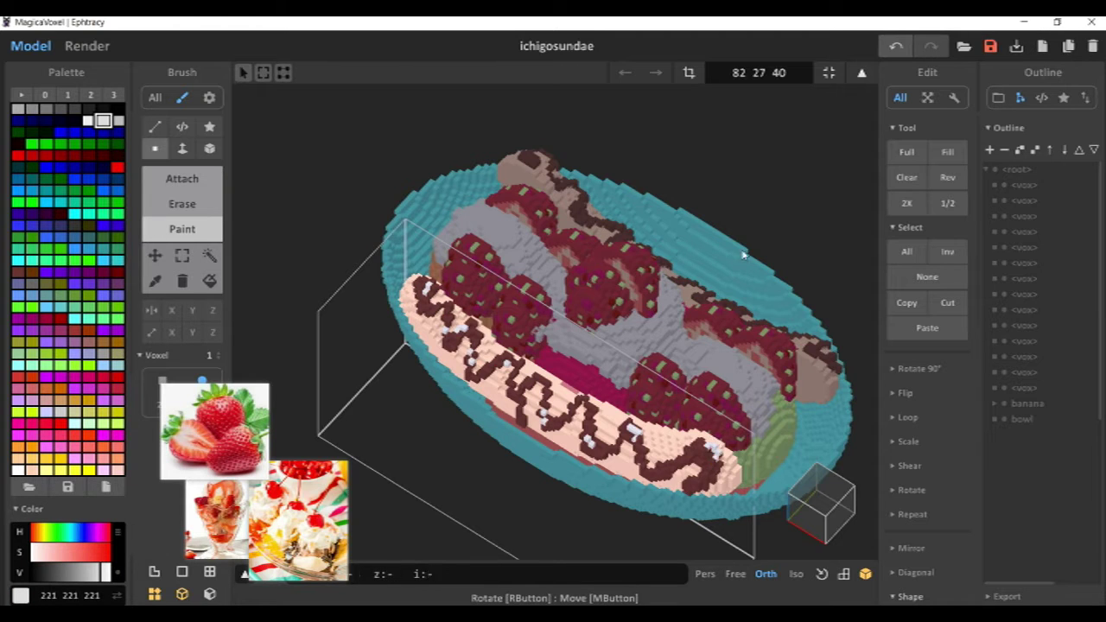
# Undo the light grey highlights on the front banana's chocolate zigzag and check the plain drizzle in the render.
pyautogui.hotkey('ctrl', 'z')
pyautogui.hotkey('ctrl', 'z')
pyautogui.hotkey('ctrl', 'z')
pyautogui.hotkey('ctrl', 'z')
pyautogui.hotkey('ctrl', 'z')
pyautogui.hotkey('ctrl', 'z')
pyautogui.click(86, 46)
pyautogui.scroll(-3, 617, 217)
pyautogui.moveTo(617, 216); pyautogui.dragTo(610, 208, button='right')
pyautogui.press('F1')
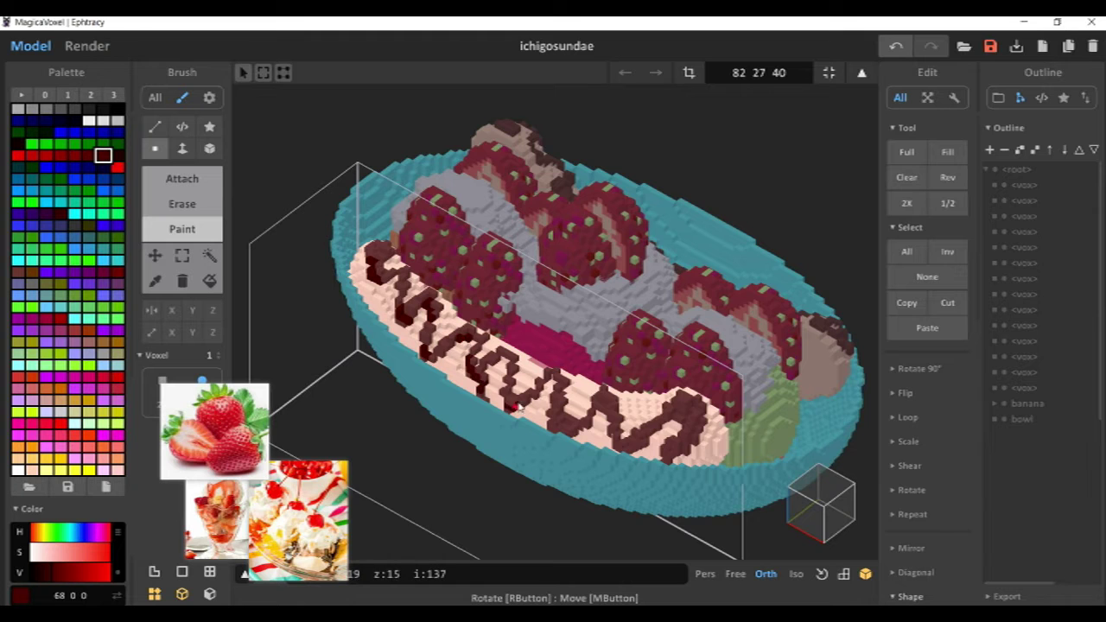
# Paint very dark brown (68, 0, 0) shadows along the shaded sides of the front banana's chocolate zigzag.
pyautogui.scroll(3, 449, 311)
pyautogui.moveTo(490, 391); pyautogui.dragTo(510, 397, button='right')
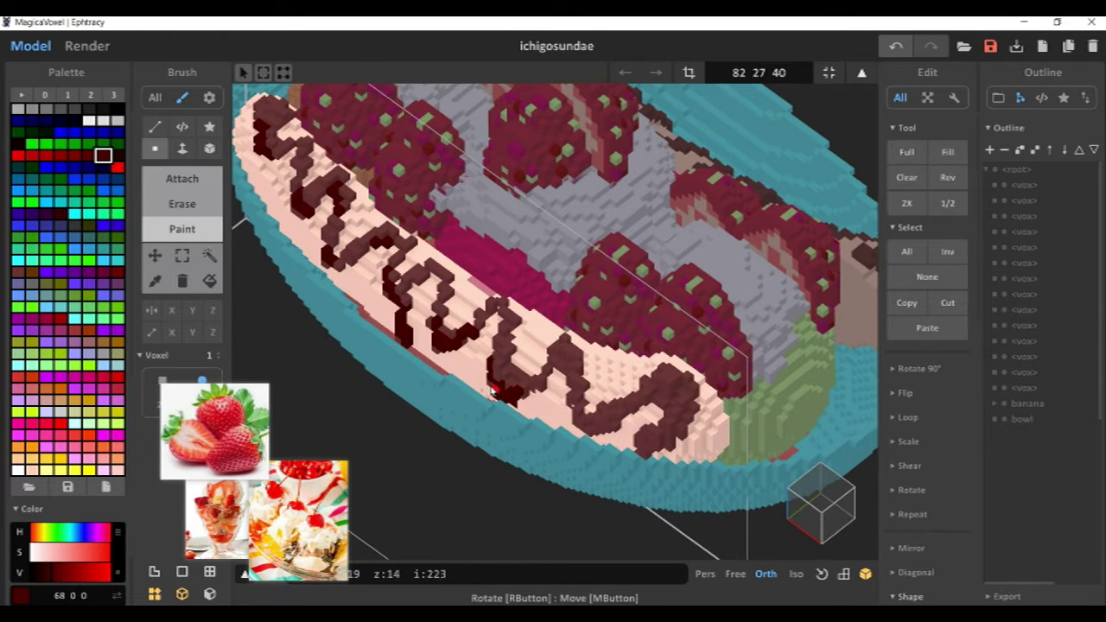
pyautogui.moveTo(655, 408); pyautogui.dragTo(721, 436, button='right')
pyautogui.moveTo(536, 357); pyautogui.dragTo(402, 276, button='right')
pyautogui.moveTo(477, 308); pyautogui.dragTo(709, 321, button='right')
pyautogui.moveTo(683, 369); pyautogui.dragTo(705, 361, button='right')
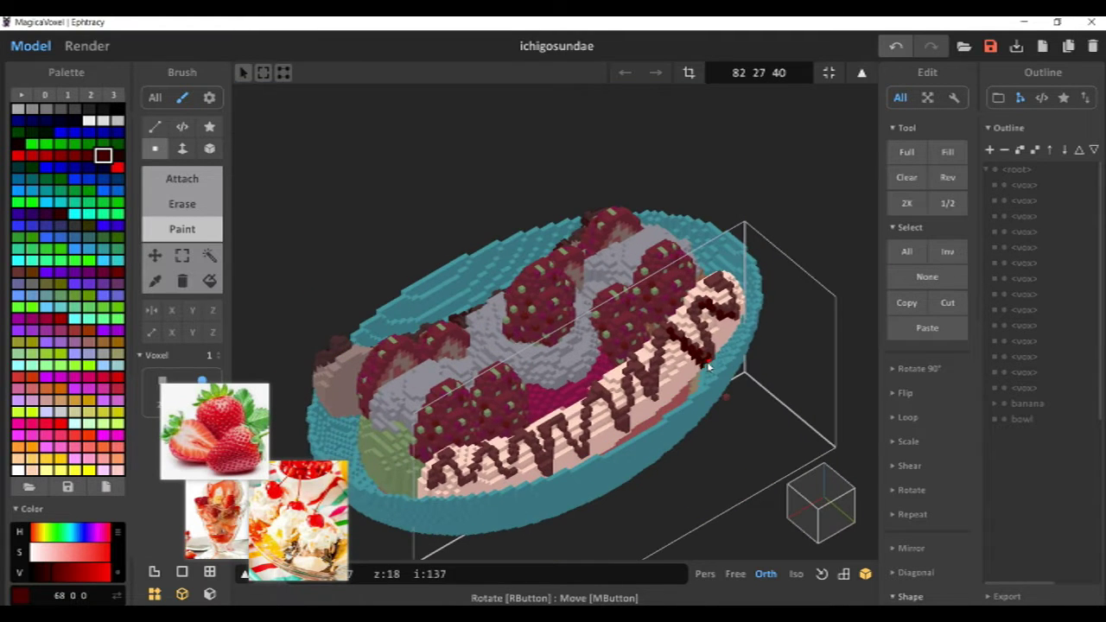
pyautogui.scroll(3, 663, 382)
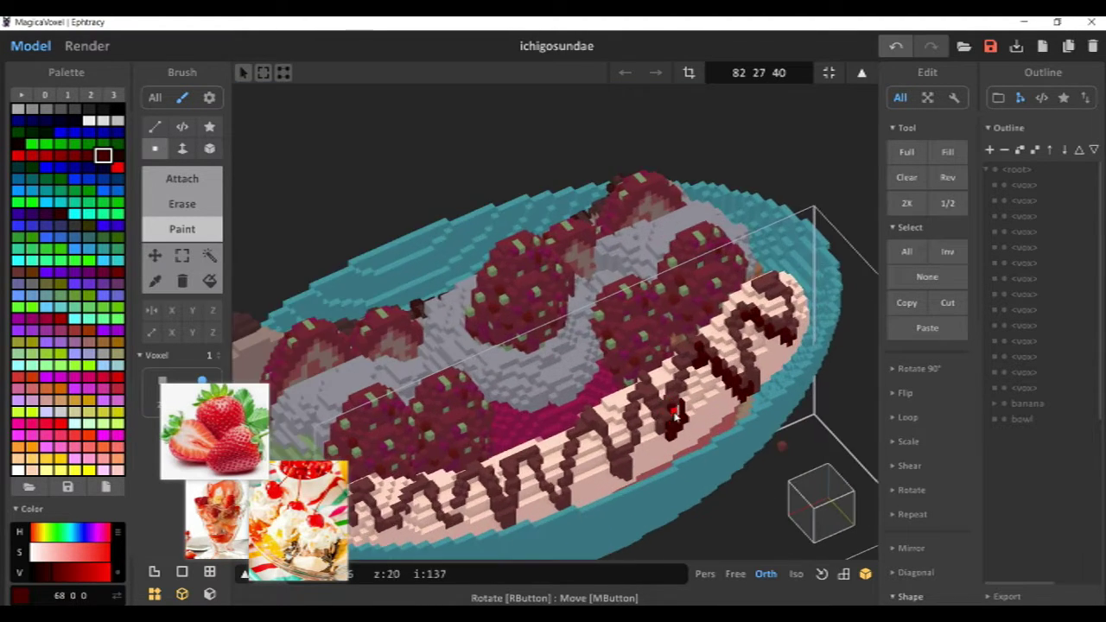
pyautogui.moveTo(679, 405); pyautogui.dragTo(676, 372, button='right')
pyautogui.scroll(3, 604, 380)
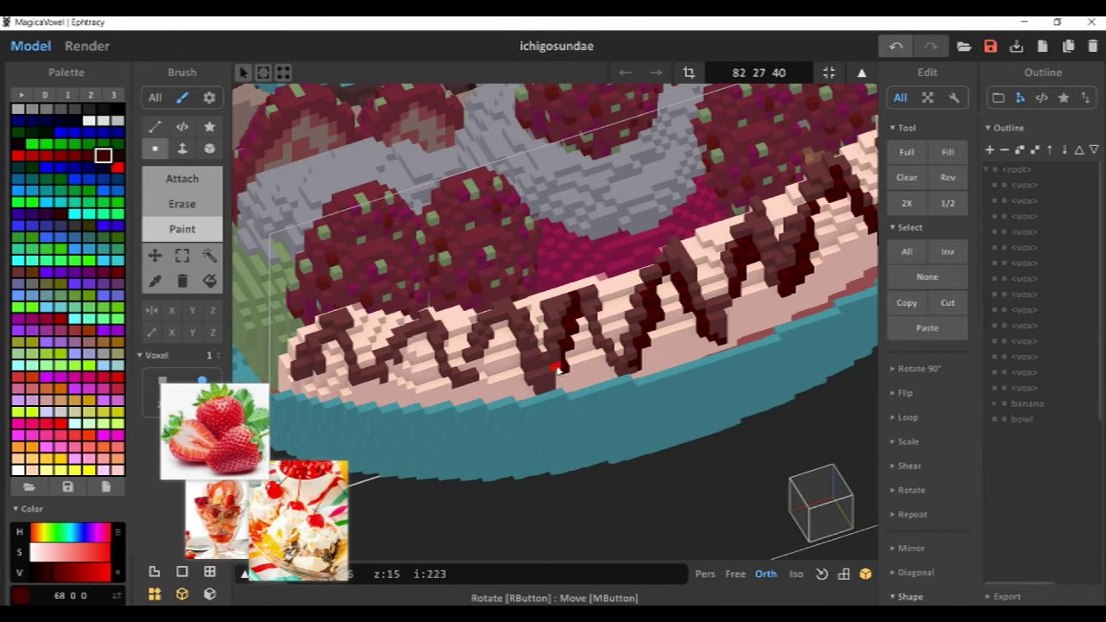
pyautogui.moveTo(554, 233); pyautogui.dragTo(465, 341, button='right')
pyautogui.moveTo(368, 296); pyautogui.dragTo(619, 371, button='right')
pyautogui.scroll(-5, 668, 339)
# Leave the front banana and check the shaded chocolate drizzle in the render.
pyautogui.press('Tab')
pyautogui.doubleClick(417, 245)
pyautogui.moveTo(417, 245); pyautogui.dragTo(553, 285, button='right')
pyautogui.click(87, 52)
pyautogui.click(31, 47)
# Open the whipped cream for editing and paint light grey shading voxels over its surface.
pyautogui.scroll(2, 484, 268)
pyautogui.doubleClick(517, 292)
pyautogui.scroll(4, 363, 311)
pyautogui.click(155, 281)
pyautogui.click(380, 180)
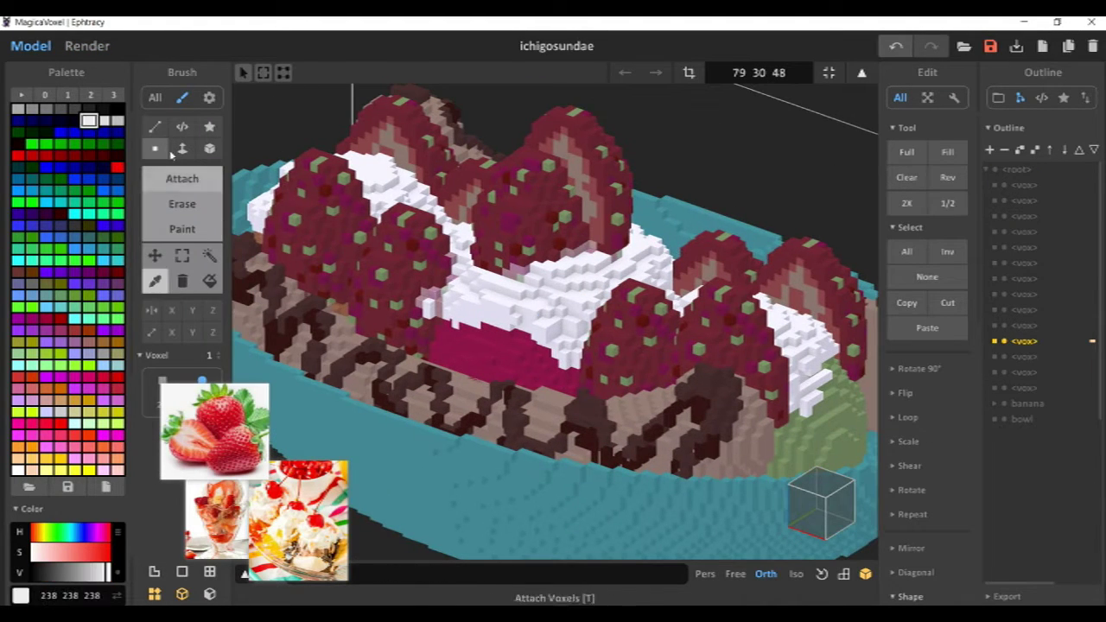
pyautogui.click(118, 121)
pyautogui.click(180, 229)
pyautogui.moveTo(533, 316); pyautogui.dragTo(672, 320, button='right')
pyautogui.moveTo(633, 279); pyautogui.dragTo(600, 396, button='right')
pyautogui.moveTo(641, 469)
pyautogui.mouseDown(button='right')
pyautogui.moveTo(741, 341)
pyautogui.moveTo(617, 415)
pyautogui.moveTo(501, 406)
pyautogui.mouseUp(button='right')
pyautogui.scroll(-4, 740, 340)
# Attach off-white (238, 238, 238) voxels to the whipped cream and check it in the render.
pyautogui.click(182, 179)
pyautogui.click(155, 281)
pyautogui.click(428, 400)
pyautogui.moveTo(456, 372); pyautogui.dragTo(389, 324, button='right')
pyautogui.click(87, 47)
pyautogui.moveTo(605, 346); pyautogui.dragTo(510, 315, button='right')
pyautogui.scroll(-5, 518, 346)
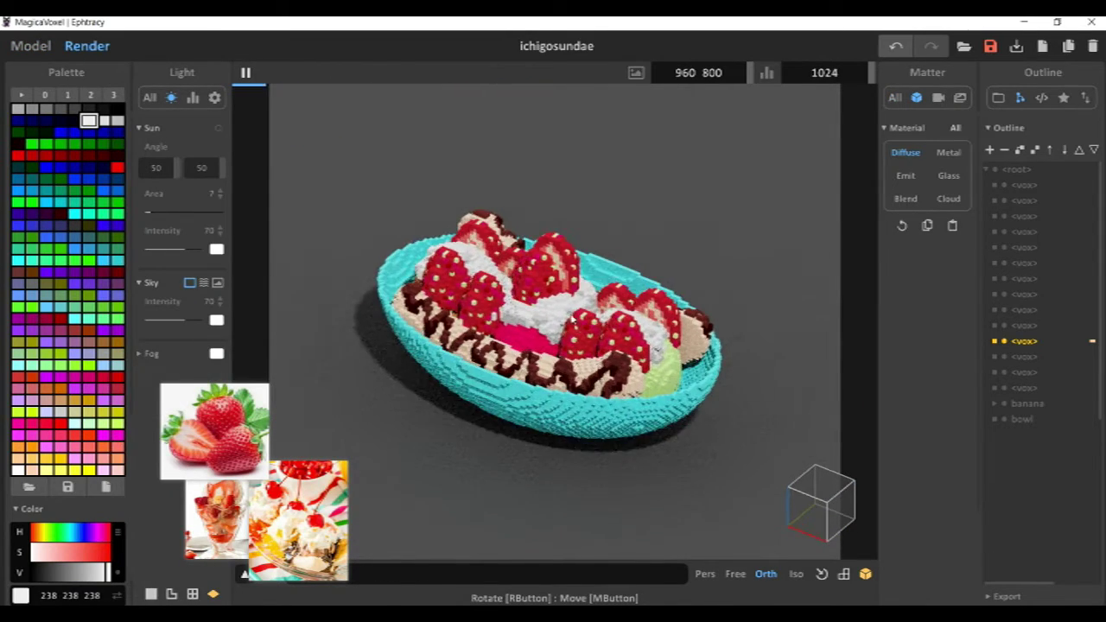
pyautogui.scroll(3, 506, 314)
# Open the pink ice cream scoop and paint scattered dark red (170, 0, 0) specks on both sides, hiding the bananas for access.
pyautogui.click(31, 46)
pyautogui.doubleClick(509, 340)
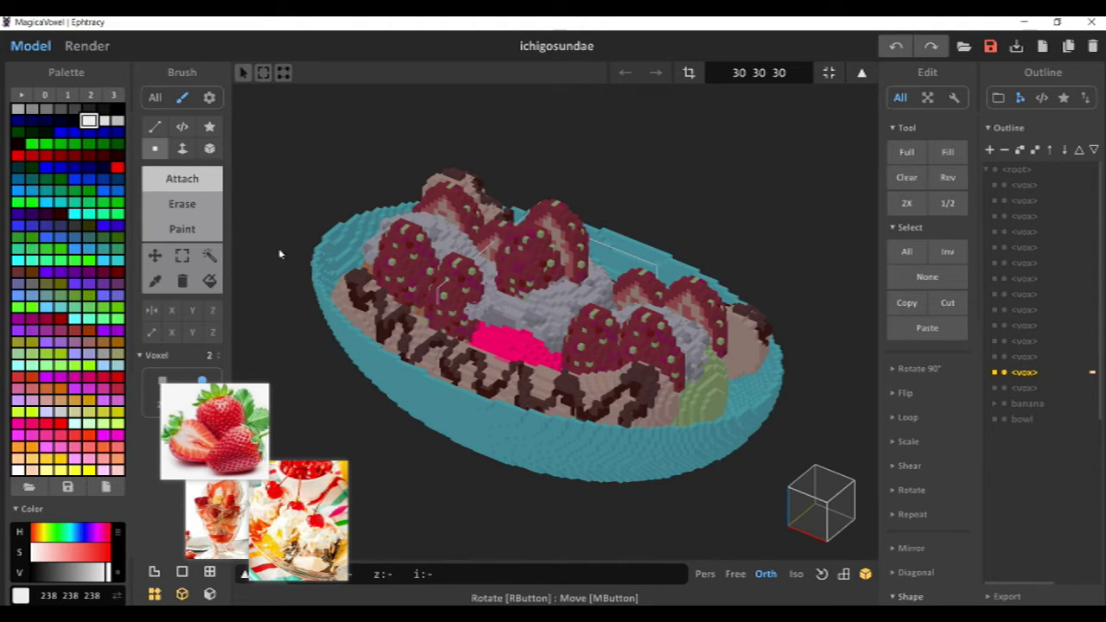
pyautogui.click(182, 228)
pyautogui.click(45, 155)
pyautogui.moveTo(584, 361)
pyautogui.mouseDown(button='right')
pyautogui.moveTo(553, 400)
pyautogui.moveTo(507, 393)
pyautogui.mouseUp(button='right')
pyautogui.click(1004, 404)
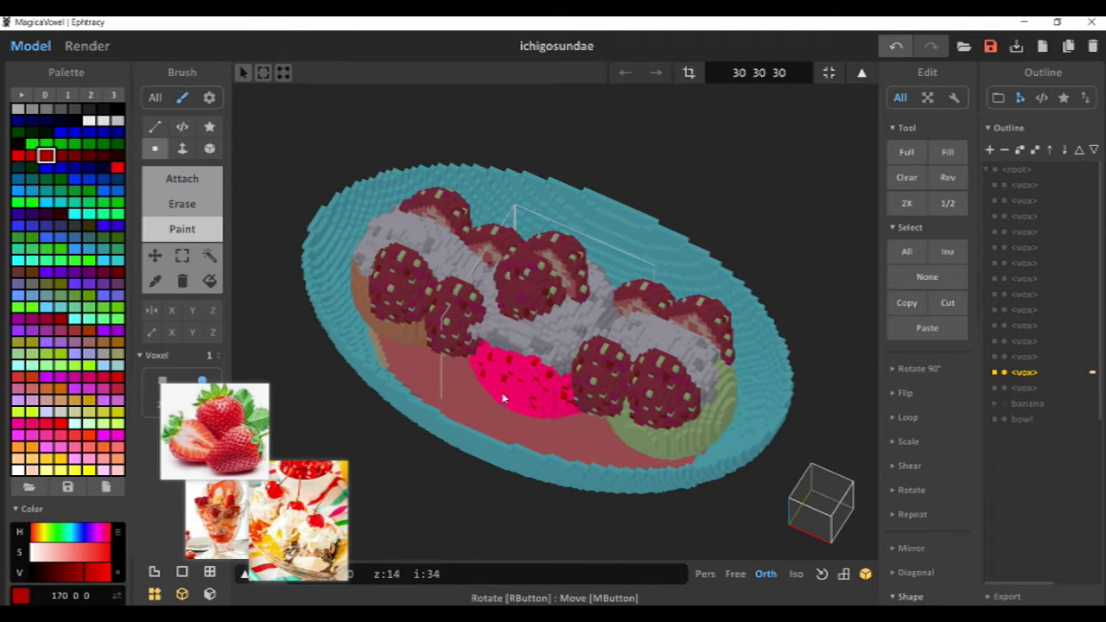
pyautogui.moveTo(564, 419); pyautogui.dragTo(474, 382, button='right')
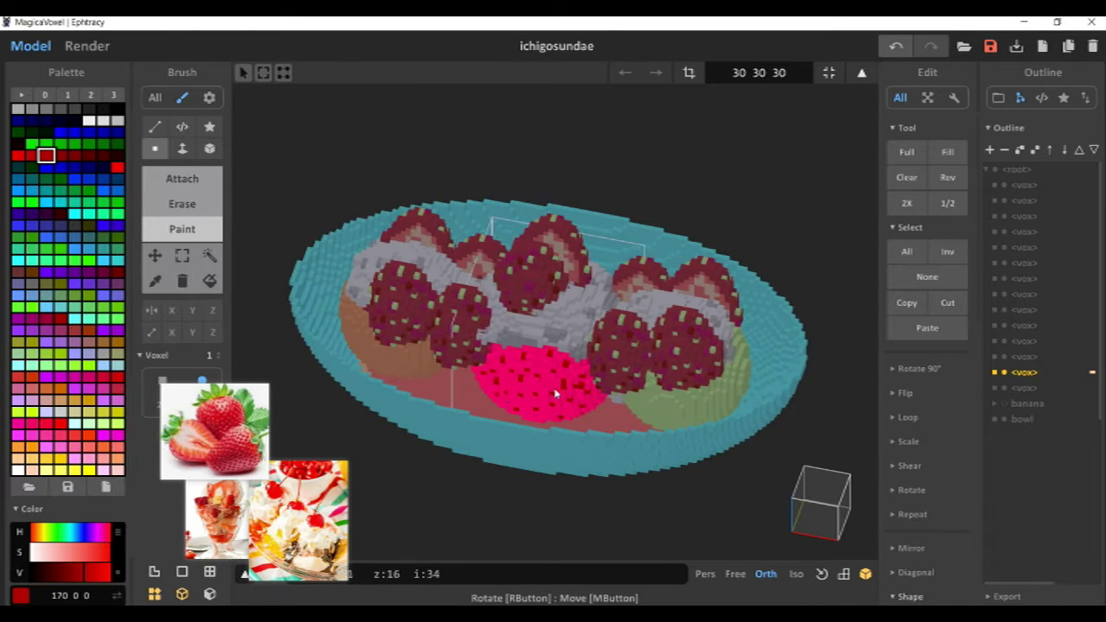
pyautogui.moveTo(580, 413); pyautogui.dragTo(603, 365, button='right')
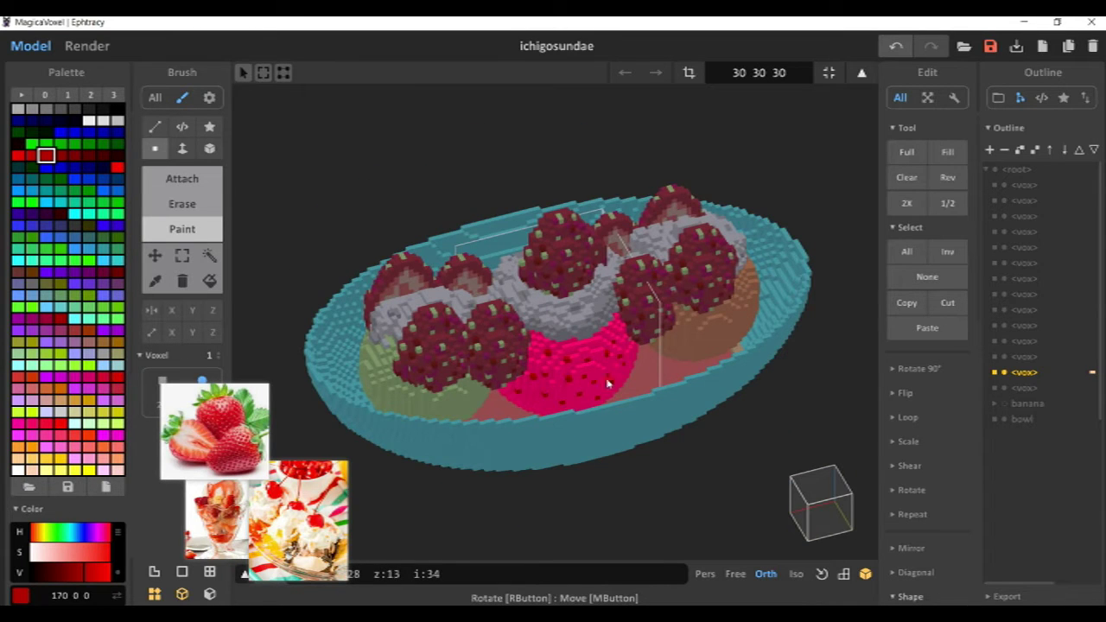
pyautogui.moveTo(594, 348); pyautogui.dragTo(578, 360, button='right')
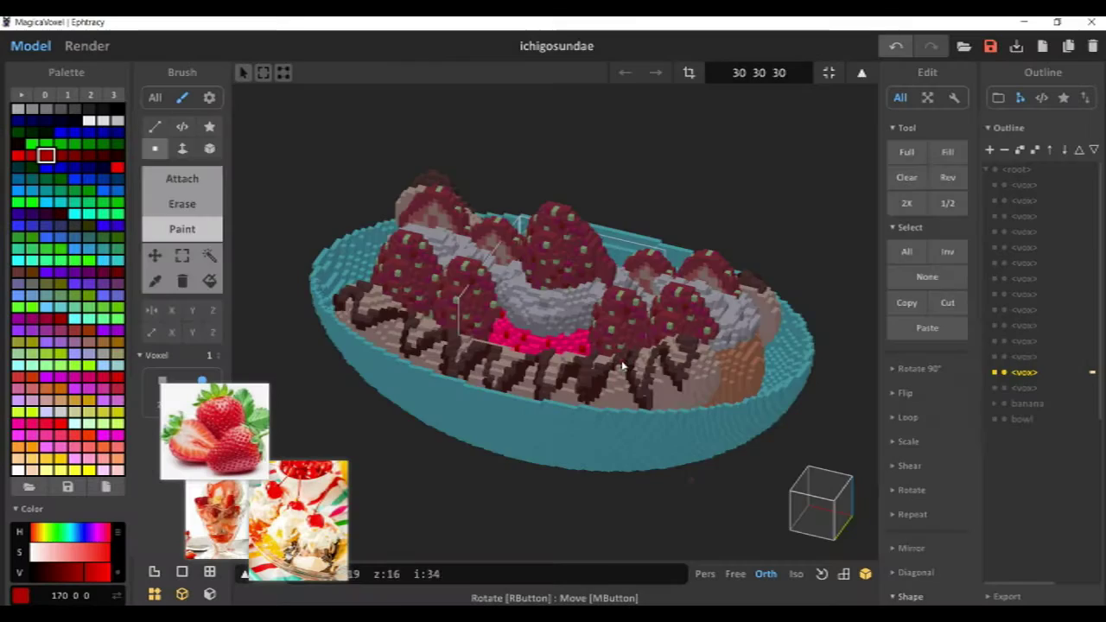
# Open the orange scoop, paint scattered brown (153, 102, 0) specks on it, and lighten the speck colour to (202, 154, 0).
pyautogui.press('Tab')
pyautogui.press('Tab')
pyautogui.press('Tab')
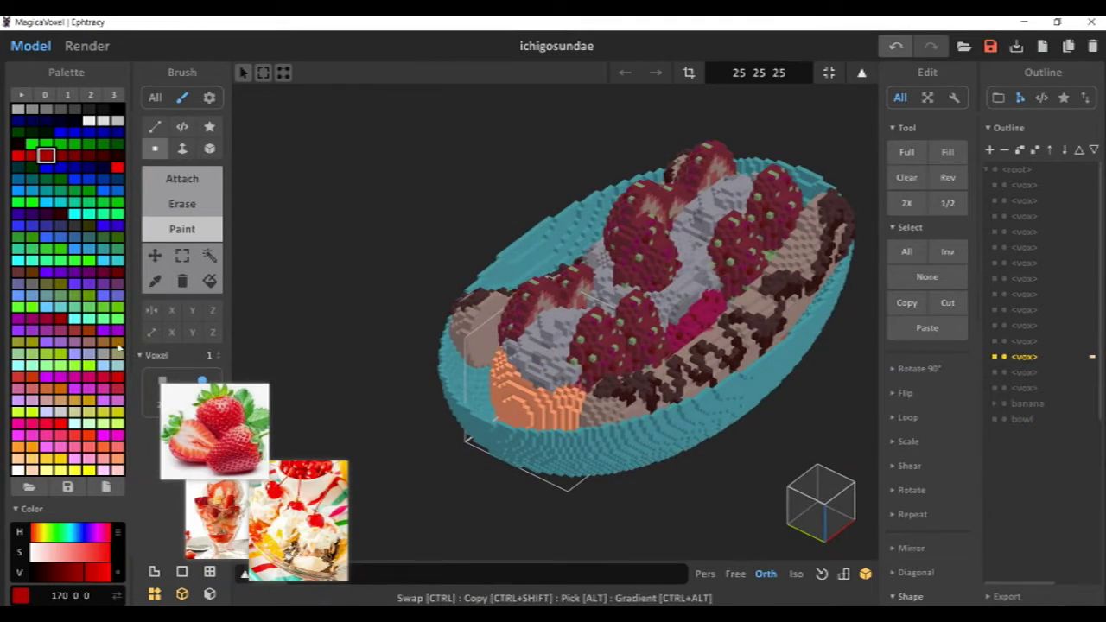
pyautogui.click(119, 346)
pyautogui.click(497, 379)
pyautogui.click(524, 395)
pyautogui.click(567, 372)
pyautogui.moveTo(510, 380)
pyautogui.mouseDown(button='right')
pyautogui.moveTo(586, 426)
pyautogui.moveTo(742, 356)
pyautogui.moveTo(702, 394)
pyautogui.moveTo(678, 388)
pyautogui.mouseUp(button='right')
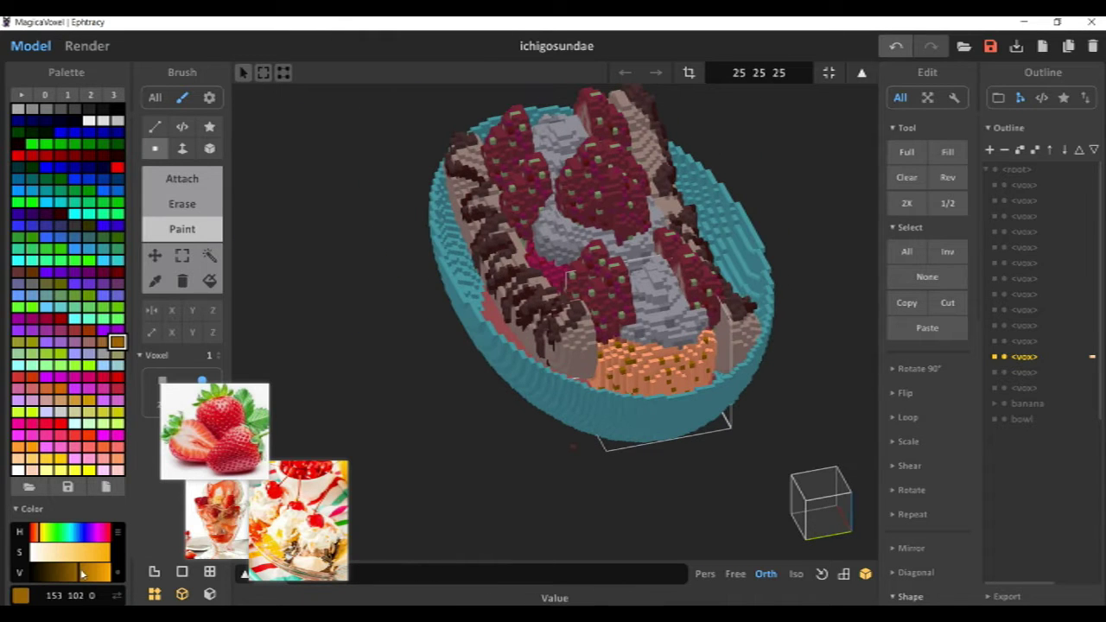
pyautogui.moveTo(42, 539); pyautogui.dragTo(45, 543)
pyautogui.press('Tab')
# Open the pale green scoop and paint scattered bright green (51, 255, 102) specks over its visible surface.
pyautogui.moveTo(360, 405); pyautogui.dragTo(553, 380, button='right')
pyautogui.doubleClick(484, 335)
pyautogui.moveTo(484, 406); pyautogui.dragTo(462, 372, button='right')
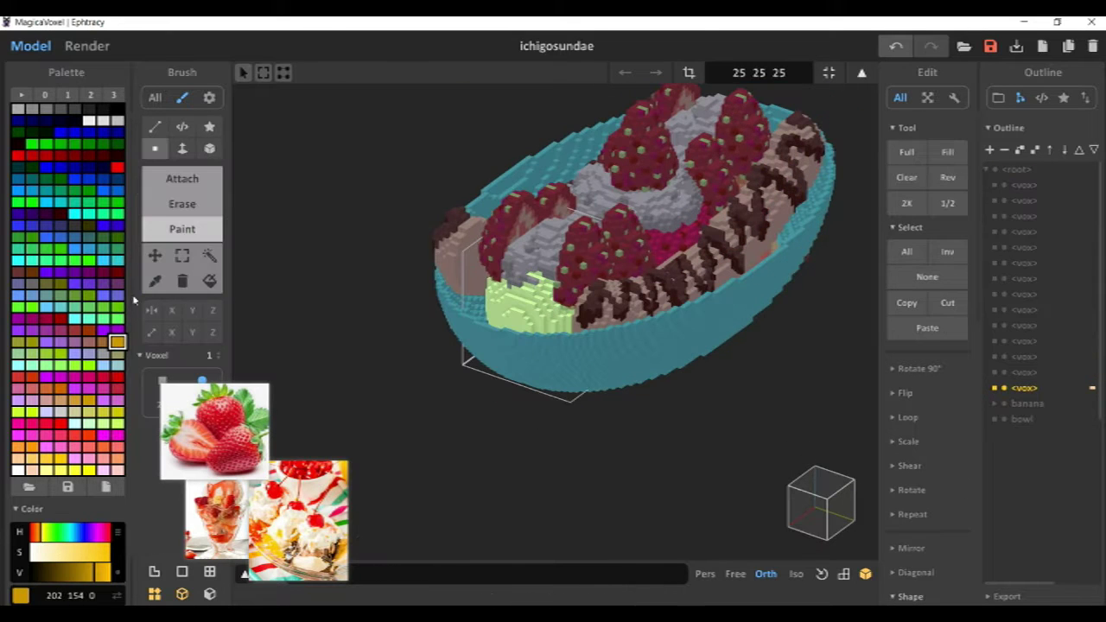
pyautogui.click(60, 260)
pyautogui.click(516, 312)
pyautogui.moveTo(565, 324); pyautogui.dragTo(544, 346, button='right')
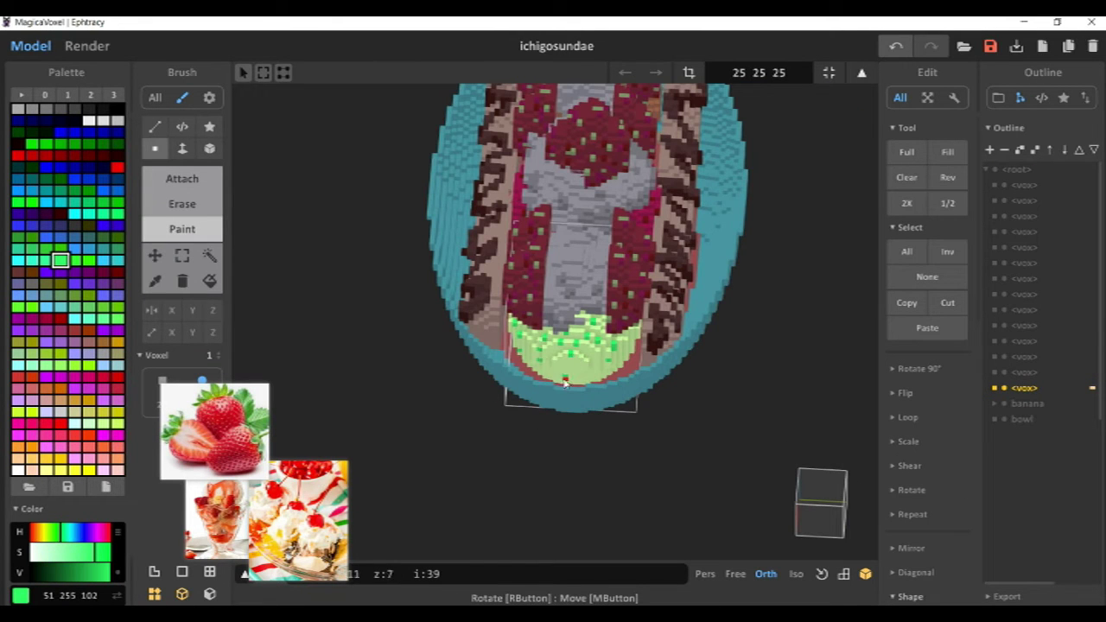
pyautogui.scroll(-4, 627, 357)
pyautogui.moveTo(553, 386); pyautogui.dragTo(582, 321, button='right')
# Check the green scoop in the render and soften its speck colour to (119, 255, 153).
pyautogui.click(88, 45)
pyautogui.moveTo(582, 321); pyautogui.dragTo(723, 399, button='middle')
pyautogui.click(31, 46)
pyautogui.scroll(4, 613, 371)
pyautogui.moveTo(618, 367); pyautogui.dragTo(599, 414, button='right')
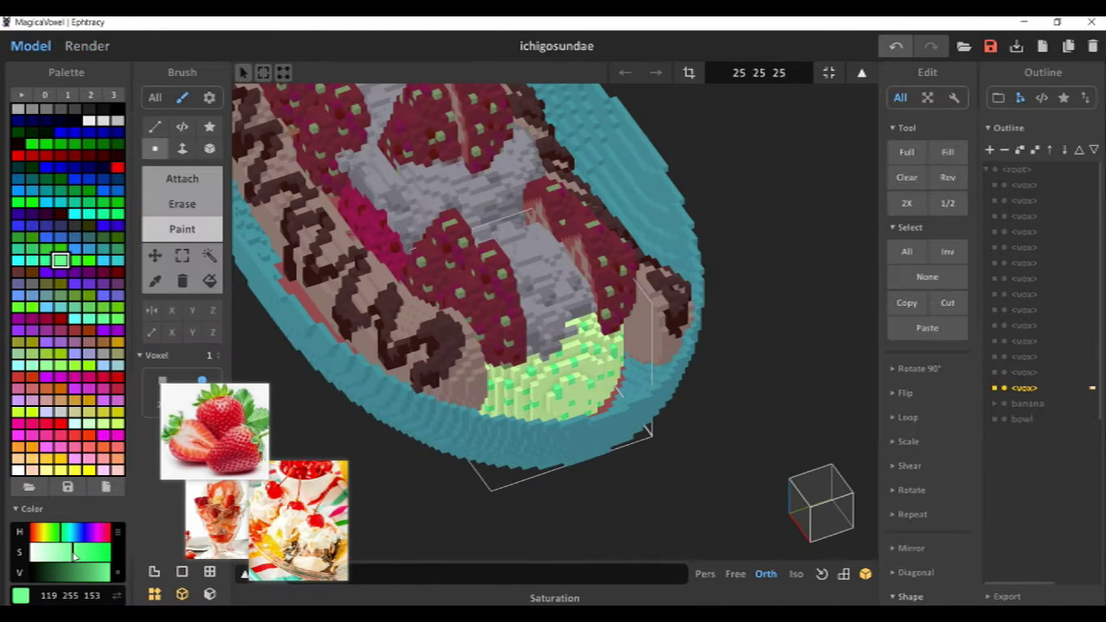
# Examine the rendered sundae from several low and high angles.
pyautogui.click(86, 45)
pyautogui.moveTo(549, 350); pyautogui.dragTo(586, 403, button='right')
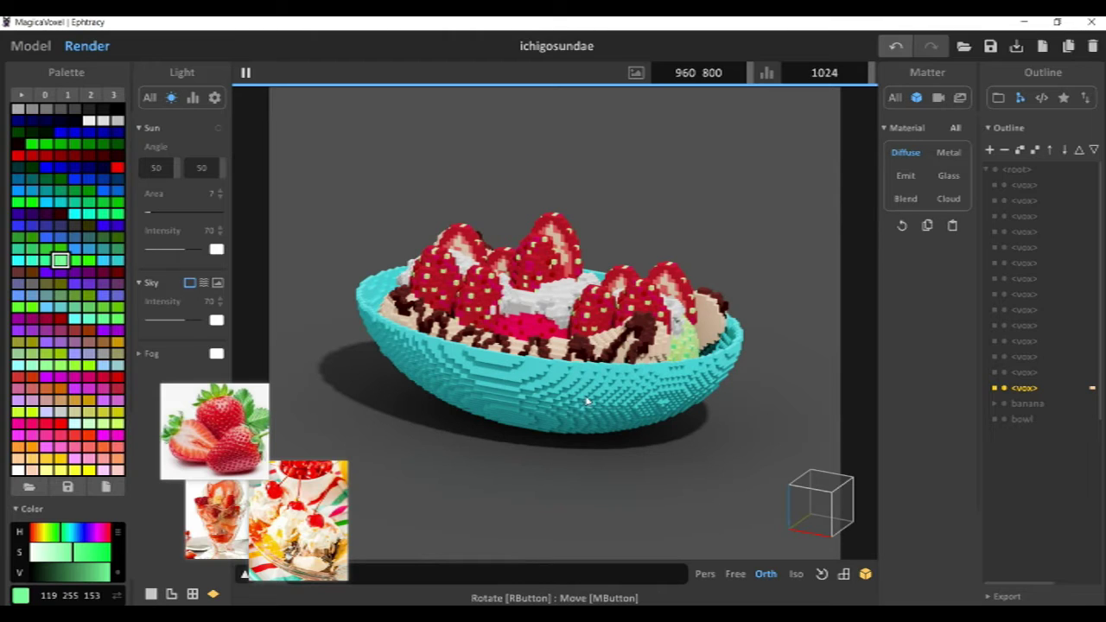
pyautogui.moveTo(586, 401); pyautogui.dragTo(472, 351, button='right')
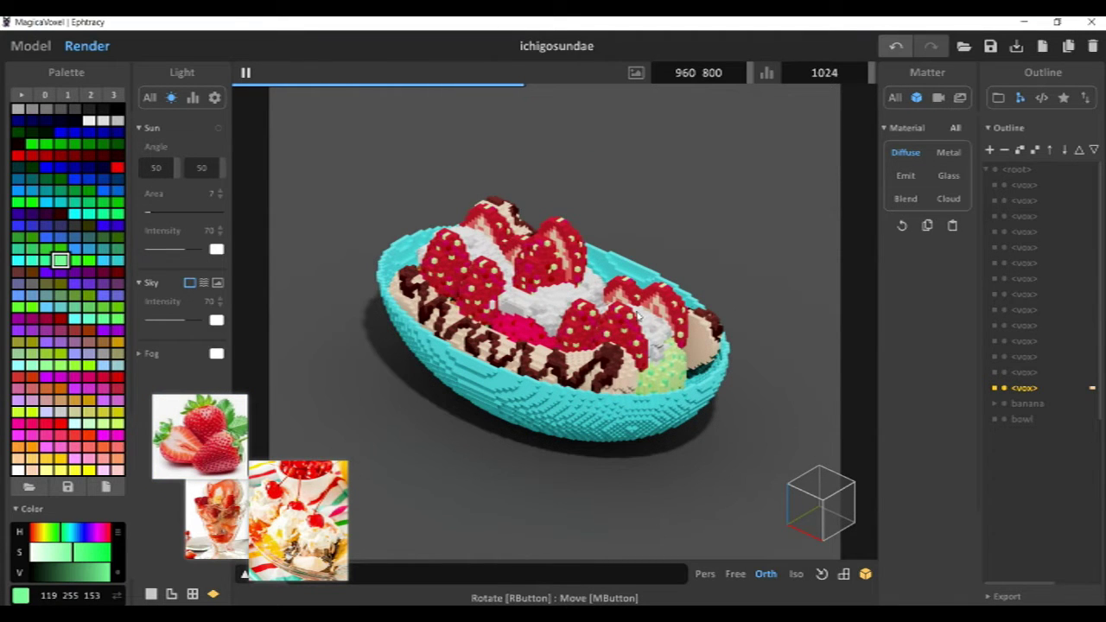
pyautogui.moveTo(638, 316); pyautogui.dragTo(650, 357, button='right')
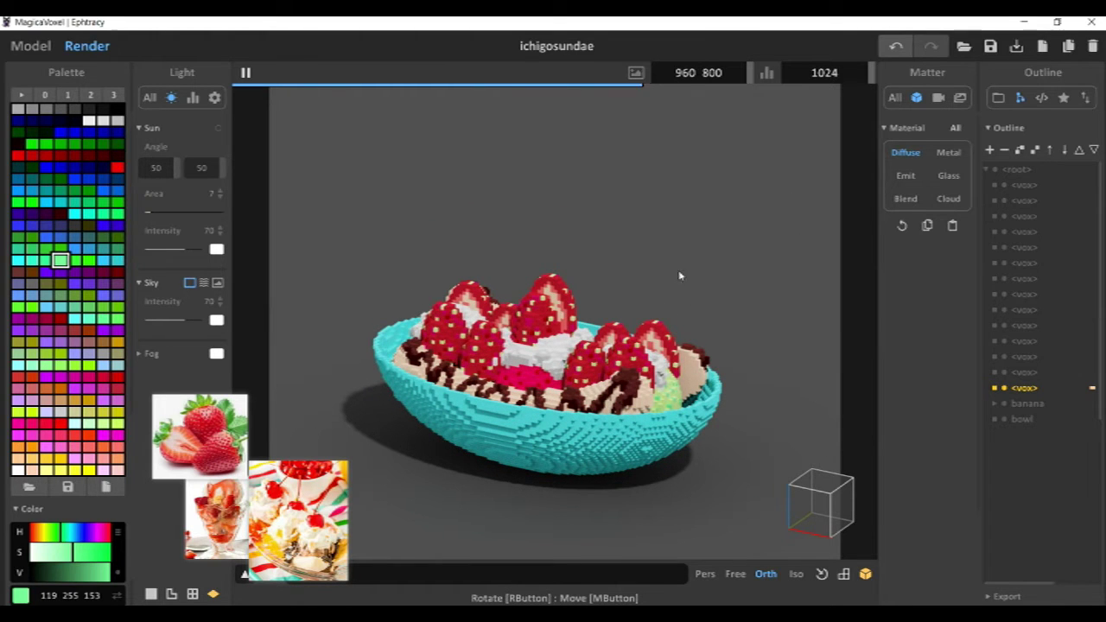
pyautogui.moveTo(622, 327); pyautogui.dragTo(646, 300, button='right')
# Open several of the sundae's parts in turn with the Erase brush and inspect them for stray voxels.
pyautogui.click(31, 47)
pyautogui.press('Tab')
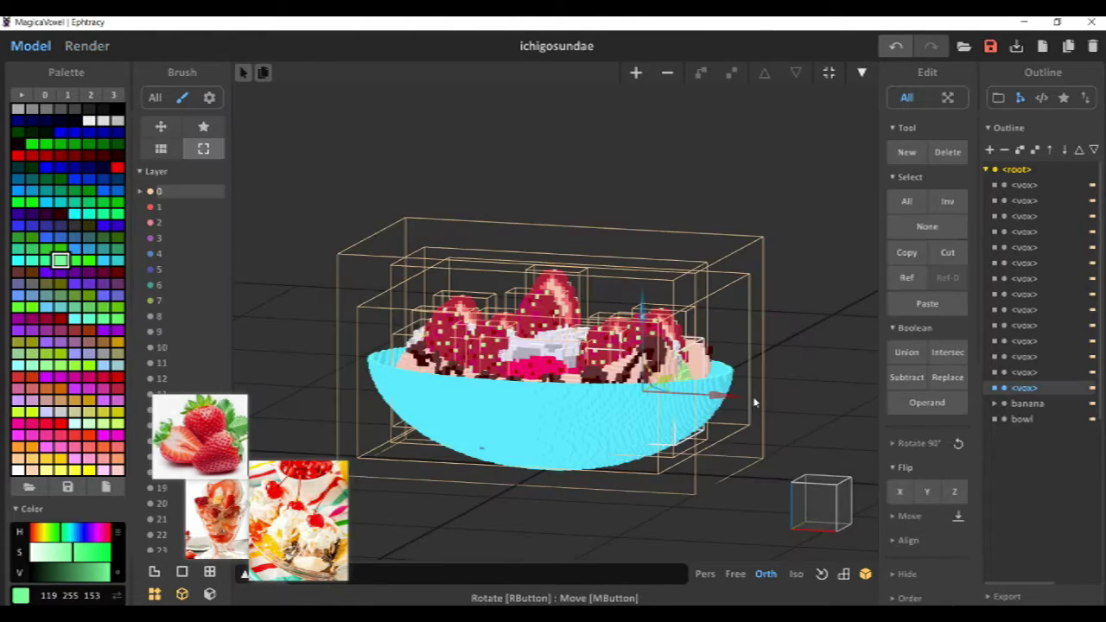
pyautogui.doubleClick(704, 390)
pyautogui.moveTo(566, 399)
pyautogui.mouseDown(button='right')
pyautogui.moveTo(663, 313)
pyautogui.moveTo(626, 406)
pyautogui.moveTo(575, 358)
pyautogui.moveTo(796, 291)
pyautogui.mouseUp(button='right')
pyautogui.scroll(5, 626, 405)
pyautogui.click(207, 205)
pyautogui.scroll(-3, 796, 291)
pyautogui.press('Tab')
pyautogui.doubleClick(524, 302)
pyautogui.moveTo(524, 302)
pyautogui.mouseDown(button='right')
pyautogui.moveTo(506, 306)
pyautogui.moveTo(607, 312)
pyautogui.moveTo(580, 297)
pyautogui.mouseUp(button='right')
pyautogui.press('Tab')
pyautogui.doubleClick(635, 359)
pyautogui.click(636, 361)
pyautogui.press('Tab')
pyautogui.doubleClick(443, 273)
pyautogui.press('Tab')
pyautogui.moveTo(570, 346); pyautogui.dragTo(593, 419, button='right')
pyautogui.press('Tab')
# Inspect the bowl's underside up close, toggling the bowl's visibility to see what lies behind it.
pyautogui.moveTo(553, 463); pyautogui.dragTo(543, 365, button='right')
pyautogui.doubleClick(669, 342)
pyautogui.scroll(5, 543, 365)
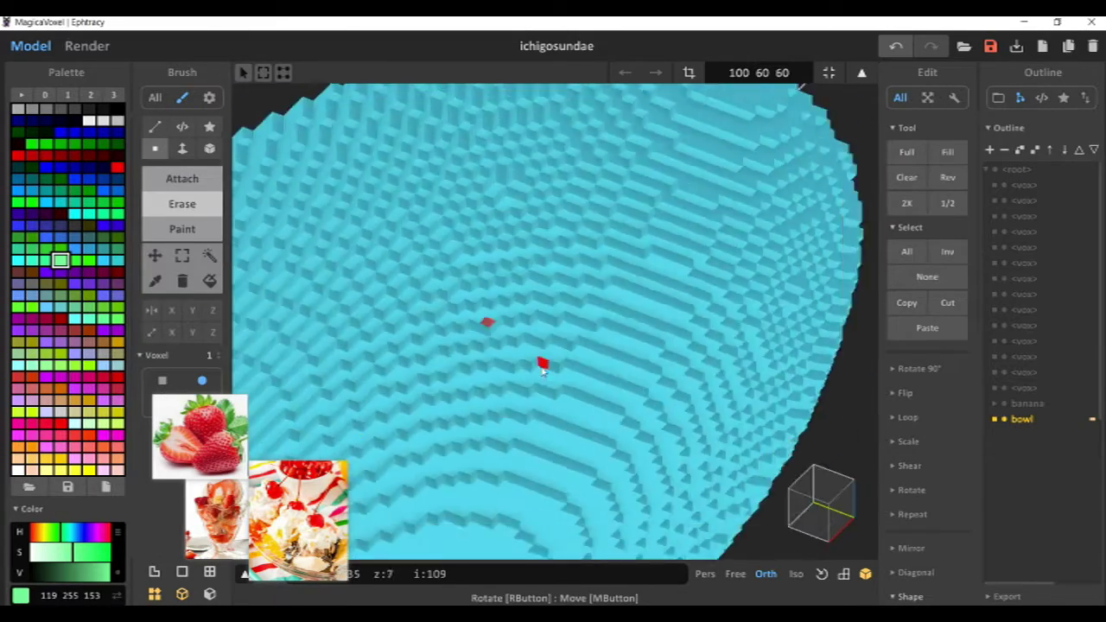
pyautogui.scroll(-5, 520, 271)
pyautogui.moveTo(521, 271); pyautogui.dragTo(509, 286, button='right')
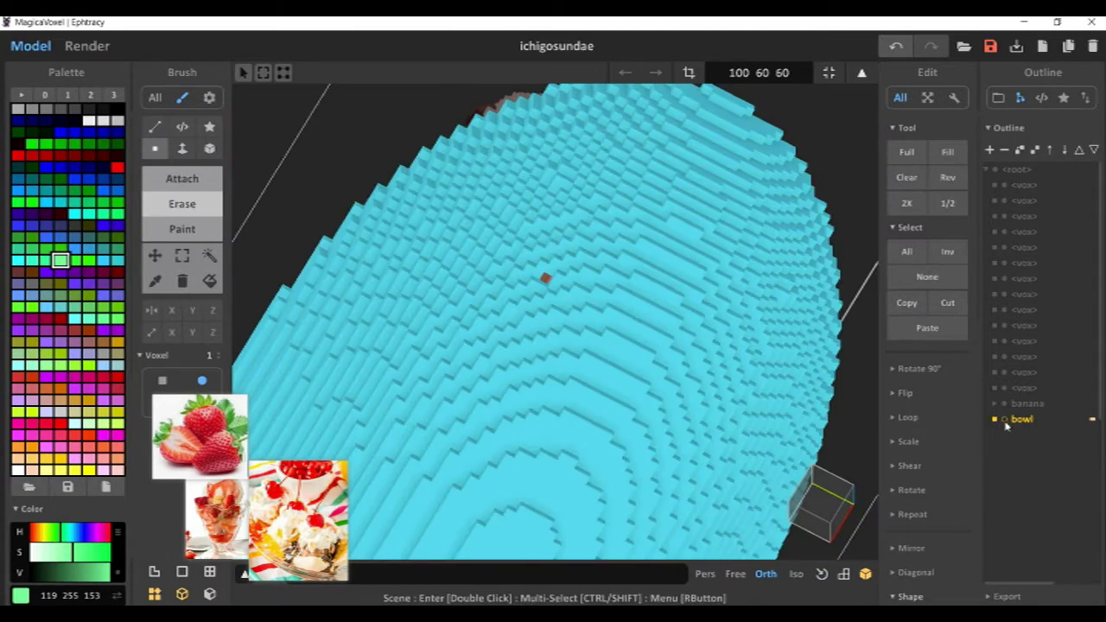
pyautogui.scroll(-5, 853, 394)
pyautogui.press('Tab')
pyautogui.click(1005, 420)
pyautogui.click(1004, 422)
pyautogui.click(1005, 422)
pyautogui.click(1005, 421)
pyautogui.moveTo(656, 285); pyautogui.dragTo(622, 432, button='right')
# Compare the rendered sundae with the enlarged reference photos and shrink and rearrange the photos beside it.
pyautogui.click(87, 46)
pyautogui.moveTo(691, 328)
pyautogui.mouseDown(button='right')
pyautogui.moveTo(657, 389)
pyautogui.moveTo(609, 397)
pyautogui.moveTo(681, 335)
pyautogui.mouseUp(button='right')
pyautogui.moveTo(298, 524); pyautogui.dragTo(244, 209)
pyautogui.scroll(8, 244, 209)
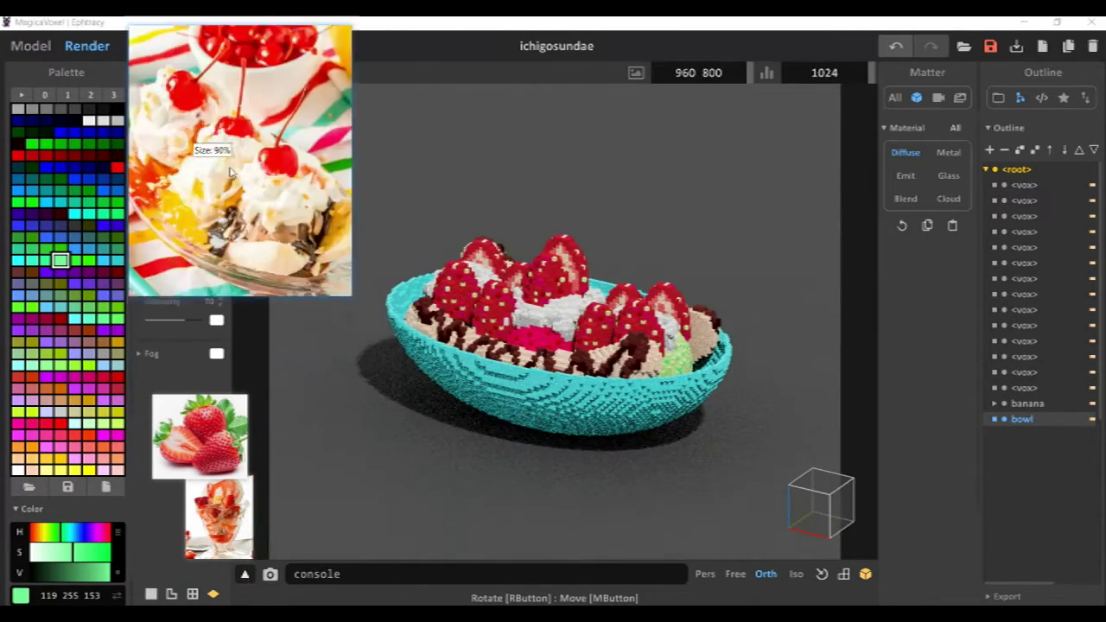
pyautogui.moveTo(201, 430); pyautogui.dragTo(211, 299)
pyautogui.scroll(5, 211, 299)
pyautogui.scroll(8, 208, 521)
pyautogui.moveTo(211, 518); pyautogui.dragTo(153, 459)
pyautogui.scroll(3, 518, 388)
pyautogui.moveTo(457, 417); pyautogui.dragTo(510, 439, button='right')
pyautogui.scroll(-3, 509, 432)
pyautogui.scroll(-5, 165, 402)
pyautogui.moveTo(162, 399); pyautogui.dragTo(268, 504)
pyautogui.scroll(-4, 195, 300)
pyautogui.moveTo(195, 300); pyautogui.dragTo(231, 378)
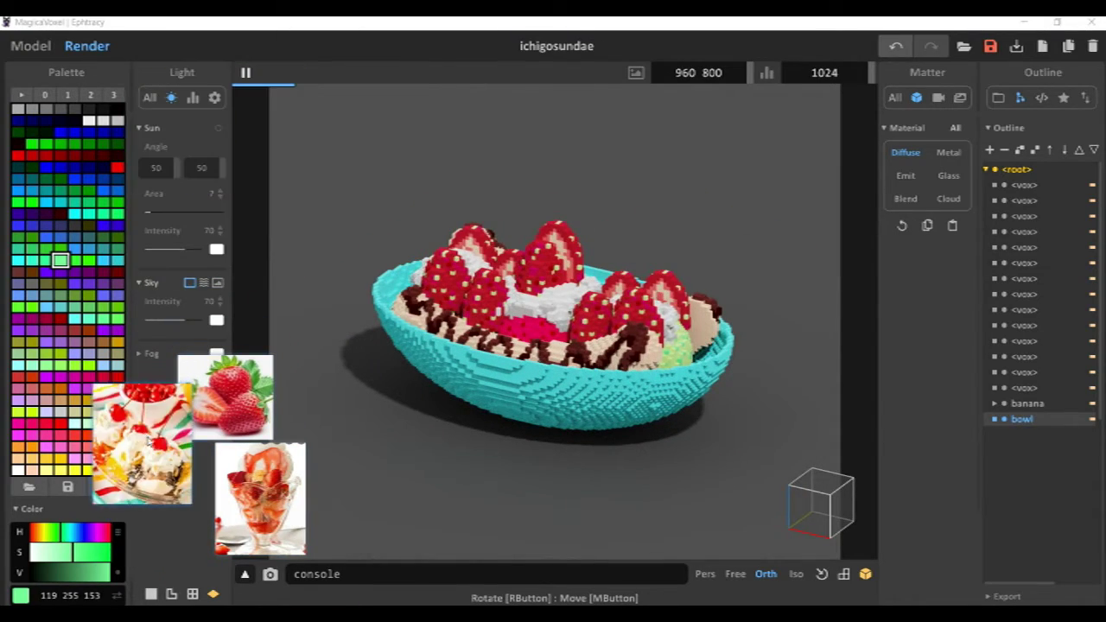
pyautogui.scroll(3, 530, 166)
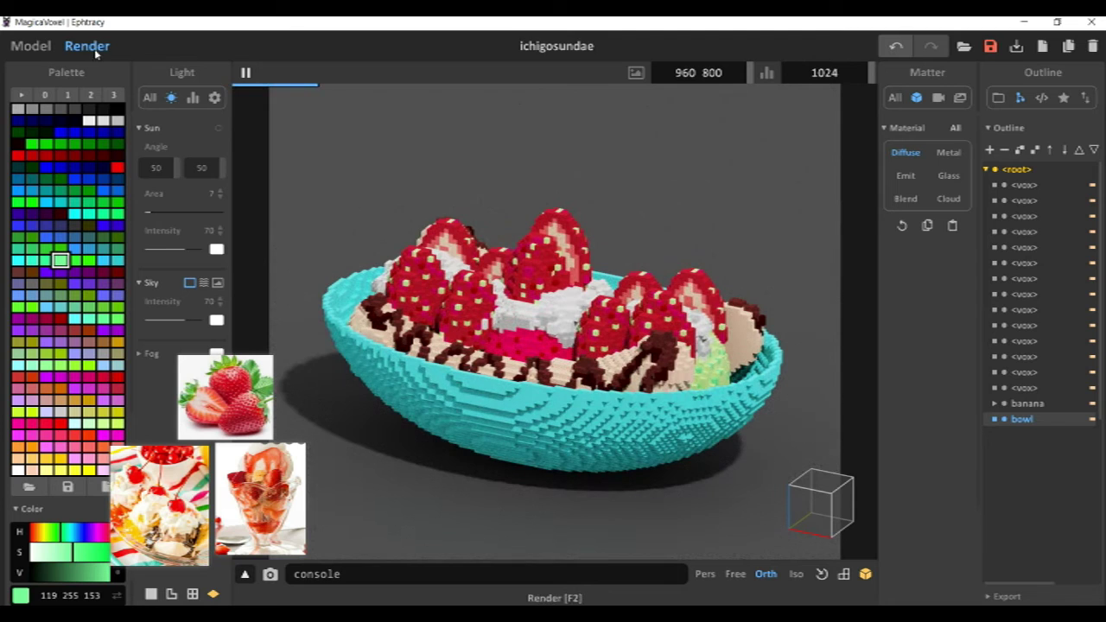
# Try to move the top strawberry upward above the whipped cream.
pyautogui.click(30, 52)
pyautogui.click(715, 103)
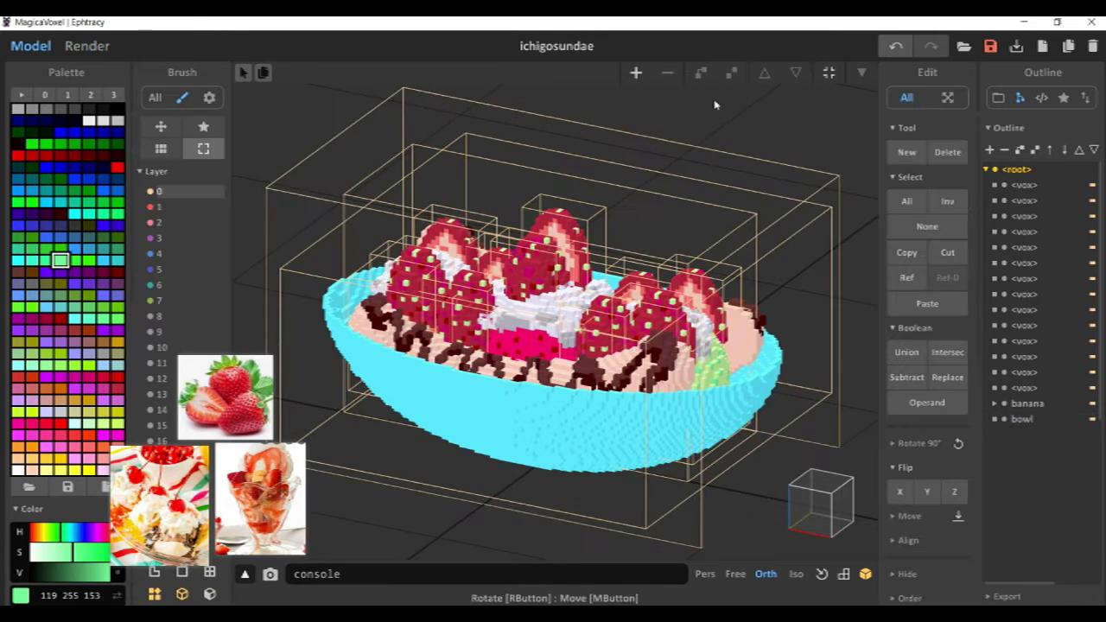
pyautogui.doubleClick(576, 220)
pyautogui.press('Tab')
pyautogui.moveTo(562, 173); pyautogui.dragTo(562, 86)
pyautogui.moveTo(584, 233)
pyautogui.mouseDown(button='right')
pyautogui.moveTo(693, 208)
pyautogui.moveTo(579, 225)
pyautogui.mouseUp(button='right')
pyautogui.hotkey('ctrl', 'z')
# Render the whole sundae from a low angle and save the project.
pyautogui.click(450, 147)
pyautogui.press('F2')
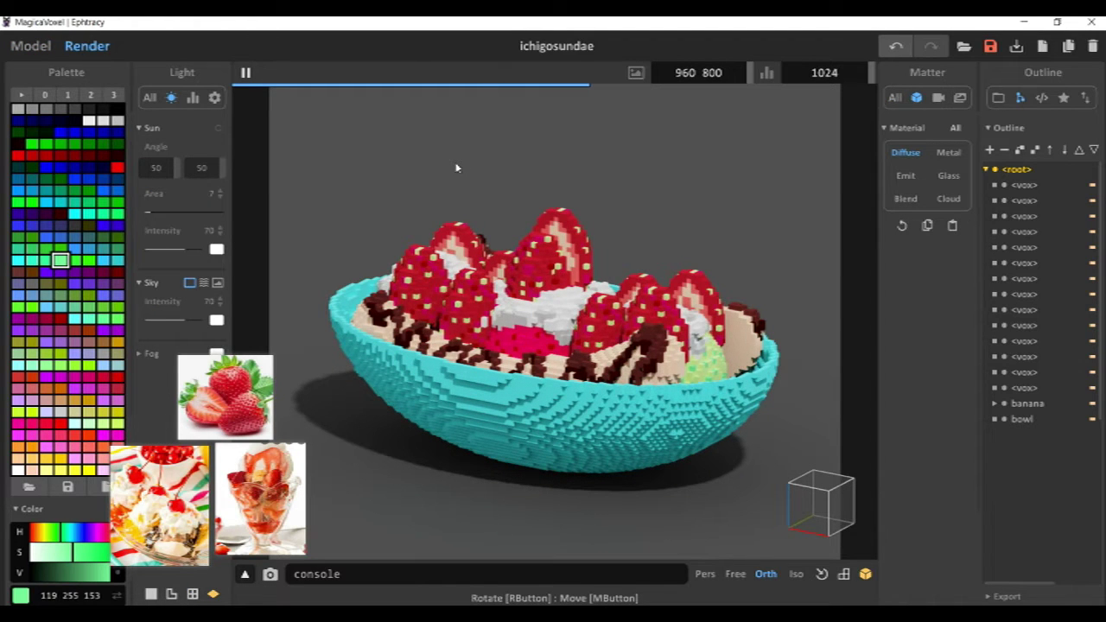
pyautogui.click(457, 168)
pyautogui.click(424, 289)
pyautogui.hotkey('ctrl', 's')
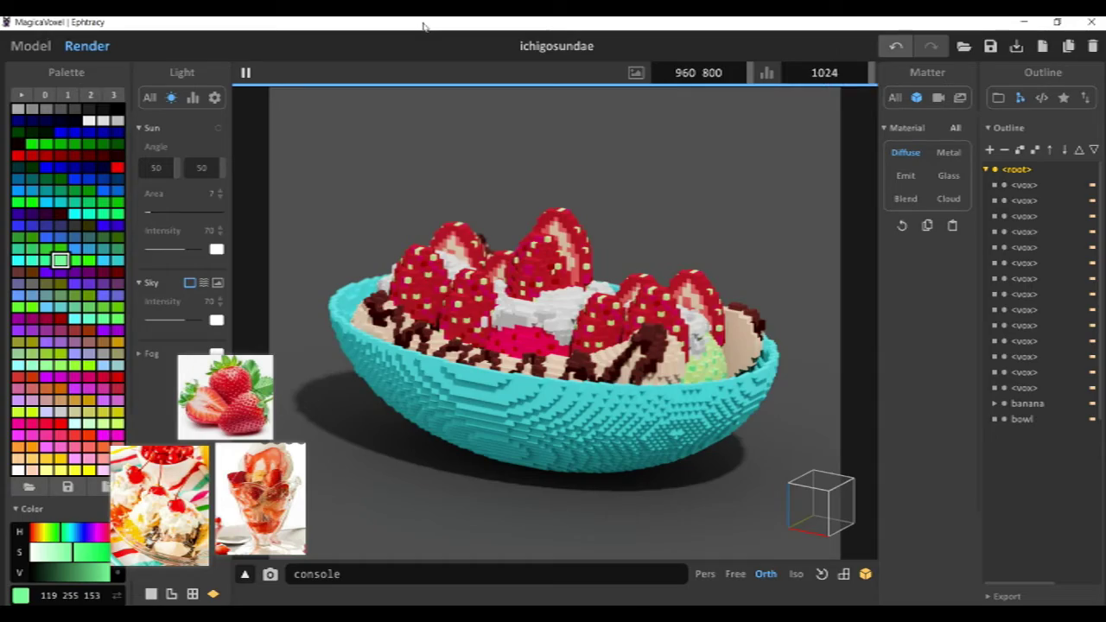
# View the render from above, return to modelling, and move the three reference photos clear of the palette.
pyautogui.moveTo(470, 197); pyautogui.dragTo(778, 320, button='right')
pyautogui.scroll(5, 691, 319)
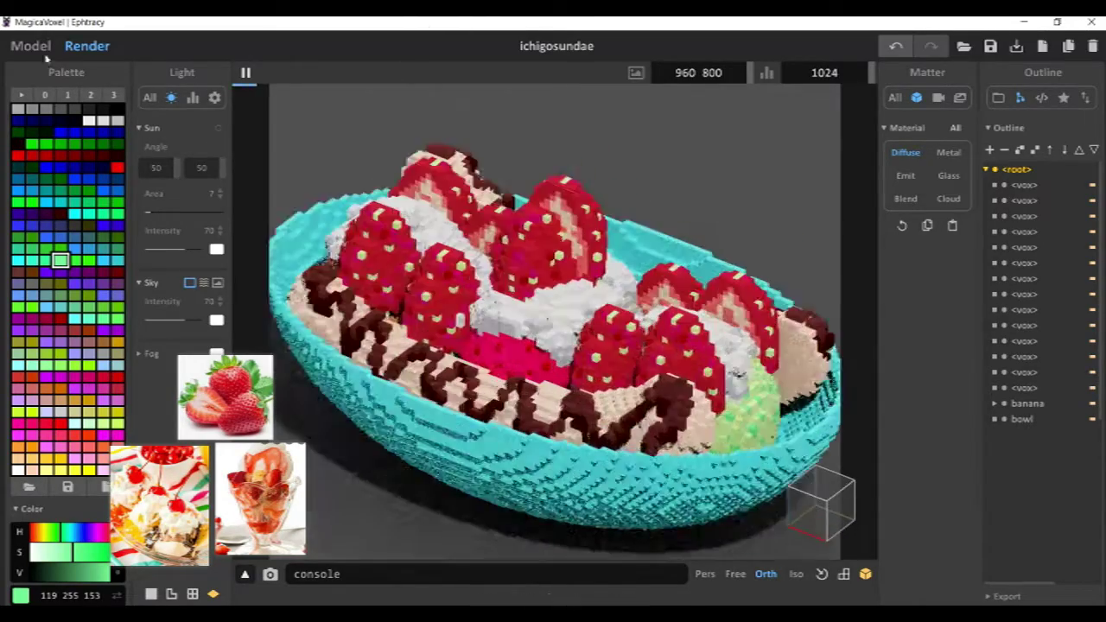
pyautogui.click(31, 46)
pyautogui.moveTo(208, 402); pyautogui.dragTo(237, 382)
pyautogui.moveTo(272, 499); pyautogui.dragTo(325, 495)
pyautogui.moveTo(173, 510); pyautogui.dragTo(204, 508)
pyautogui.moveTo(334, 491); pyautogui.dragTo(331, 490)
# Open the bowl for voxel editing and sample its turquoise colour (102 255 255) for attaching voxels.
pyautogui.click(605, 423)
pyautogui.scroll(-4, 794, 422)
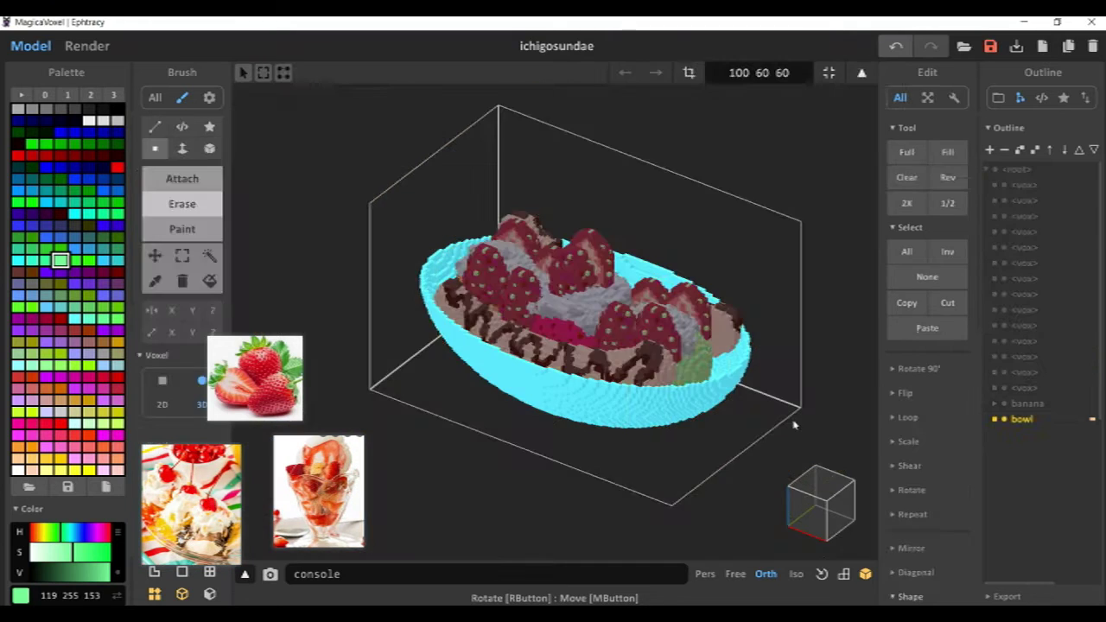
pyautogui.moveTo(795, 422); pyautogui.dragTo(775, 354, button='right')
pyautogui.press('Tab')
pyautogui.moveTo(574, 371); pyautogui.dragTo(600, 360, button='right')
pyautogui.scroll(5, 599, 360)
pyautogui.moveTo(698, 301)
pyautogui.mouseDown(button='right')
pyautogui.moveTo(626, 400)
pyautogui.moveTo(589, 367)
pyautogui.mouseUp(button='right')
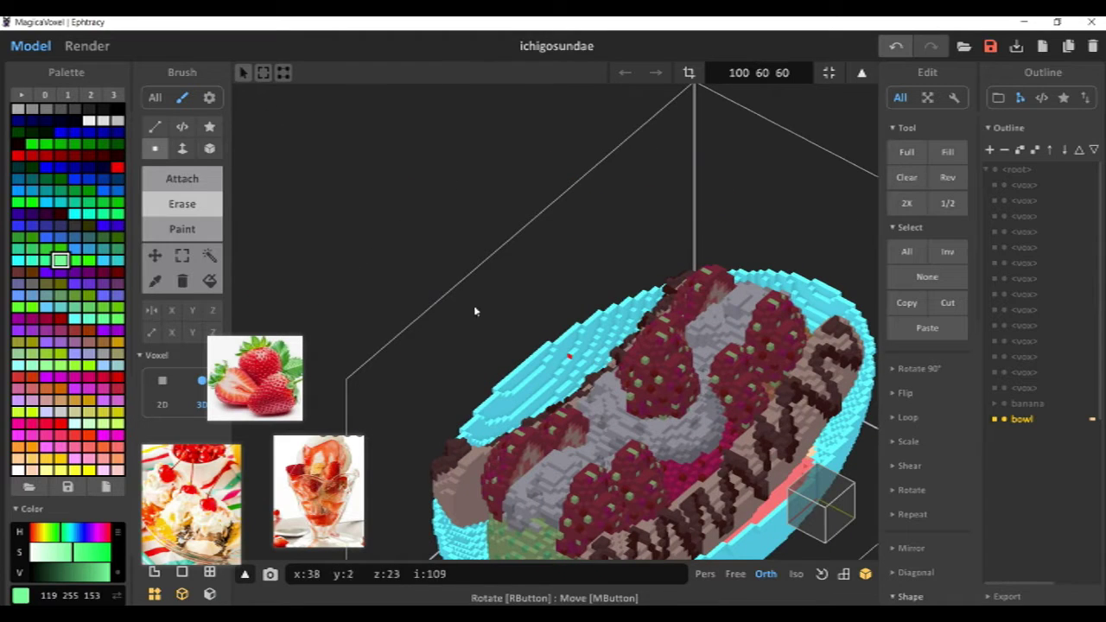
pyautogui.click(176, 232)
pyautogui.keyDown('alt'); pyautogui.click(535, 384); pyautogui.keyUp('alt')
pyautogui.click(193, 178)
# Attach turquoise voxels on the bowl's front rim to start a raised point near x 68.
pyautogui.scroll(4, 656, 346)
pyautogui.moveTo(687, 348)
pyautogui.mouseDown(button='right')
pyautogui.moveTo(639, 342)
pyautogui.moveTo(659, 388)
pyautogui.moveTo(754, 332)
pyautogui.moveTo(471, 338)
pyautogui.moveTo(845, 317)
pyautogui.moveTo(785, 383)
pyautogui.moveTo(403, 351)
pyautogui.moveTo(619, 340)
pyautogui.moveTo(641, 313)
pyautogui.mouseUp(button='right')
pyautogui.hotkey('ctrl', 'z')
pyautogui.moveTo(710, 343); pyautogui.dragTo(621, 322, button='right')
pyautogui.moveTo(699, 441); pyautogui.dragTo(488, 396, button='right')
pyautogui.scroll(-5, 606, 369)
pyautogui.scroll(3, 644, 343)
pyautogui.moveTo(753, 321); pyautogui.dragTo(647, 291, button='right')
pyautogui.scroll(1, 632, 342)
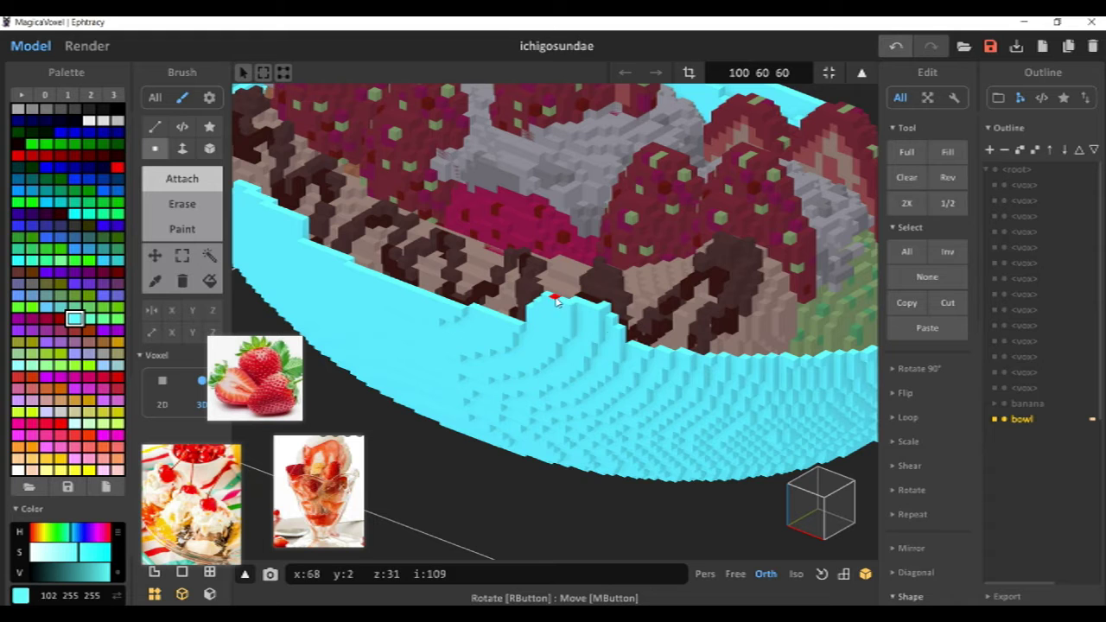
# Build the first raised point higher and add a matching stepped point on the front rim near x 29.
pyautogui.moveTo(629, 294); pyautogui.dragTo(553, 325, button='right')
pyautogui.scroll(-3, 535, 328)
pyautogui.moveTo(689, 324); pyautogui.dragTo(419, 345, button='right')
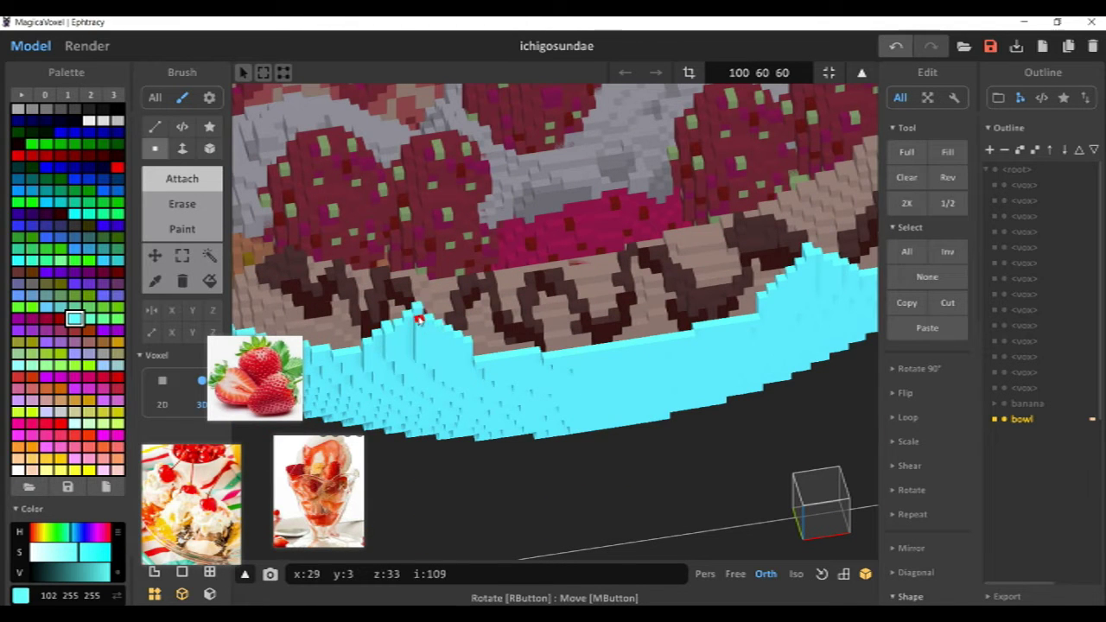
# Fill out the flanks of both front rim points so they curve smoothly up to sharp, matching tips.
pyautogui.moveTo(424, 310); pyautogui.dragTo(510, 363, button='right')
pyautogui.scroll(5, 435, 359)
pyautogui.moveTo(436, 358); pyautogui.dragTo(724, 311, button='right')
pyautogui.scroll(-5, 733, 337)
pyautogui.moveTo(614, 332); pyautogui.dragTo(553, 164, button='right')
pyautogui.scroll(5, 750, 221)
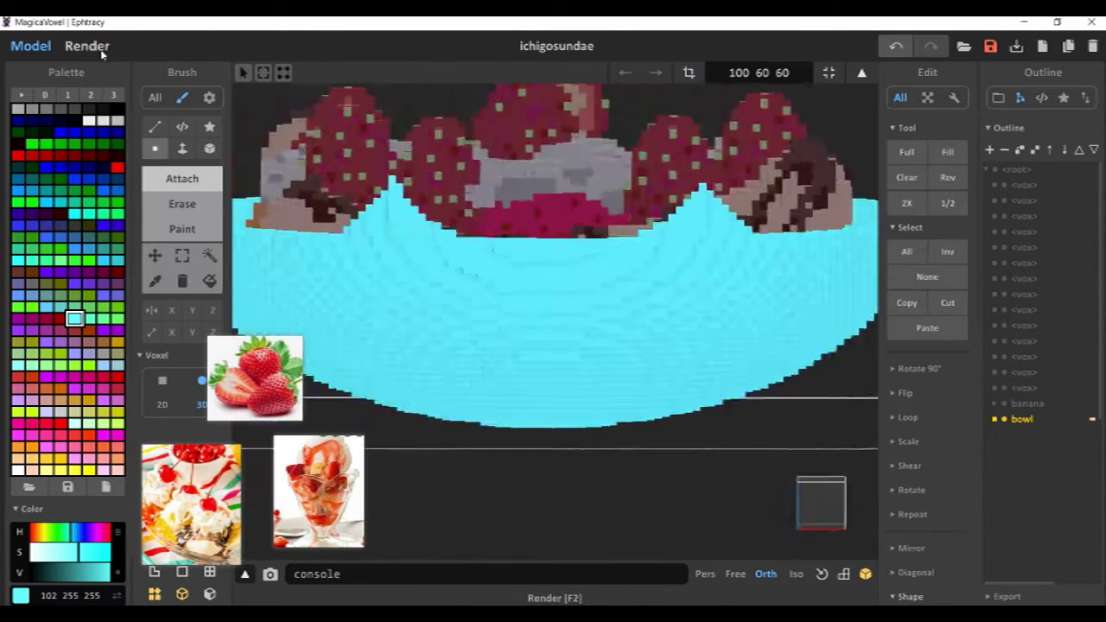
# Paint light blue (51, 204, 255) inner triangles in the two ear peaks on the front of the bowl.
pyautogui.click(99, 51)
pyautogui.click(31, 47)
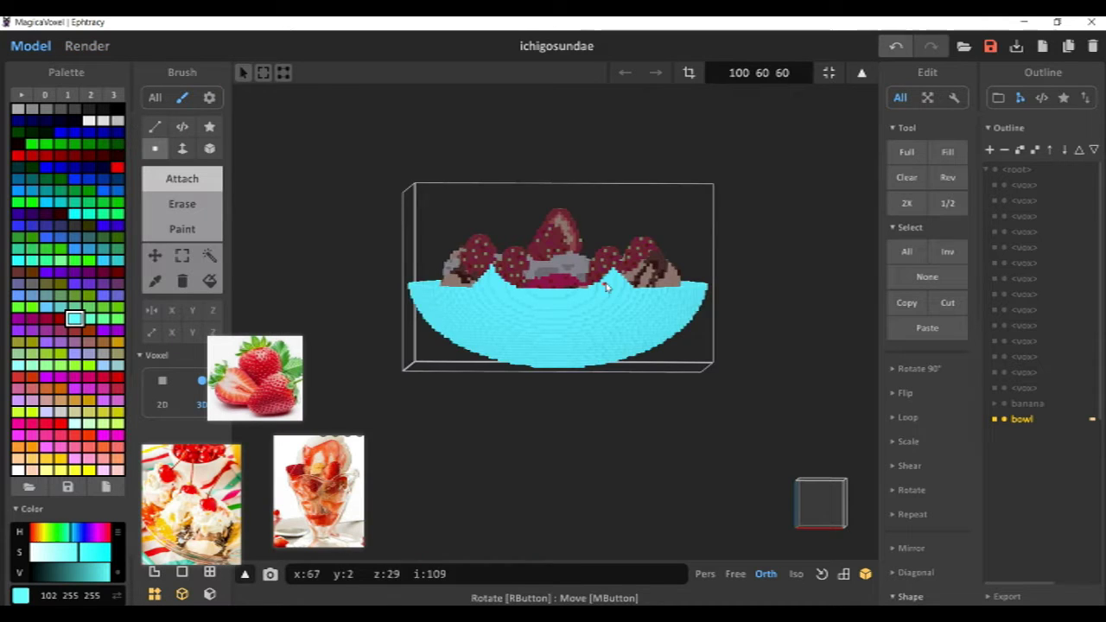
pyautogui.scroll(5, 635, 319)
pyautogui.click(102, 259)
pyautogui.press('g')
pyautogui.moveTo(616, 318); pyautogui.dragTo(656, 308)
pyautogui.scroll(-3, 655, 306)
pyautogui.moveTo(451, 332); pyautogui.dragTo(483, 335)
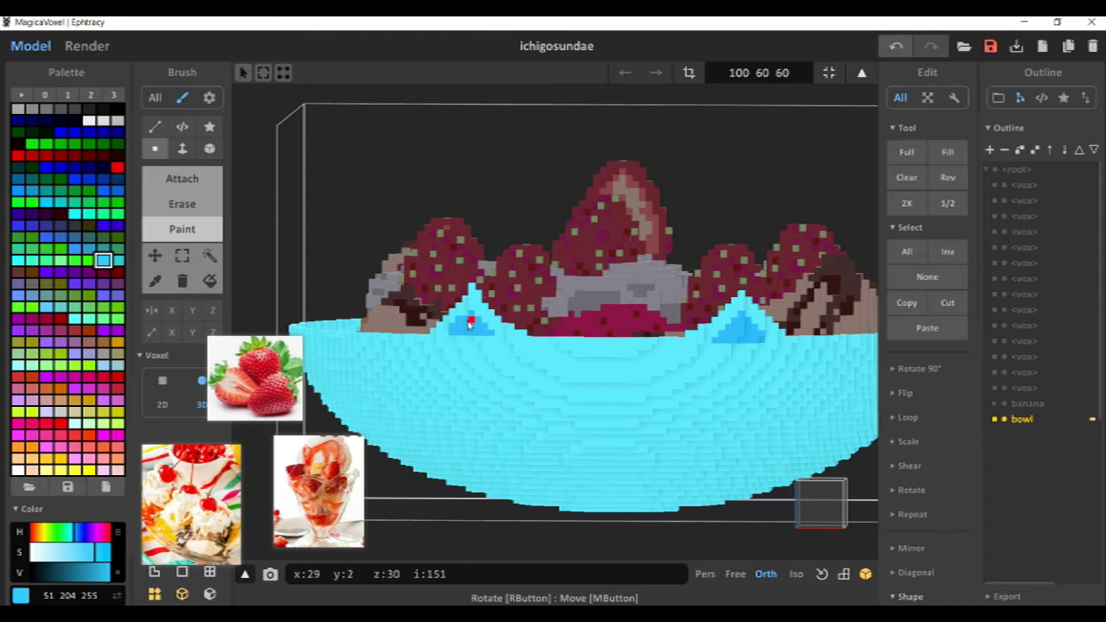
# Undo the last ear strokes and repaint the light blue inner ear areas from a straight front view.
pyautogui.moveTo(469, 318); pyautogui.dragTo(540, 345, button='right')
pyautogui.scroll(3, 659, 348)
pyautogui.click(712, 575)
pyautogui.click(765, 574)
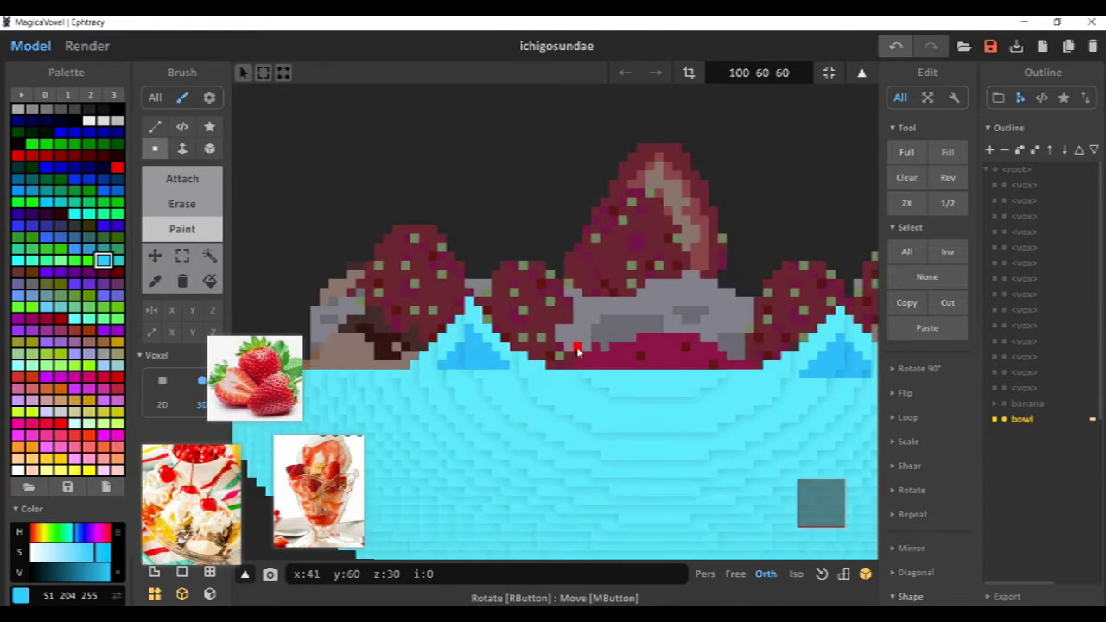
pyautogui.moveTo(577, 351); pyautogui.dragTo(533, 323, button='middle')
pyautogui.hotkey('ctrl', 'z')
pyautogui.hotkey('ctrl', 'z')
pyautogui.hotkey('ctrl', 'z')
pyautogui.hotkey('ctrl', 'z')
pyautogui.moveTo(471, 338)
pyautogui.mouseDown()
pyautogui.moveTo(424, 311)
pyautogui.moveTo(433, 338)
pyautogui.mouseUp()
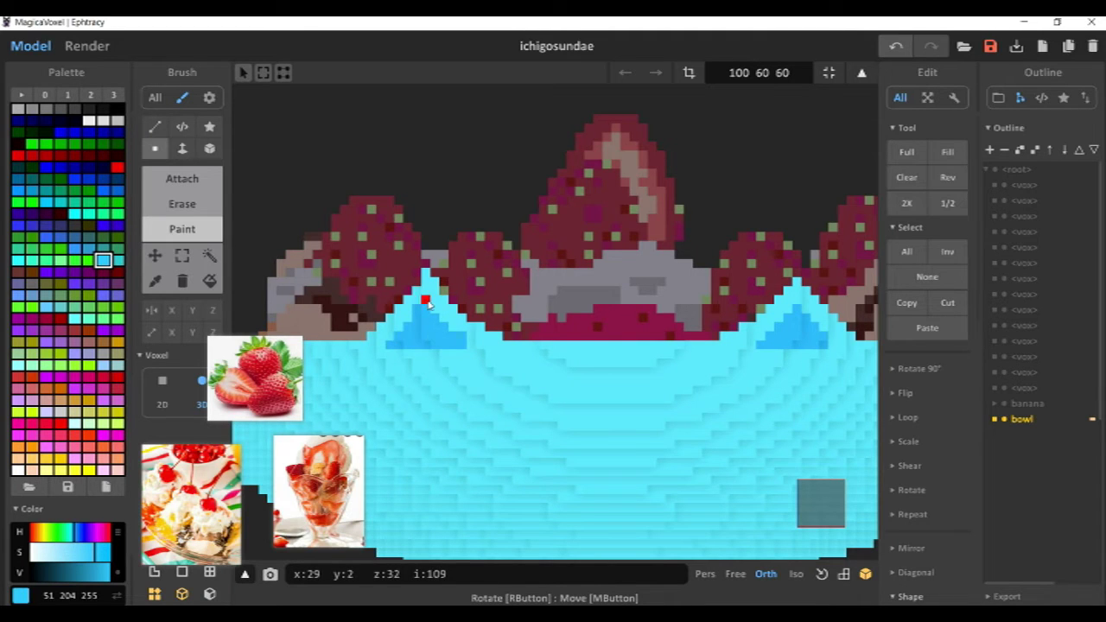
# Paint a darker blue patch at the base of both inner ears.
pyautogui.click(75, 249)
pyautogui.moveTo(410, 344)
pyautogui.mouseDown()
pyautogui.moveTo(425, 327)
pyautogui.moveTo(438, 344)
pyautogui.mouseUp()
pyautogui.moveTo(780, 345); pyautogui.dragTo(798, 347)
# Paint a white (238, 238, 238) rectangular eye below each ear and cover the stray white voxels with the bowl's cyan.
pyautogui.moveTo(715, 391); pyautogui.dragTo(668, 335, button='middle')
pyautogui.click(89, 121)
pyautogui.moveTo(651, 353); pyautogui.dragTo(667, 370)
pyautogui.moveTo(416, 361)
pyautogui.mouseDown()
pyautogui.moveTo(456, 363)
pyautogui.moveTo(356, 370)
pyautogui.mouseUp()
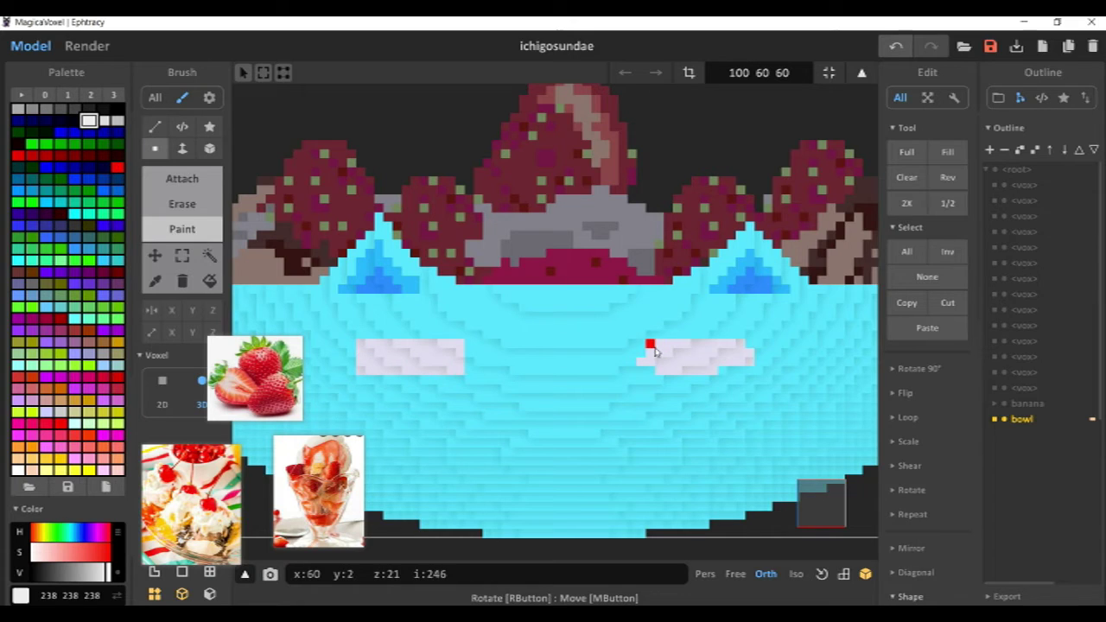
pyautogui.moveTo(681, 373); pyautogui.dragTo(748, 347)
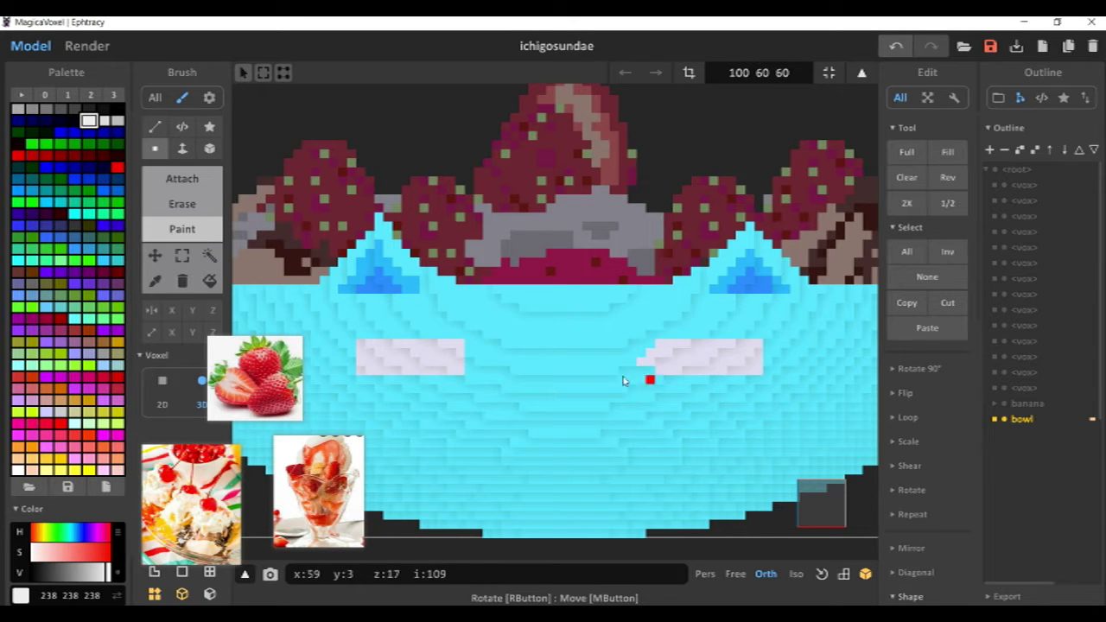
pyautogui.click(155, 280)
pyautogui.click(298, 296)
pyautogui.moveTo(650, 353); pyautogui.dragTo(640, 363)
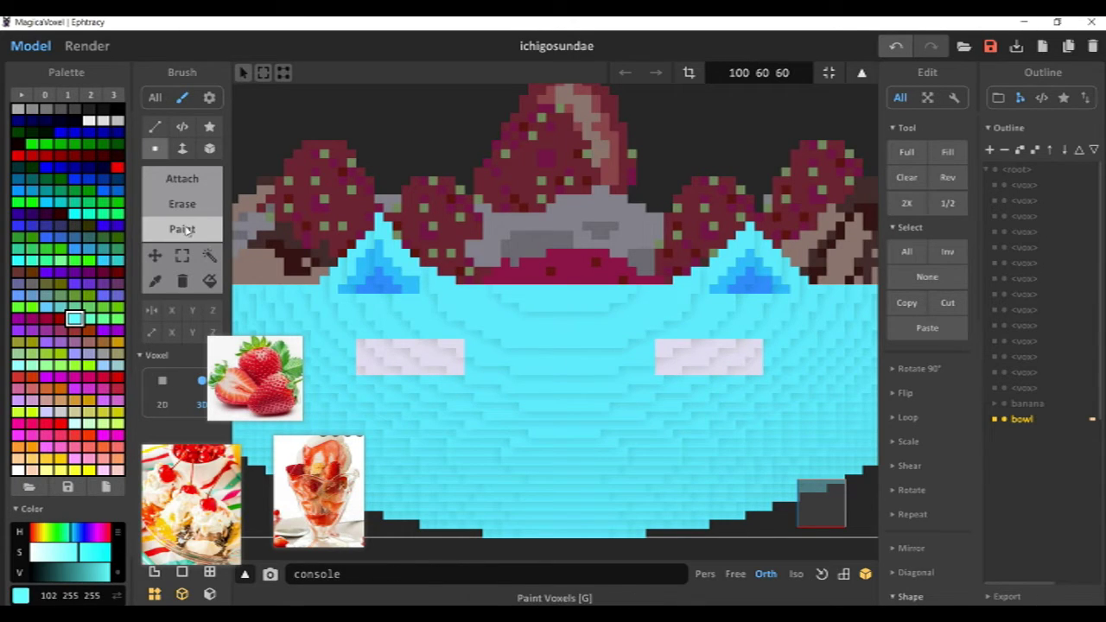
# Recolor both white eye rectangles to pale yellow (255, 255, 153).
pyautogui.click(209, 280)
pyautogui.click(47, 469)
pyautogui.click(395, 362)
# Paint a solid blue rectangular pupil in the middle of each eye.
pyautogui.scroll(2, 604, 333)
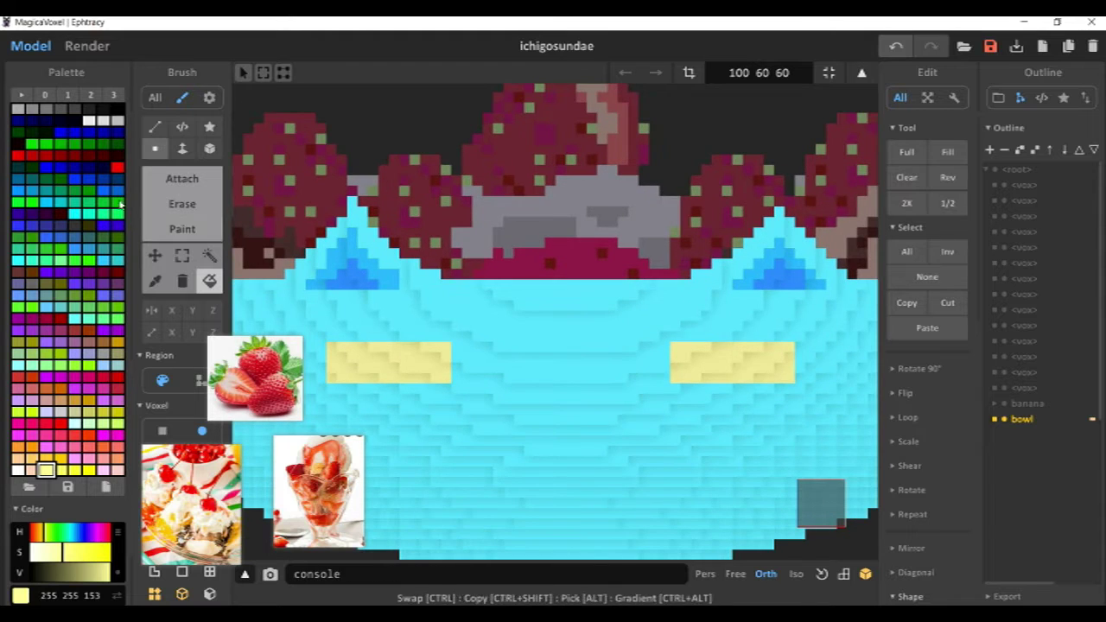
pyautogui.click(104, 190)
pyautogui.click(182, 229)
pyautogui.moveTo(738, 349); pyautogui.dragTo(738, 376)
pyautogui.moveTo(384, 348)
pyautogui.mouseDown()
pyautogui.moveTo(384, 377)
pyautogui.moveTo(394, 378)
pyautogui.mouseUp()
pyautogui.moveTo(404, 349)
pyautogui.mouseDown()
pyautogui.moveTo(404, 378)
pyautogui.moveTo(362, 375)
pyautogui.mouseUp()
pyautogui.moveTo(722, 347)
pyautogui.mouseDown()
pyautogui.moveTo(708, 374)
pyautogui.moveTo(755, 375)
pyautogui.mouseUp()
# Add two diagonal white (238, 238, 238) highlight voxels to each pupil.
pyautogui.click(89, 120)
pyautogui.click(395, 354)
pyautogui.click(383, 367)
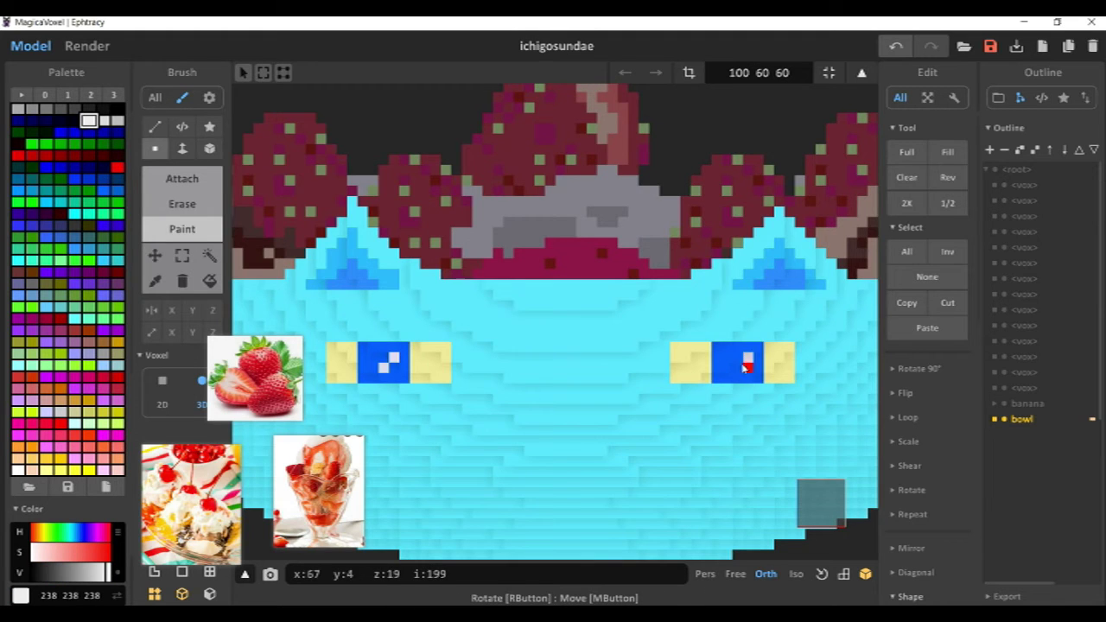
pyautogui.click(748, 357)
pyautogui.click(738, 367)
# Preview the bowl's painted face in the render view from an angle.
pyautogui.scroll(-10, 738, 367)
pyautogui.click(87, 46)
pyautogui.scroll(-2, 583, 373)
pyautogui.moveTo(596, 354); pyautogui.dragTo(543, 414, button='right')
pyautogui.moveTo(576, 344); pyautogui.dragTo(568, 450, button='right')
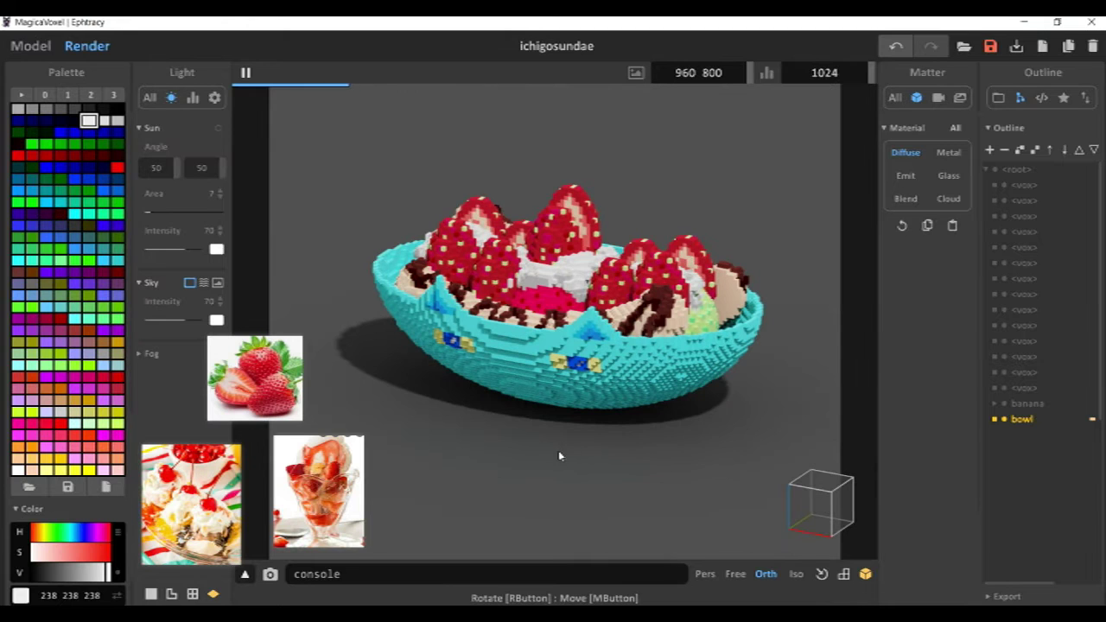
# Recolor the eyes white with dark gray pupils and paint a dark red (68, 0, 0) smile below them.
pyautogui.click(31, 46)
pyautogui.click(812, 501)
pyautogui.scroll(5, 624, 343)
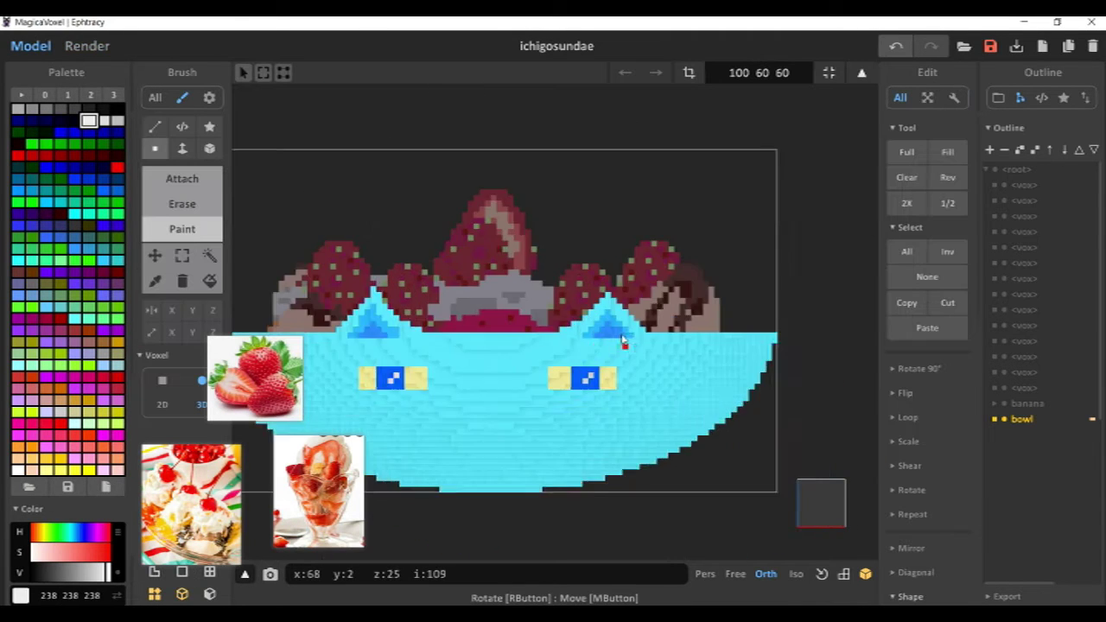
pyautogui.moveTo(624, 343); pyautogui.dragTo(737, 283, button='middle')
pyautogui.click(209, 280)
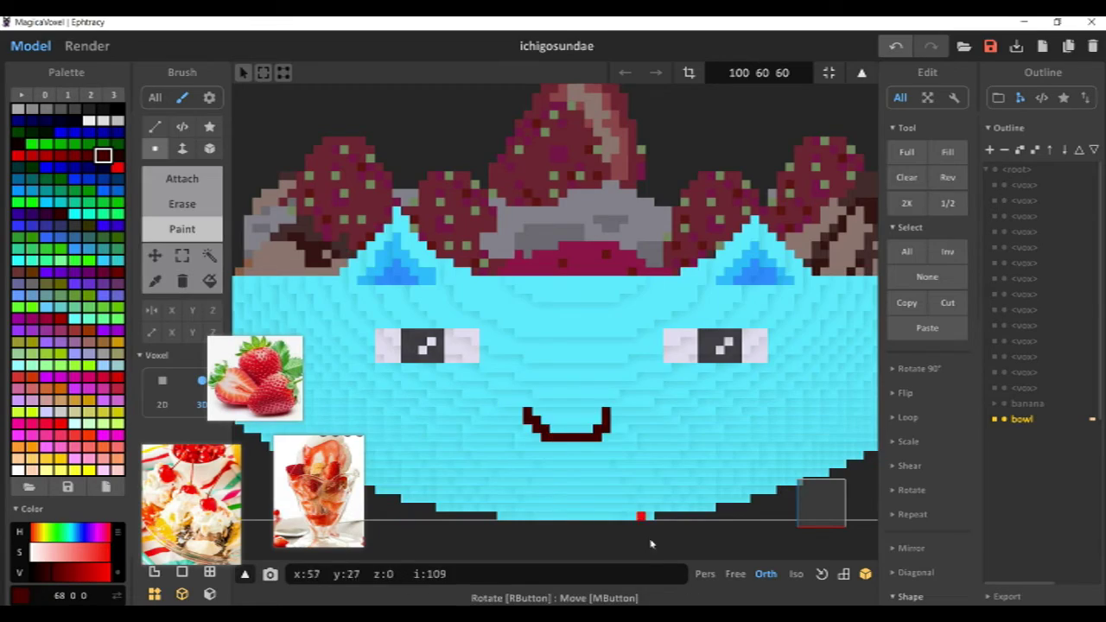
# Try a dark red frown and slanted eyebrows on the bowl instead of the smile, and check them in the render view.
pyautogui.click(86, 46)
pyautogui.scroll(-5, 535, 388)
pyautogui.click(30, 45)
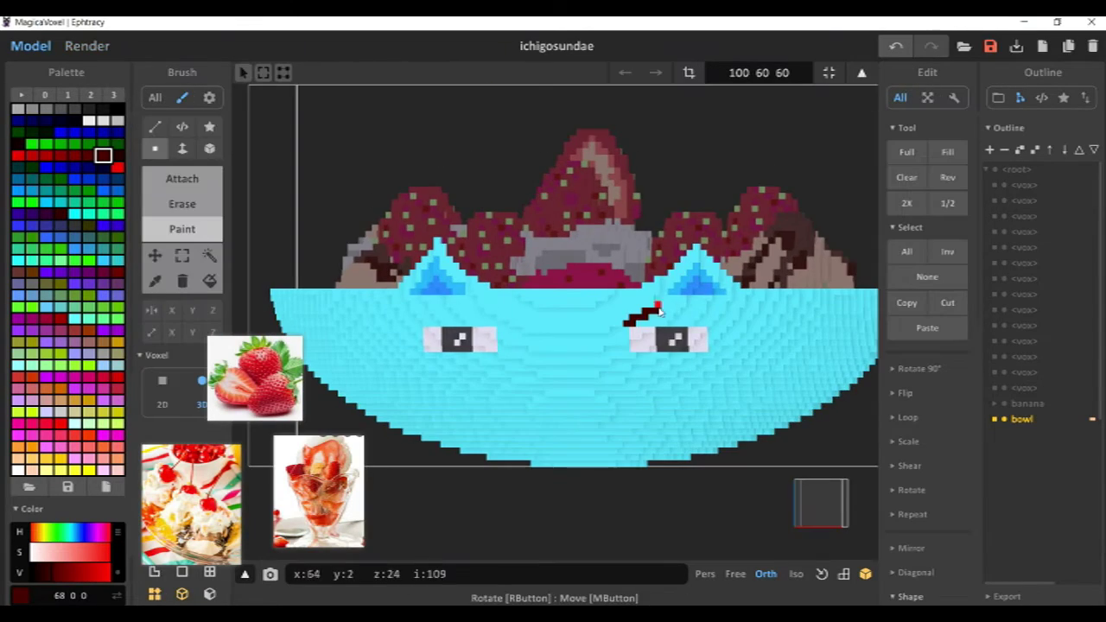
pyautogui.moveTo(546, 418); pyautogui.dragTo(596, 418)
pyautogui.click(87, 46)
pyautogui.moveTo(579, 320); pyautogui.dragTo(522, 347, button='right')
pyautogui.scroll(-4, 523, 347)
pyautogui.scroll(2, 522, 347)
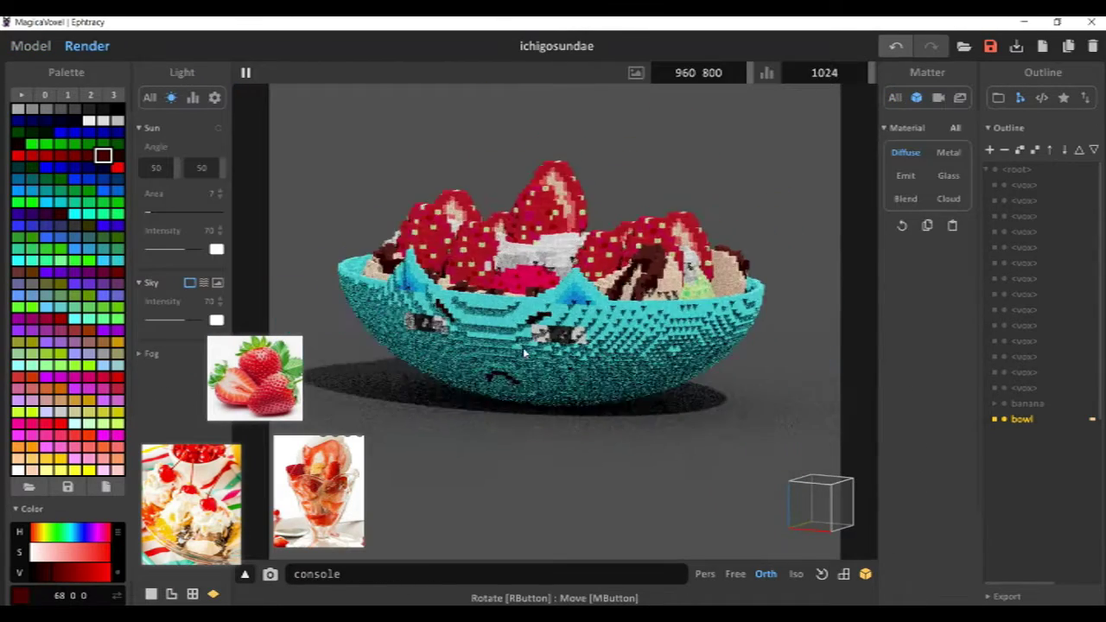
# Undo the dark red frown and eyebrows on the bowl's face.
pyautogui.click(30, 45)
pyautogui.hotkey('ctrl', 'z')
pyautogui.hotkey('ctrl', 'z')
pyautogui.hotkey('ctrl', 'z')
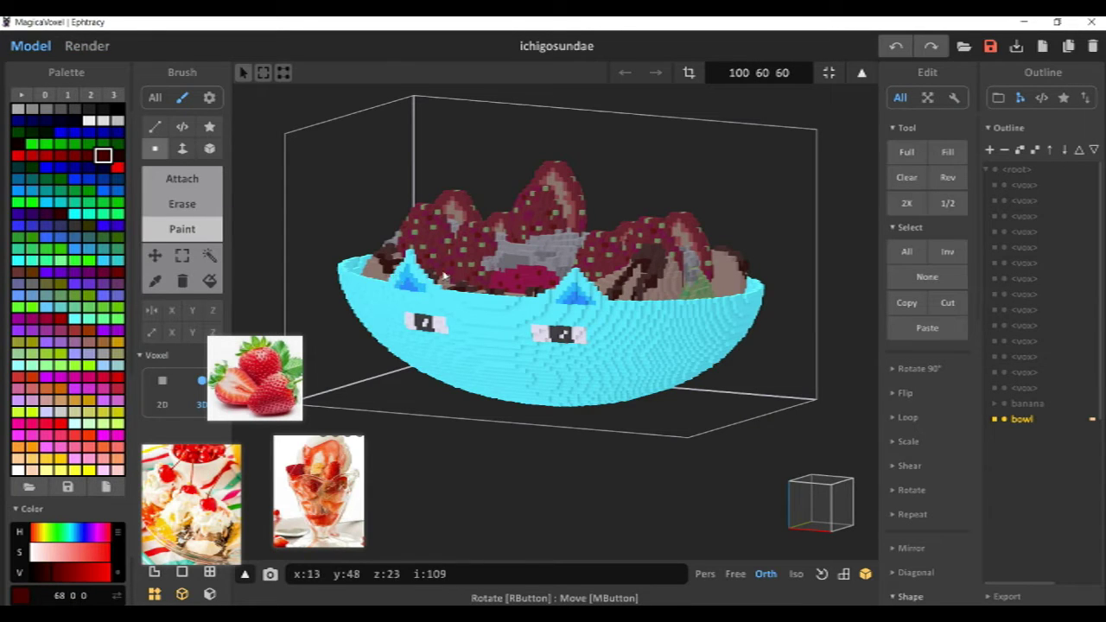
pyautogui.moveTo(501, 354); pyautogui.dragTo(464, 388, button='right')
pyautogui.scroll(5, 487, 348)
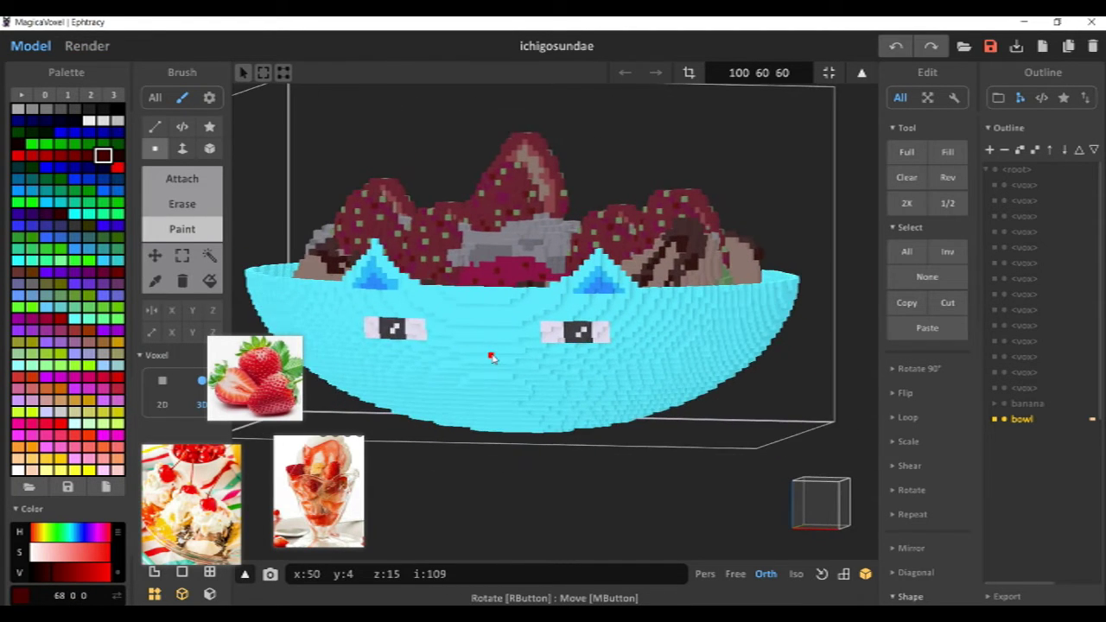
pyautogui.moveTo(516, 350); pyautogui.dragTo(530, 353, button='right')
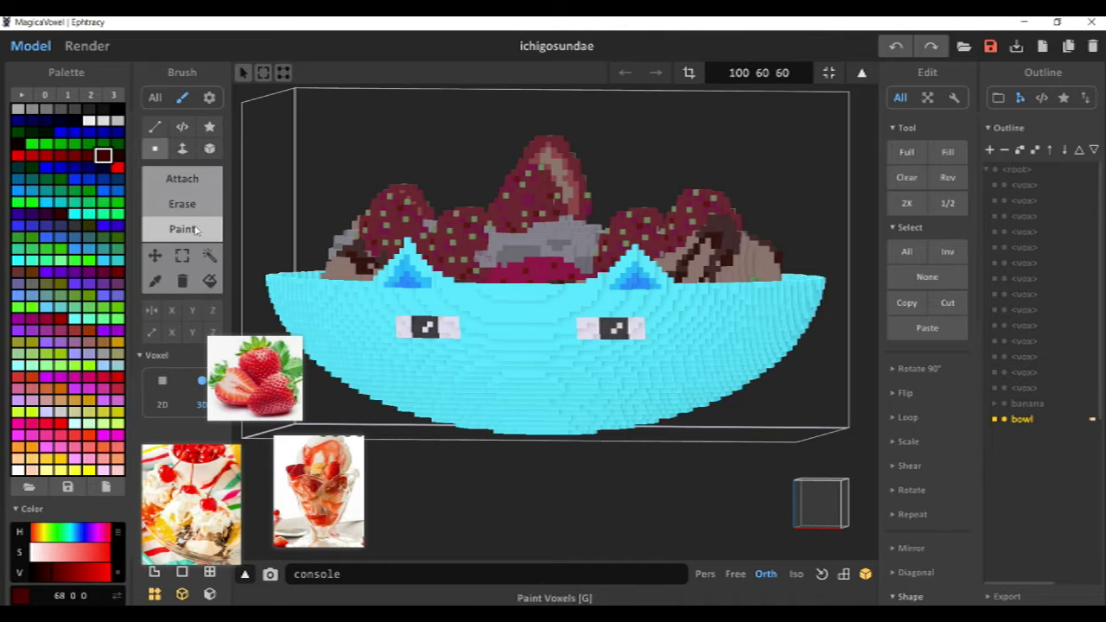
pyautogui.hotkey('ctrl', 'y')
pyautogui.hotkey('ctrl', 'z')
pyautogui.moveTo(497, 363)
pyautogui.mouseDown()
pyautogui.moveTo(507, 383)
pyautogui.moveTo(534, 365)
pyautogui.mouseUp()
pyautogui.hotkey('ctrl', 'z')
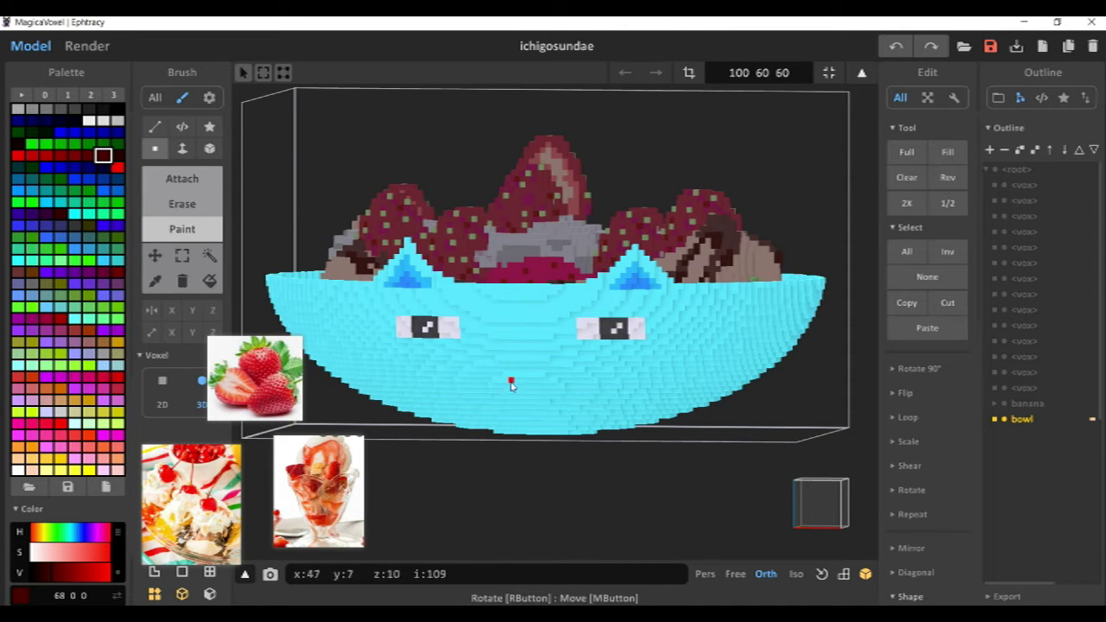
pyautogui.hotkey('ctrl', 'y')
pyautogui.hotkey('ctrl', 'z')
pyautogui.scroll(2, 496, 354)
pyautogui.hotkey('ctrl', 'y')
pyautogui.hotkey('ctrl', 'z')
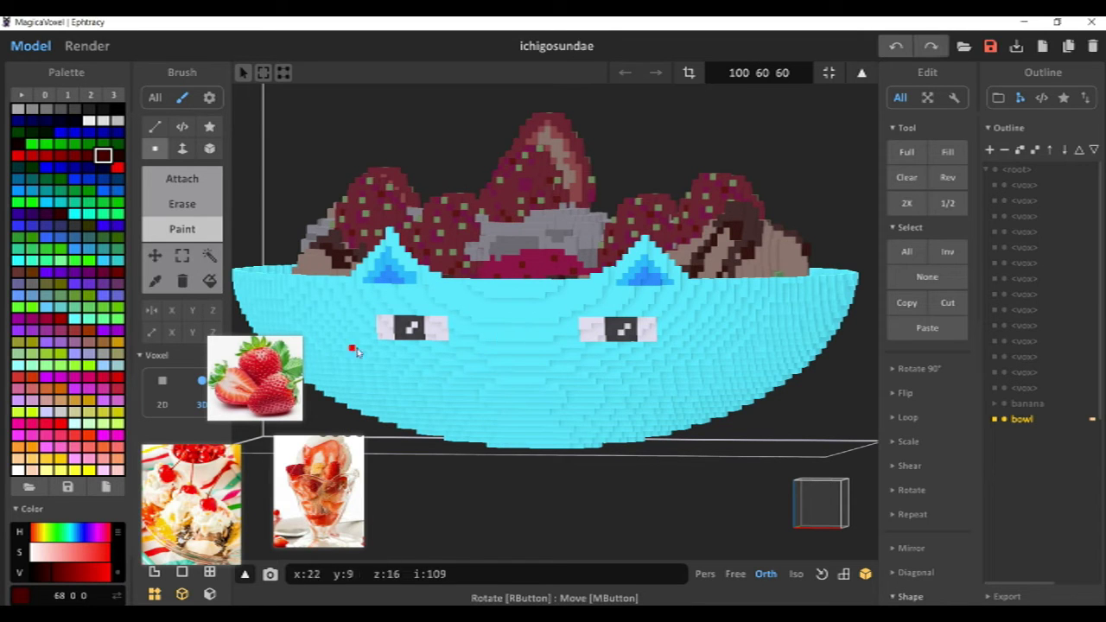
# Paint a dark red peaked mouth with two short tooth lines, plus two nostril dots above it.
pyautogui.moveTo(489, 347); pyautogui.dragTo(489, 301, button='right')
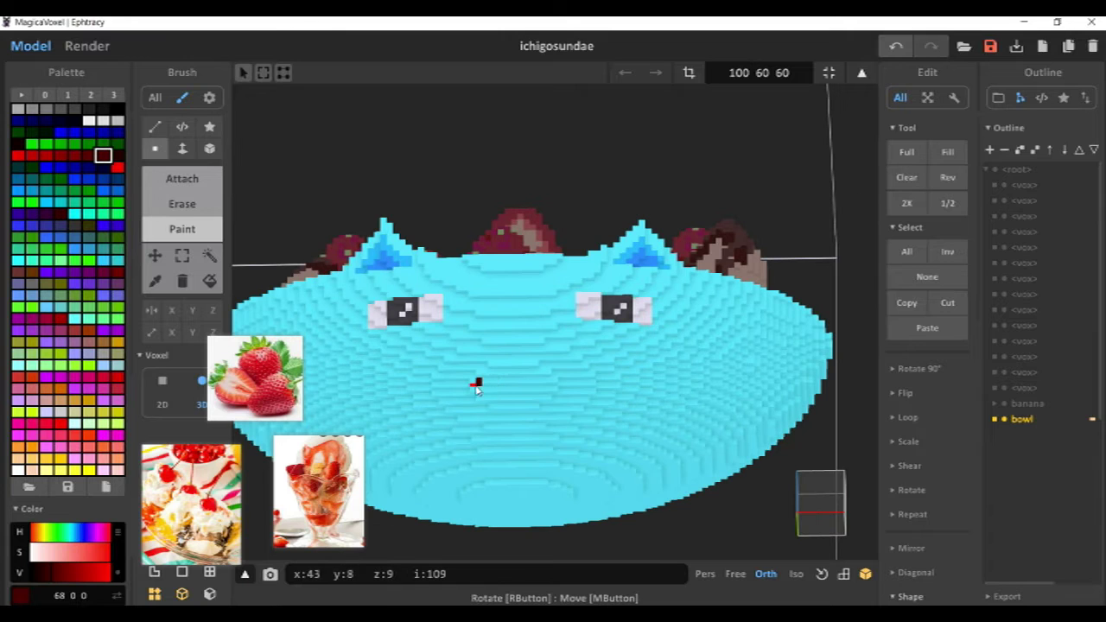
pyautogui.moveTo(476, 383); pyautogui.dragTo(547, 384)
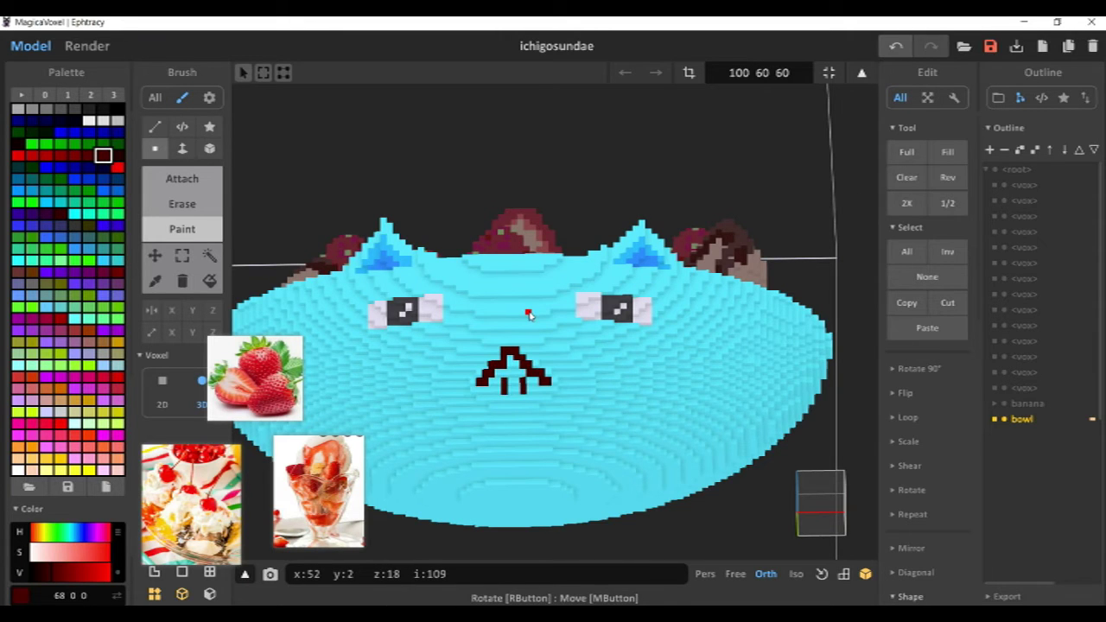
pyautogui.moveTo(514, 314); pyautogui.dragTo(484, 383, button='right')
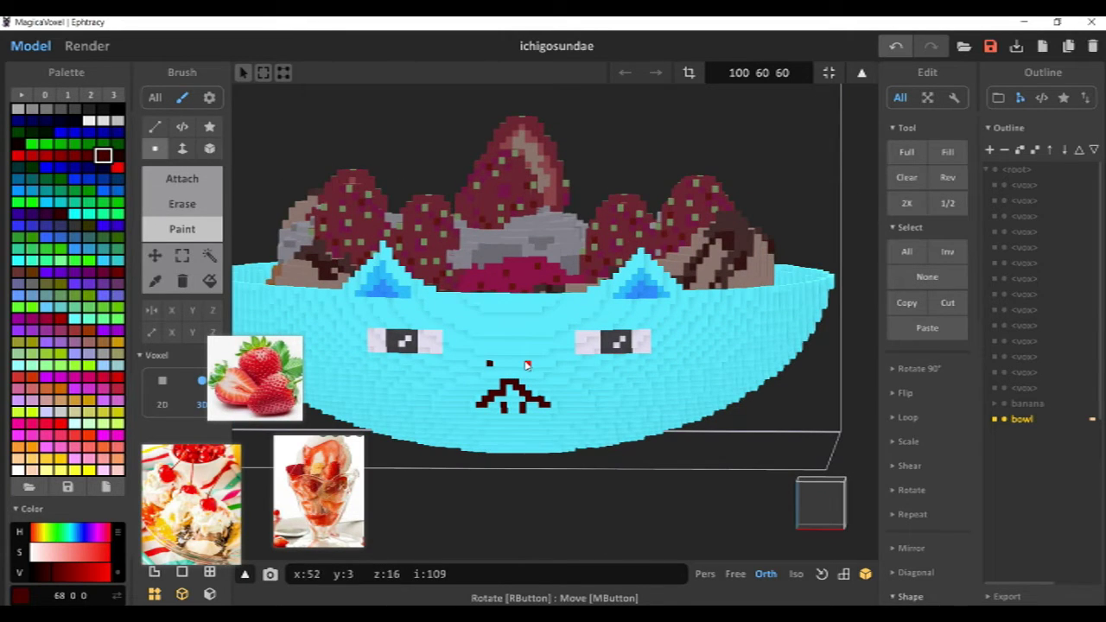
pyautogui.moveTo(383, 373)
pyautogui.mouseDown()
pyautogui.moveTo(412, 386)
pyautogui.moveTo(377, 386)
pyautogui.mouseUp()
pyautogui.hotkey('ctrl', 'z')
pyautogui.moveTo(415, 379); pyautogui.dragTo(397, 392)
pyautogui.moveTo(437, 380)
pyautogui.mouseDown()
pyautogui.moveTo(416, 401)
pyautogui.moveTo(378, 380)
pyautogui.mouseUp()
pyautogui.hotkey('ctrl', 'z')
# Try bright red (238, 0, 0) cheek strokes, undo them, and paint light pink (255, 204, 204) blush lines on both cheeks.
pyautogui.click(118, 168)
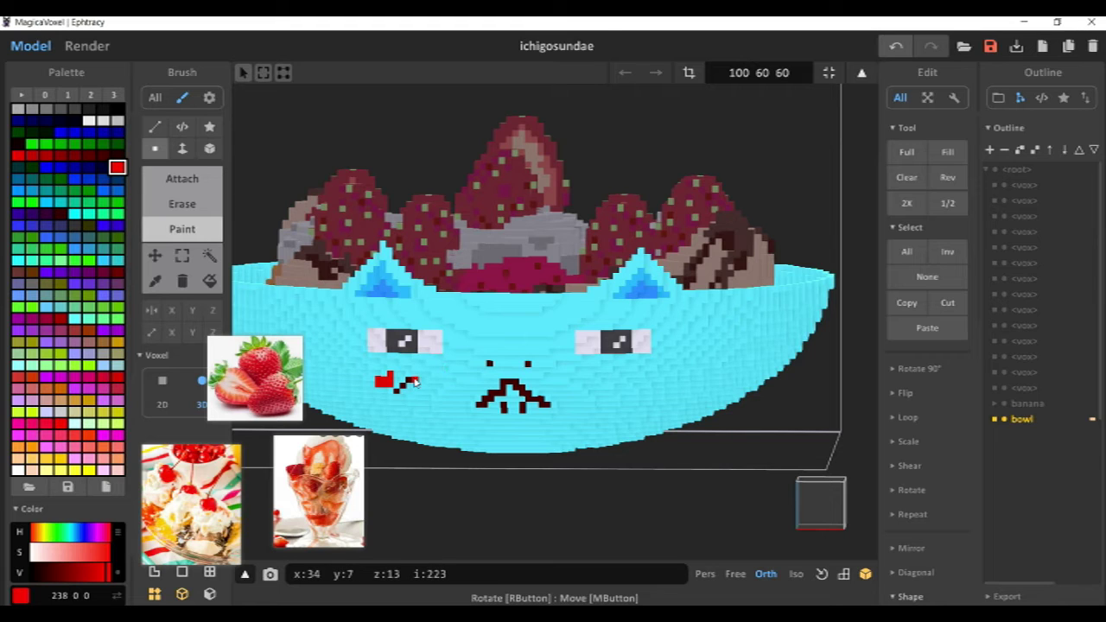
pyautogui.hotkey('ctrl', 'z')
pyautogui.moveTo(393, 380); pyautogui.dragTo(378, 380)
pyautogui.hotkey('ctrl', 'z')
pyautogui.click(116, 470)
pyautogui.moveTo(402, 378); pyautogui.dragTo(418, 394)
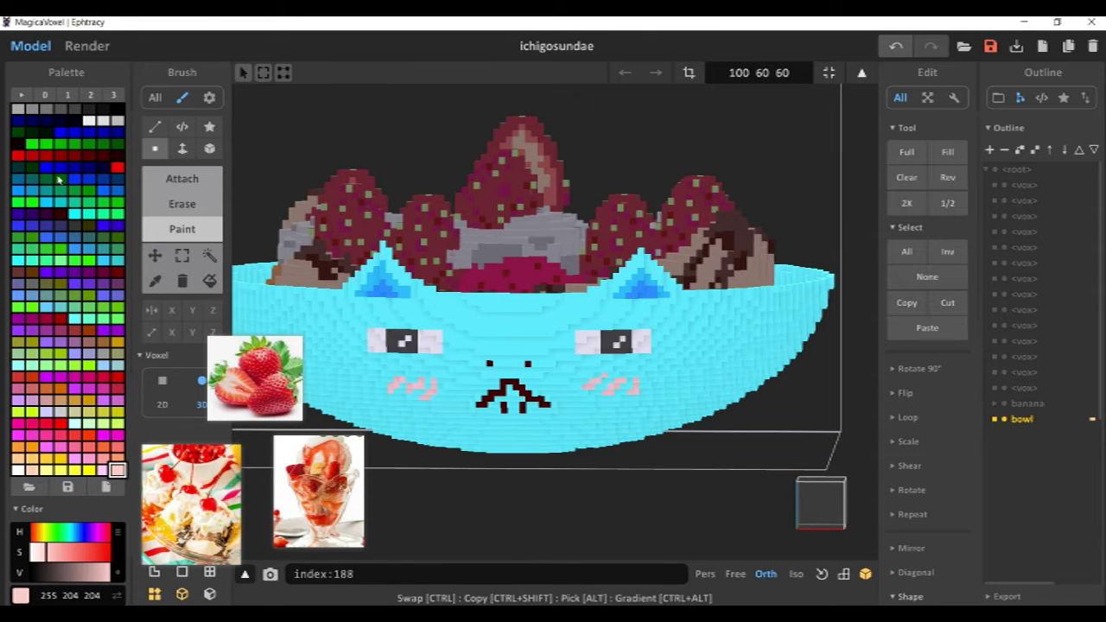
# Paint near-black (17, 0, 0) eyelashes above both eyes, undoing the misplaced first strokes.
pyautogui.click(18, 144)
pyautogui.moveTo(591, 328); pyautogui.dragTo(615, 327)
pyautogui.hotkey('ctrl', 'x')
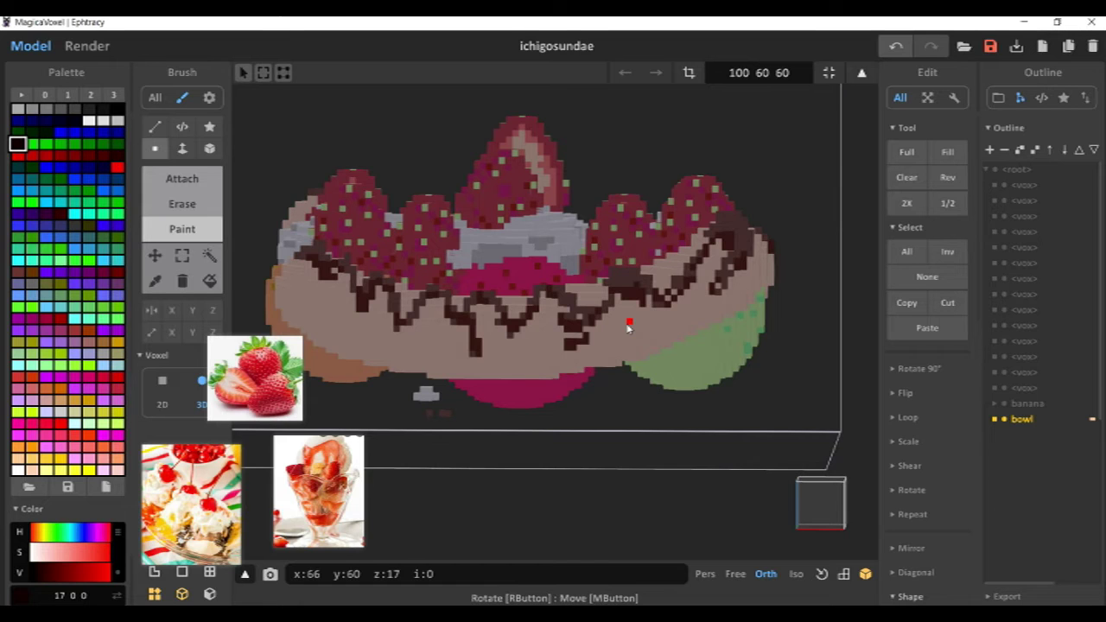
pyautogui.hotkey('ctrl', 'z')
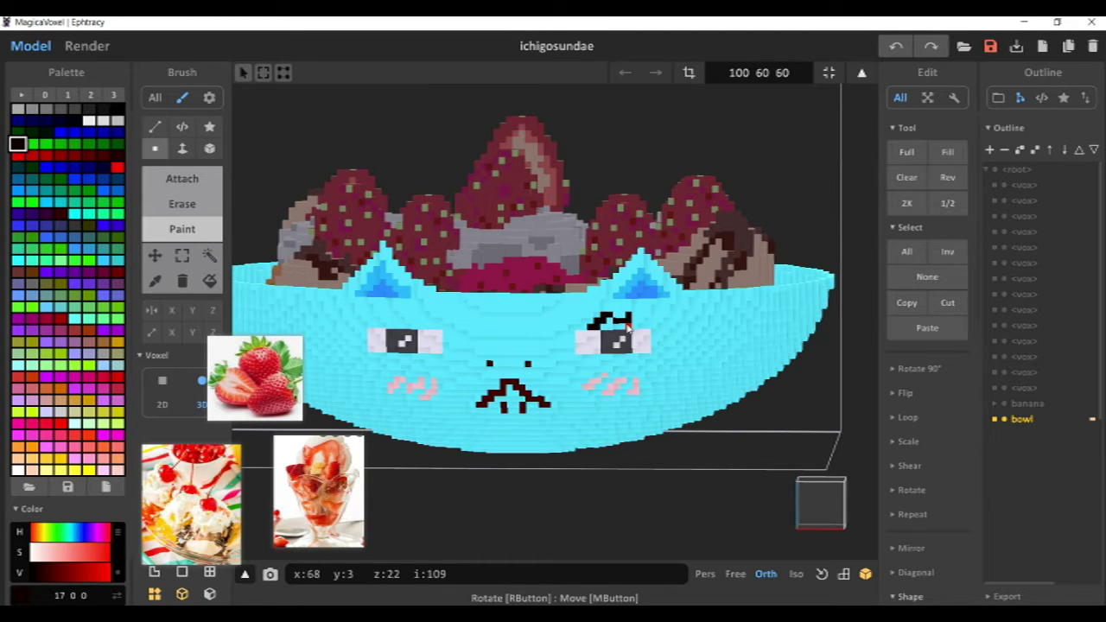
pyautogui.hotkey('ctrl', 'z')
pyautogui.moveTo(615, 327); pyautogui.dragTo(662, 314)
pyautogui.moveTo(425, 332)
pyautogui.mouseDown()
pyautogui.moveTo(415, 316)
pyautogui.moveTo(361, 315)
pyautogui.mouseUp()
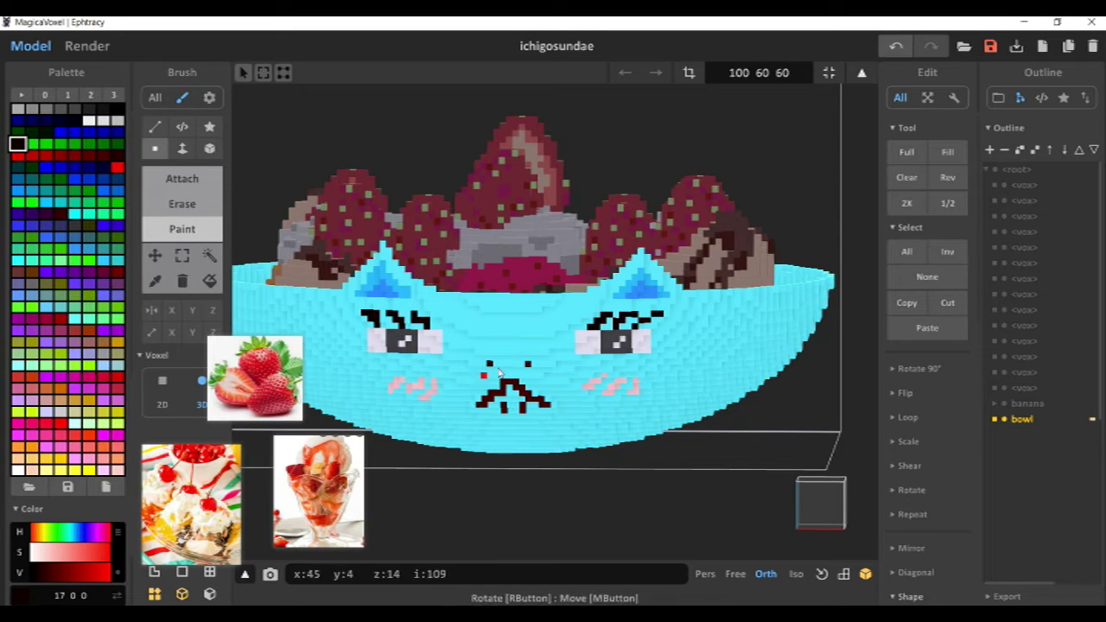
# Undo the eyelash strokes above both eyes.
pyautogui.hotkey('ctrl', 'z')
pyautogui.hotkey('ctrl', 'z')
pyautogui.hotkey('ctrl', 'z')
pyautogui.hotkey('ctrl', 'z')
pyautogui.hotkey('ctrl', 'z')
# Paint thick slanted near-black (17, 0, 0) eyebrows above both eyes and a short nose line between the eyes.
pyautogui.moveTo(421, 306); pyautogui.dragTo(471, 321)
pyautogui.moveTo(603, 308); pyautogui.dragTo(561, 318)
pyautogui.hotkey('ctrl', 'x')
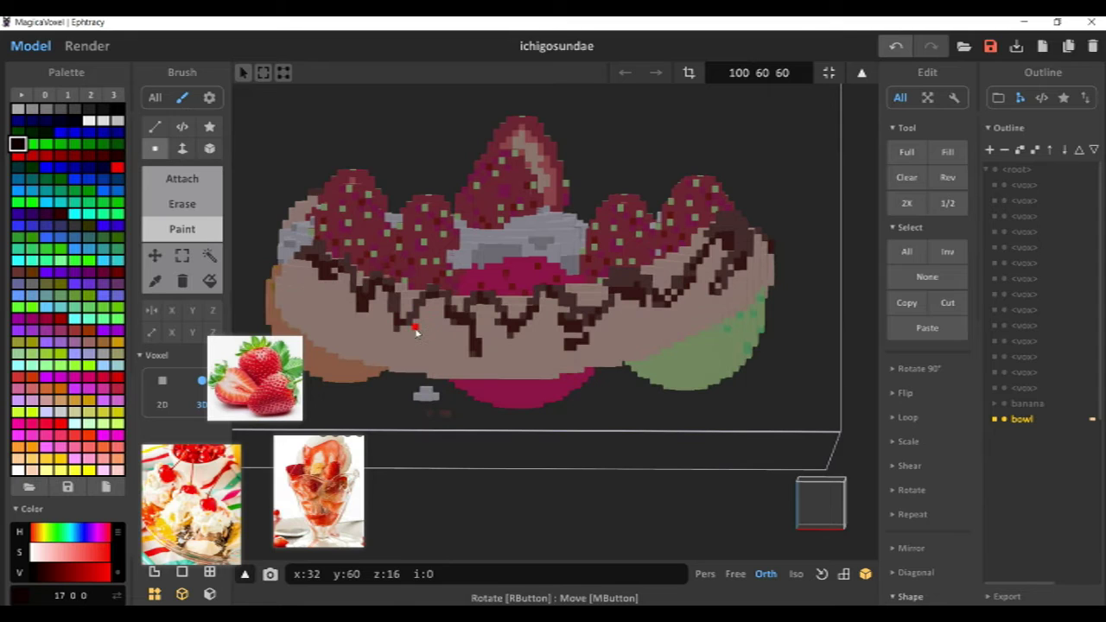
pyautogui.hotkey('ctrl', 'z')
pyautogui.moveTo(422, 312); pyautogui.dragTo(471, 327)
pyautogui.moveTo(608, 312)
pyautogui.mouseDown()
pyautogui.moveTo(554, 327)
pyautogui.moveTo(516, 370)
pyautogui.mouseUp()
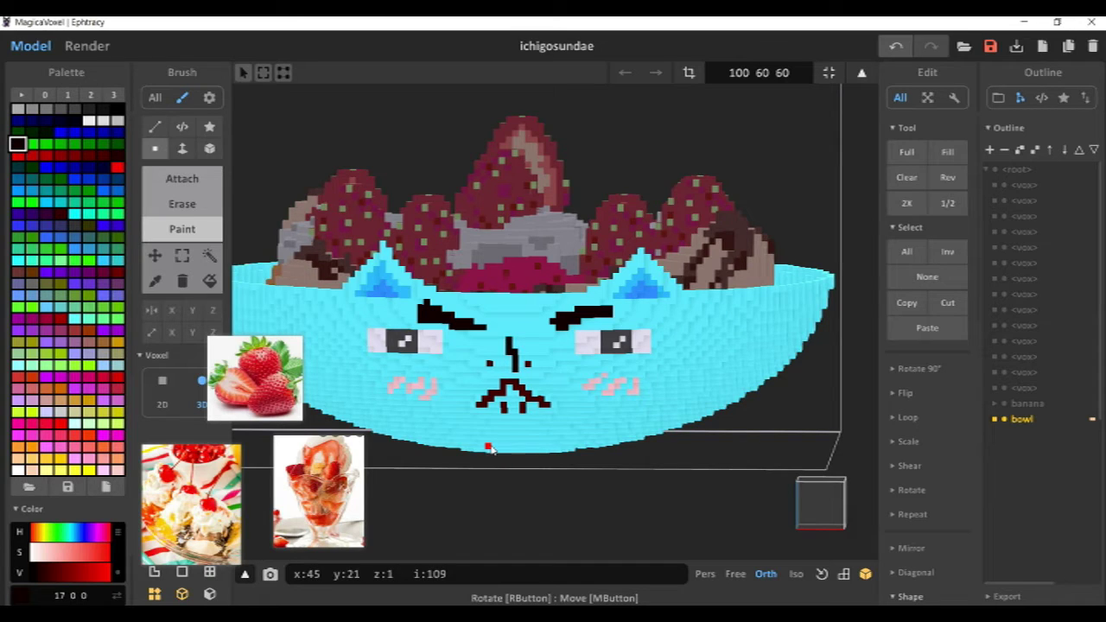
# Fill the nose and mouth area with pale yellow (255, 255, 153) and add near-black (17, 0, 0) marks around the nose.
pyautogui.click(46, 469)
pyautogui.click(499, 359)
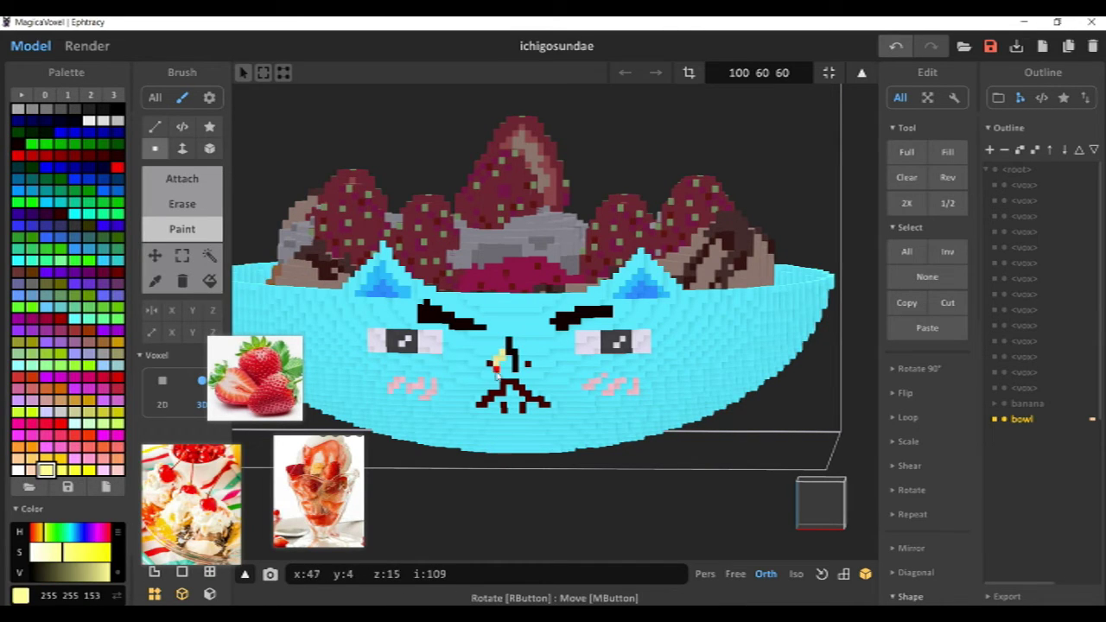
pyautogui.moveTo(507, 377); pyautogui.dragTo(509, 361)
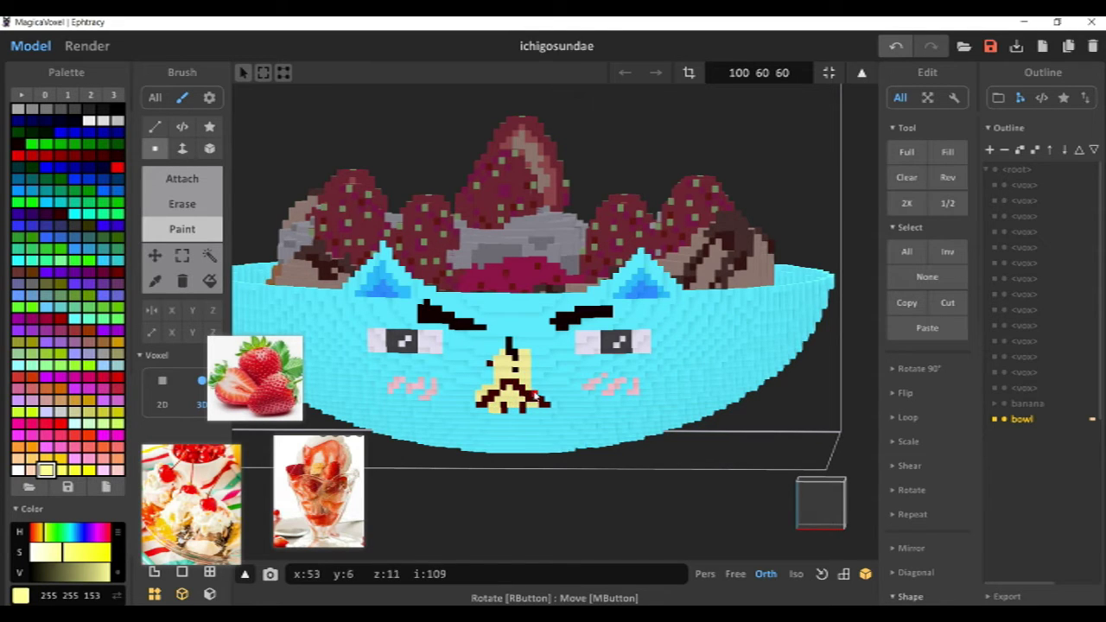
pyautogui.click(17, 143)
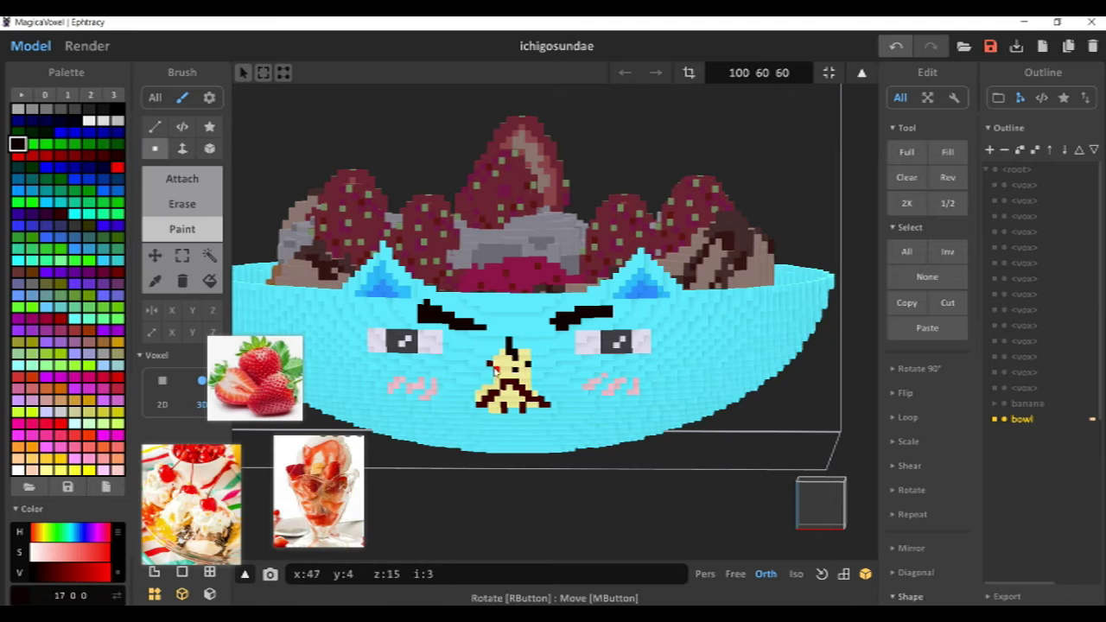
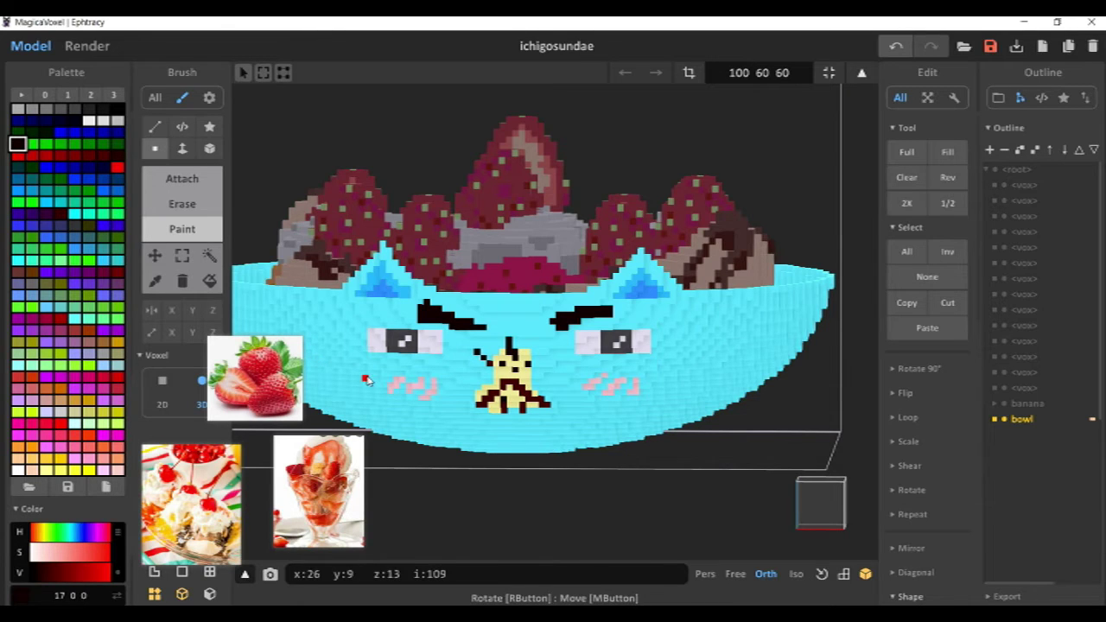
# Sample the bowl's cyan and move the strawberry and sundae reference images clear of the voxel brush settings.
pyautogui.click(155, 281)
pyautogui.click(241, 300)
pyautogui.moveTo(250, 372); pyautogui.dragTo(246, 512)
pyautogui.moveTo(303, 490); pyautogui.dragTo(277, 503)
# Set the voxel brush size to 3 and paint over the eyebrows, nose, mouth and cheek blush with the bowl's cyan.
pyautogui.click(424, 328)
pyautogui.moveTo(217, 356); pyautogui.dragTo(218, 366)
pyautogui.moveTo(425, 307)
pyautogui.mouseDown()
pyautogui.moveTo(565, 317)
pyautogui.moveTo(504, 394)
pyautogui.moveTo(476, 400)
pyautogui.mouseUp()
pyautogui.moveTo(477, 400)
pyautogui.mouseDown(button='right')
pyautogui.moveTo(469, 432)
pyautogui.moveTo(407, 371)
pyautogui.moveTo(583, 388)
pyautogui.mouseUp(button='right')
pyautogui.moveTo(583, 388); pyautogui.dragTo(398, 385)
pyautogui.moveTo(397, 384)
pyautogui.mouseDown(button='right')
pyautogui.moveTo(530, 415)
pyautogui.moveTo(565, 328)
pyautogui.moveTo(490, 319)
pyautogui.mouseUp(button='right')
# Paint over the white sides of both eyes with the bowl's cyan, keeping only the dark pupils.
pyautogui.click(815, 515)
pyautogui.scroll(2, 581, 344)
pyautogui.moveTo(583, 345)
pyautogui.mouseDown()
pyautogui.moveTo(594, 338)
pyautogui.moveTo(594, 354)
pyautogui.mouseUp()
pyautogui.click(671, 332)
pyautogui.moveTo(671, 332); pyautogui.dragTo(659, 347)
pyautogui.moveTo(405, 329)
pyautogui.mouseDown()
pyautogui.moveTo(400, 350)
pyautogui.moveTo(415, 332)
pyautogui.mouseUp()
pyautogui.moveTo(342, 331); pyautogui.dragTo(331, 352)
# Preview the bowl with the simplified eyes in the render view from an angle.
pyautogui.click(95, 45)
pyautogui.scroll(-3, 414, 216)
pyautogui.moveTo(414, 147); pyautogui.dragTo(274, 173, button='right')
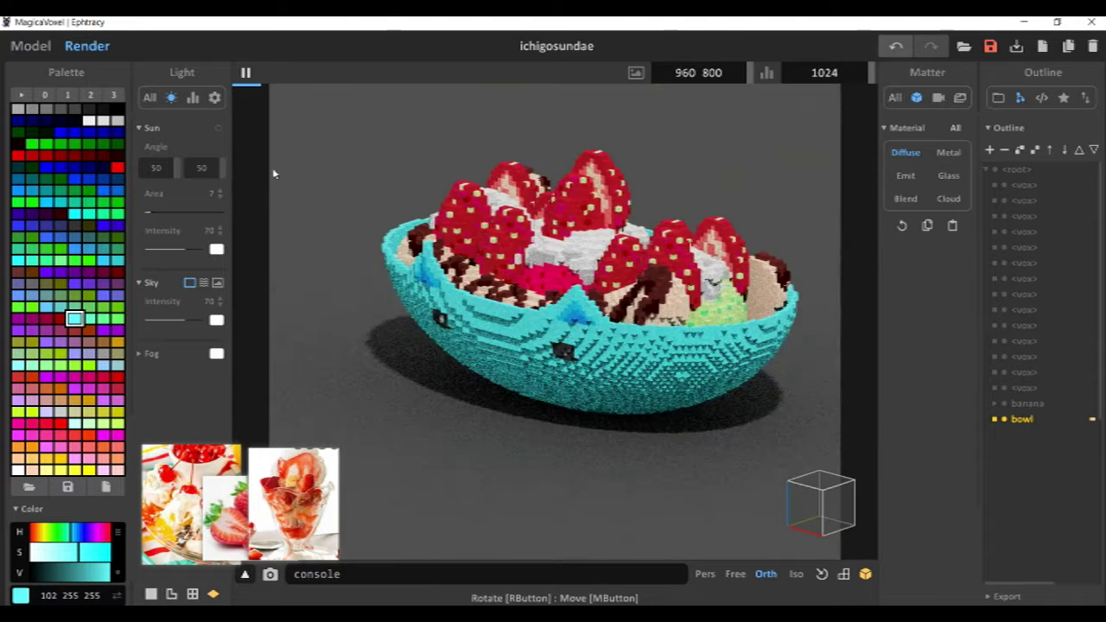
# Sample the pupils' dark gray (68, 68, 68) and paint over the lower white highlight voxel in each eye.
pyautogui.click(32, 46)
pyautogui.click(816, 511)
pyautogui.scroll(5, 696, 366)
pyautogui.click(156, 281)
pyautogui.click(311, 342)
pyautogui.click(309, 350)
pyautogui.click(656, 350)
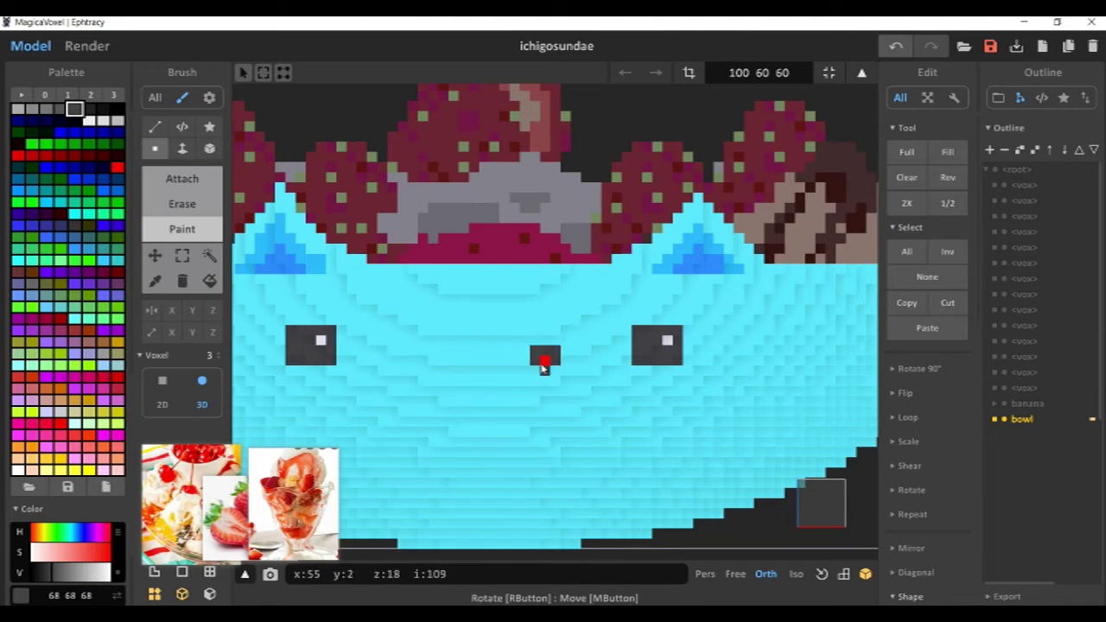
# Paint a second highlight voxel in off-white (238, 238, 238) at the upper right corner of each eye.
pyautogui.click(88, 46)
pyautogui.click(31, 46)
pyautogui.click(89, 121)
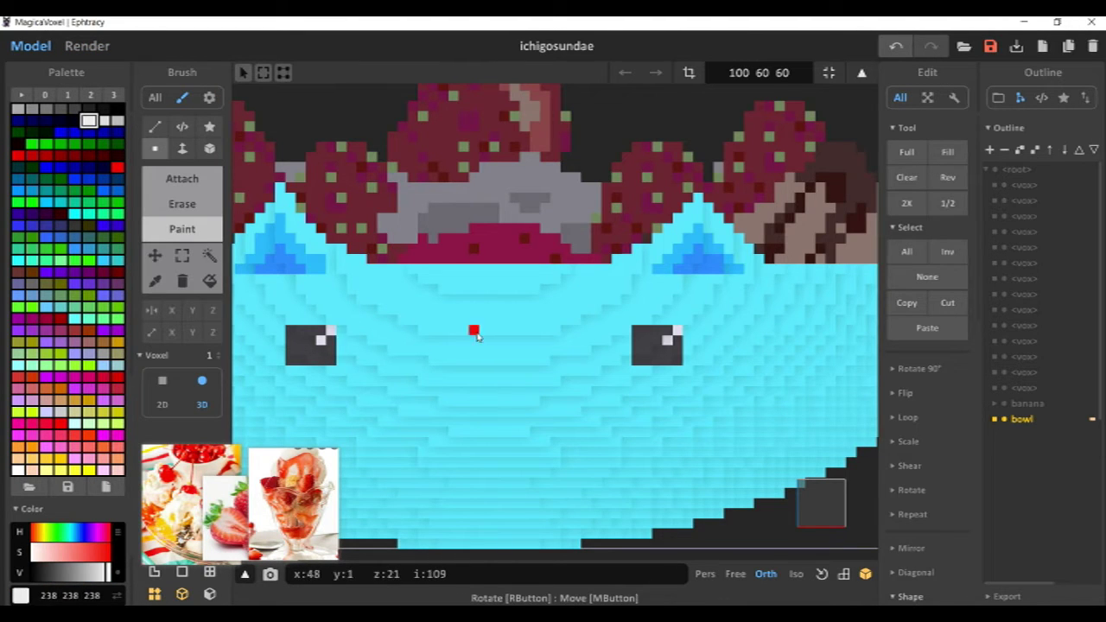
pyautogui.press('Tab')
pyautogui.press('Tab')
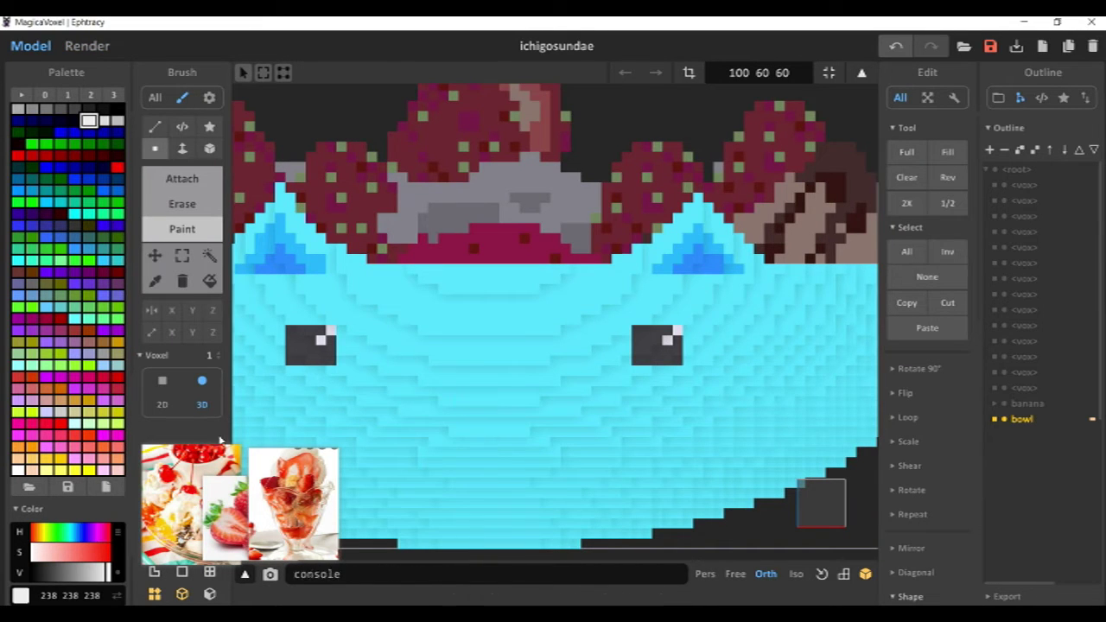
# Paint an orange (255, 153, 102) nose about 6 voxels wide and 2 high, centered below the eyes.
pyautogui.click(117, 458)
pyautogui.moveTo(453, 397); pyautogui.dragTo(504, 397)
pyautogui.click(95, 49)
pyautogui.press('F1')
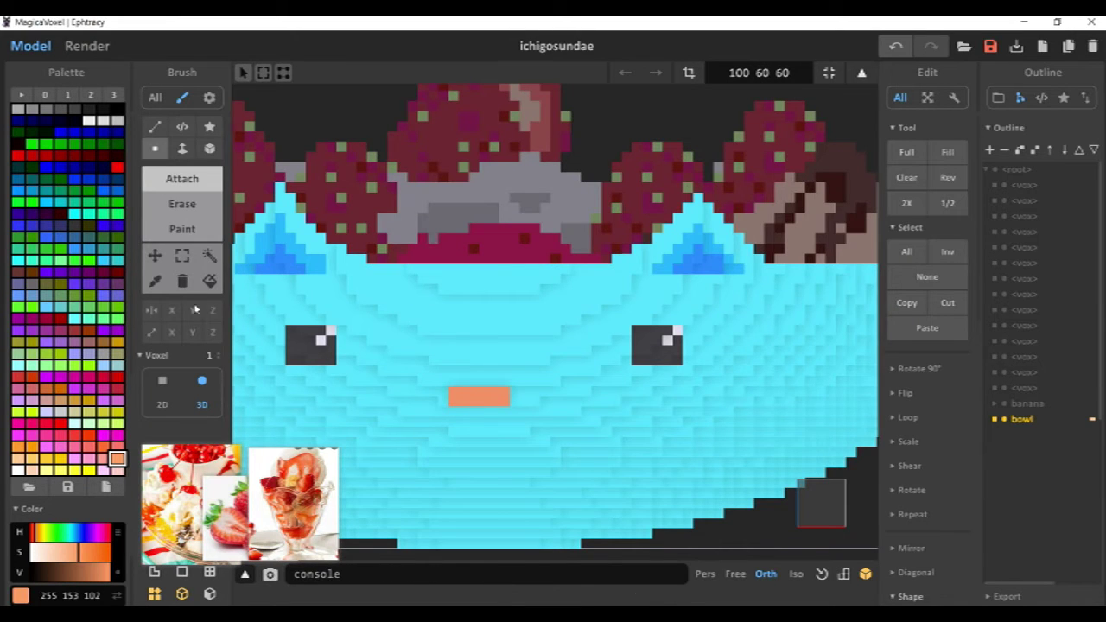
# Attach bowl-cyan (102, 255, 255) voxels around the orange nose to build a raised muzzle.
pyautogui.click(75, 319)
pyautogui.moveTo(479, 397); pyautogui.dragTo(460, 417, button='right')
pyautogui.moveTo(536, 412); pyautogui.dragTo(439, 403, button='right')
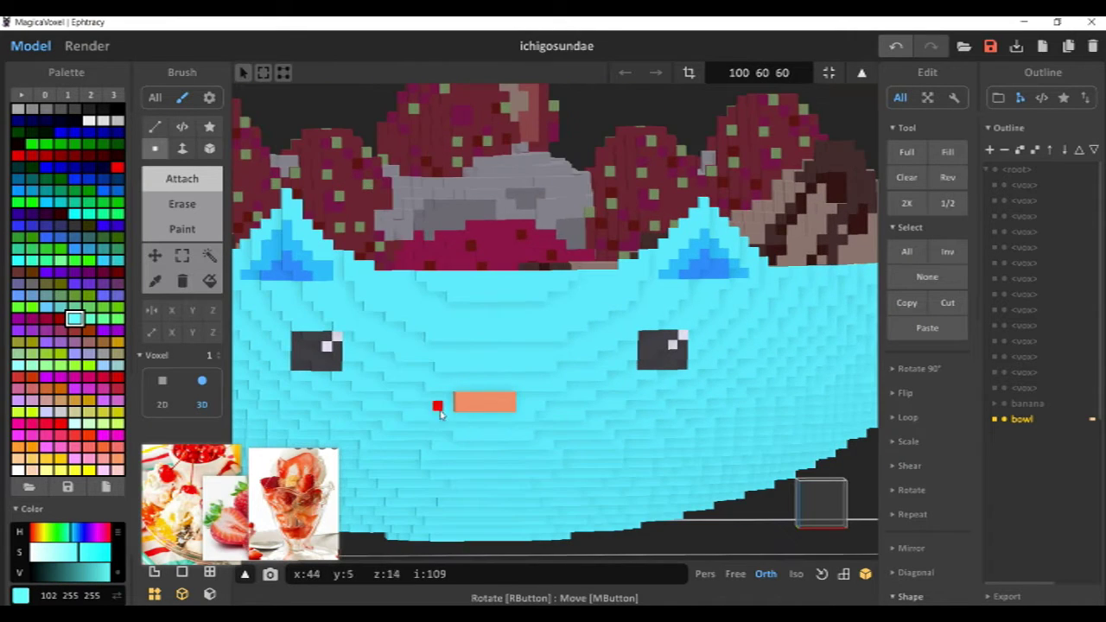
pyautogui.moveTo(538, 415); pyautogui.dragTo(518, 390, button='right')
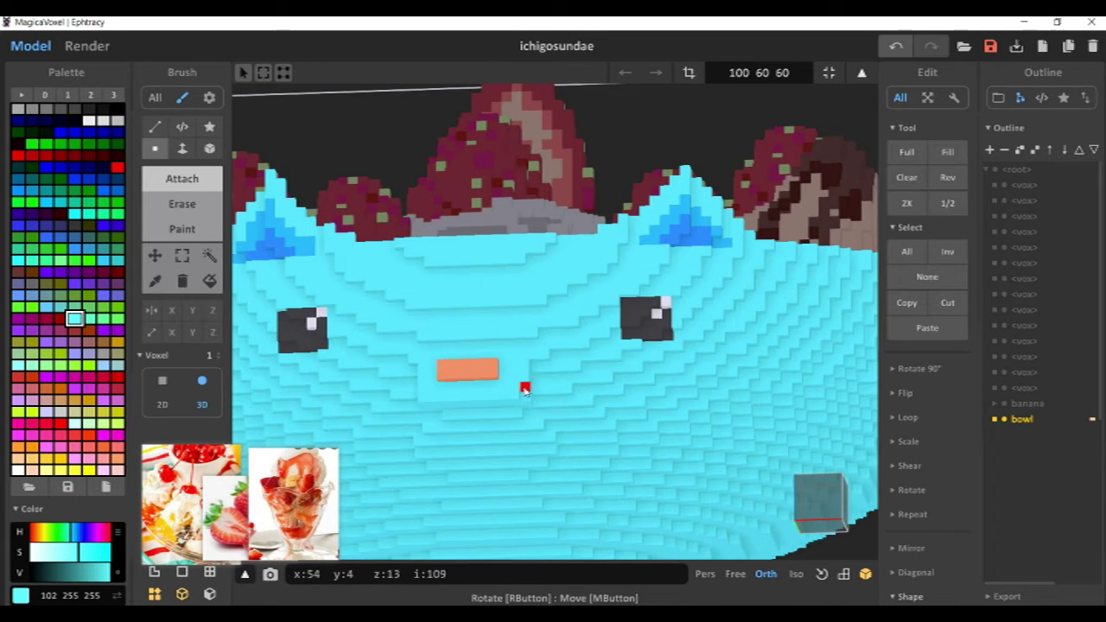
pyautogui.moveTo(525, 391); pyautogui.dragTo(554, 419, button='right')
# Sample the nose's orange, attach voxels so the nose protrudes from the muzzle, and undo the last stroke.
pyautogui.keyDown('alt'); pyautogui.click(484, 388); pyautogui.keyUp('alt')
pyautogui.moveTo(486, 387); pyautogui.dragTo(423, 378, button='right')
pyautogui.moveTo(543, 373); pyautogui.dragTo(597, 380, button='right')
pyautogui.scroll(-5, 528, 399)
pyautogui.moveTo(587, 336); pyautogui.dragTo(527, 341, button='right')
pyautogui.scroll(5, 518, 354)
pyautogui.moveTo(483, 371); pyautogui.dragTo(519, 380, button='right')
pyautogui.moveTo(449, 383); pyautogui.dragTo(486, 373)
pyautogui.moveTo(540, 367)
pyautogui.mouseDown(button='right')
pyautogui.moveTo(565, 364)
pyautogui.moveTo(498, 392)
pyautogui.moveTo(534, 396)
pyautogui.mouseUp(button='right')
pyautogui.hotkey('ctrl', 'z')
pyautogui.moveTo(489, 427)
pyautogui.mouseDown(button='right')
pyautogui.moveTo(499, 413)
pyautogui.moveTo(490, 388)
pyautogui.mouseUp(button='right')
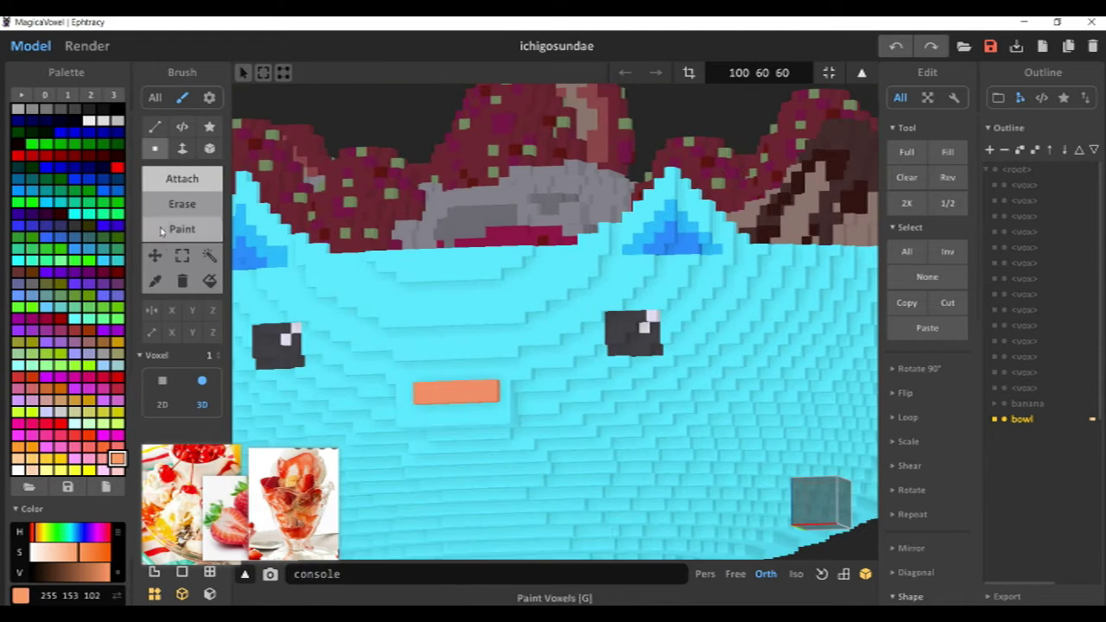
# Paint a light blue (51, 204, 255) cat mouth with a stem and two curved ends below the nose, and preview it rendered.
pyautogui.click(164, 235)
pyautogui.keyDown('alt'); pyautogui.click(250, 252); pyautogui.keyUp('alt')
pyautogui.moveTo(451, 409); pyautogui.dragTo(462, 421)
pyautogui.click(438, 432)
pyautogui.moveTo(471, 433)
pyautogui.mouseDown(button='right')
pyautogui.moveTo(550, 441)
pyautogui.moveTo(506, 424)
pyautogui.moveTo(496, 366)
pyautogui.moveTo(570, 417)
pyautogui.mouseUp(button='right')
pyautogui.click(515, 441)
pyautogui.scroll(-4, 501, 410)
pyautogui.moveTo(508, 389); pyautogui.dragTo(535, 375, button='right')
pyautogui.click(88, 45)
pyautogui.click(30, 46)
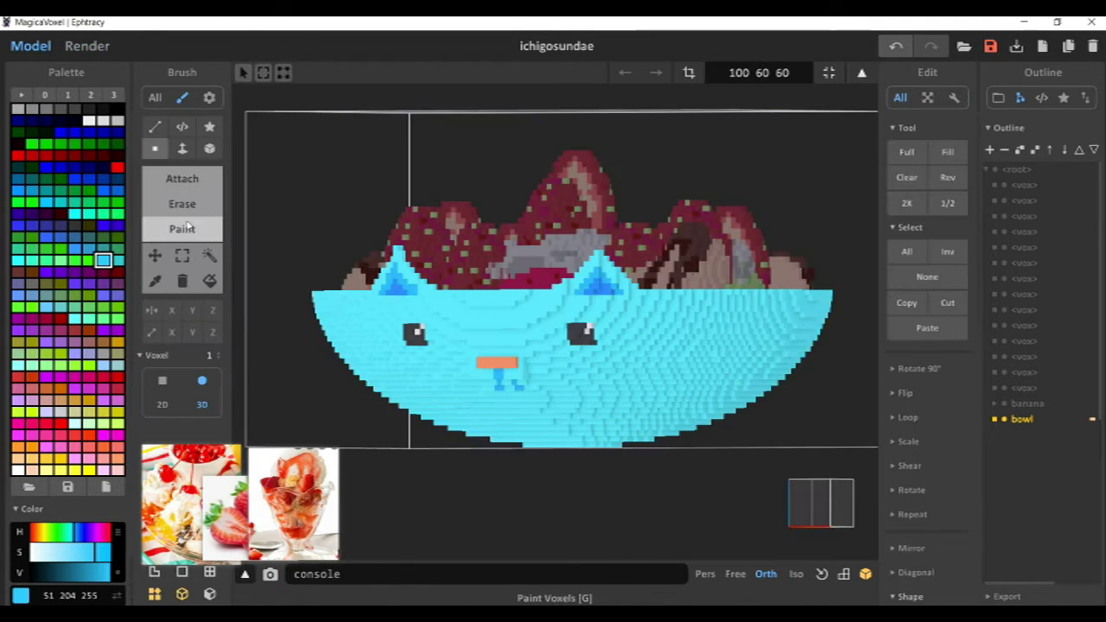
# Sample the inner ear's darker blue (51, 153, 255) and repaint the mouth lines with it.
pyautogui.scroll(4, 494, 393)
pyautogui.moveTo(475, 422); pyautogui.dragTo(503, 387, button='right')
pyautogui.click(154, 280)
pyautogui.click(261, 251)
pyautogui.moveTo(272, 254); pyautogui.dragTo(341, 275, button='right')
pyautogui.scroll(-3, 620, 363)
pyautogui.moveTo(531, 379); pyautogui.dragTo(592, 371, button='right')
pyautogui.scroll(4, 555, 368)
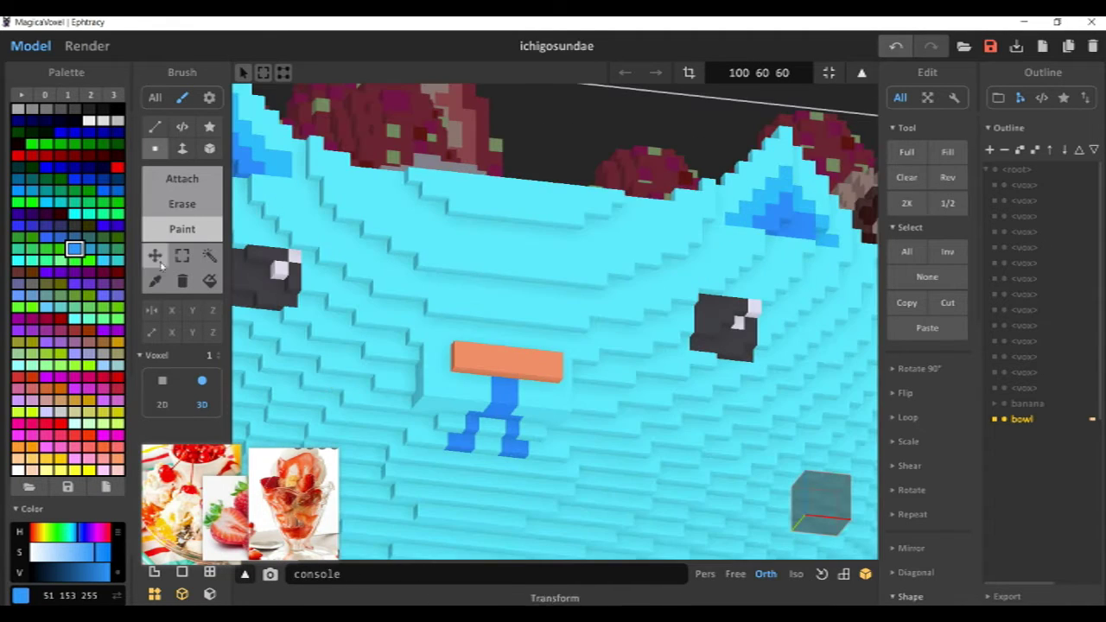
# Sample the bowl's cyan and attach voxels over the mouth's two curved ends, keeping the blue stem.
pyautogui.click(157, 281)
pyautogui.click(252, 322)
pyautogui.click(191, 180)
pyautogui.moveTo(218, 356); pyautogui.dragTo(218, 349)
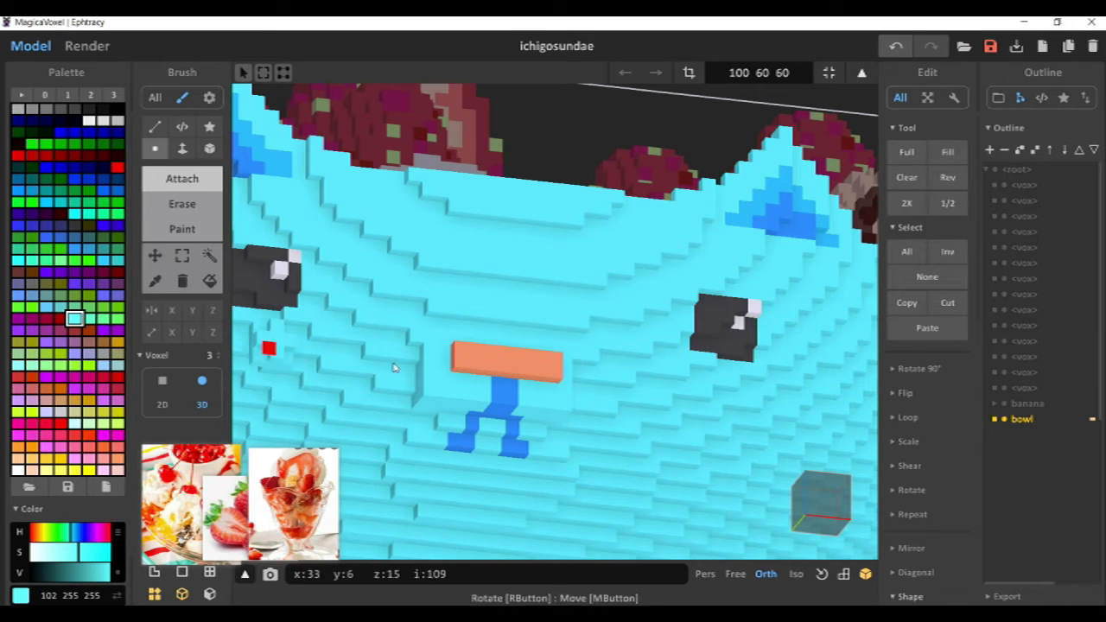
pyautogui.moveTo(383, 380); pyautogui.dragTo(647, 415)
pyautogui.hotkey('ctrl', 'z')
pyautogui.click(156, 150)
pyautogui.moveTo(443, 423); pyautogui.dragTo(557, 428)
pyautogui.moveTo(575, 418)
pyautogui.mouseDown(button='right')
pyautogui.moveTo(521, 384)
pyautogui.moveTo(403, 388)
pyautogui.moveTo(394, 345)
pyautogui.moveTo(545, 313)
pyautogui.mouseUp(button='right')
pyautogui.moveTo(553, 369); pyautogui.dragTo(458, 373, button='right')
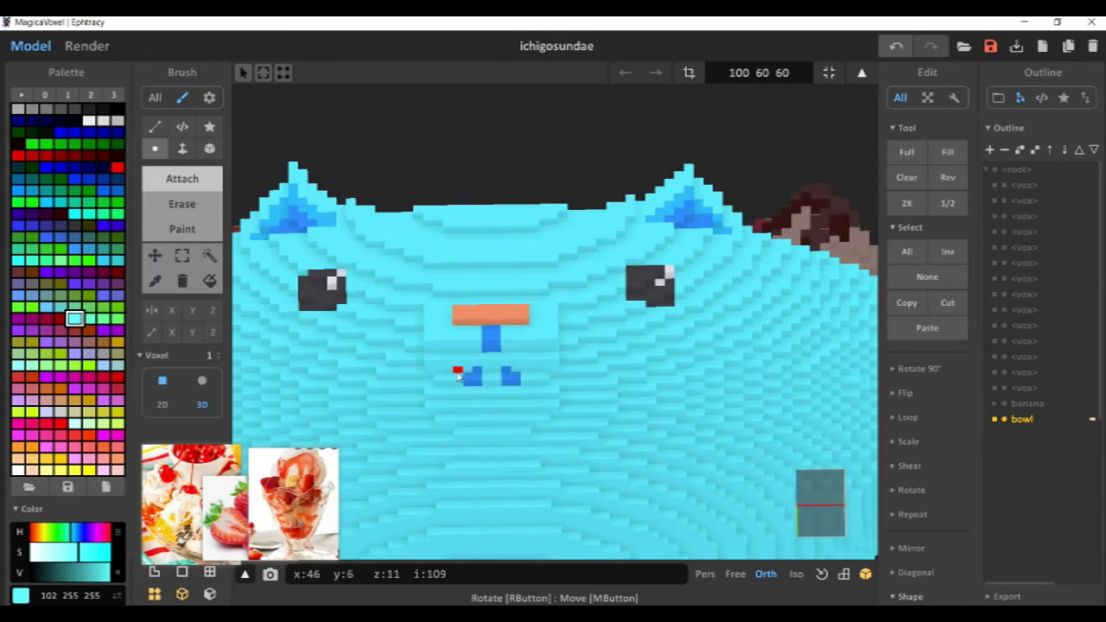
pyautogui.moveTo(556, 373)
pyautogui.mouseDown(button='right')
pyautogui.moveTo(597, 437)
pyautogui.moveTo(585, 432)
pyautogui.mouseUp(button='right')
pyautogui.moveTo(491, 392); pyautogui.dragTo(402, 296, button='right')
# Try to attach a wide cyan band across the muzzle below the nose with the brush size at 4.
pyautogui.click(182, 231)
pyautogui.moveTo(216, 357); pyautogui.dragTo(218, 340)
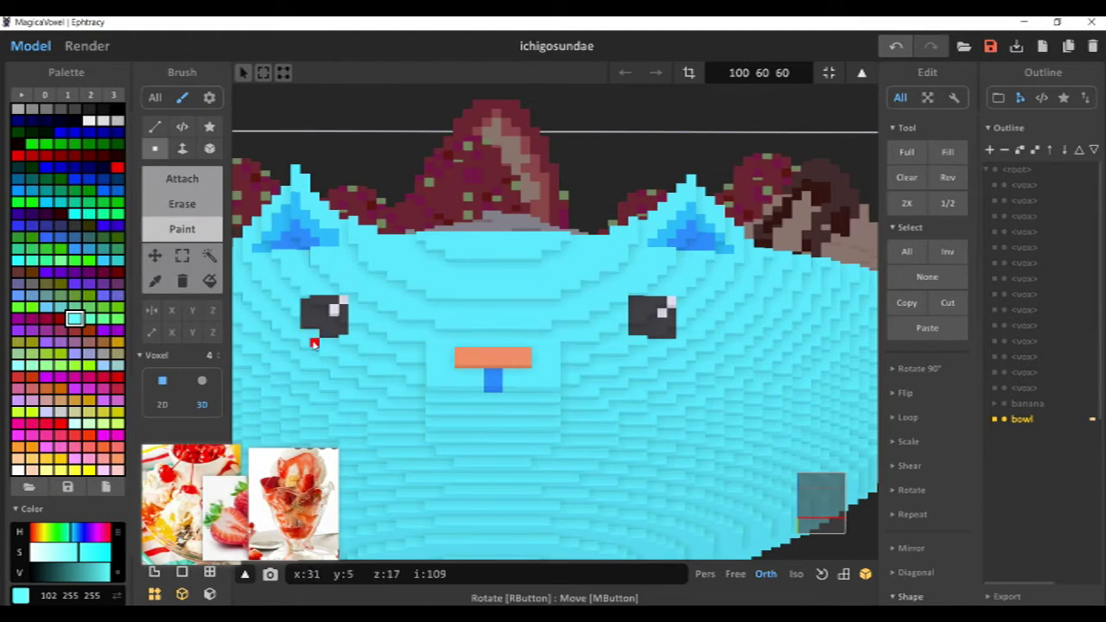
pyautogui.click(182, 180)
pyautogui.moveTo(406, 391)
pyautogui.mouseDown()
pyautogui.moveTo(519, 401)
pyautogui.moveTo(608, 390)
pyautogui.mouseUp()
pyautogui.hotkey('ctrl', 'z')
# Preview the muzzle with its nose and short blue stem in the render view.
pyautogui.moveTo(613, 389)
pyautogui.mouseDown(button='right')
pyautogui.moveTo(563, 410)
pyautogui.moveTo(577, 445)
pyautogui.mouseUp(button='right')
pyautogui.click(93, 46)
pyautogui.scroll(-5, 555, 345)
pyautogui.click(33, 46)
pyautogui.scroll(5, 714, 360)
pyautogui.moveTo(714, 360); pyautogui.dragTo(777, 354, button='right')
# Set the brush size to 1 and attach a raised blue (51, 153, 255) mouth bar across the muzzle below the stem.
pyautogui.moveTo(222, 358); pyautogui.dragTo(221, 378)
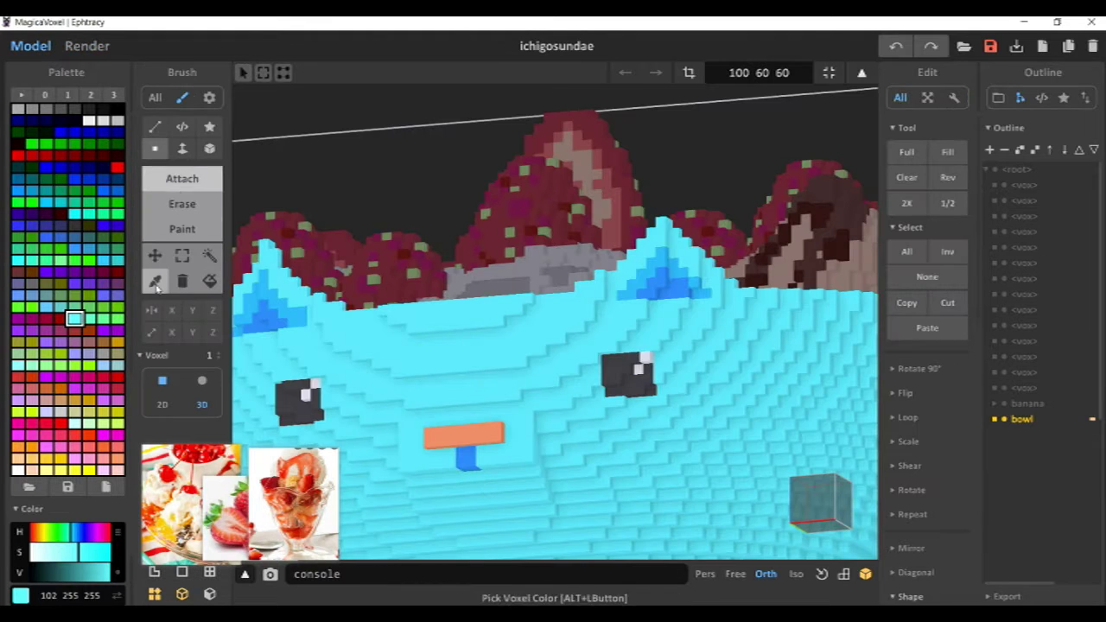
pyautogui.click(156, 281)
pyautogui.click(637, 385)
pyautogui.moveTo(673, 393); pyautogui.dragTo(567, 377, button='middle')
pyautogui.scroll(5, 568, 377)
pyautogui.click(183, 180)
pyautogui.click(431, 446)
pyautogui.moveTo(531, 443)
pyautogui.mouseDown(button='right')
pyautogui.moveTo(607, 378)
pyautogui.moveTo(610, 236)
pyautogui.moveTo(444, 429)
pyautogui.moveTo(315, 401)
pyautogui.moveTo(621, 390)
pyautogui.moveTo(797, 358)
pyautogui.moveTo(464, 383)
pyautogui.moveTo(547, 392)
pyautogui.mouseUp(button='right')
pyautogui.keyDown('alt'); pyautogui.click(769, 361); pyautogui.keyUp('alt')
pyautogui.press('f')
pyautogui.keyDown('alt'); pyautogui.click(550, 380); pyautogui.keyUp('alt')
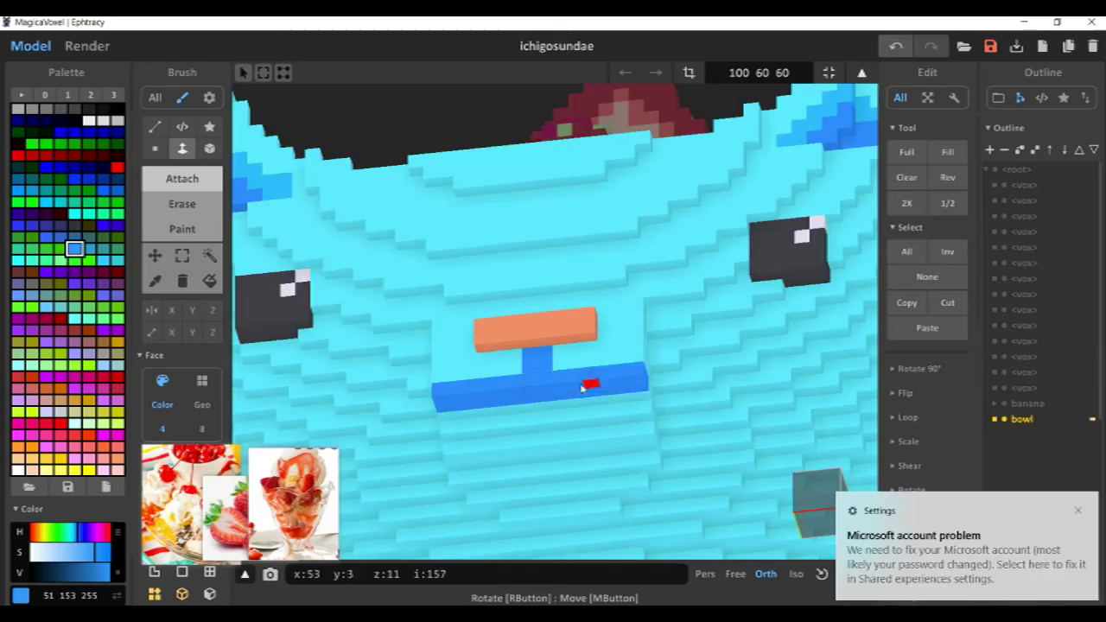
# Preview the cat face with its new mouth bar from the front and from an angle in the render view.
pyautogui.scroll(-5, 578, 384)
pyautogui.click(87, 46)
pyautogui.moveTo(622, 422)
pyautogui.mouseDown(button='right')
pyautogui.moveTo(670, 344)
pyautogui.moveTo(623, 274)
pyautogui.mouseUp(button='right')
pyautogui.click(31, 47)
pyautogui.click(190, 205)
pyautogui.moveTo(596, 380)
pyautogui.mouseDown(button='right')
pyautogui.moveTo(666, 435)
pyautogui.moveTo(678, 479)
pyautogui.mouseUp(button='right')
pyautogui.click(757, 578)
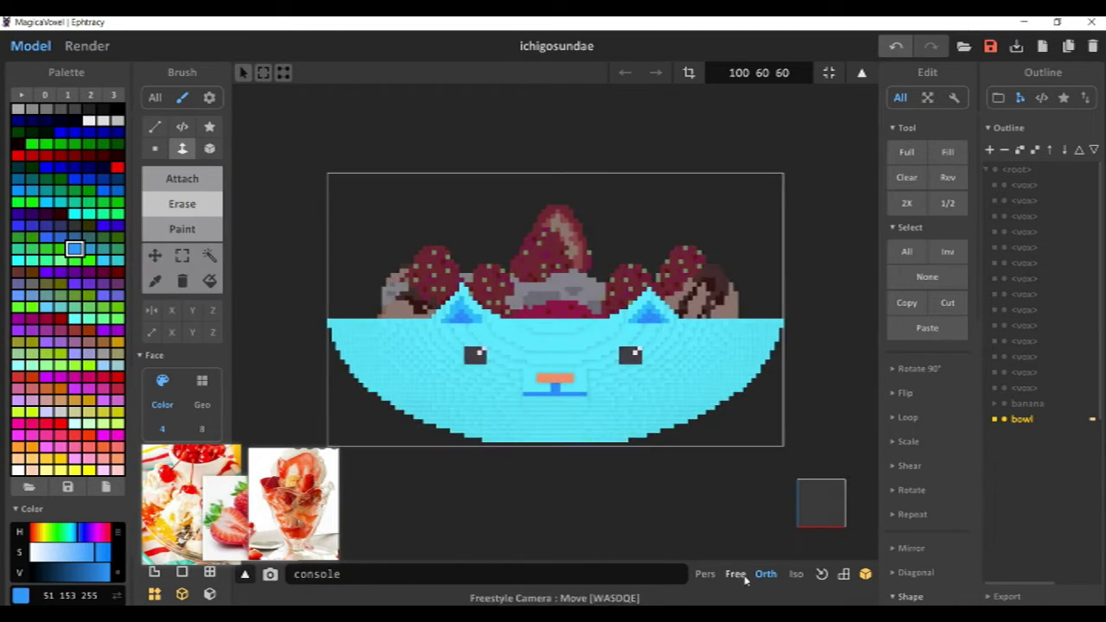
pyautogui.press('Tab')
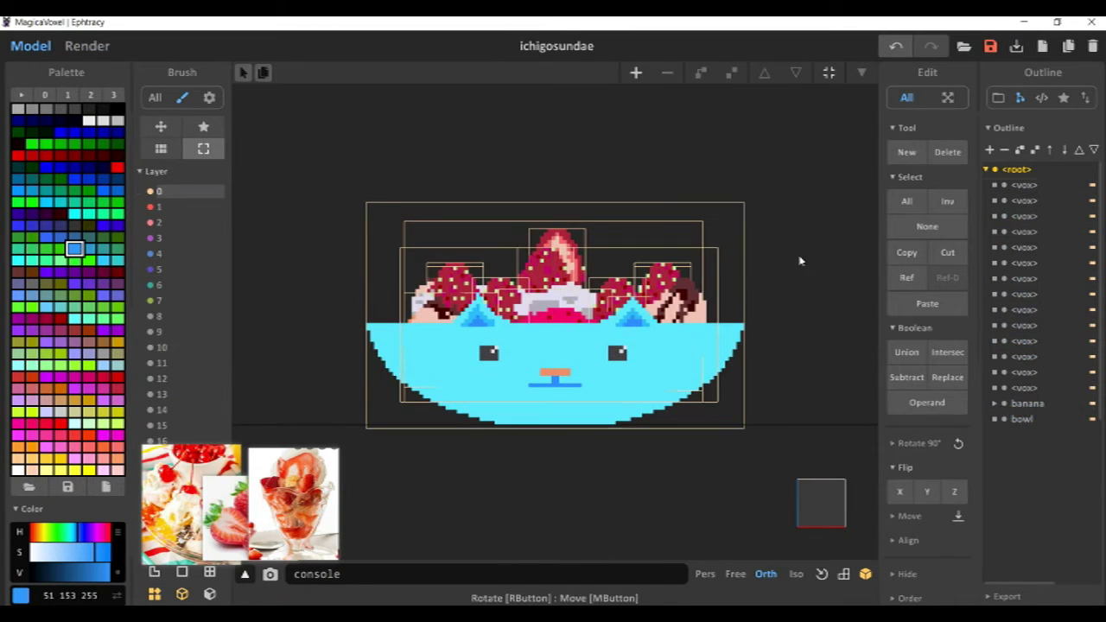
pyautogui.click(104, 49)
pyautogui.moveTo(691, 315); pyautogui.dragTo(653, 396, button='right')
pyautogui.scroll(4, 678, 373)
pyautogui.scroll(-2, 654, 395)
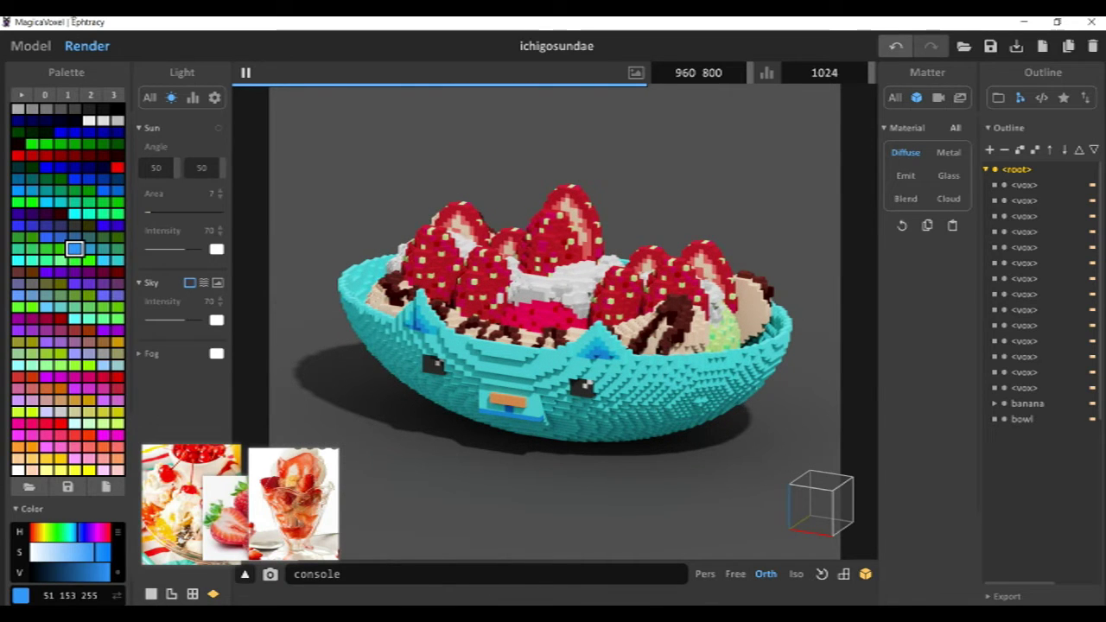
# Try replacing the bowl's cyan with near-black (34, 34, 34), preview it rendered, and undo the recolor.
pyautogui.click(32, 46)
pyautogui.doubleClick(654, 399)
pyautogui.click(210, 282)
pyautogui.click(393, 365)
pyautogui.click(89, 47)
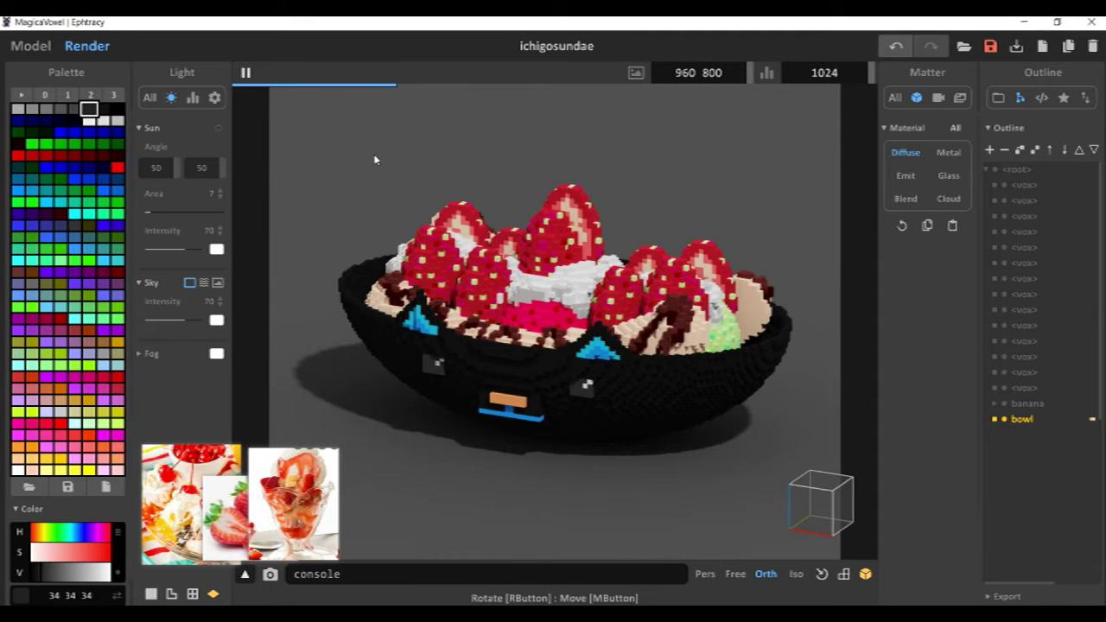
pyautogui.moveTo(632, 216); pyautogui.dragTo(568, 336, button='right')
pyautogui.hotkey('ctrl', 'z')
pyautogui.moveTo(520, 195); pyautogui.dragTo(519, 272, button='right')
# Sample the bowl's cyan and attach voxels to the back side of both cat ears.
pyautogui.click(37, 49)
pyautogui.scroll(3, 613, 249)
pyautogui.moveTo(613, 249); pyautogui.dragTo(622, 259, button='middle')
pyautogui.click(155, 281)
pyautogui.click(449, 117)
pyautogui.click(194, 180)
pyautogui.moveTo(346, 259); pyautogui.dragTo(393, 203, button='right')
pyautogui.click(351, 193)
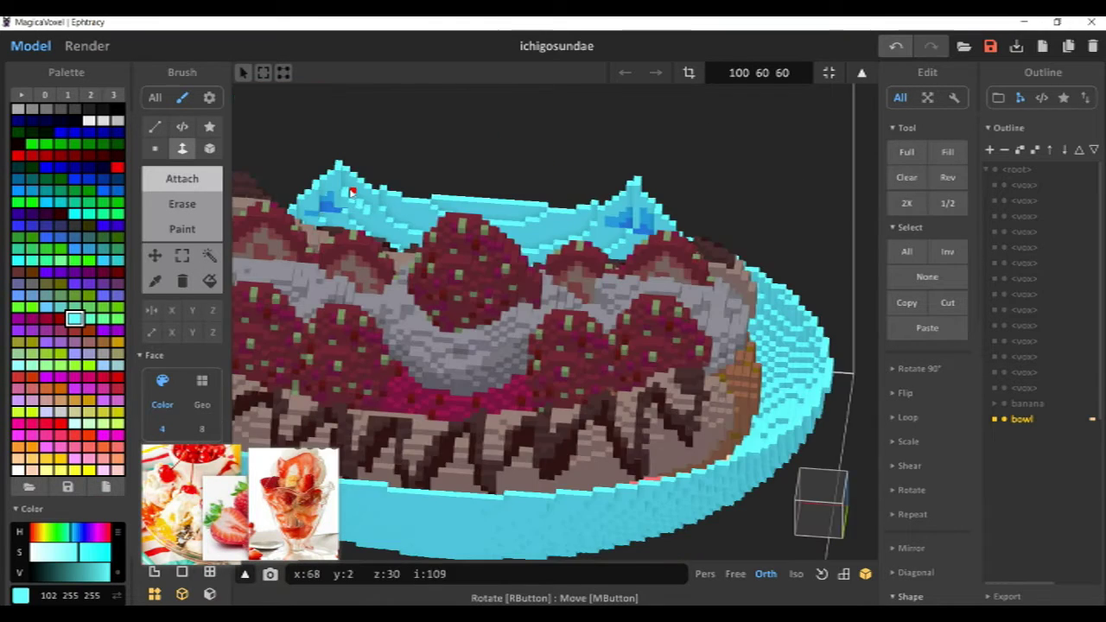
pyautogui.scroll(2, 380, 207)
pyautogui.moveTo(503, 210)
pyautogui.mouseDown(button='right')
pyautogui.moveTo(560, 232)
pyautogui.moveTo(516, 238)
pyautogui.mouseUp(button='right')
pyautogui.click(637, 230)
# Undo the last ear change and attach cyan to the ear's back with the single-voxel brush.
pyautogui.press('g')
pyautogui.moveTo(704, 253)
pyautogui.mouseDown(button='right')
pyautogui.moveTo(444, 197)
pyautogui.moveTo(600, 217)
pyautogui.moveTo(565, 219)
pyautogui.moveTo(553, 211)
pyautogui.moveTo(682, 202)
pyautogui.moveTo(634, 205)
pyautogui.moveTo(561, 114)
pyautogui.moveTo(725, 163)
pyautogui.mouseUp(button='right')
pyautogui.hotkey('ctrl', 'z')
pyautogui.click(156, 149)
pyautogui.click(354, 156)
pyautogui.moveTo(644, 226); pyautogui.dragTo(572, 154, button='right')
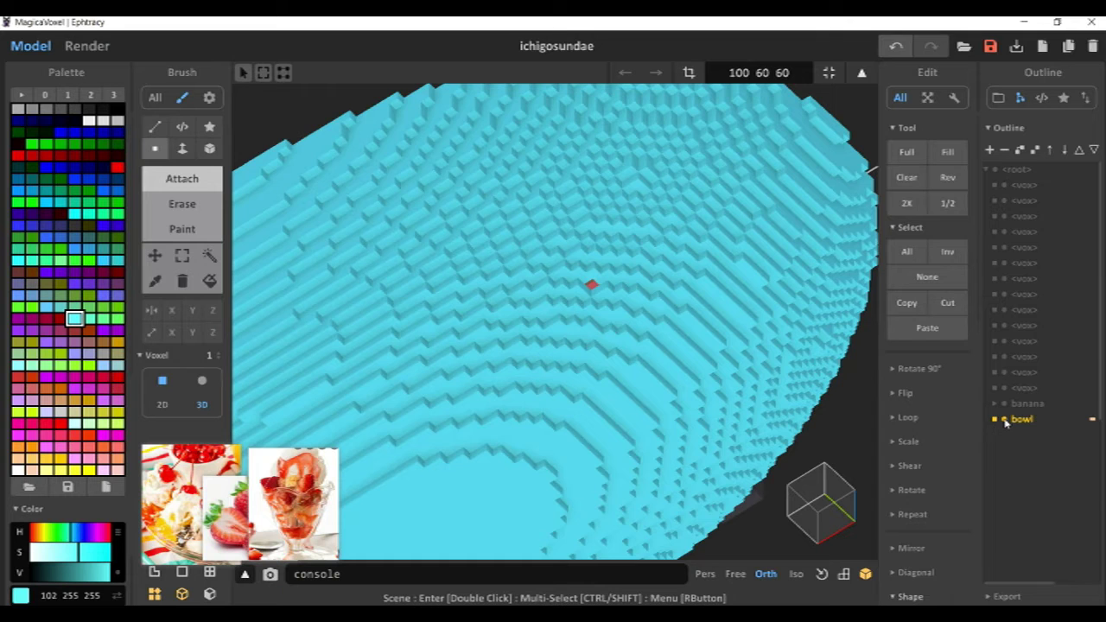
# Open the object whose red voxel pokes through the bowl's underside and erase that voxel.
pyautogui.press('Tab')
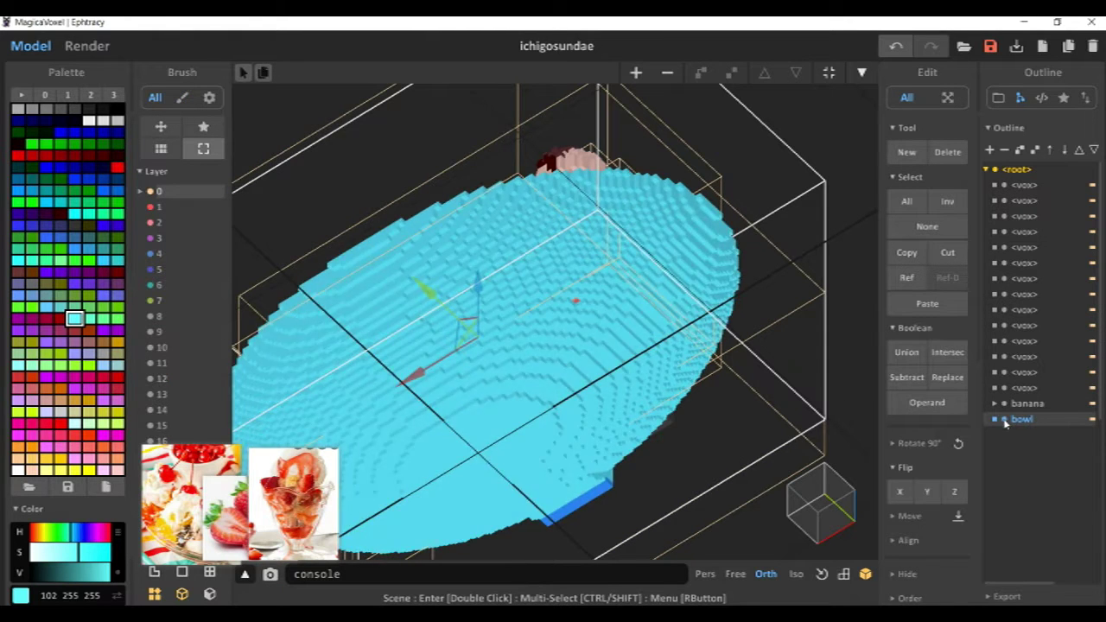
pyautogui.doubleClick(578, 306)
pyautogui.press('r')
pyautogui.click(572, 302)
pyautogui.click(1005, 418)
pyautogui.moveTo(854, 384); pyautogui.dragTo(424, 228, button='right')
# Reopen the bowl and examine its underside up close for stray voxels.
pyautogui.press('Tab')
pyautogui.click(469, 247)
pyautogui.doubleClick(518, 260)
pyautogui.scroll(3, 570, 272)
pyautogui.moveTo(570, 271); pyautogui.dragTo(660, 393, button='right')
pyautogui.click(182, 229)
pyautogui.click(155, 280)
pyautogui.click(182, 179)
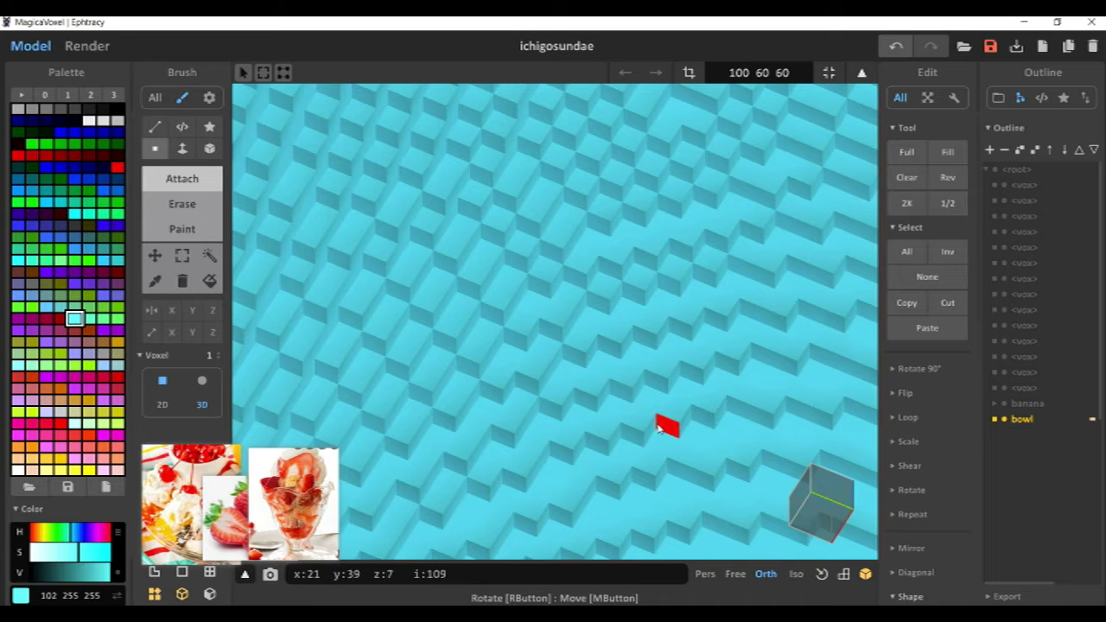
# Return to the whole scene, save the sundae model, and preview it in the render view.
pyautogui.scroll(-5, 570, 250)
pyautogui.press('Tab')
pyautogui.moveTo(570, 250); pyautogui.dragTo(423, 398, button='right')
pyautogui.click(361, 173)
pyautogui.moveTo(415, 337); pyautogui.dragTo(530, 244, button='right')
pyautogui.hotkey('ctrl', 's')
pyautogui.moveTo(675, 268); pyautogui.dragTo(599, 326, button='right')
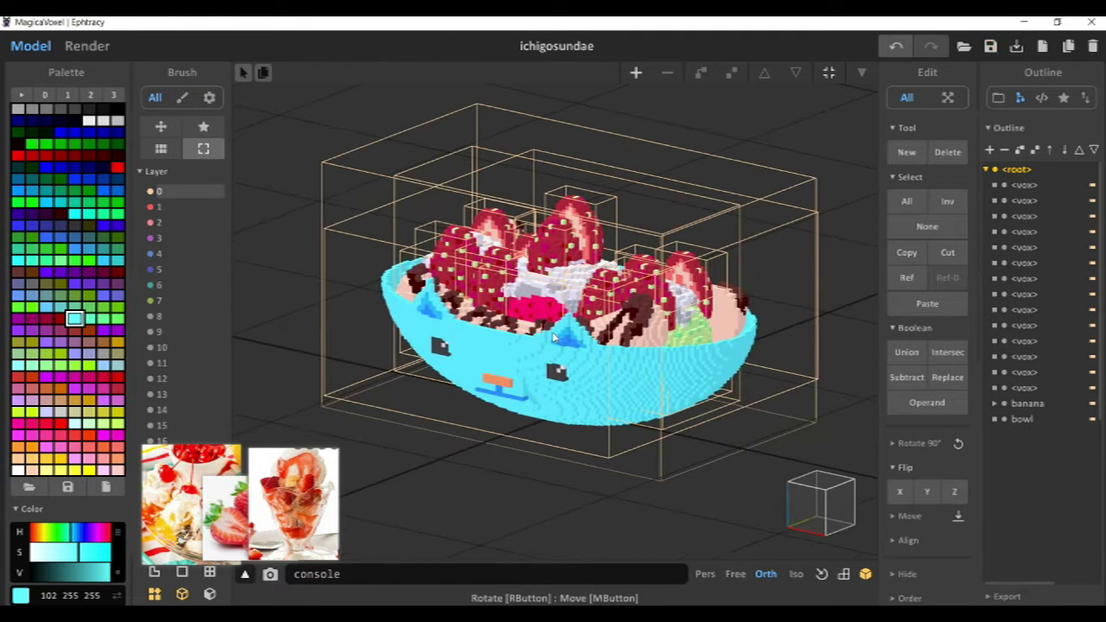
pyautogui.click(103, 47)
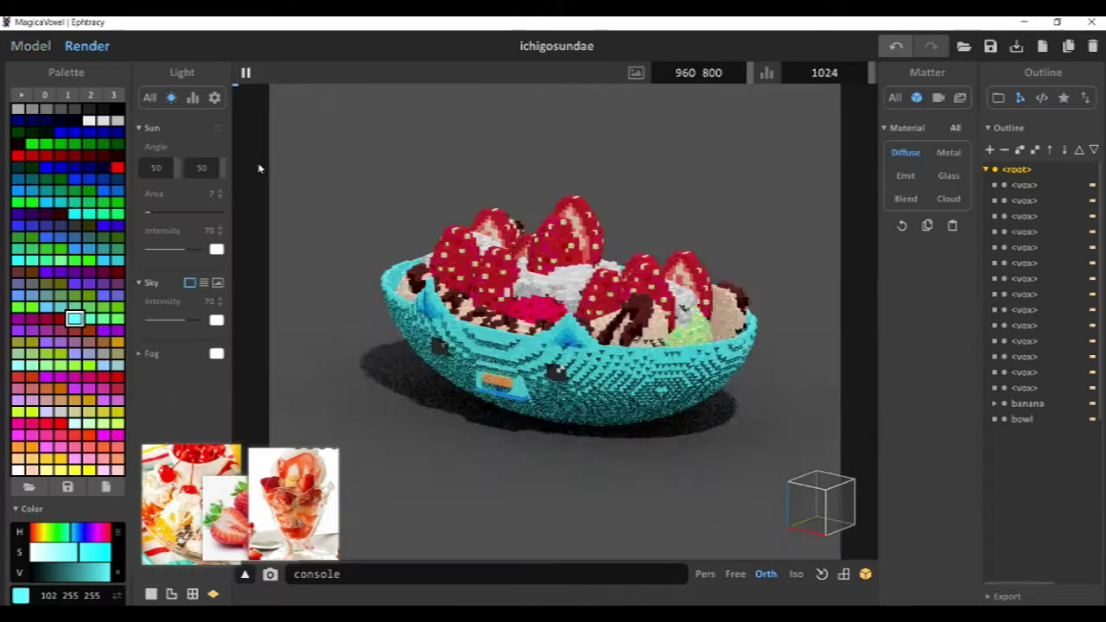
pyautogui.moveTo(536, 346); pyautogui.dragTo(613, 315, button='right')
# Open the bowl and paint a light pink (255, 204, 255) blush strip under the cat's right-hand eye.
pyautogui.click(33, 46)
pyautogui.scroll(5, 629, 374)
pyautogui.scroll(2, 629, 375)
pyautogui.moveTo(629, 375); pyautogui.dragTo(638, 349, button='right')
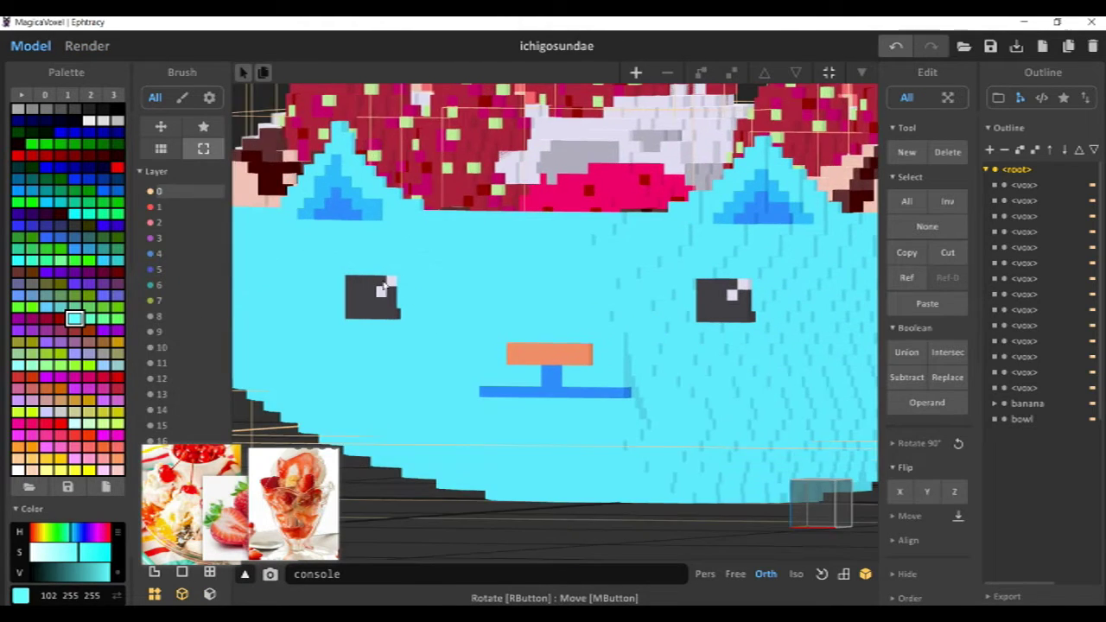
pyautogui.doubleClick(415, 296)
pyautogui.click(116, 461)
pyautogui.click(103, 471)
pyautogui.click(182, 229)
pyautogui.moveTo(736, 337); pyautogui.dragTo(779, 337)
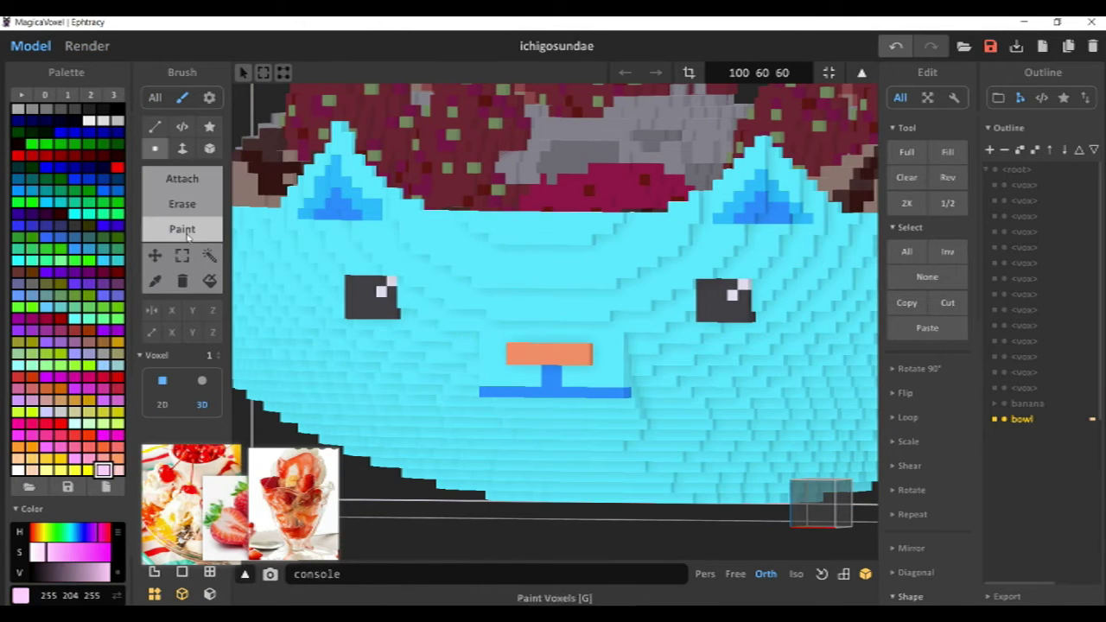
# Switch to a straight front view, paint a matching pink blush strip under the other eye, and preview the face rendered.
pyautogui.click(705, 573)
pyautogui.click(796, 506)
pyautogui.click(766, 573)
pyautogui.scroll(-2, 738, 393)
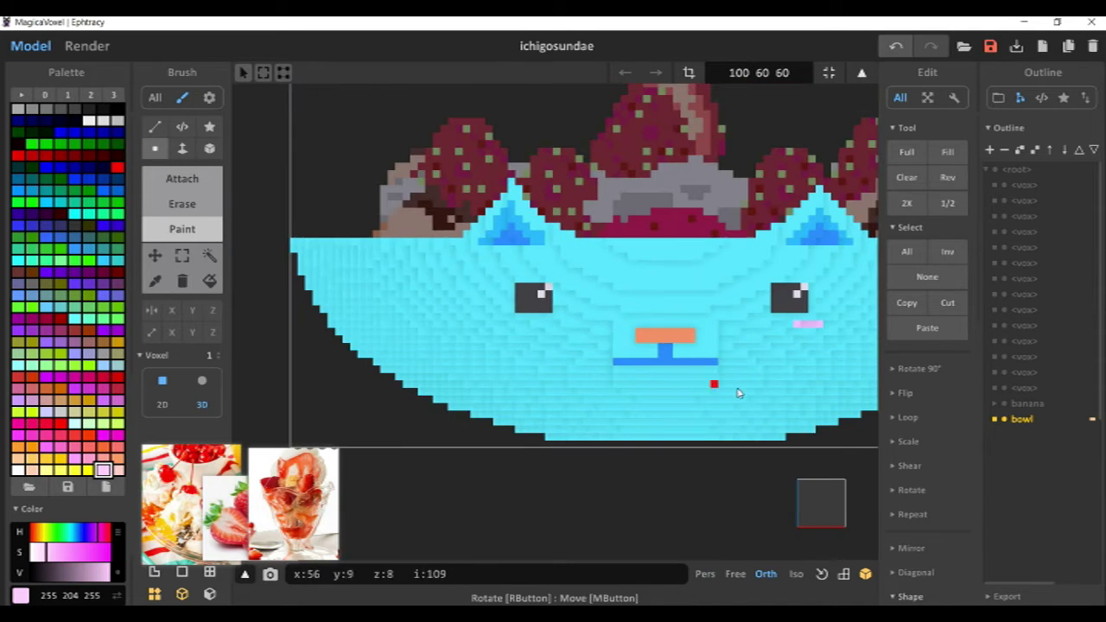
pyautogui.click(511, 327)
pyautogui.moveTo(711, 355); pyautogui.dragTo(676, 371, button='middle')
pyautogui.click(87, 46)
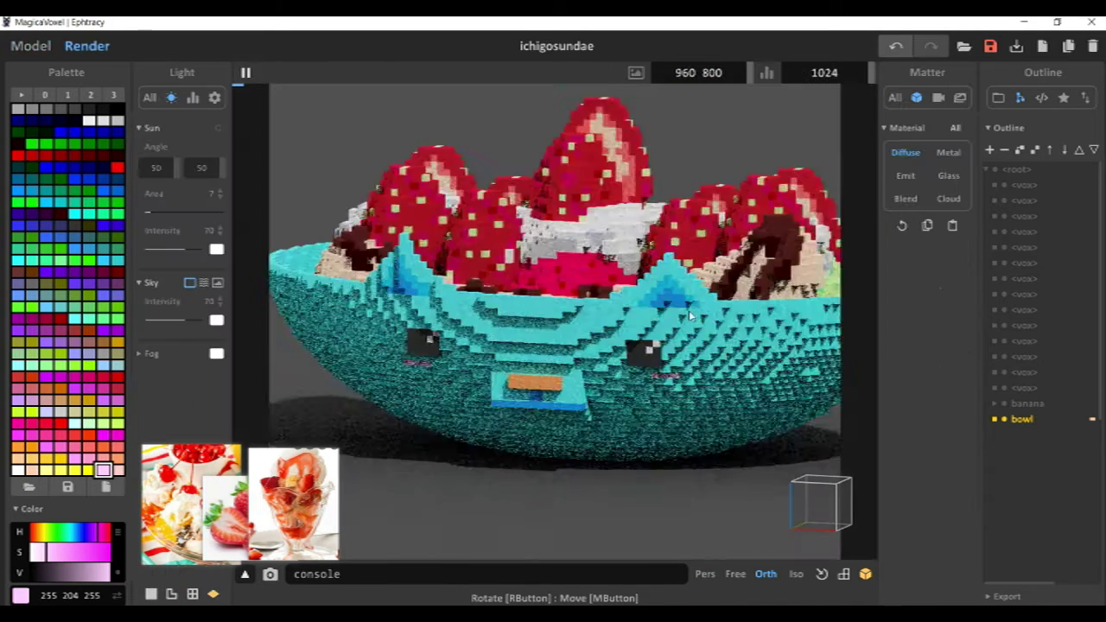
pyautogui.scroll(-4, 740, 431)
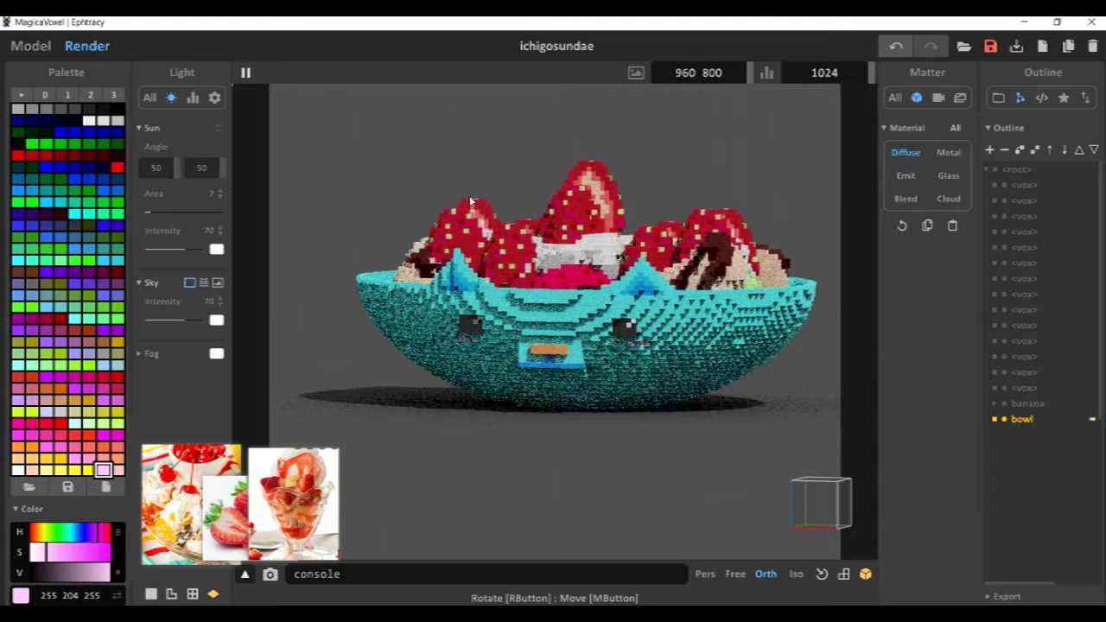
pyautogui.press('Tab')
pyautogui.press('Tab')
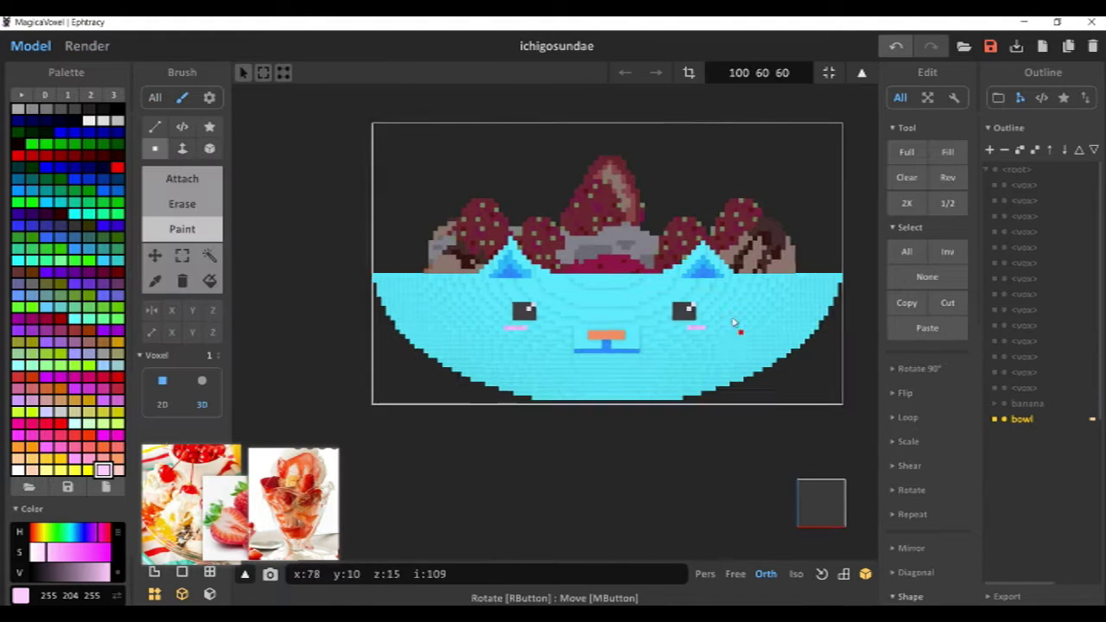
# Try painting a teal (51, 204, 204) band along the bowl's lower edge, then undo the stroke.
pyautogui.click(103, 260)
pyautogui.click(181, 229)
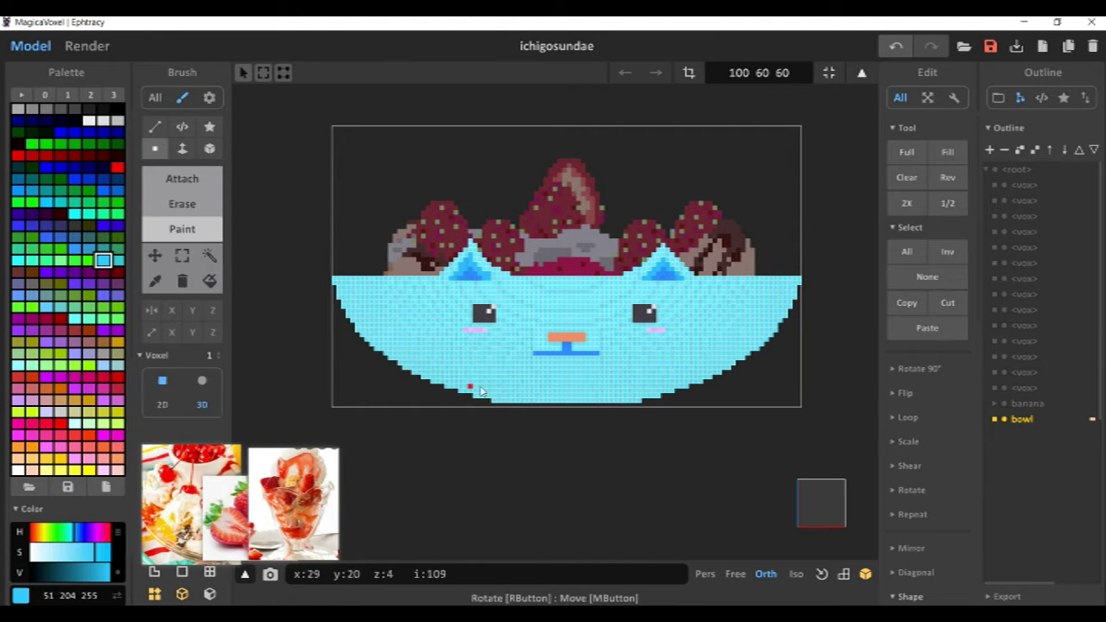
pyautogui.click(117, 260)
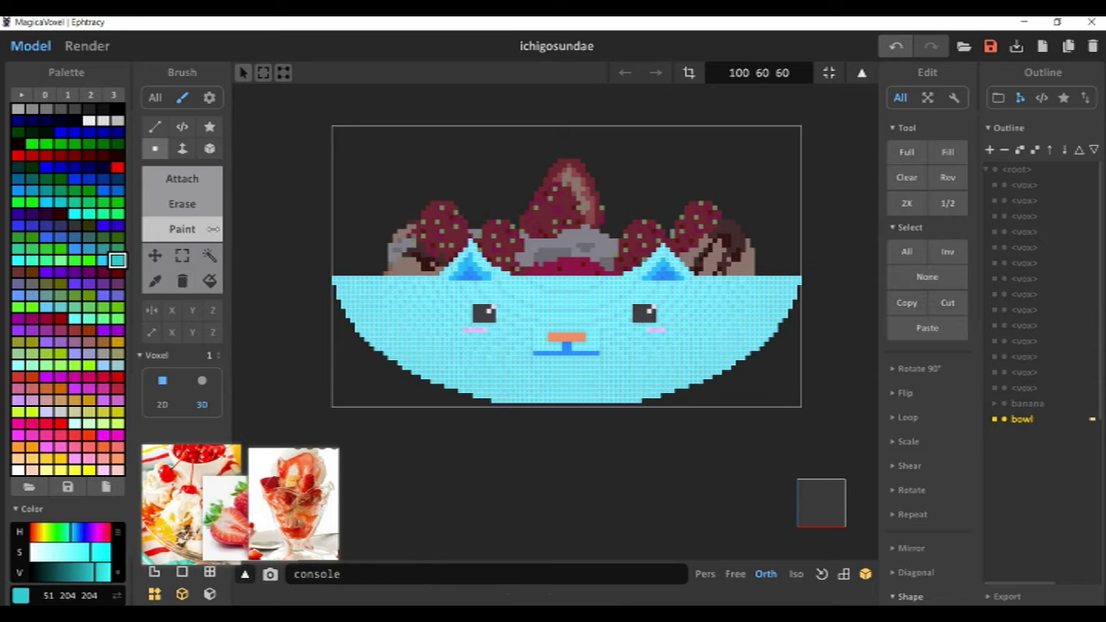
pyautogui.click(181, 256)
pyautogui.click(580, 417)
pyautogui.scroll(4, 580, 418)
pyautogui.scroll(-1, 580, 417)
pyautogui.click(181, 229)
pyautogui.moveTo(437, 373); pyautogui.dragTo(583, 398)
pyautogui.hotkey('ctrl', 'z')
# Paint a blue (51, 204, 255) band along the front of the bowl's base with a 3-voxel brush.
pyautogui.click(90, 260)
pyautogui.click(103, 260)
pyautogui.moveTo(441, 399); pyautogui.dragTo(546, 402)
pyautogui.hotkey('ctrl', 'z')
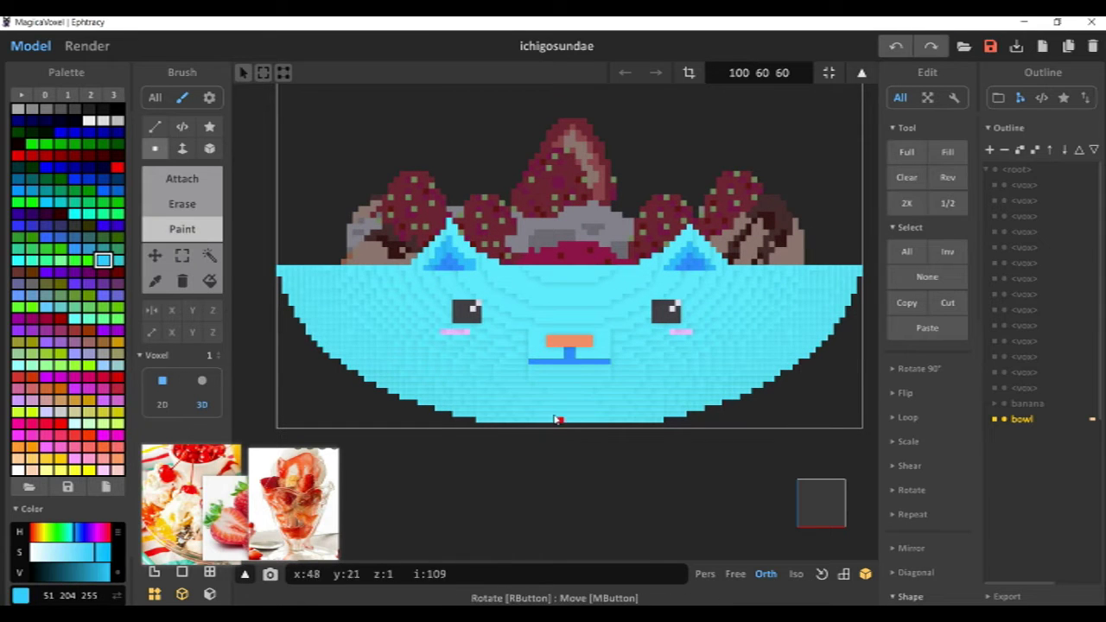
pyautogui.moveTo(219, 356); pyautogui.dragTo(218, 348)
pyautogui.moveTo(435, 404); pyautogui.dragTo(713, 404)
# Continue the blue base color around the back and across the bowl's whole underside.
pyautogui.moveTo(740, 408); pyautogui.dragTo(698, 479, button='right')
pyautogui.click(822, 504)
pyautogui.click(508, 421)
pyautogui.moveTo(826, 451)
pyautogui.mouseDown(button='right')
pyautogui.moveTo(464, 412)
pyautogui.moveTo(521, 435)
pyautogui.moveTo(563, 414)
pyautogui.moveTo(510, 475)
pyautogui.mouseUp(button='right')
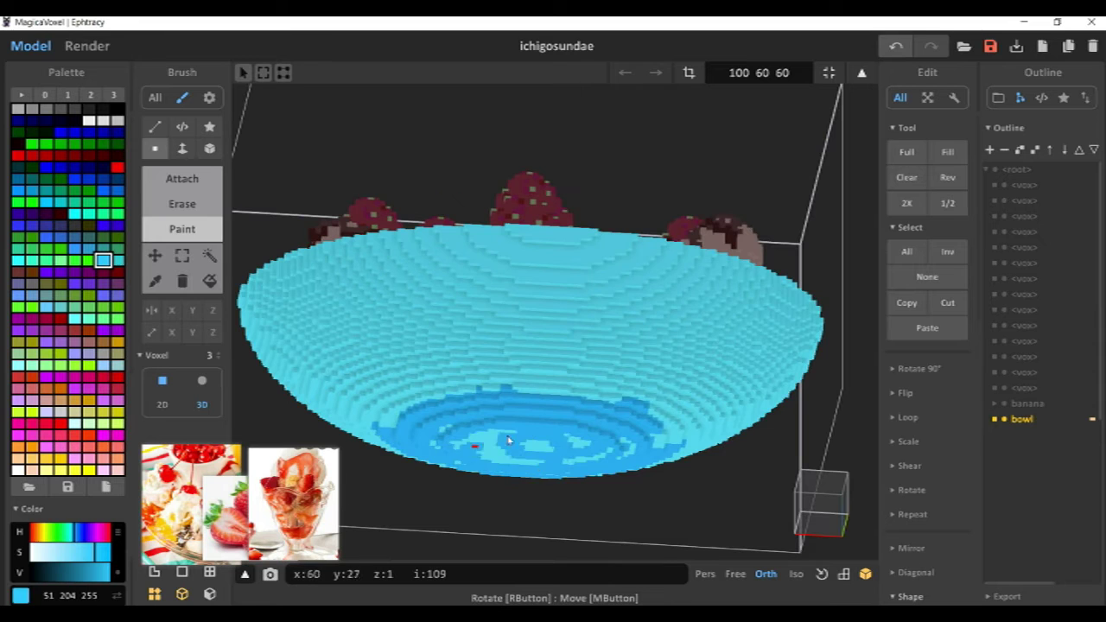
pyautogui.moveTo(475, 444); pyautogui.dragTo(380, 343, button='right')
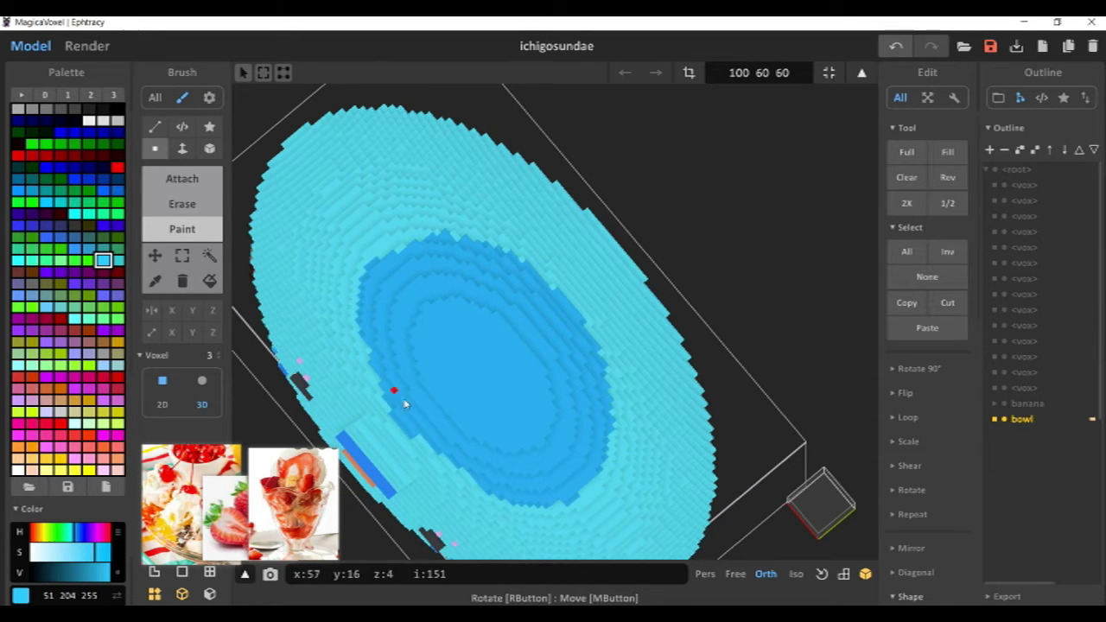
# Paint over the stray blue patches above the base band on the bowl's front with the bowl's cyan (102, 255, 255).
pyautogui.scroll(-4, 463, 430)
pyautogui.moveTo(457, 320); pyautogui.dragTo(627, 350, button='right')
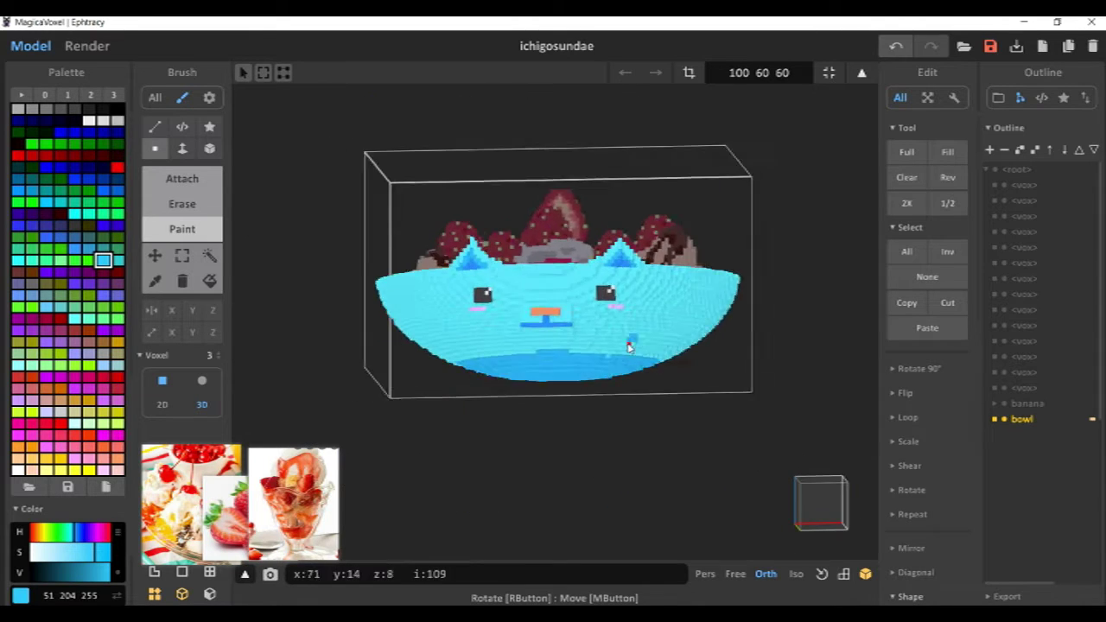
pyautogui.scroll(6, 627, 351)
pyautogui.keyDown('alt'); pyautogui.click(293, 314); pyautogui.keyUp('alt')
pyautogui.moveTo(535, 376); pyautogui.dragTo(584, 383)
pyautogui.moveTo(584, 383)
pyautogui.mouseDown(button='right')
pyautogui.moveTo(643, 299)
pyautogui.moveTo(635, 380)
pyautogui.mouseUp(button='right')
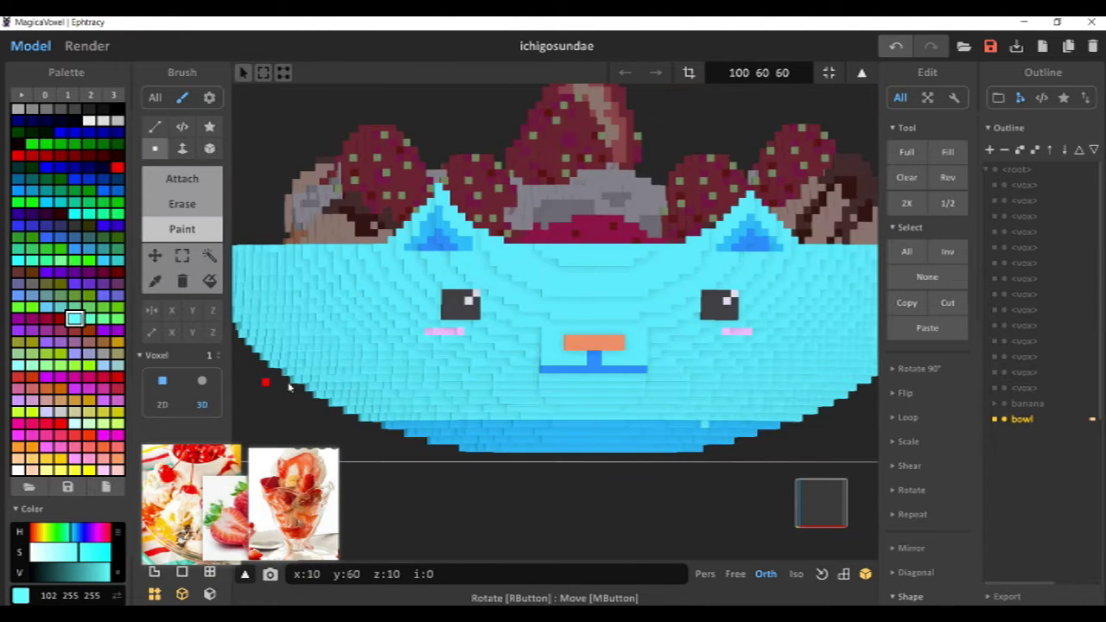
# Scatter single blue (51, 204, 255) voxels over the lower bowl just above the base band, using a 1-voxel brush.
pyautogui.moveTo(218, 356); pyautogui.dragTo(217, 373)
pyautogui.scroll(-2, 289, 346)
pyautogui.keyDown('alt'); pyautogui.click(403, 420); pyautogui.keyUp('alt')
pyautogui.moveTo(402, 420); pyautogui.dragTo(403, 398, button='right')
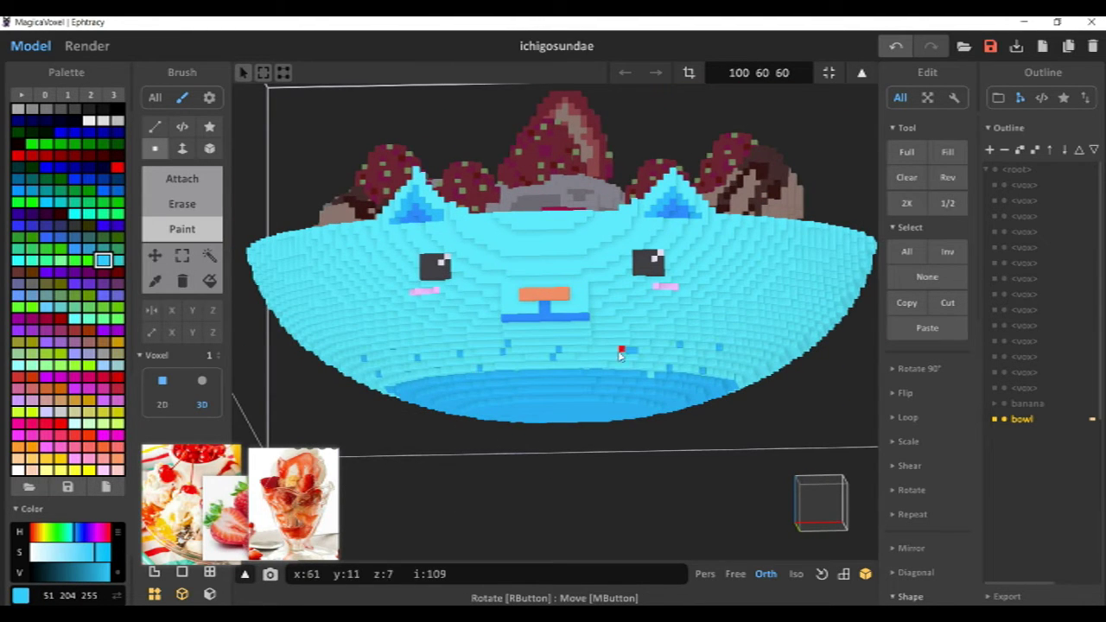
pyautogui.moveTo(757, 352); pyautogui.dragTo(716, 321, button='right')
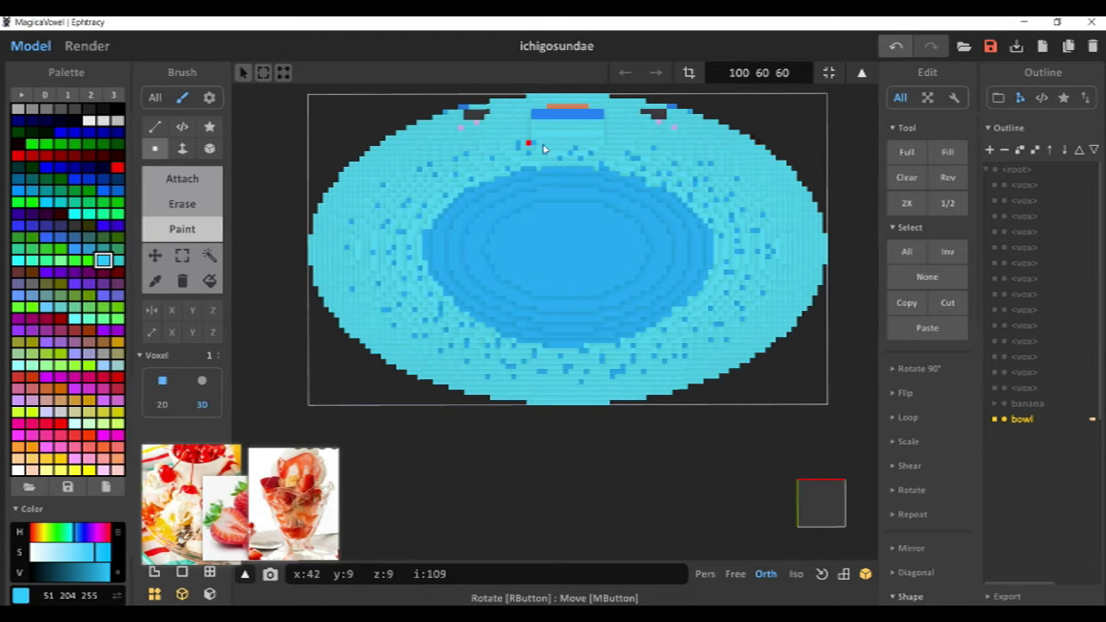
# Extend the scattered blue speckles up the bowl's sides and across its back.
pyautogui.moveTo(710, 303); pyautogui.dragTo(702, 431, button='right')
pyautogui.scroll(-5, 540, 339)
pyautogui.moveTo(541, 338); pyautogui.dragTo(592, 252, button='right')
pyautogui.moveTo(668, 374); pyautogui.dragTo(676, 260, button='right')
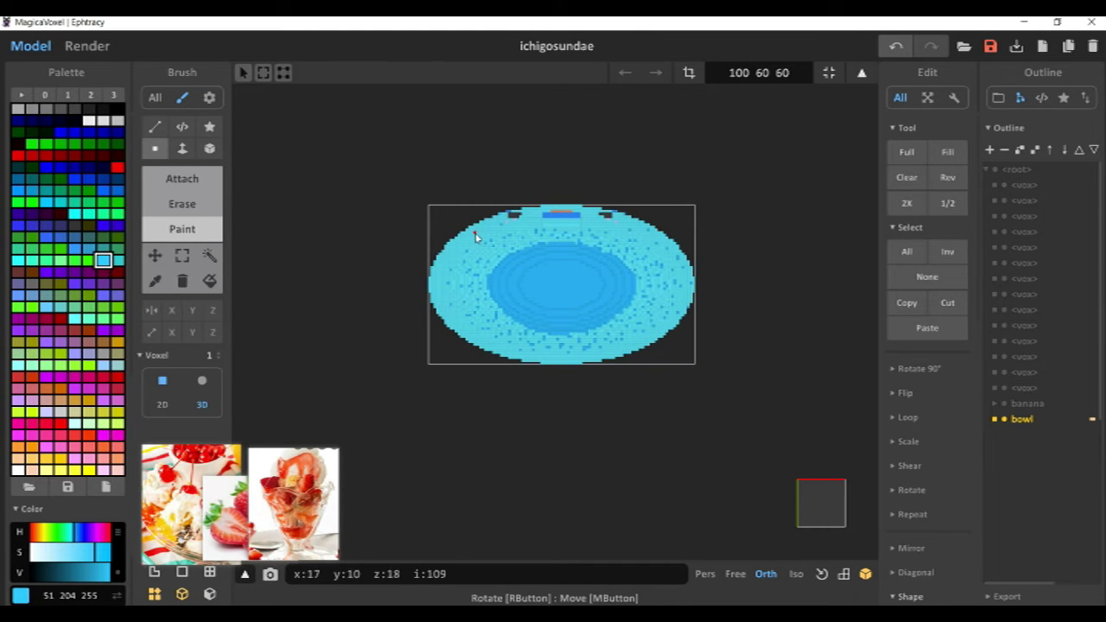
pyautogui.moveTo(524, 354); pyautogui.dragTo(450, 311, button='right')
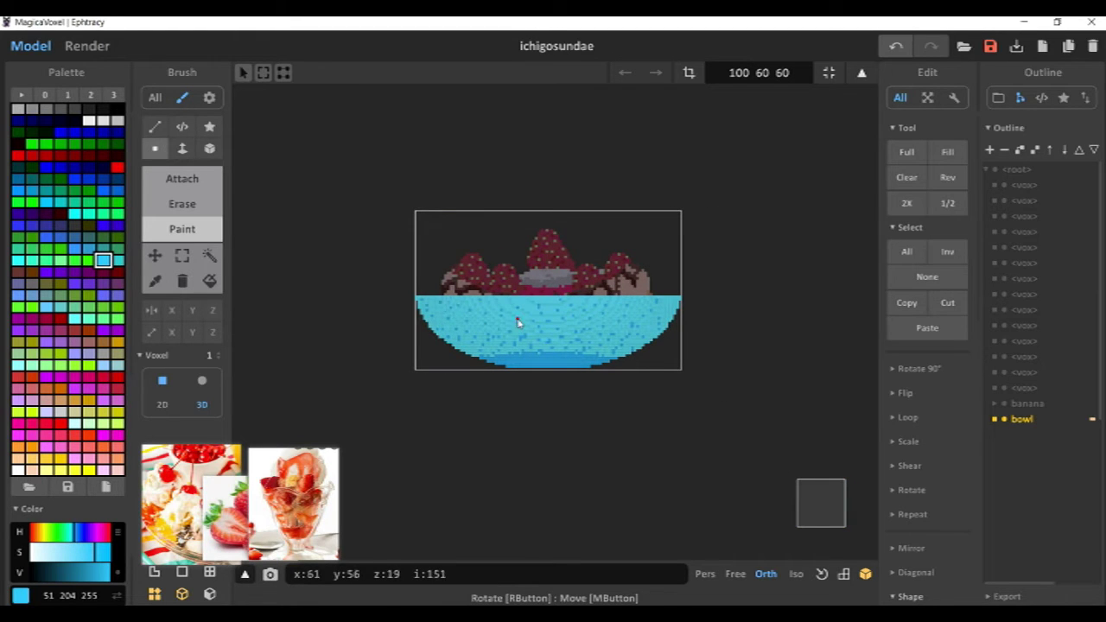
pyautogui.moveTo(518, 322); pyautogui.dragTo(489, 314, button='right')
pyautogui.moveTo(574, 334); pyautogui.dragTo(624, 346, button='right')
# Preview the speckled bowl in the render view and check it from the front.
pyautogui.click(87, 47)
pyautogui.moveTo(640, 268); pyautogui.dragTo(618, 298, button='right')
pyautogui.scroll(4, 618, 298)
pyautogui.moveTo(618, 337); pyautogui.dragTo(605, 374, button='right')
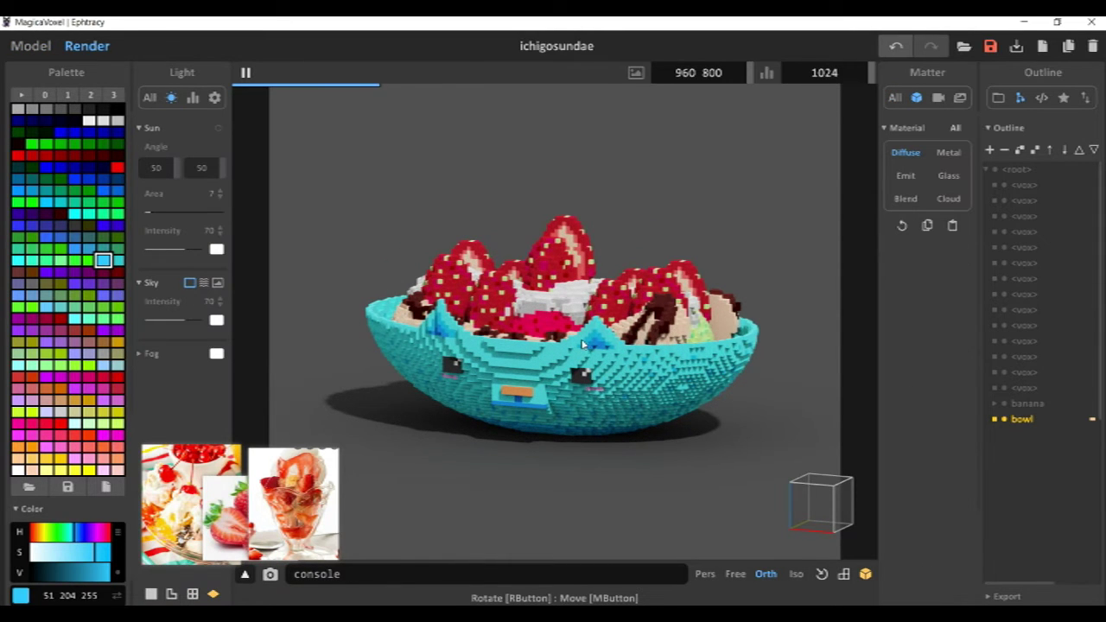
# Shorten the cat's mouth with the bowl's cyan, add upturned corners in the mouth's blue (51, 153, 255), and preview it rendered.
pyautogui.click(31, 47)
pyautogui.scroll(2, 570, 471)
pyautogui.click(156, 281)
pyautogui.click(537, 451)
pyautogui.click(540, 468)
pyautogui.moveTo(470, 466); pyautogui.dragTo(678, 446, button='right')
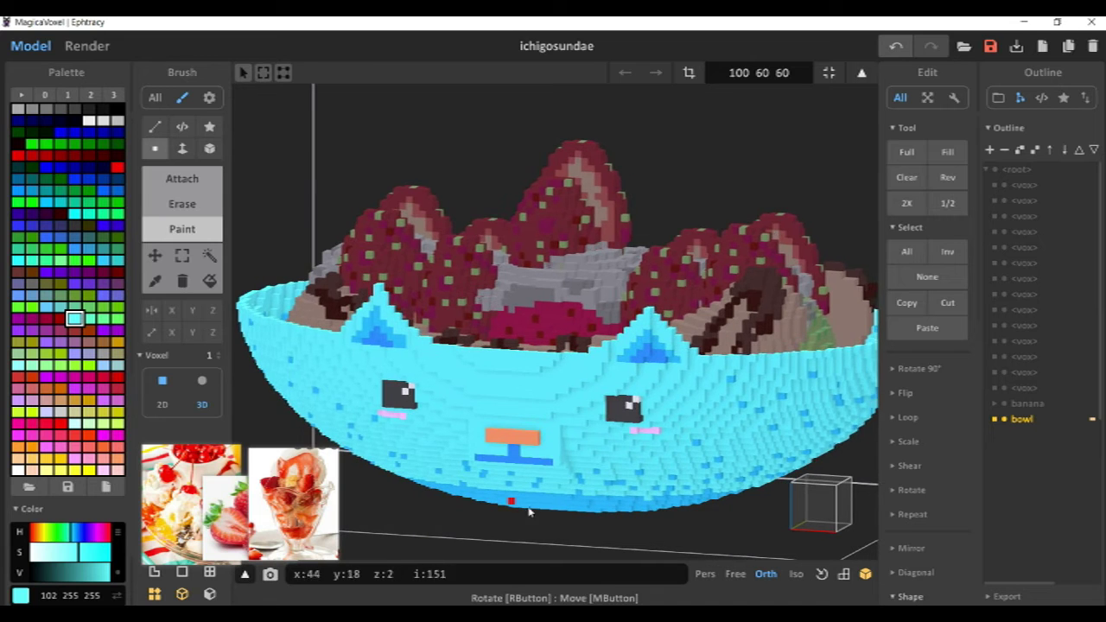
pyautogui.keyDown('alt'); pyautogui.click(509, 456); pyautogui.keyUp('alt')
pyautogui.press('Tab')
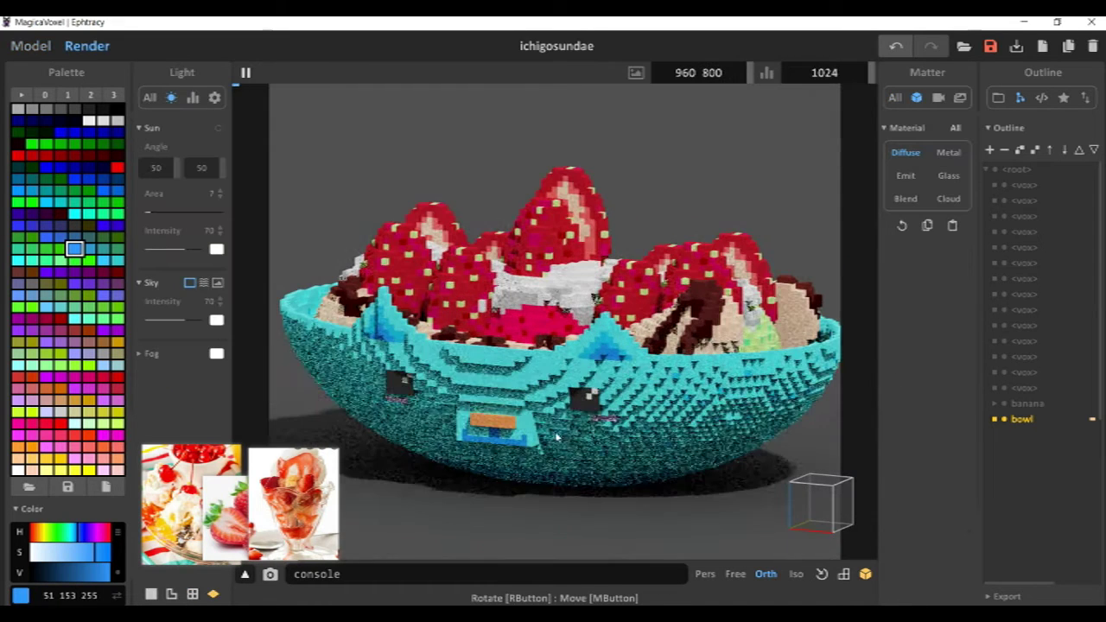
# Examine the rendered sundae and reshaped mouth from several angles and distances.
pyautogui.scroll(-2, 562, 448)
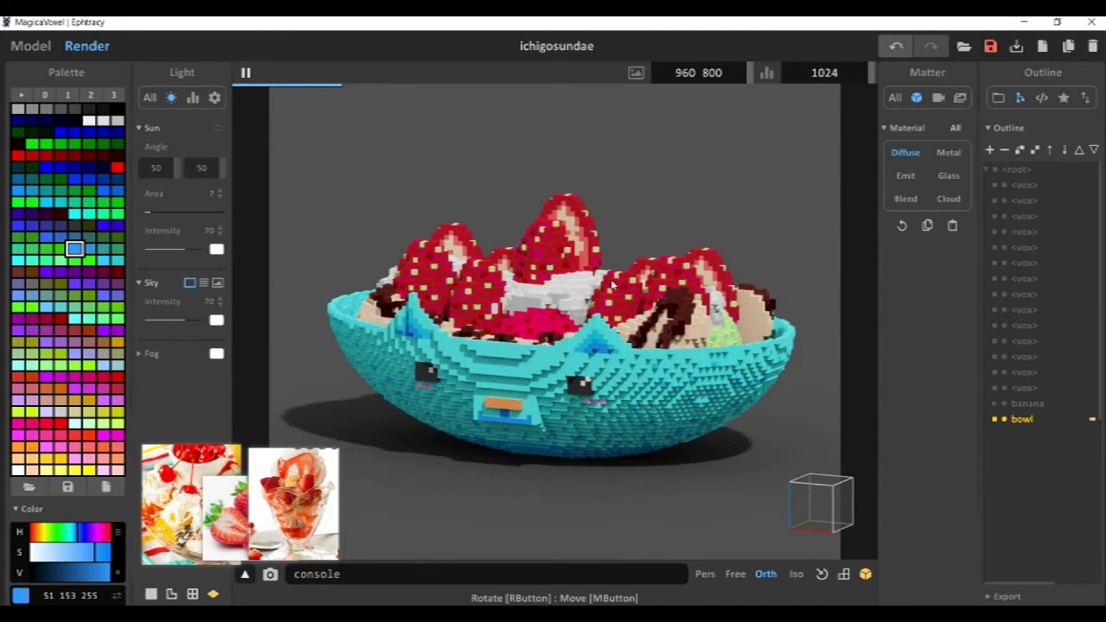
pyautogui.moveTo(800, 450); pyautogui.dragTo(522, 425, button='right')
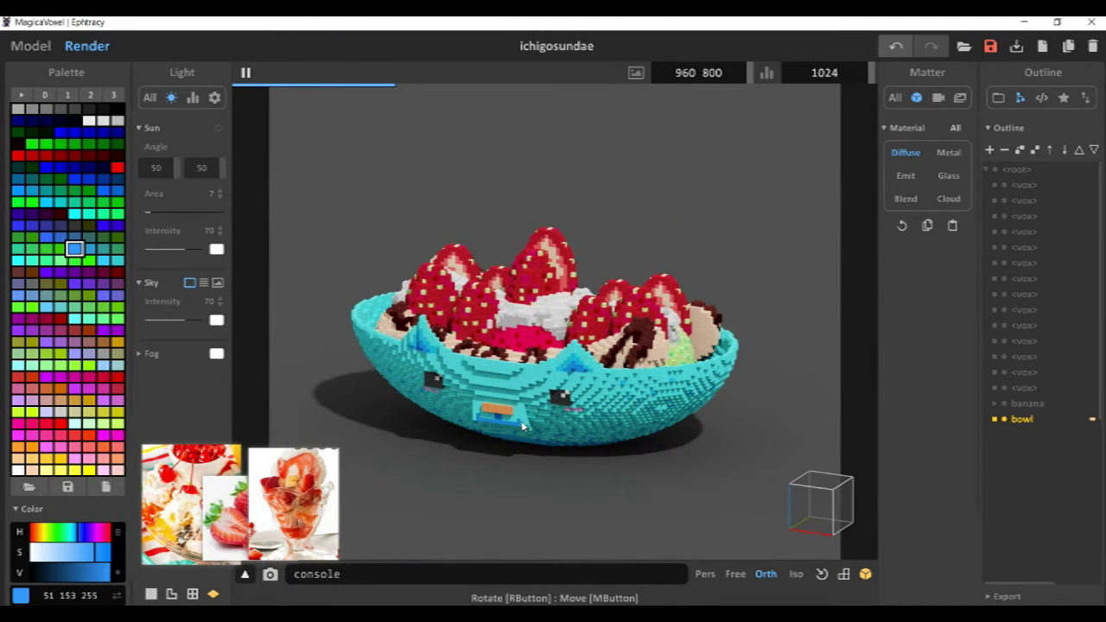
pyautogui.scroll(2, 523, 425)
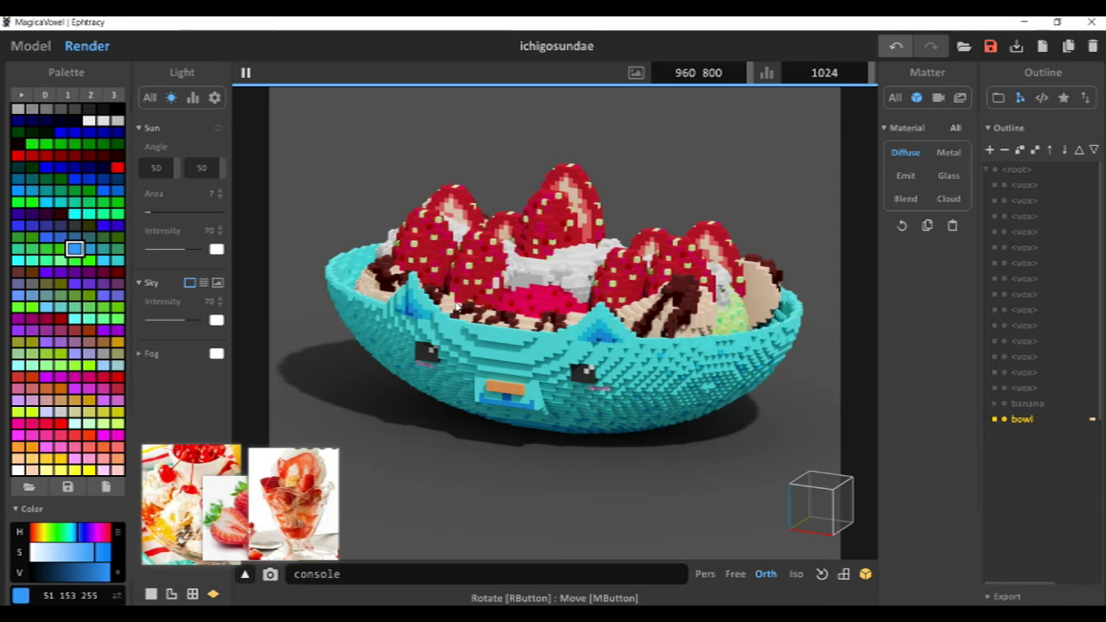
pyautogui.moveTo(590, 520); pyautogui.dragTo(522, 469, button='right')
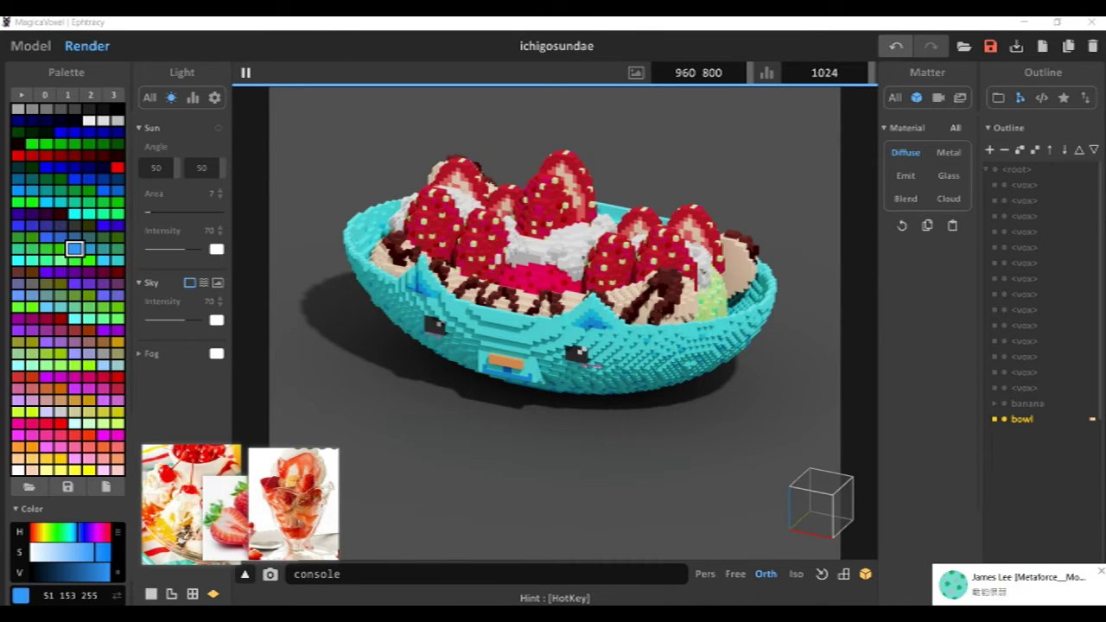
pyautogui.click(864, 614)
pyautogui.rightClick(895, 594)
pyautogui.click(911, 585)
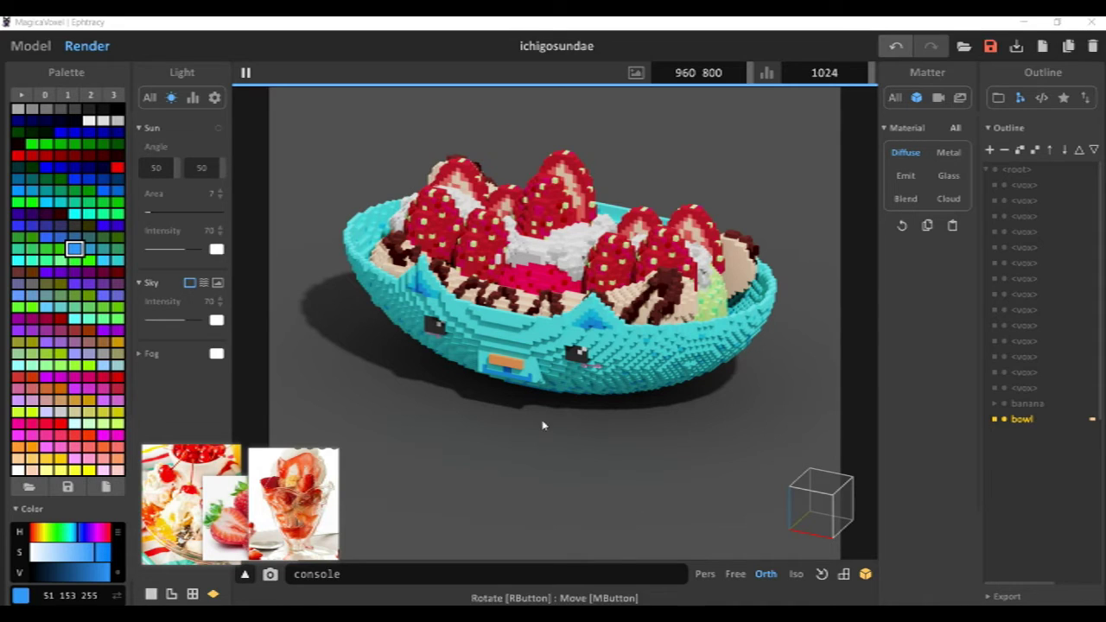
# Compare the bowl in the model and render views, and return from bowl editing to the whole scene.
pyautogui.moveTo(585, 403); pyautogui.dragTo(563, 349, button='right')
pyautogui.press('Tab')
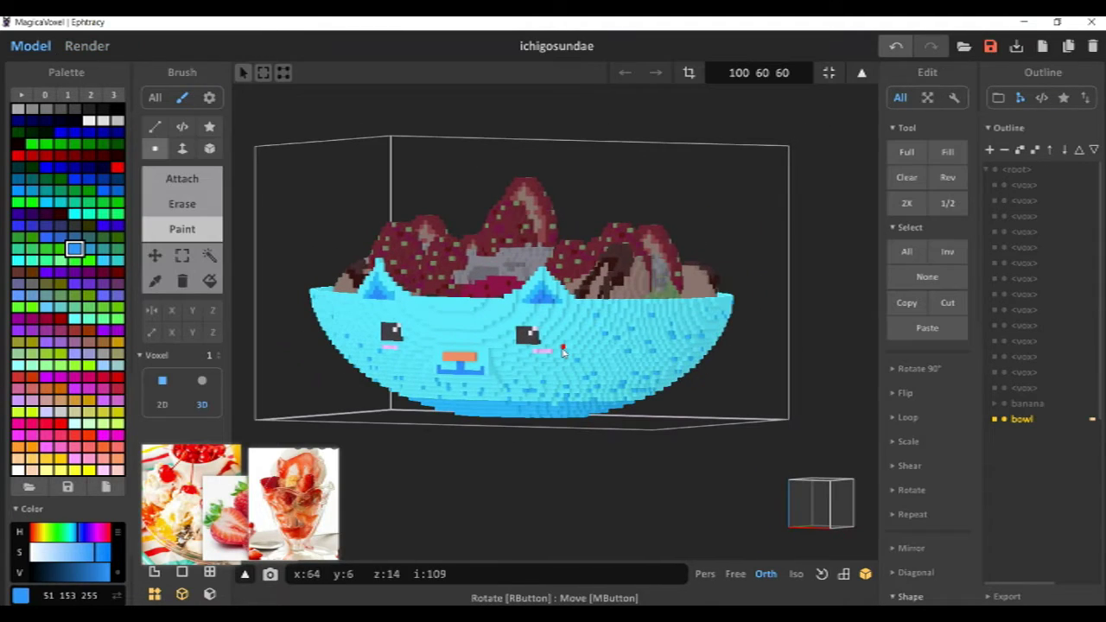
pyautogui.moveTo(574, 357); pyautogui.dragTo(485, 251, button='right')
pyautogui.press('Tab')
pyautogui.click(88, 46)
pyautogui.moveTo(630, 199); pyautogui.dragTo(674, 394, button='right')
pyautogui.click(35, 48)
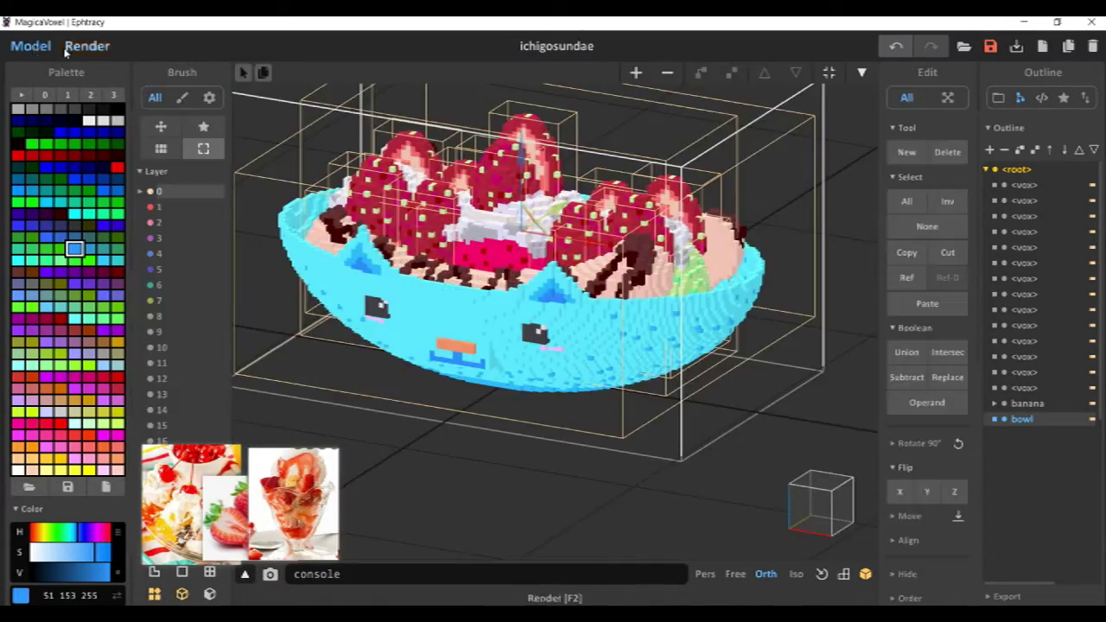
# Examine the rendered sundae from the front and from behind.
pyautogui.click(86, 47)
pyautogui.moveTo(587, 380); pyautogui.dragTo(585, 395, button='right')
pyautogui.scroll(-2, 585, 395)
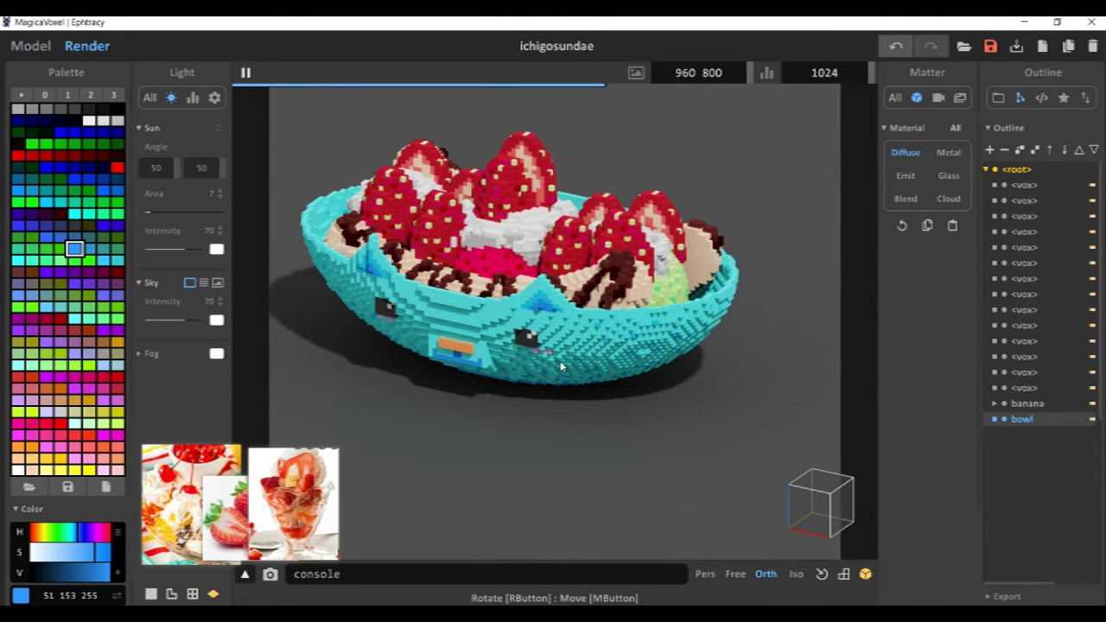
pyautogui.moveTo(571, 369); pyautogui.dragTo(402, 395, button='right')
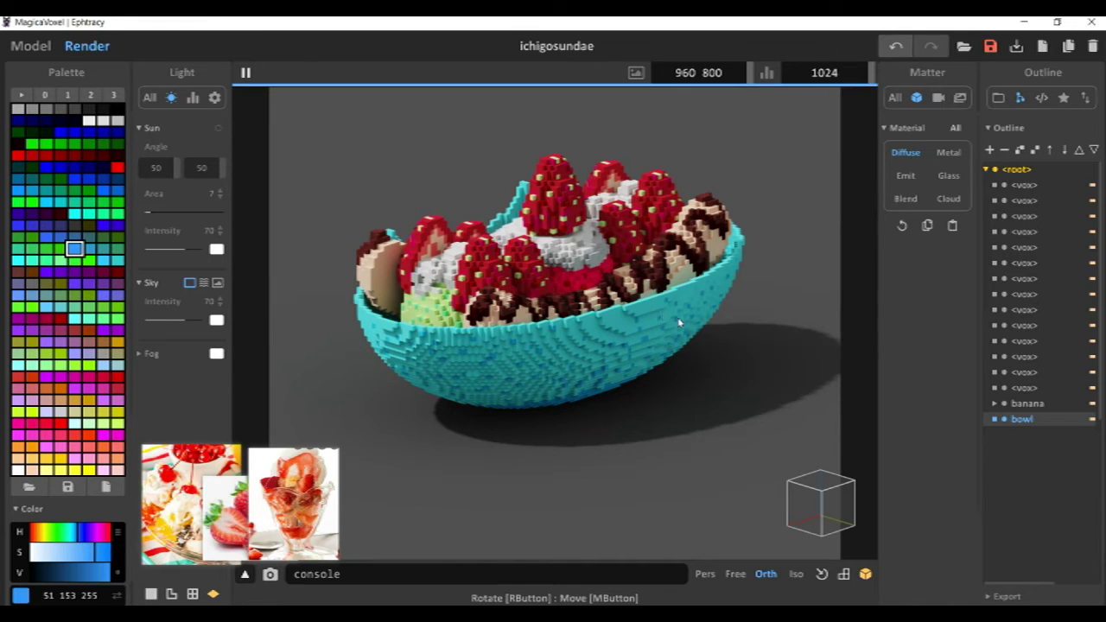
pyautogui.moveTo(679, 322)
pyautogui.mouseDown(button='right')
pyautogui.moveTo(513, 365)
pyautogui.moveTo(738, 387)
pyautogui.moveTo(639, 363)
pyautogui.moveTo(521, 390)
pyautogui.moveTo(558, 424)
pyautogui.mouseUp(button='right')
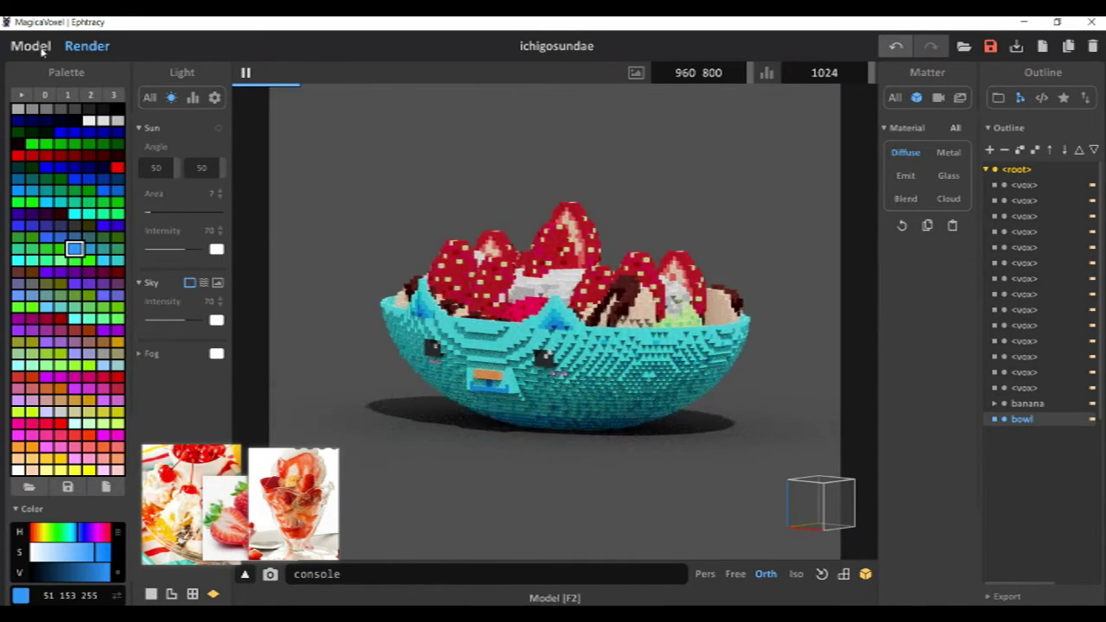
# Try filling the bowl's cyan surface with blue (51, 153, 255) and preview it rendered.
pyautogui.click(30, 46)
pyautogui.click(210, 281)
pyautogui.click(486, 338)
pyautogui.click(87, 49)
pyautogui.click(38, 51)
# Try filling the bowl with orange (255, 153, 102), preview it rendered, and undo the recoloring.
pyautogui.click(118, 460)
pyautogui.click(475, 339)
pyautogui.click(88, 53)
pyautogui.click(29, 51)
pyautogui.hotkey('ctrl', 'z')
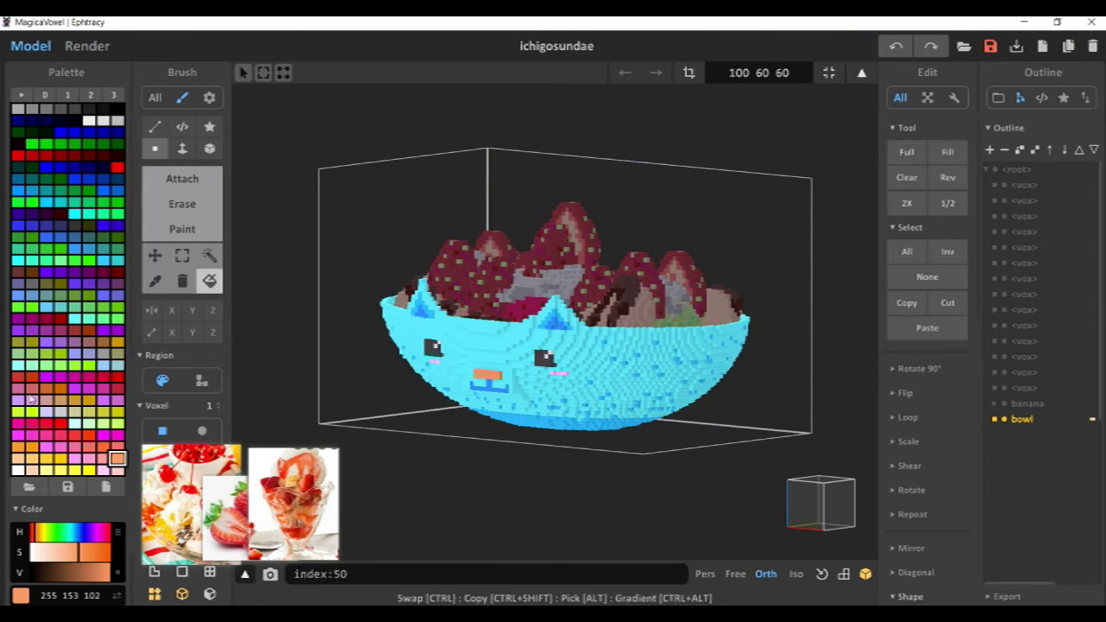
# Try yellow-green (204, 255, 0) and peach (255, 209, 181) bowl fills, preview the peach one rendered, and undo both.
pyautogui.click(32, 412)
pyautogui.click(481, 353)
pyautogui.hotkey('ctrl', 'z')
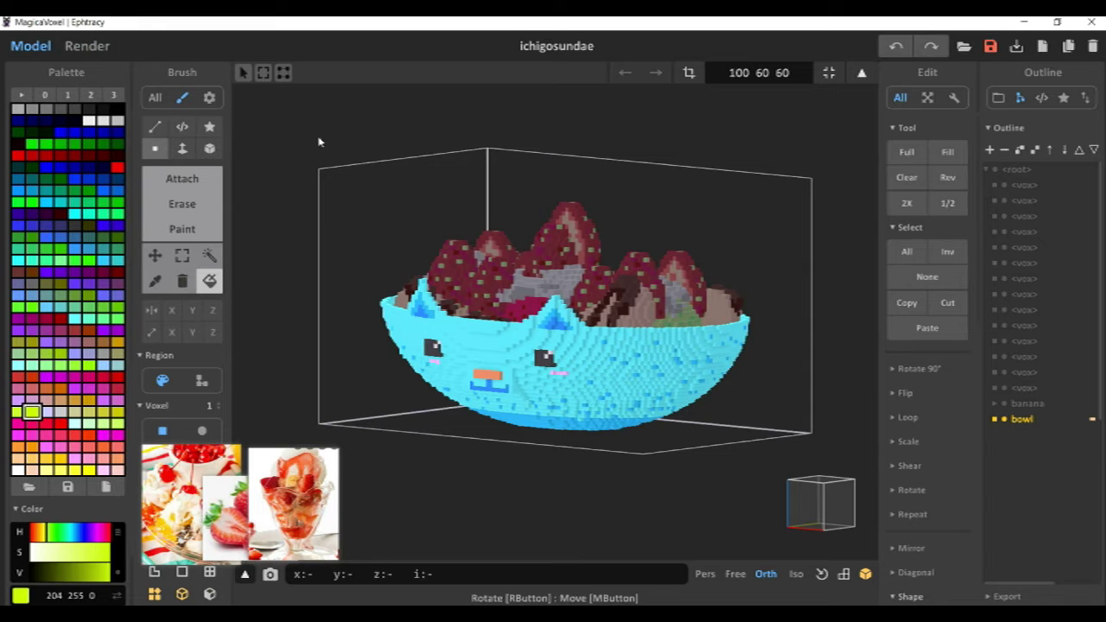
pyautogui.click(31, 469)
pyautogui.click(605, 362)
pyautogui.click(103, 47)
pyautogui.hotkey('ctrl', 'z')
# Show all render light settings and set the sun angles to 16 and 21.
pyautogui.moveTo(415, 142)
pyautogui.mouseDown(button='right')
pyautogui.moveTo(432, 202)
pyautogui.moveTo(423, 160)
pyautogui.mouseUp(button='right')
pyautogui.moveTo(402, 255); pyautogui.dragTo(424, 239, button='right')
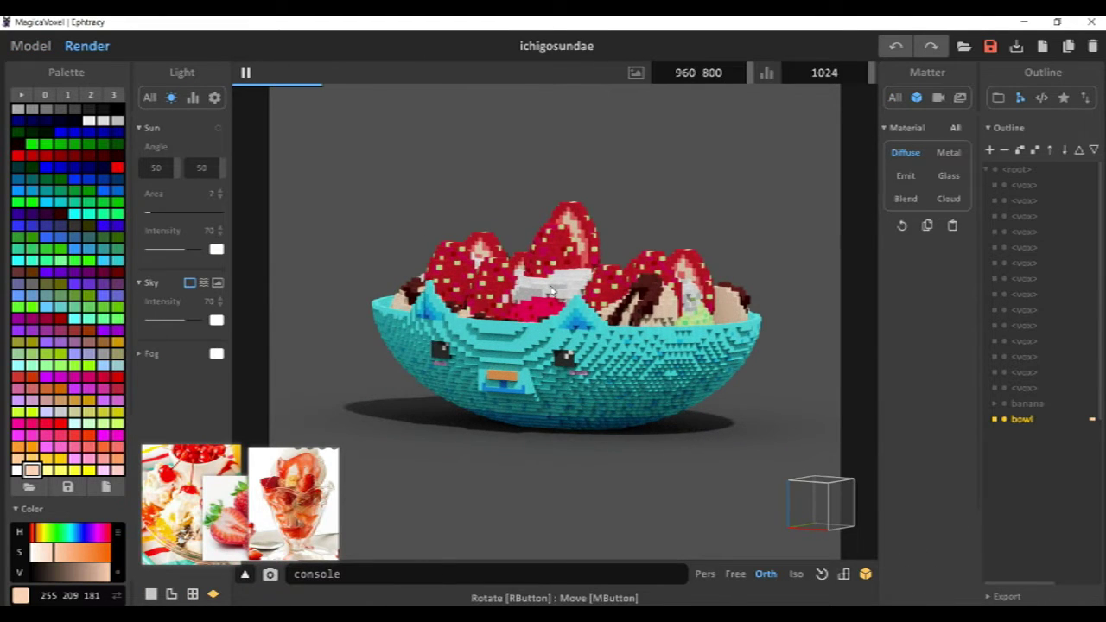
pyautogui.click(149, 98)
pyautogui.moveTo(177, 168); pyautogui.dragTo(155, 180)
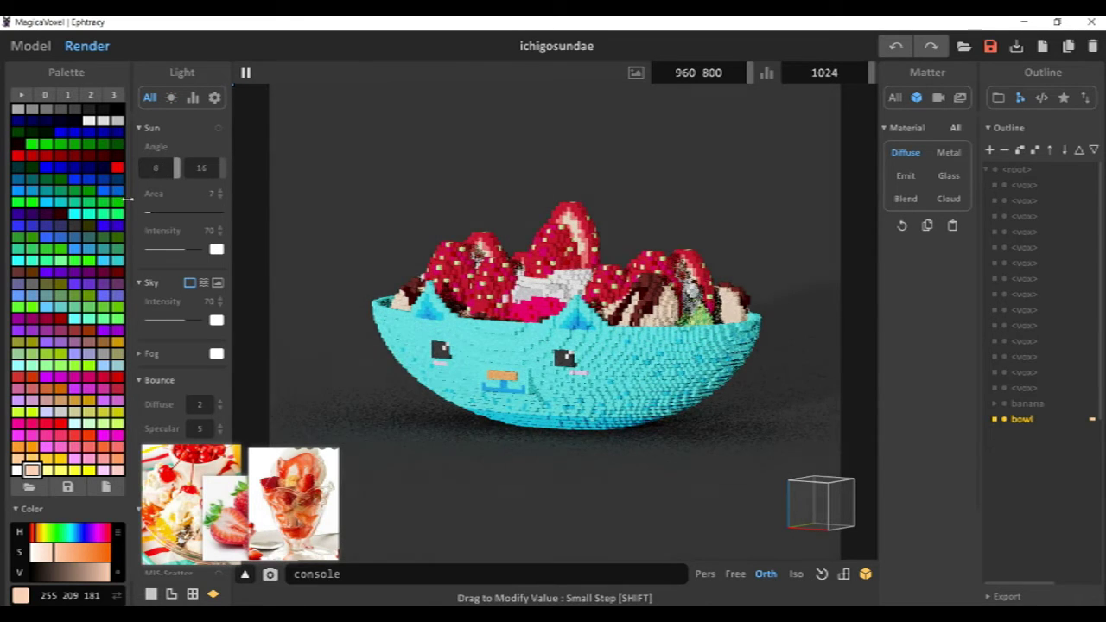
pyautogui.moveTo(358, 240); pyautogui.dragTo(362, 267, button='right')
pyautogui.moveTo(178, 170)
pyautogui.mouseDown()
pyautogui.moveTo(235, 170)
pyautogui.moveTo(159, 169)
pyautogui.mouseUp()
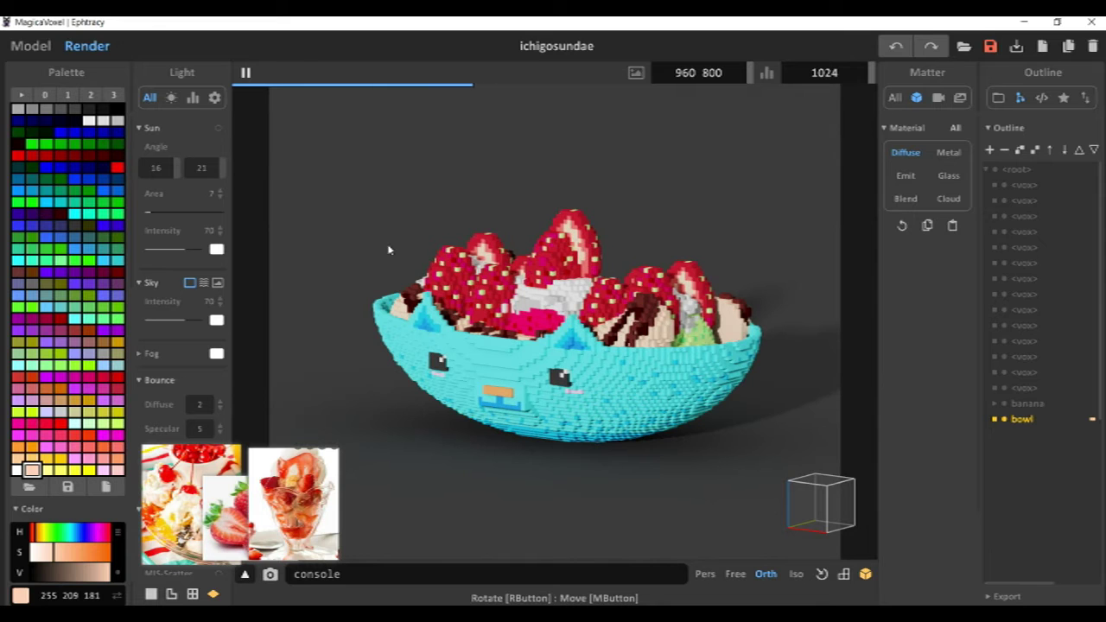
# Set the sun angles to 21 and 39 and the sun area to 14, keeping the orthographic projection.
pyautogui.moveTo(389, 249)
pyautogui.mouseDown(button='right')
pyautogui.moveTo(391, 262)
pyautogui.moveTo(387, 253)
pyautogui.mouseUp(button='right')
pyautogui.moveTo(176, 170); pyautogui.dragTo(182, 170)
pyautogui.moveTo(202, 170); pyautogui.dragTo(219, 172)
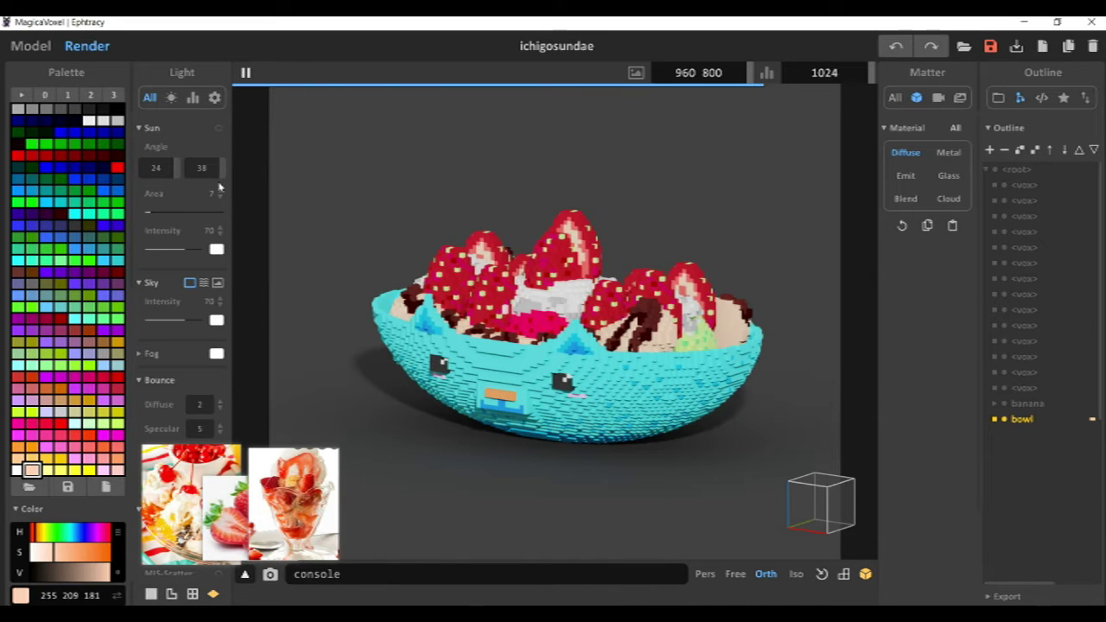
pyautogui.moveTo(149, 213); pyautogui.dragTo(156, 214)
pyautogui.moveTo(171, 168); pyautogui.dragTo(222, 167)
pyautogui.moveTo(389, 222); pyautogui.dragTo(547, 318, button='right')
pyautogui.scroll(2, 478, 303)
pyautogui.click(708, 577)
pyautogui.click(765, 574)
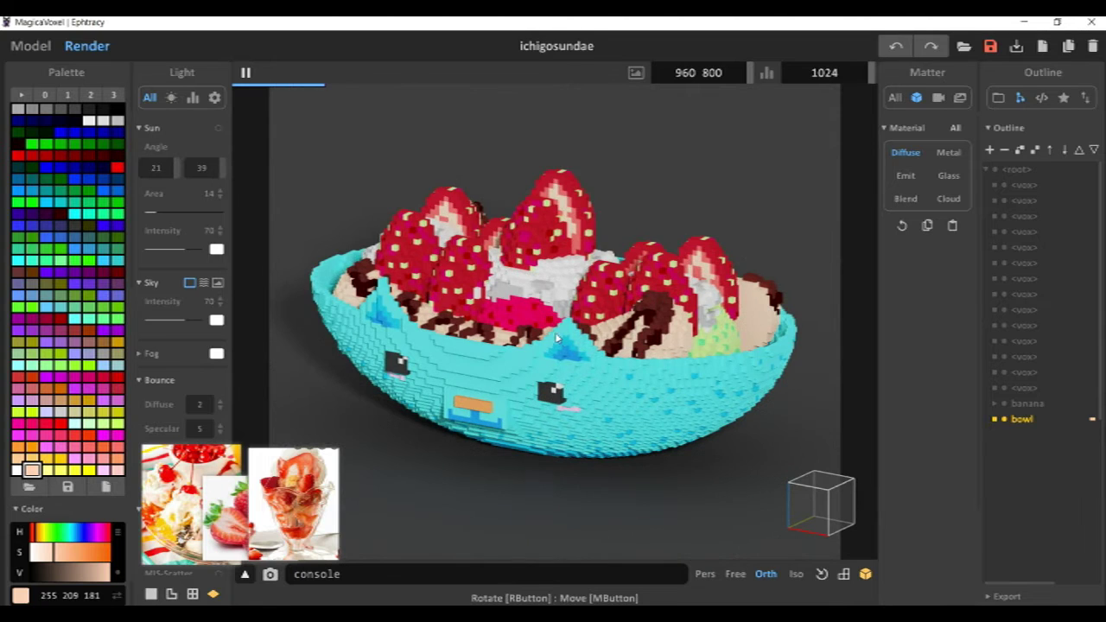
# Set the sun's second angle to 35 and compare the model with its render.
pyautogui.moveTo(561, 367); pyautogui.dragTo(563, 339, button='right')
pyautogui.moveTo(219, 172)
pyautogui.mouseDown()
pyautogui.moveTo(242, 175)
pyautogui.moveTo(216, 177)
pyautogui.mouseUp()
pyautogui.click(30, 45)
pyautogui.click(82, 48)
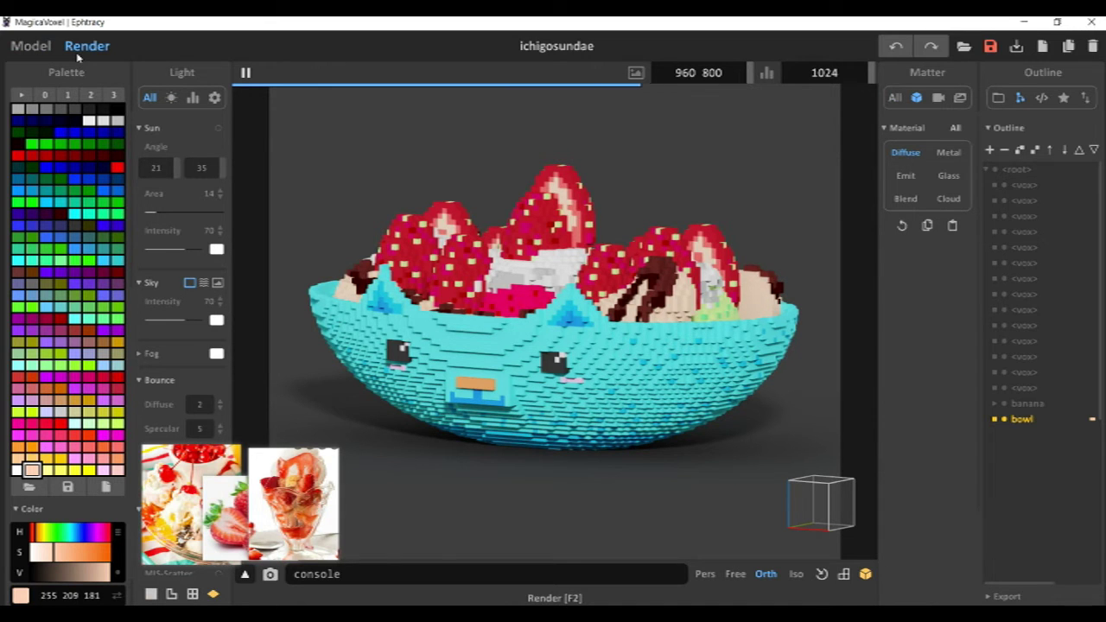
# Set the sun angles to 17 and 51, and check the perspective projection before returning to orthographic.
pyautogui.moveTo(518, 328); pyautogui.dragTo(520, 359, button='right')
pyautogui.scroll(-3, 519, 358)
pyautogui.moveTo(177, 169); pyautogui.dragTo(234, 171)
pyautogui.moveTo(605, 371); pyautogui.dragTo(672, 341, button='right')
pyautogui.click(705, 573)
pyautogui.scroll(-3, 671, 378)
pyautogui.click(765, 574)
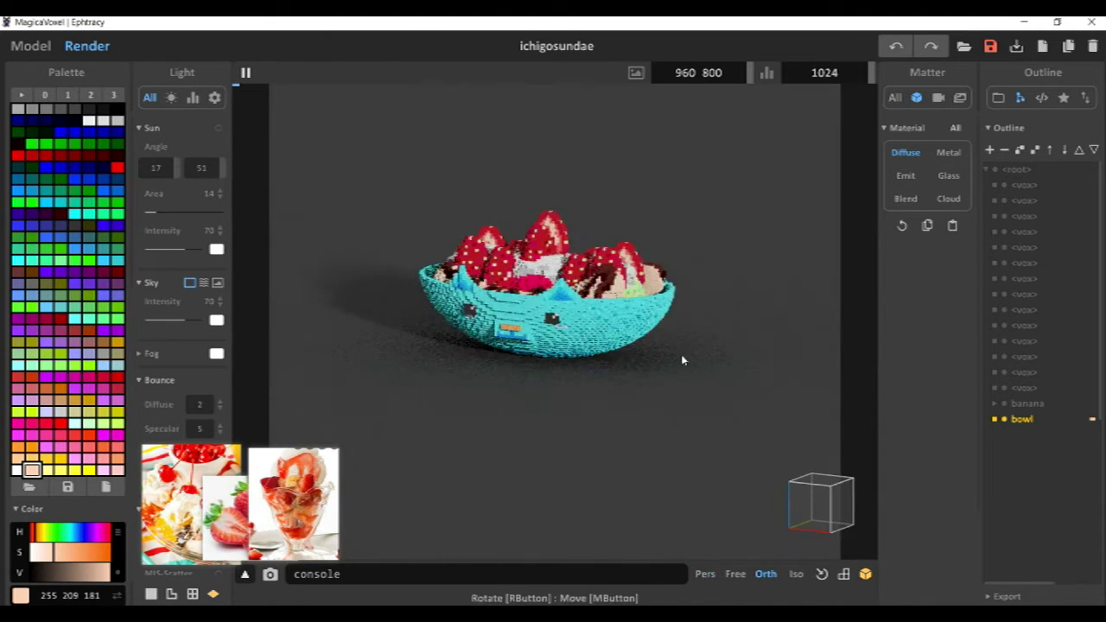
# Set the render image size to 880 by 1480.
pyautogui.scroll(3, 684, 360)
pyautogui.moveTo(698, 73)
pyautogui.mouseDown()
pyautogui.moveTo(674, 73)
pyautogui.moveTo(711, 72)
pyautogui.mouseUp()
pyautogui.write('148')
pyautogui.press('Return')
pyautogui.click(696, 72)
pyautogui.write('0 8')
pyautogui.press('Return')
pyautogui.doubleClick(685, 73)
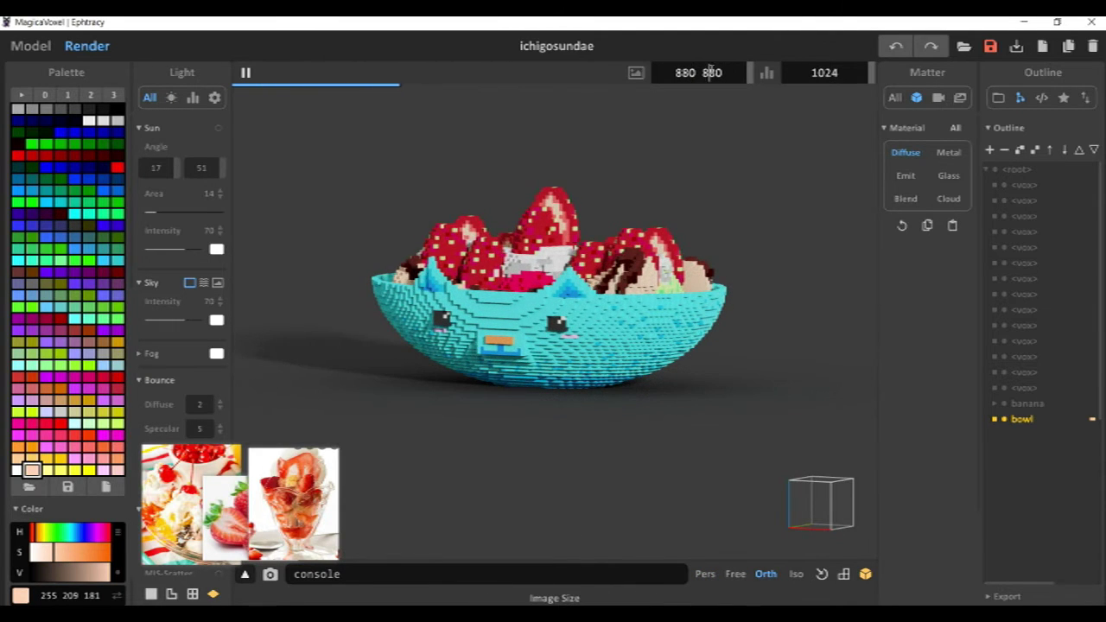
pyautogui.doubleClick(709, 72)
pyautogui.write('1480')
pyautogui.press('Return')
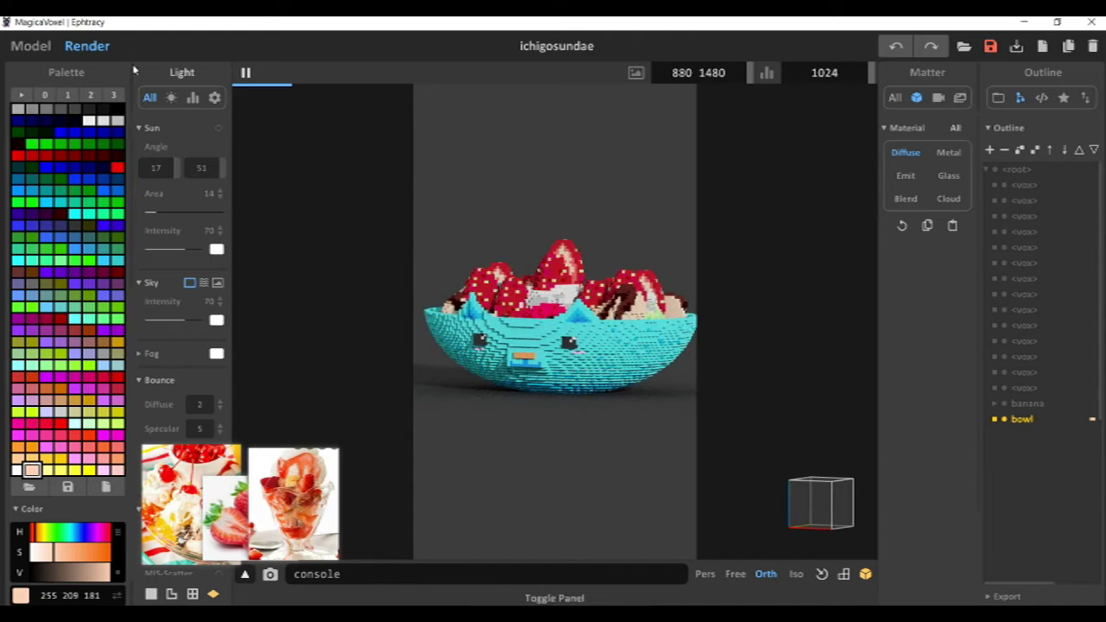
# Paint light grey-white patches on both sides of each dark cat eye, using the eye highlight's colour and a size-2 brush.
pyautogui.click(31, 47)
pyautogui.moveTo(596, 302)
pyautogui.mouseDown(button='right')
pyautogui.moveTo(625, 328)
pyautogui.moveTo(587, 375)
pyautogui.mouseUp(button='right')
pyautogui.scroll(3, 625, 328)
pyautogui.click(90, 121)
pyautogui.click(156, 281)
pyautogui.click(372, 332)
pyautogui.click(197, 230)
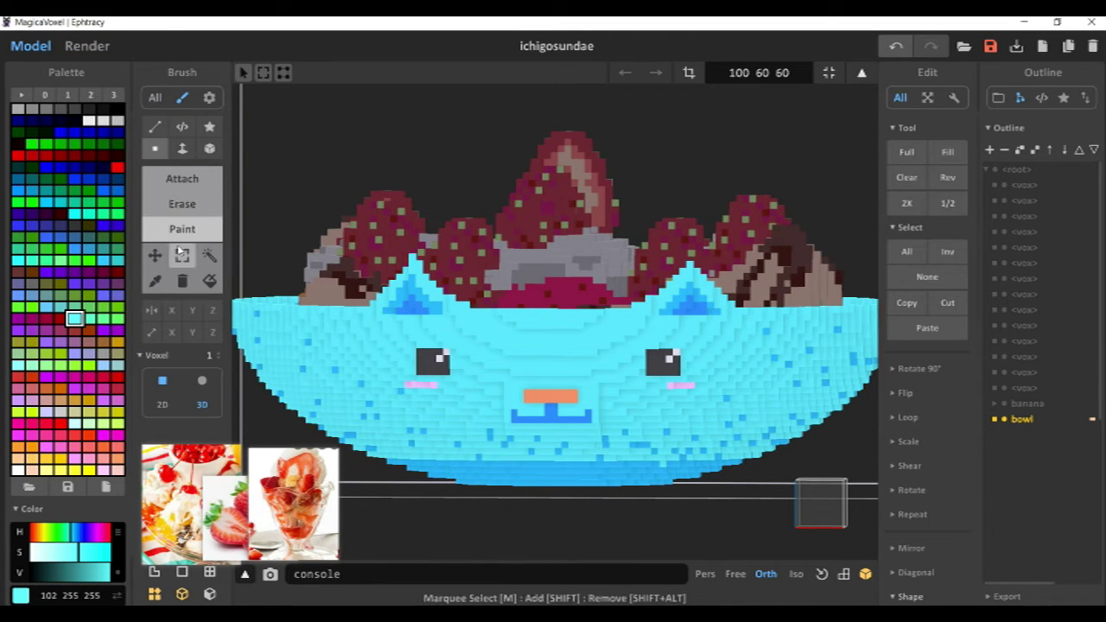
pyautogui.keyDown('alt'); pyautogui.click(442, 361); pyautogui.keyUp('alt')
pyautogui.press('2')
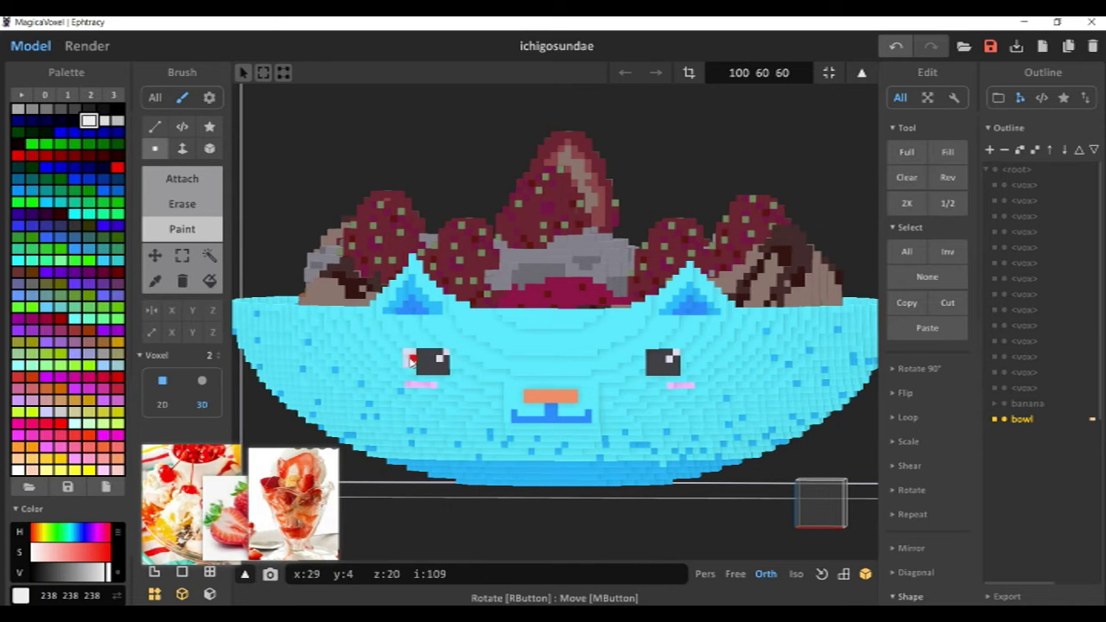
pyautogui.moveTo(467, 358); pyautogui.dragTo(467, 370)
pyautogui.scroll(4, 582, 372)
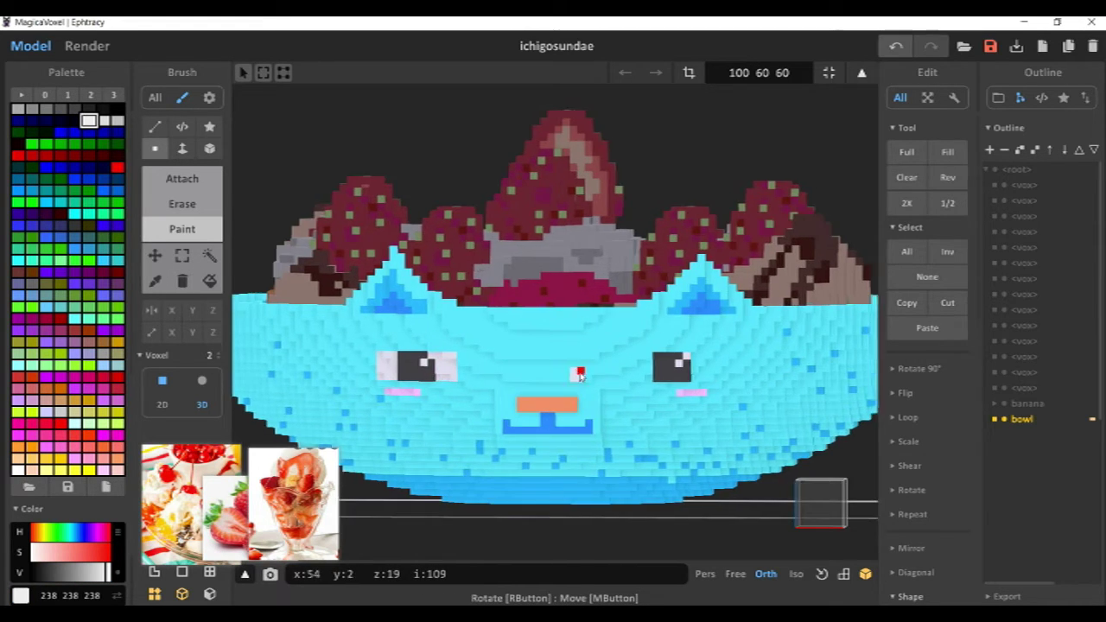
pyautogui.moveTo(656, 370); pyautogui.dragTo(663, 387)
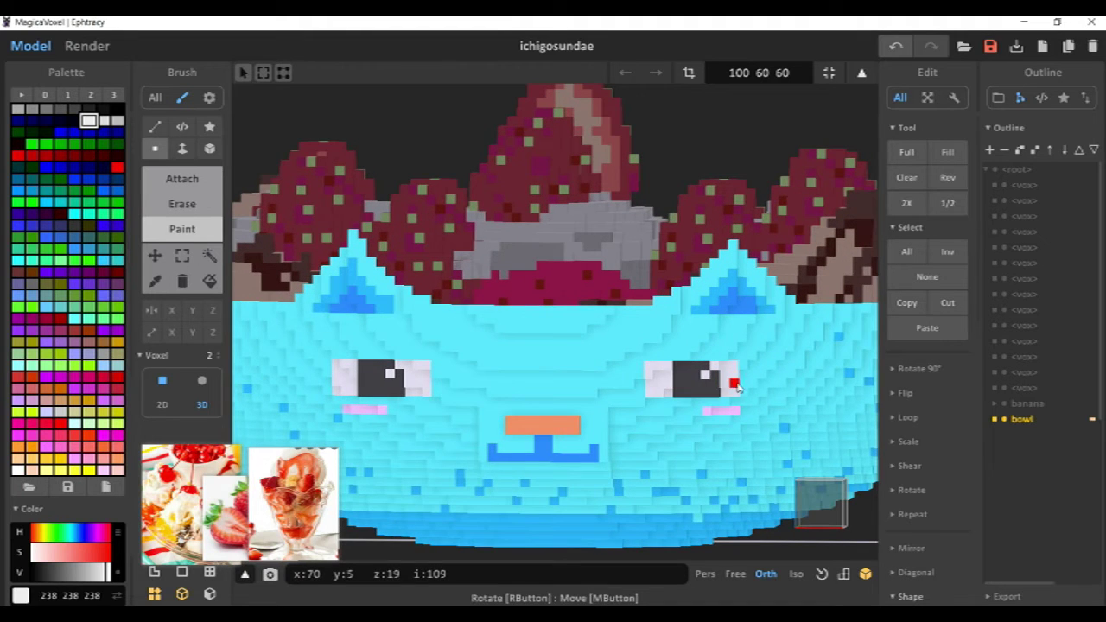
# Set the sun angles to 8 and 17 in the render settings.
pyautogui.scroll(-4, 741, 372)
pyautogui.moveTo(734, 371); pyautogui.dragTo(710, 372, button='right')
pyautogui.click(95, 52)
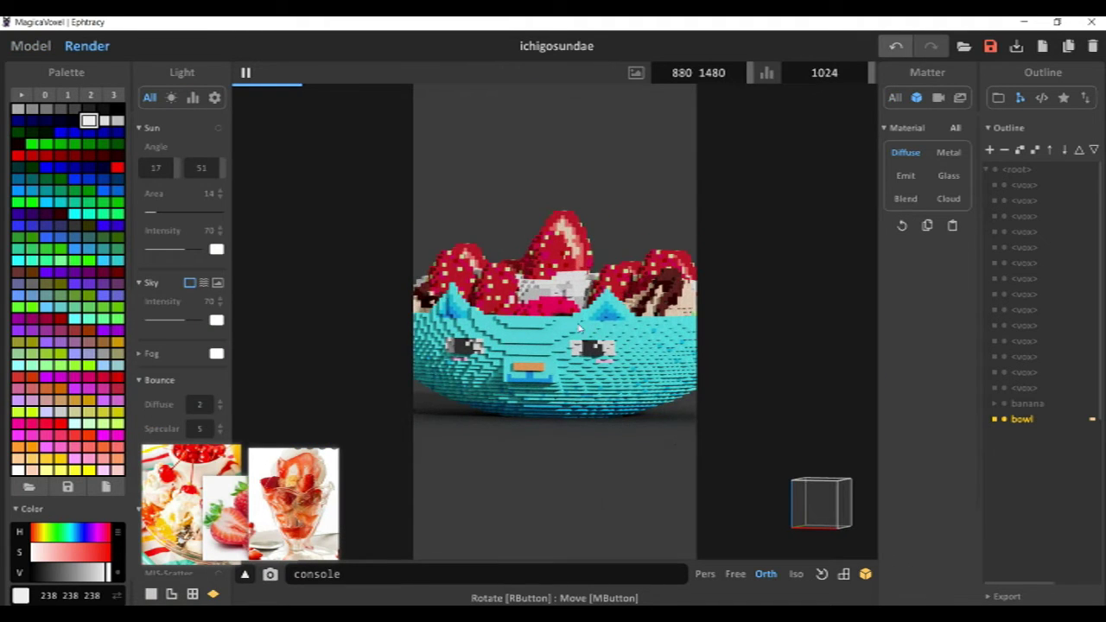
pyautogui.moveTo(178, 167); pyautogui.dragTo(164, 168)
pyautogui.moveTo(222, 168); pyautogui.dragTo(164, 167)
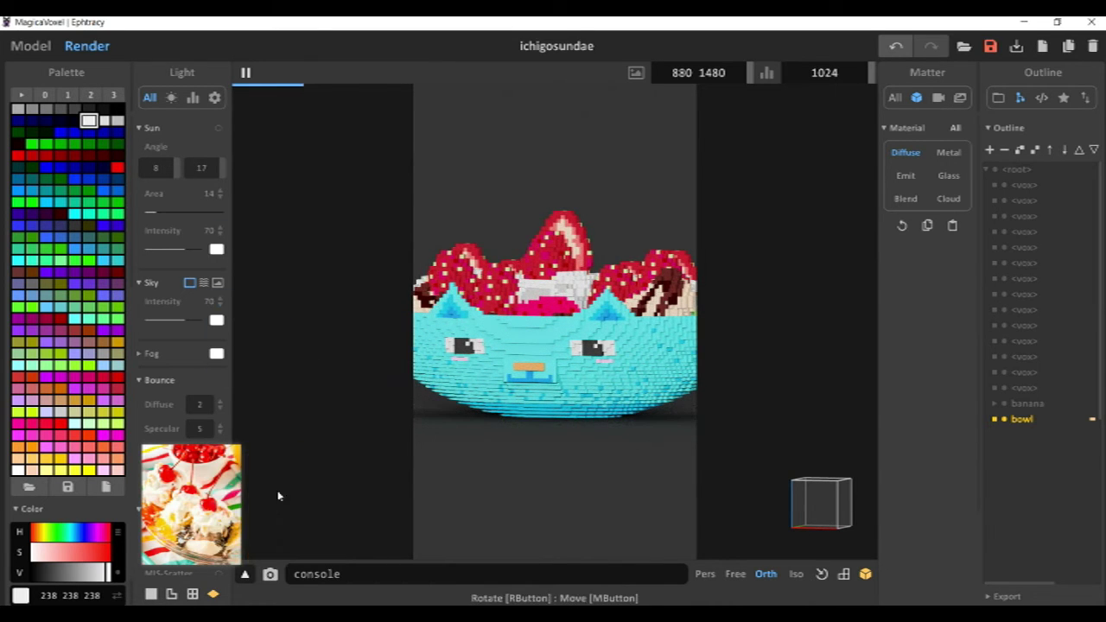
# Set the render's ground colour to a pale yellow.
pyautogui.scroll(-5, 217, 534)
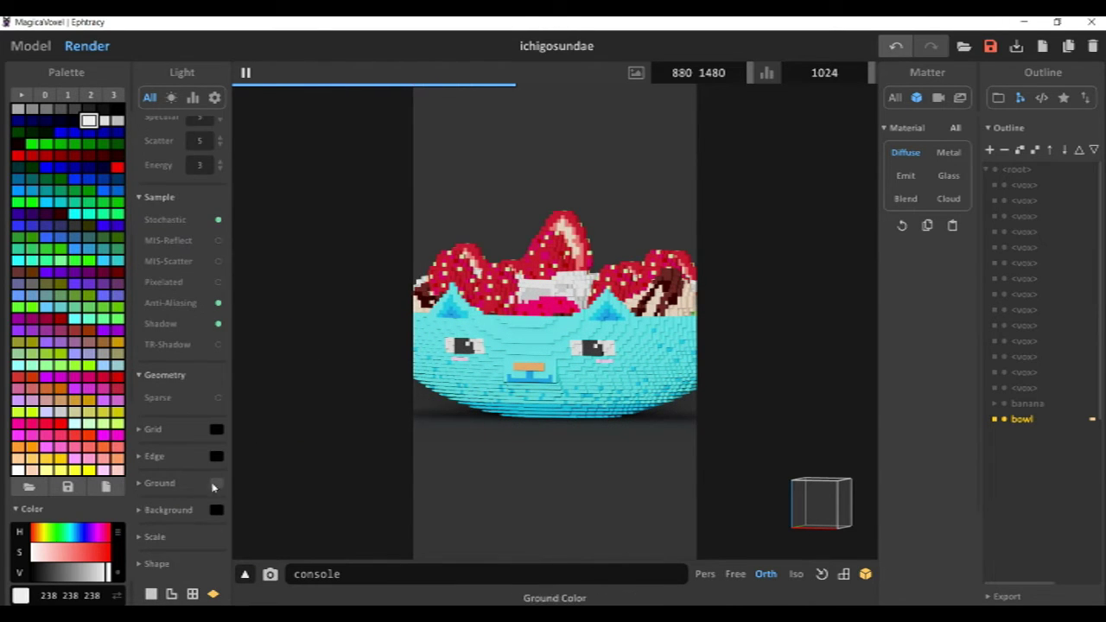
pyautogui.click(216, 483)
pyautogui.click(292, 516)
pyautogui.moveTo(296, 536); pyautogui.dragTo(358, 543)
pyautogui.moveTo(696, 399); pyautogui.dragTo(594, 363, button='right')
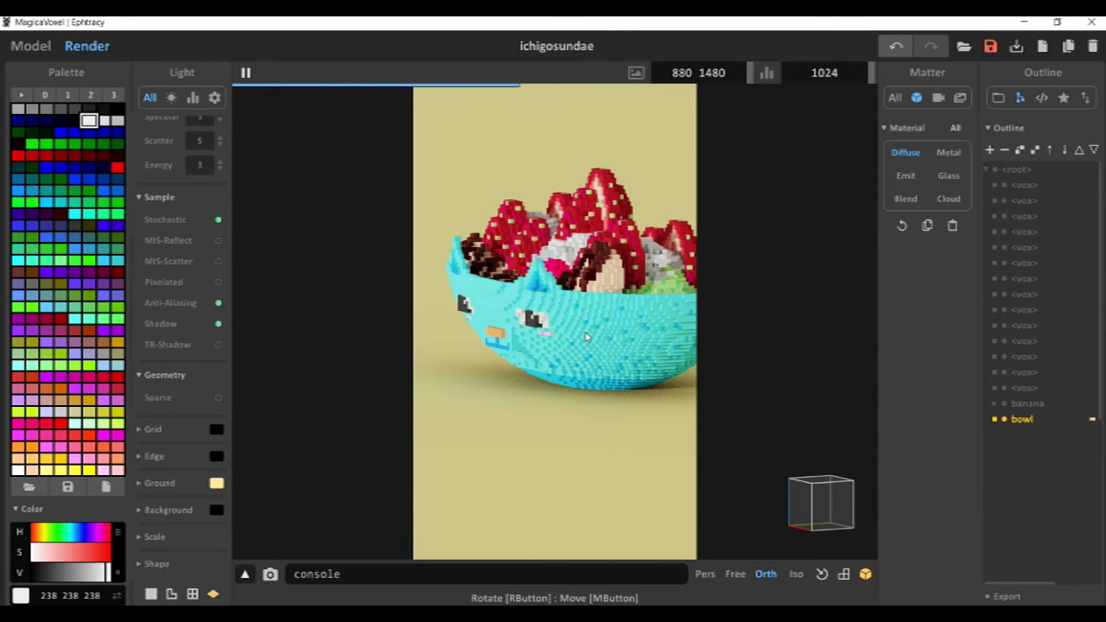
# Set the sun angles to 6 and 34 for the angled view of the bowl's face.
pyautogui.moveTo(585, 337); pyautogui.dragTo(578, 302, button='right')
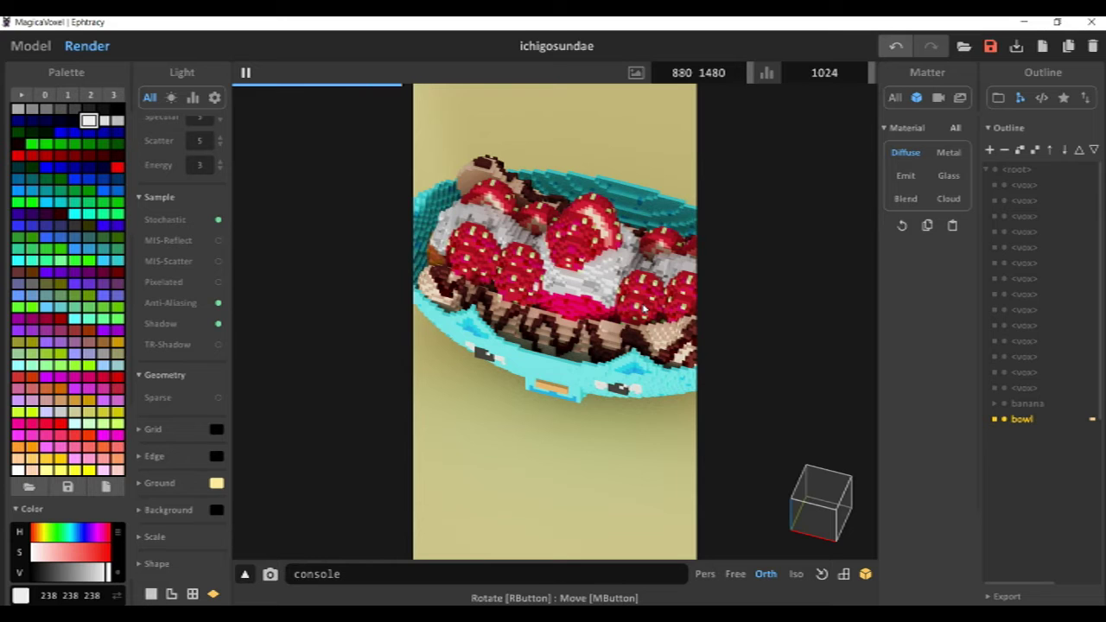
pyautogui.moveTo(638, 263); pyautogui.dragTo(607, 305, button='right')
pyautogui.scroll(5, 198, 216)
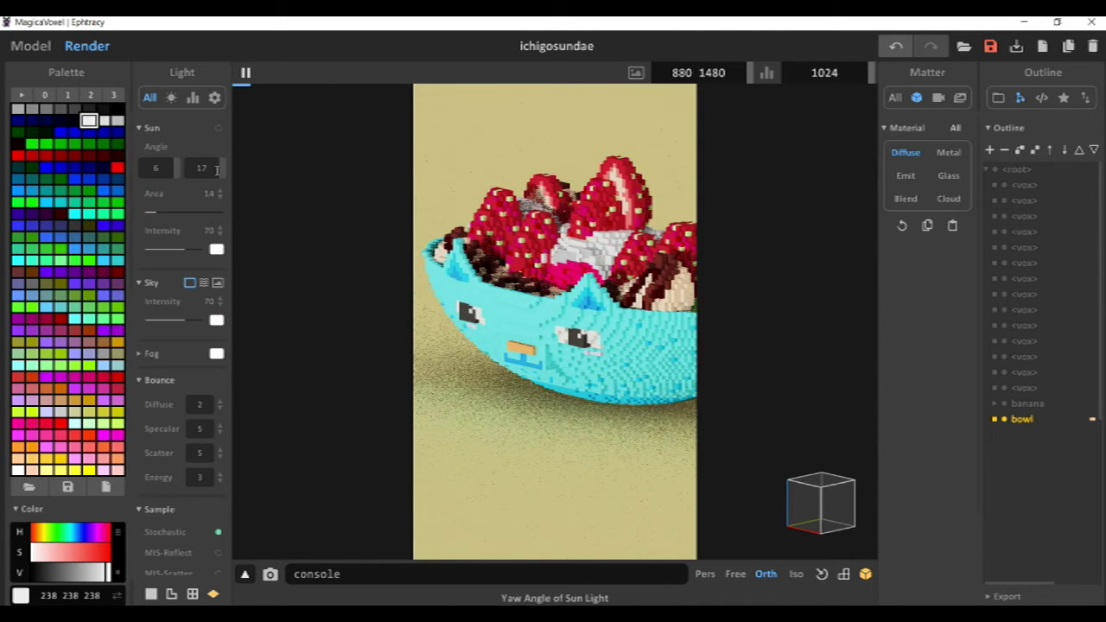
pyautogui.moveTo(246, 172); pyautogui.dragTo(259, 172)
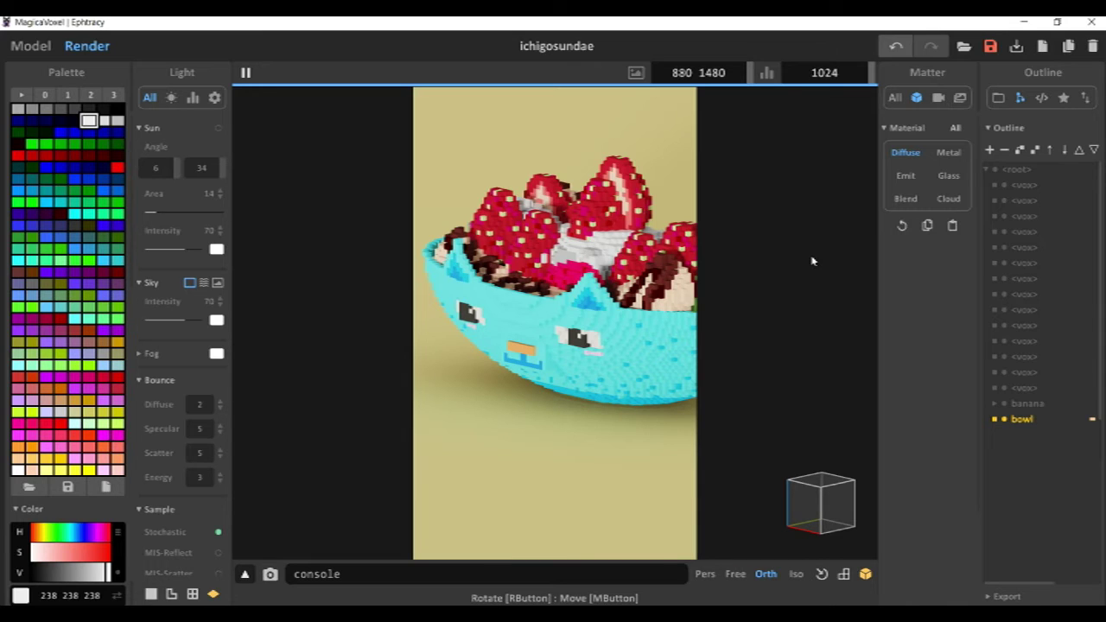
# Set the sun angles to 90 and 30 with the bowl seen from its plain side.
pyautogui.moveTo(812, 259); pyautogui.dragTo(646, 361, button='right')
pyautogui.moveTo(161, 168); pyautogui.dragTo(217, 164)
pyautogui.moveTo(552, 303); pyautogui.dragTo(555, 367, button='right')
pyautogui.moveTo(177, 168); pyautogui.dragTo(198, 169)
pyautogui.moveTo(367, 483); pyautogui.dragTo(374, 473, button='middle')
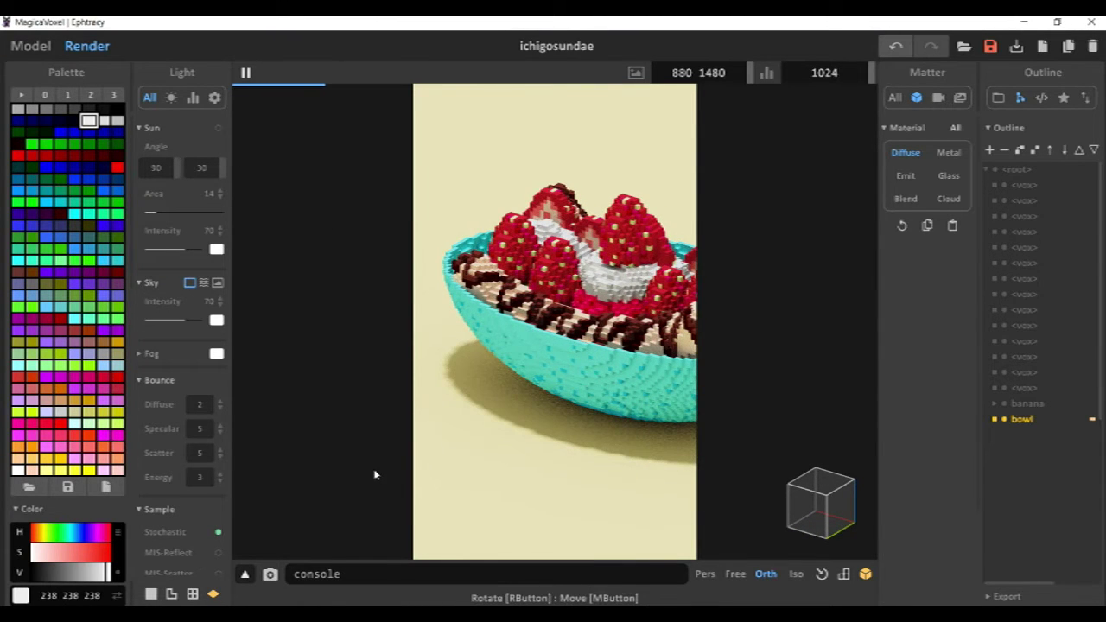
# Examine the rendered sundae from its plain side and its cat-faced side.
pyautogui.moveTo(588, 371); pyautogui.dragTo(646, 328, button='right')
pyautogui.scroll(-3, 646, 328)
pyautogui.moveTo(646, 328); pyautogui.dragTo(607, 349, button='middle')
pyautogui.scroll(2, 606, 349)
pyautogui.moveTo(617, 347); pyautogui.dragTo(350, 339, button='right')
pyautogui.moveTo(622, 345); pyautogui.dragTo(595, 382, button='right')
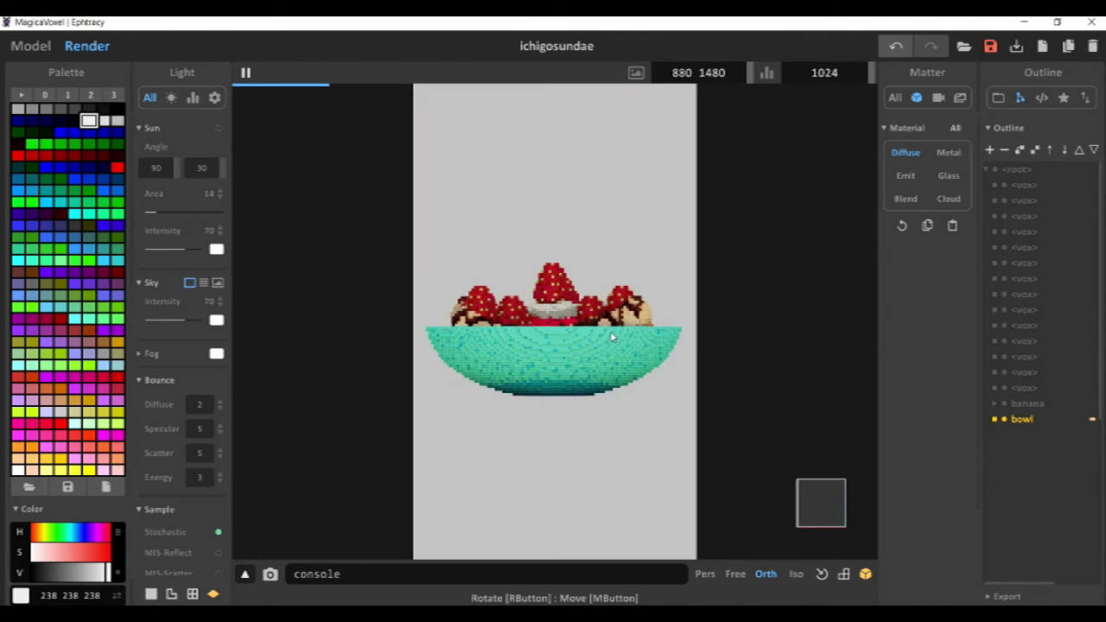
pyautogui.moveTo(607, 343); pyautogui.dragTo(424, 351, button='right')
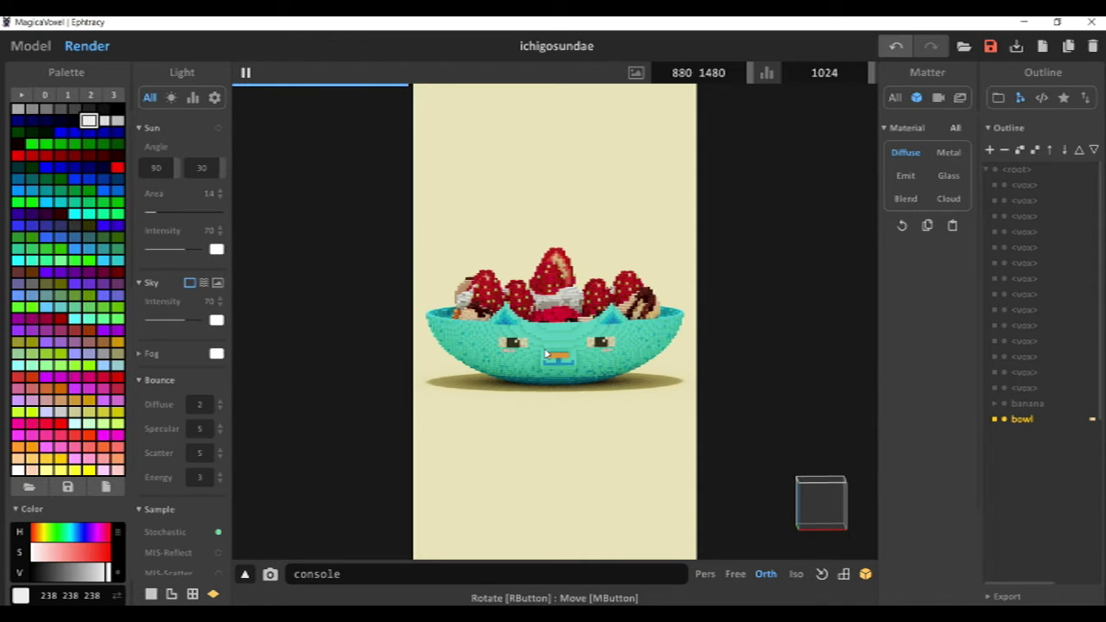
pyautogui.moveTo(365, 343); pyautogui.dragTo(627, 233, button='right')
pyautogui.moveTo(622, 263); pyautogui.dragTo(623, 237, button='middle')
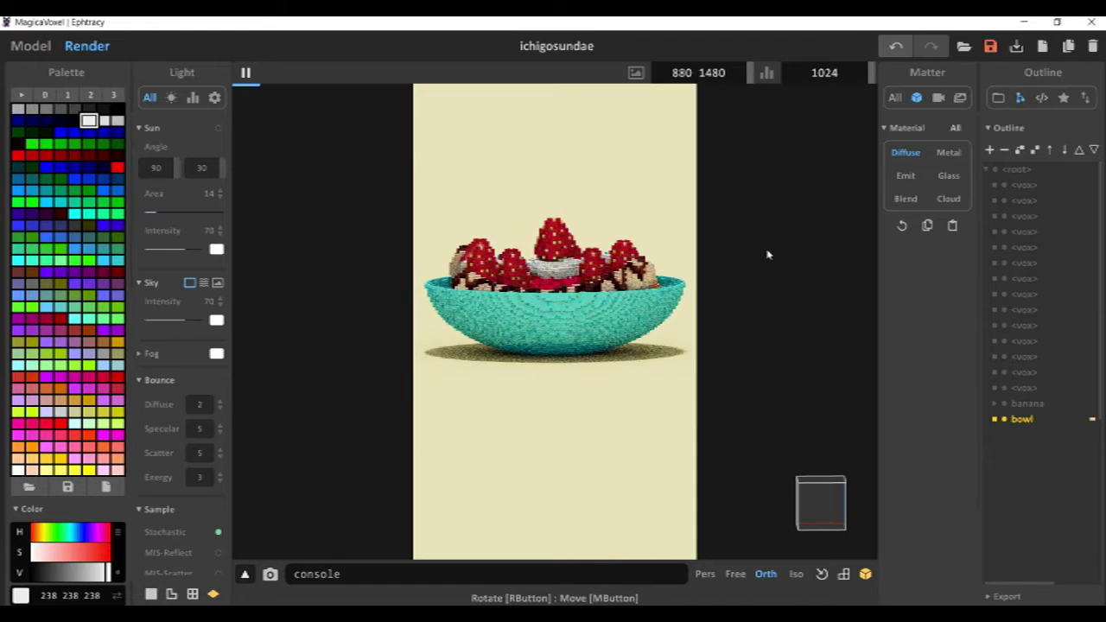
pyautogui.moveTo(622, 266)
pyautogui.mouseDown(button='right')
pyautogui.moveTo(620, 301)
pyautogui.moveTo(617, 286)
pyautogui.mouseUp(button='right')
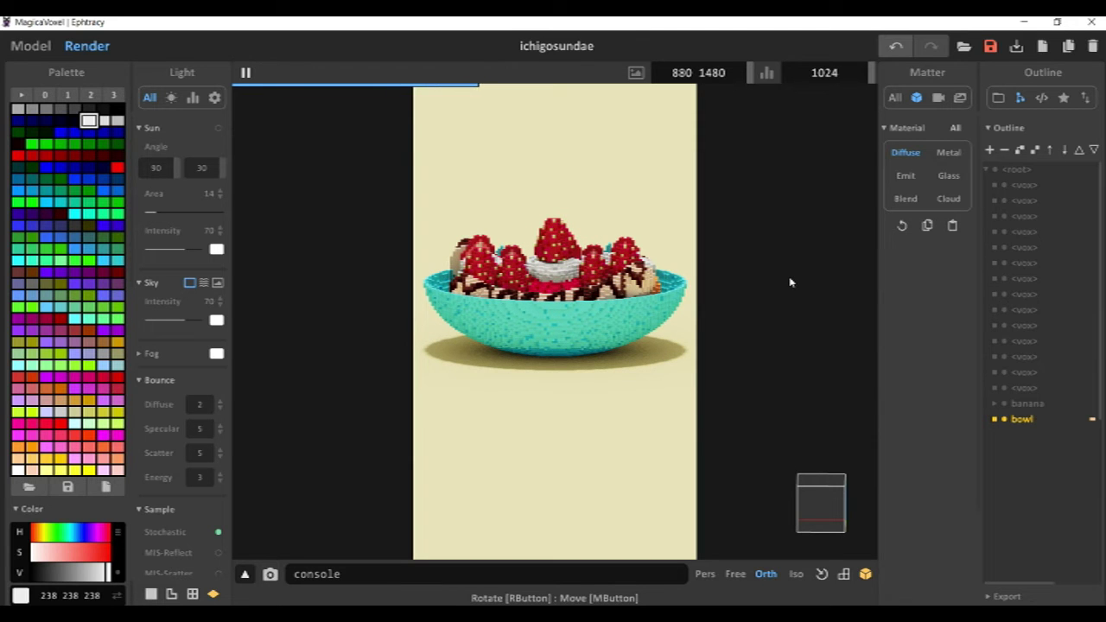
pyautogui.moveTo(798, 281); pyautogui.dragTo(650, 347, button='right')
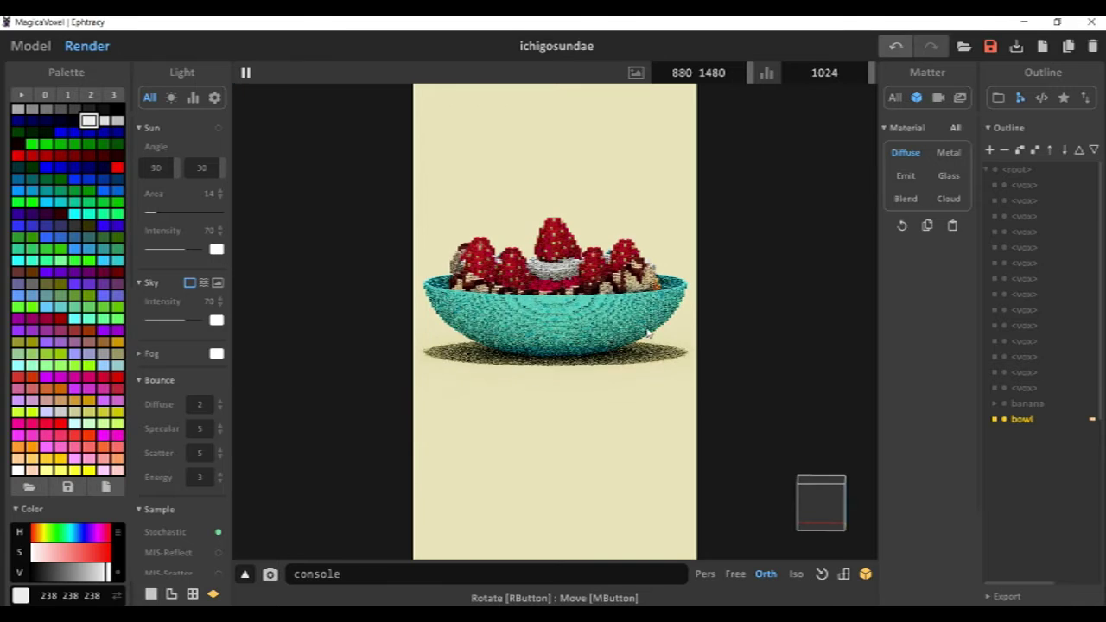
# Try the sun lighting on the cat-faced side, and settle on sun angles of 90 and 29.
pyautogui.moveTo(172, 167); pyautogui.dragTo(167, 167)
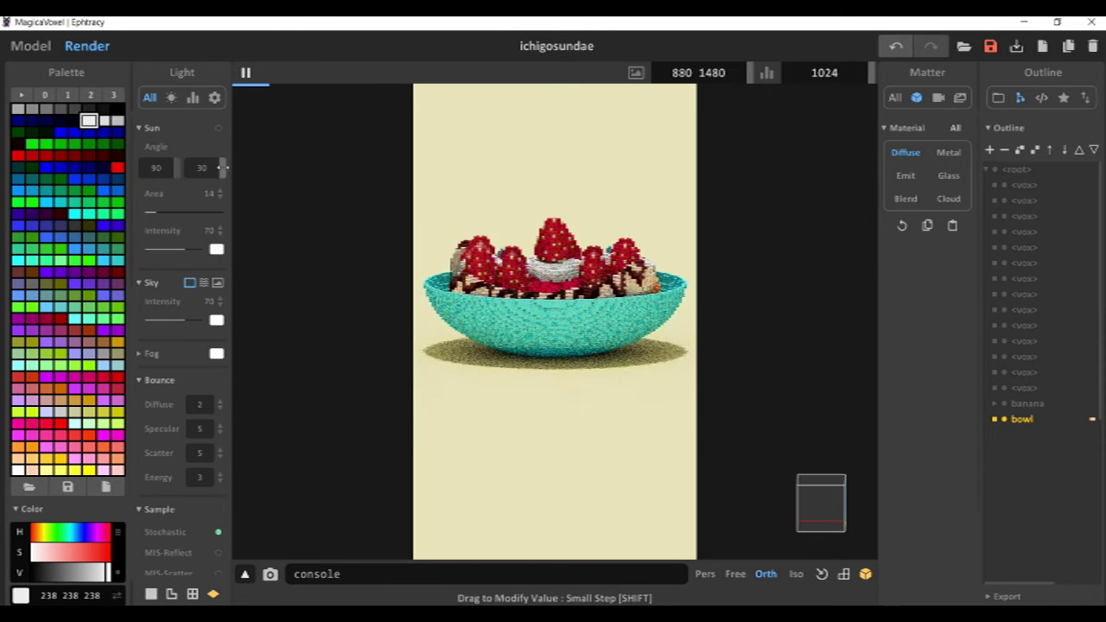
pyautogui.moveTo(243, 170); pyautogui.dragTo(532, 203)
pyautogui.moveTo(519, 294); pyautogui.dragTo(211, 216, button='right')
pyautogui.moveTo(222, 168); pyautogui.dragTo(119, 167)
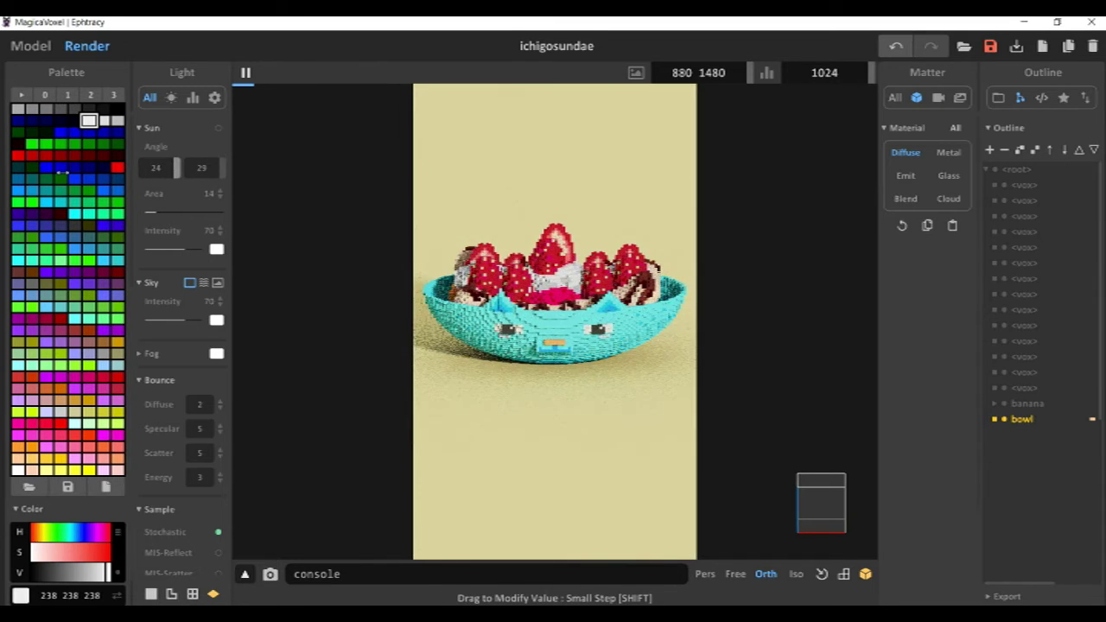
pyautogui.moveTo(432, 264); pyautogui.dragTo(726, 250, button='right')
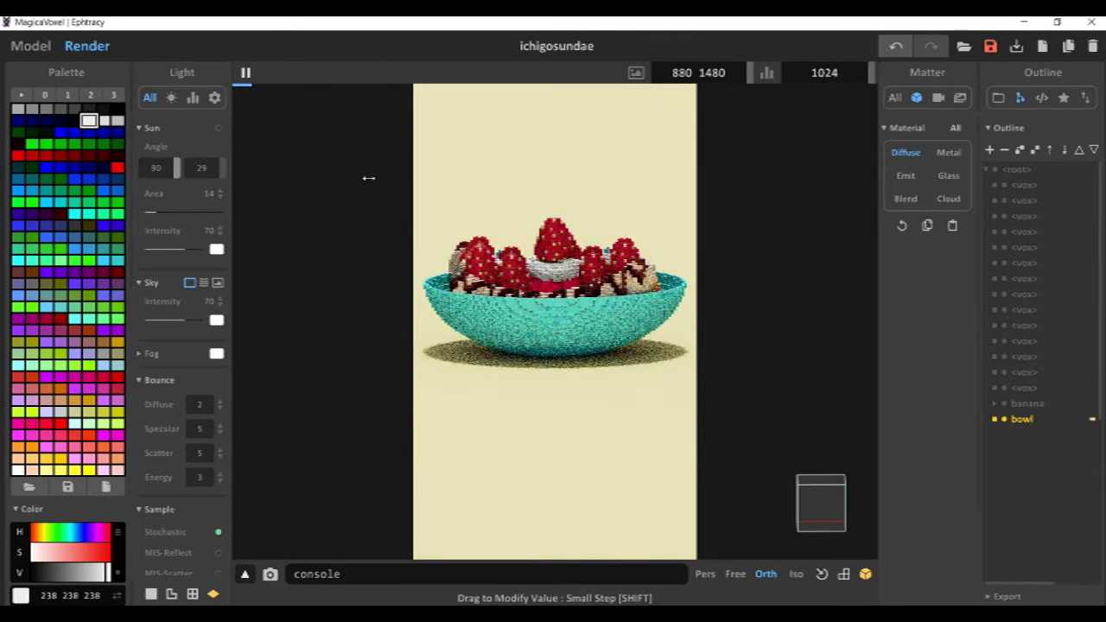
# Frame the bowl's plain side diagonally in the upper part of the render image, leaving empty ground below it.
pyautogui.click(30, 46)
pyautogui.click(86, 46)
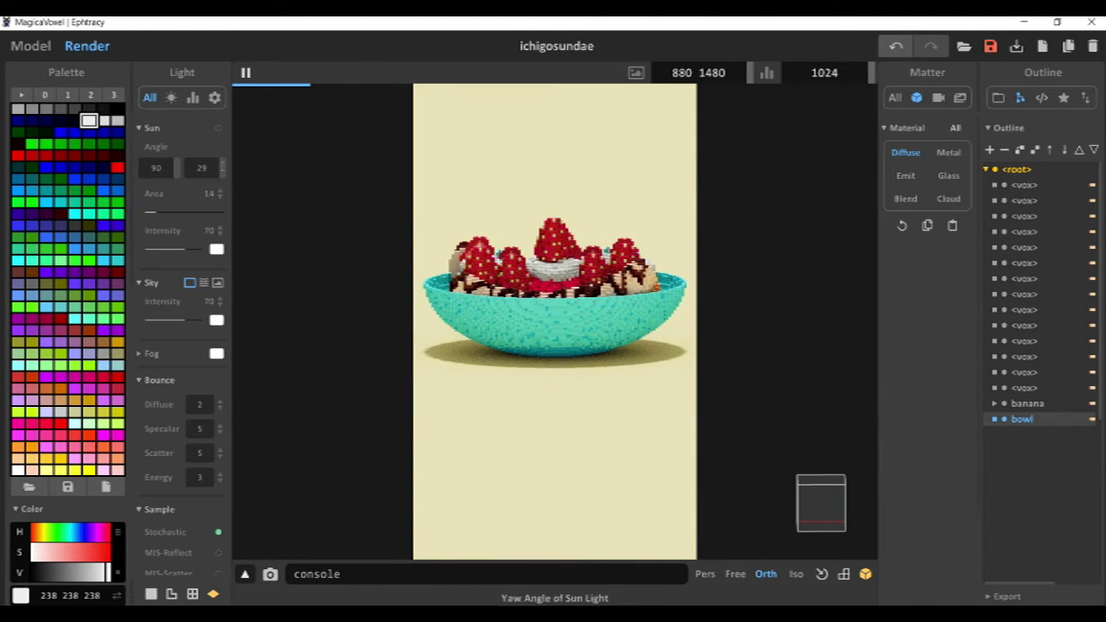
pyautogui.moveTo(346, 153); pyautogui.dragTo(384, 203, button='right')
pyautogui.moveTo(541, 302); pyautogui.dragTo(548, 297, button='right')
pyautogui.moveTo(587, 302); pyautogui.dragTo(563, 274, button='middle')
pyautogui.moveTo(565, 281); pyautogui.dragTo(570, 277, button='right')
pyautogui.moveTo(573, 278); pyautogui.dragTo(571, 253, button='middle')
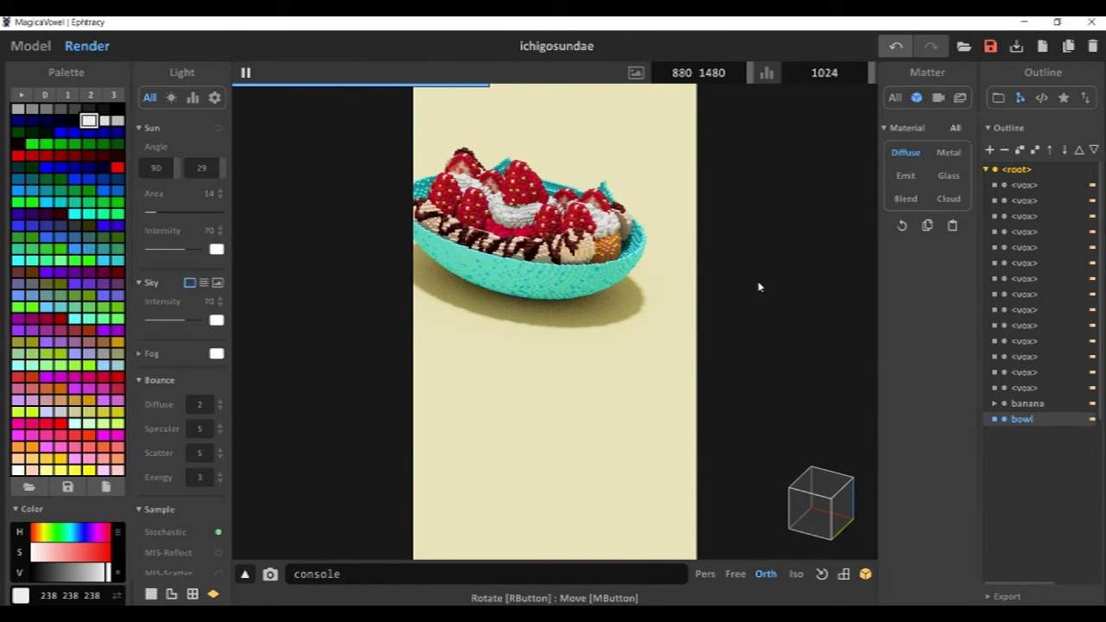
# Duplicate the two objects of the large central strawberry and place the copies on the ground outside the bowl.
pyautogui.click(31, 45)
pyautogui.click(311, 265)
pyautogui.click(518, 207)
pyautogui.click(524, 179)
pyautogui.keyDown('shift'); pyautogui.click(526, 177); pyautogui.keyUp('shift')
pyautogui.keyDown('ctrl'); pyautogui.moveTo(480, 231); pyautogui.dragTo(409, 332); pyautogui.keyUp('ctrl')
pyautogui.click(531, 183)
pyautogui.hotkey('ctrl', 'z')
pyautogui.moveTo(484, 289); pyautogui.dragTo(423, 291, button='right')
pyautogui.hotkey('ctrl', 'z')
pyautogui.hotkey('ctrl', 'z')
# Realign the copied strawberry's offset object with its other object.
pyautogui.click(313, 253)
pyautogui.moveTo(333, 281); pyautogui.dragTo(417, 279, button='right')
pyautogui.scroll(2, 417, 278)
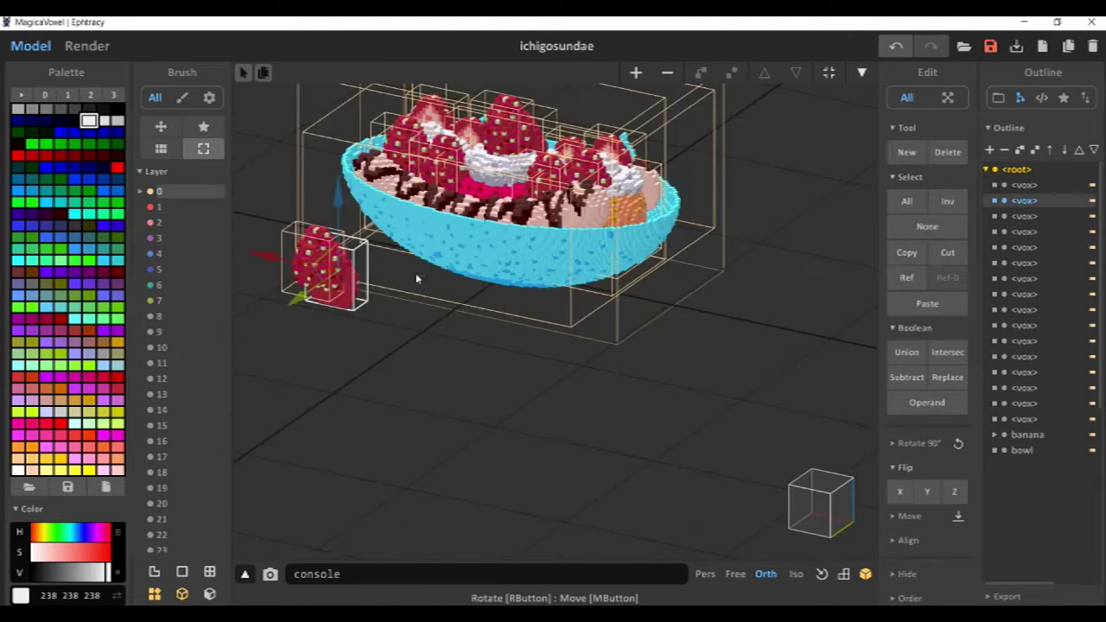
pyautogui.moveTo(416, 278); pyautogui.dragTo(595, 323, button='middle')
pyautogui.scroll(3, 594, 323)
pyautogui.click(451, 290)
pyautogui.moveTo(480, 216); pyautogui.dragTo(480, 246)
pyautogui.click(535, 380)
# Group the two objects of the copied strawberry.
pyautogui.moveTo(535, 380); pyautogui.dragTo(590, 390, button='right')
pyautogui.scroll(-4, 544, 315)
pyautogui.moveTo(543, 315); pyautogui.dragTo(456, 330, button='right')
pyautogui.moveTo(403, 300); pyautogui.dragTo(307, 205)
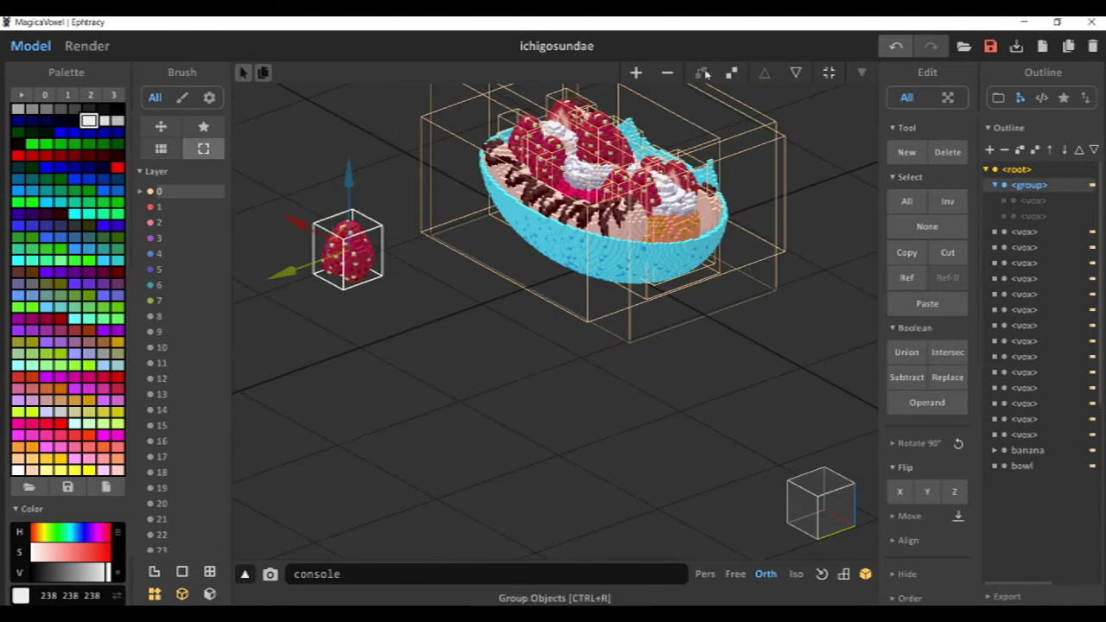
pyautogui.click(700, 74)
# Move the grouped strawberry to the empty ground on the near side of the bowl, checking its placement in the render.
pyautogui.moveTo(423, 319); pyautogui.dragTo(484, 311, button='right')
pyautogui.moveTo(383, 285); pyautogui.dragTo(461, 301)
pyautogui.moveTo(516, 229); pyautogui.dragTo(515, 293)
pyautogui.click(87, 46)
pyautogui.moveTo(463, 294); pyautogui.dragTo(389, 295, button='middle')
pyautogui.scroll(-2, 388, 295)
pyautogui.click(31, 45)
pyautogui.click(384, 363)
pyautogui.click(447, 375)
pyautogui.moveTo(374, 357); pyautogui.dragTo(439, 373)
pyautogui.click(88, 46)
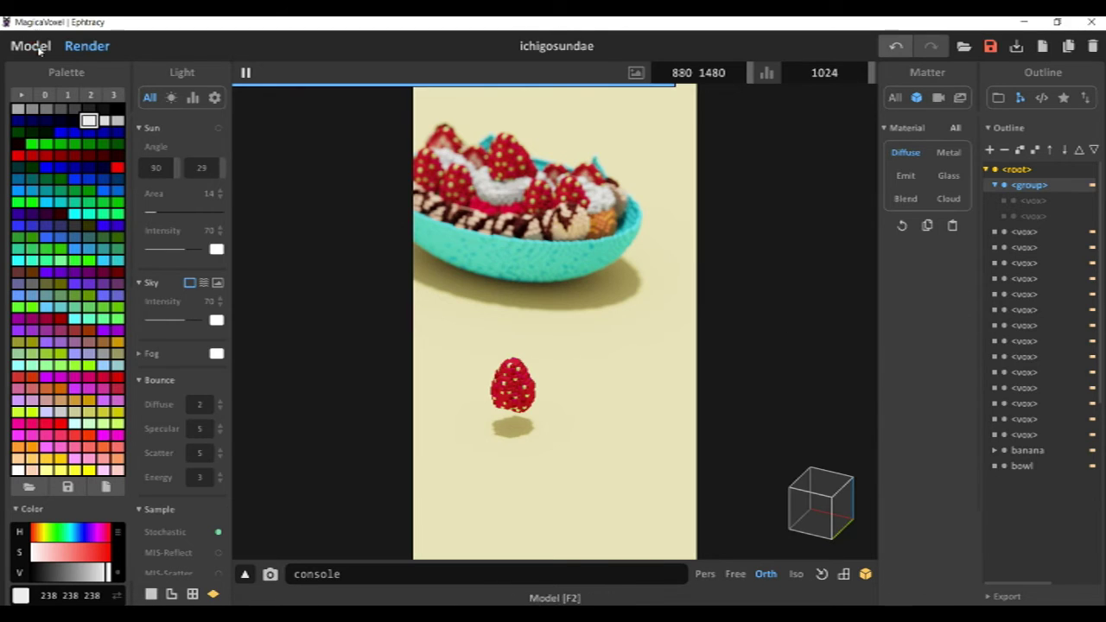
# Open the copied strawberry's object for editing from a straight side view and enlarge its volume to 34 × 8 × 35.
pyautogui.click(31, 44)
pyautogui.click(821, 501)
pyautogui.scroll(3, 769, 250)
pyautogui.moveTo(768, 246); pyautogui.dragTo(579, 383, button='middle')
pyautogui.press('Tab')
pyautogui.press('Tab')
pyautogui.click(688, 74)
pyautogui.moveTo(656, 344); pyautogui.dragTo(658, 372)
pyautogui.moveTo(438, 371); pyautogui.dragTo(420, 372)
# Draw two thin bent legs with feet beneath the strawberry, using its red (184, 35, 62) and a size-1 brush.
pyautogui.click(156, 281)
pyautogui.click(542, 353)
pyautogui.click(182, 180)
pyautogui.click(691, 76)
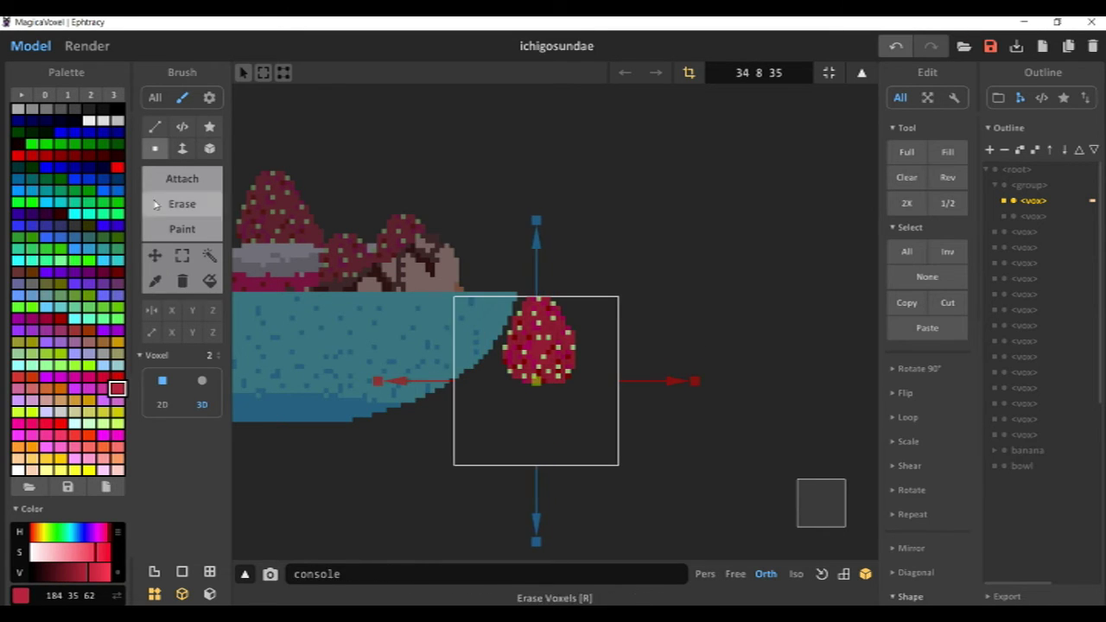
pyautogui.press('g')
pyautogui.press('t')
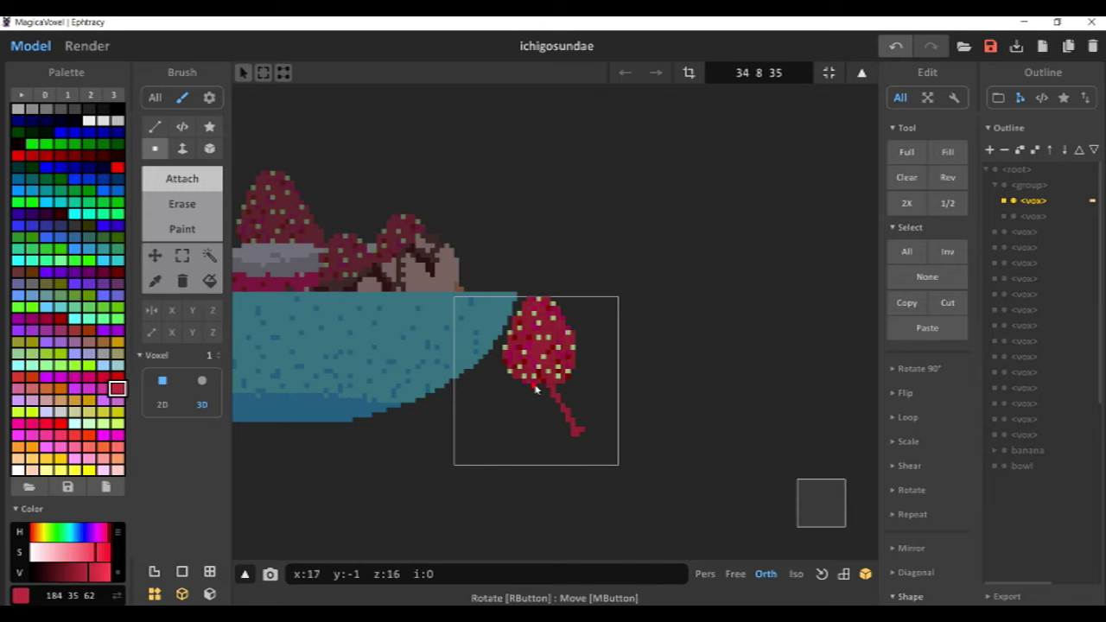
pyautogui.moveTo(537, 390); pyautogui.dragTo(723, 400, button='right')
# Merge the strawberry's two objects into one with a Union.
pyautogui.press('Tab')
pyautogui.click(907, 353)
pyautogui.moveTo(380, 414); pyautogui.dragTo(689, 428, button='right')
pyautogui.press('Tab')
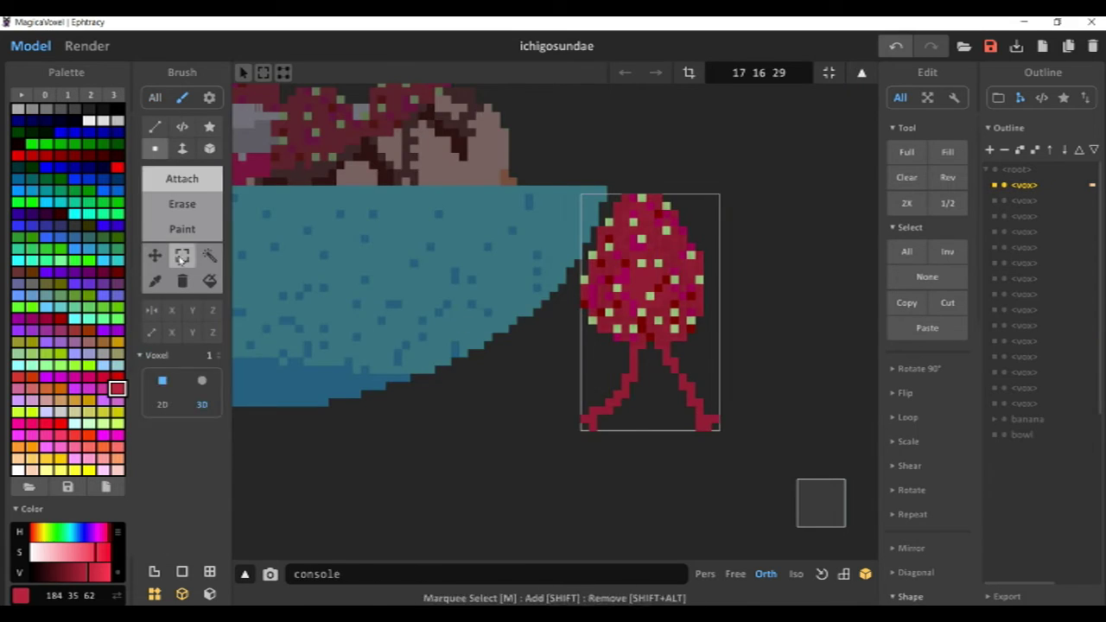
# Shift one of the strawberry's legs in depth so that the two legs stand apart.
pyautogui.click(182, 259)
pyautogui.moveTo(650, 341); pyautogui.dragTo(807, 491)
pyautogui.moveTo(807, 491); pyautogui.dragTo(407, 348, button='right')
pyautogui.moveTo(407, 348); pyautogui.dragTo(633, 341, button='middle')
pyautogui.click(158, 257)
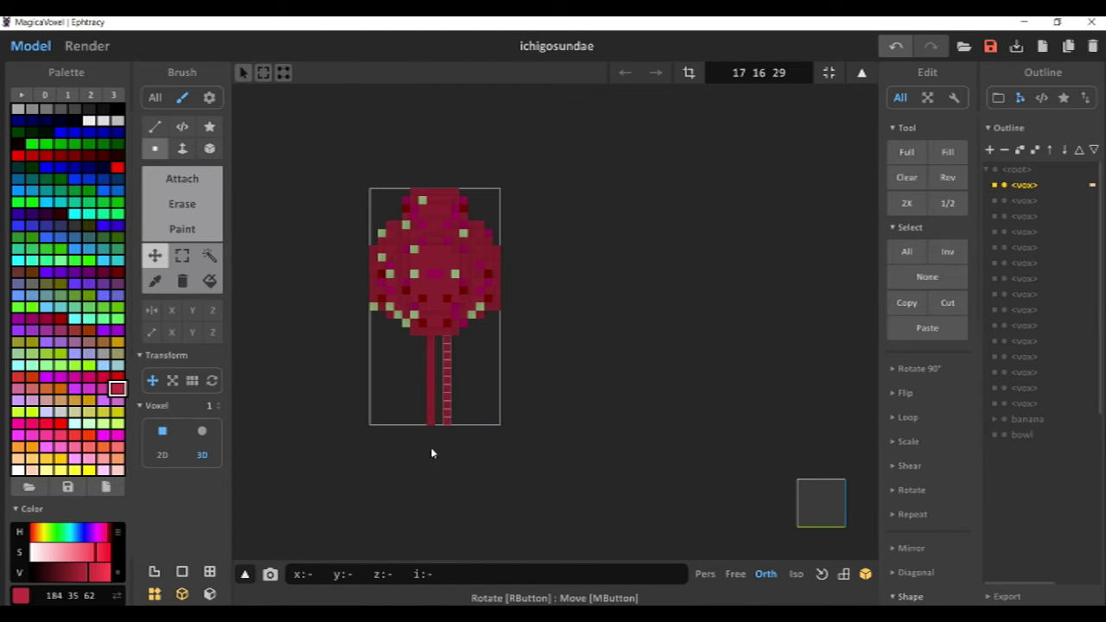
pyautogui.keyDown('ctrl'); pyautogui.moveTo(439, 341); pyautogui.dragTo(439, 338); pyautogui.keyUp('ctrl')
pyautogui.press('Tab')
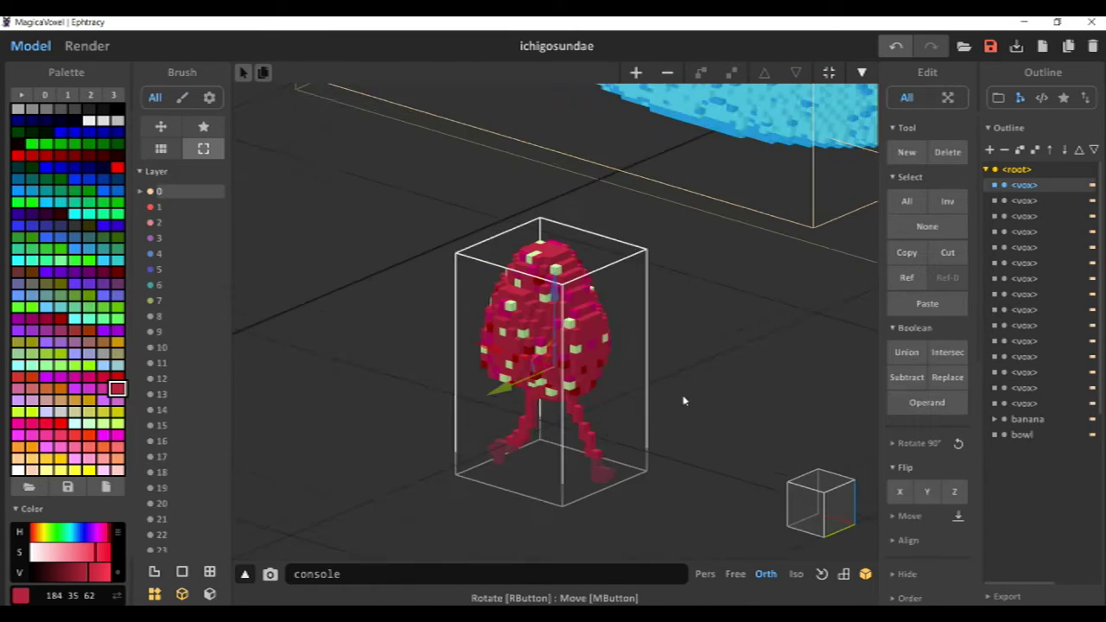
# Lower the walking strawberry slightly towards the ground and preview it in the render.
pyautogui.moveTo(536, 356); pyautogui.dragTo(574, 347, button='right')
pyautogui.moveTo(630, 380); pyautogui.dragTo(611, 443, button='middle')
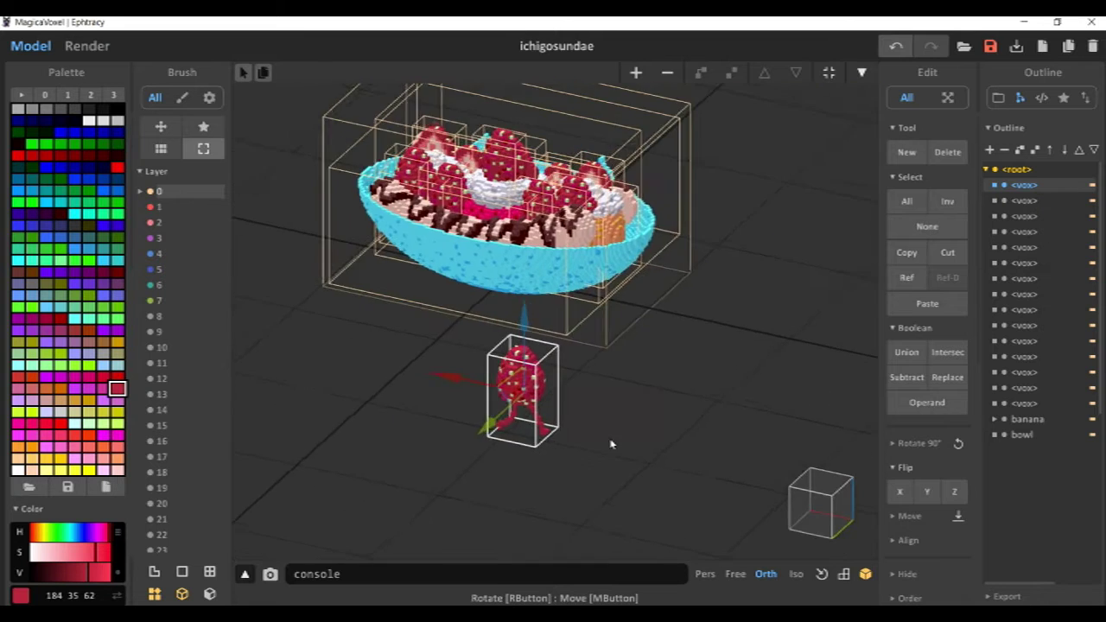
pyautogui.click(94, 46)
pyautogui.click(33, 46)
pyautogui.moveTo(523, 325); pyautogui.dragTo(523, 334)
pyautogui.click(99, 44)
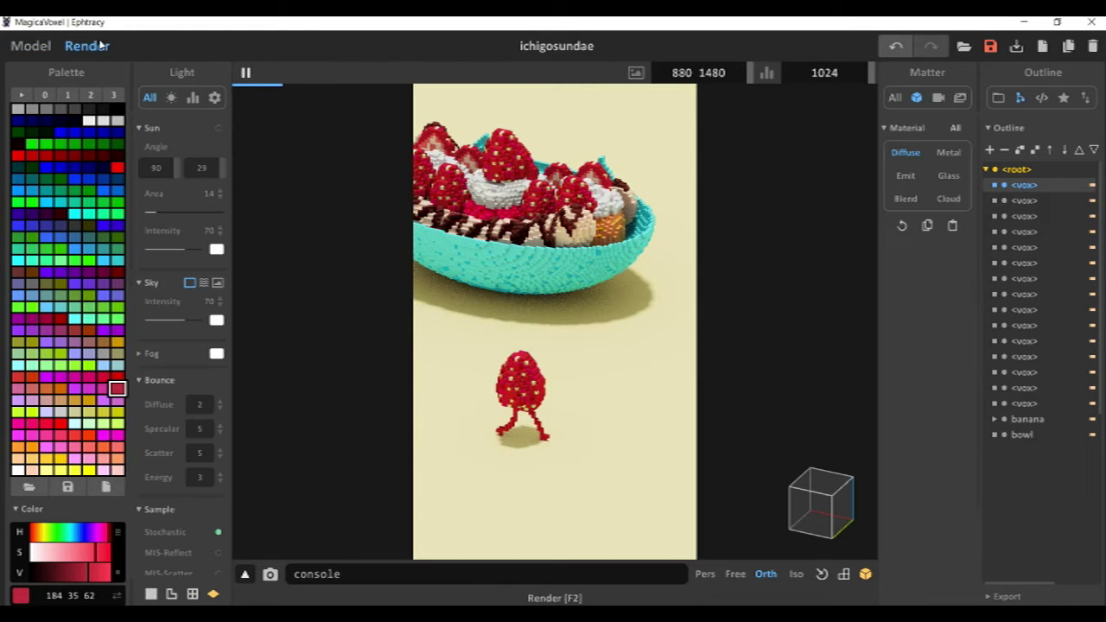
# Enlarge the strawberry's volume to 32 × 25 × 29 and draw a bent arm in the free space beside the body.
pyautogui.press('F1')
pyautogui.press('Tab')
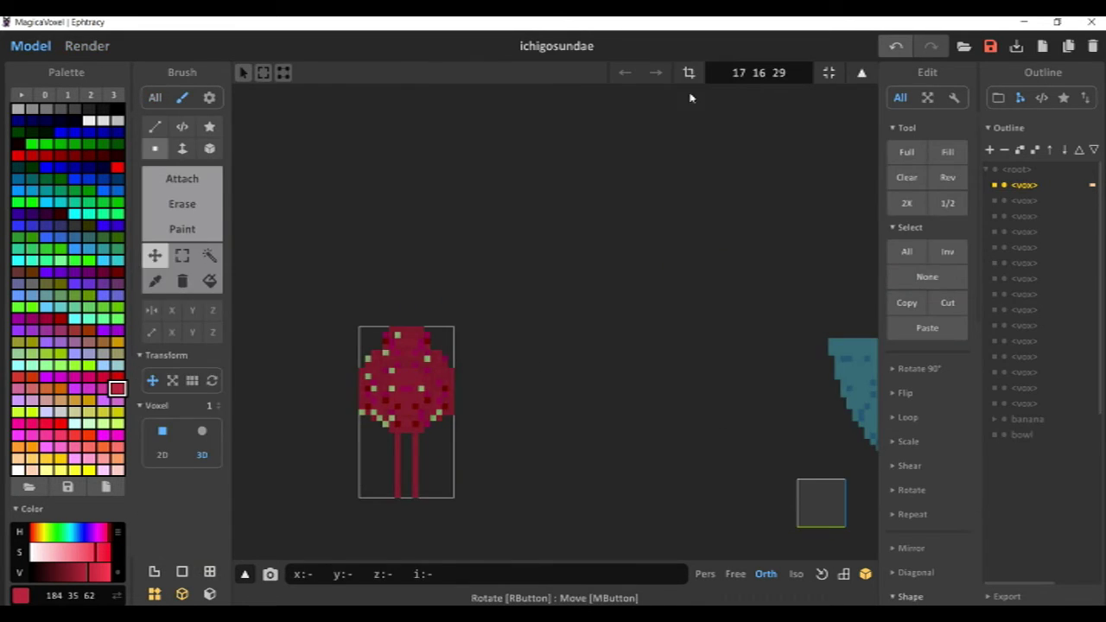
pyautogui.moveTo(457, 396); pyautogui.dragTo(722, 342, button='right')
pyautogui.click(815, 513)
pyautogui.click(816, 514)
pyautogui.click(184, 184)
pyautogui.moveTo(570, 405); pyautogui.dragTo(604, 394)
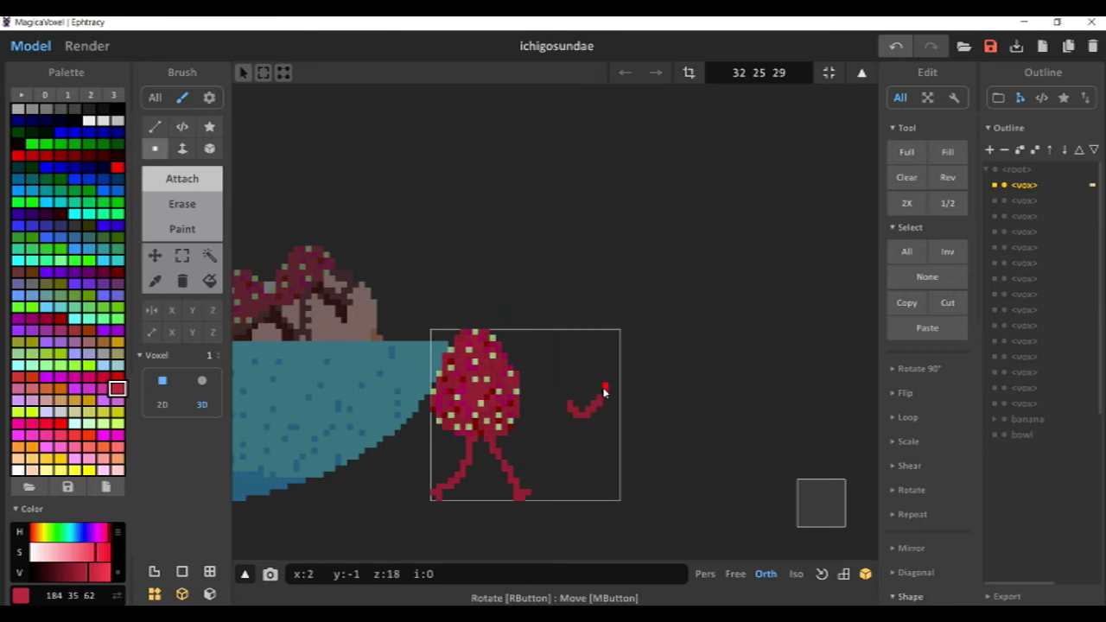
# Select the newly drawn bent arm and move it up against the side of the strawberry's body.
pyautogui.moveTo(565, 416)
pyautogui.mouseDown(button='right')
pyautogui.moveTo(567, 439)
pyautogui.moveTo(501, 487)
pyautogui.moveTo(628, 494)
pyautogui.moveTo(623, 473)
pyautogui.moveTo(469, 474)
pyautogui.moveTo(481, 444)
pyautogui.moveTo(449, 395)
pyautogui.moveTo(597, 399)
pyautogui.moveTo(543, 225)
pyautogui.mouseUp(button='right')
pyautogui.scroll(4, 499, 489)
pyautogui.moveTo(600, 323); pyautogui.dragTo(691, 389, button='right')
pyautogui.click(182, 256)
pyautogui.moveTo(440, 345); pyautogui.dragTo(540, 431)
pyautogui.moveTo(251, 345); pyautogui.dragTo(295, 340, button='right')
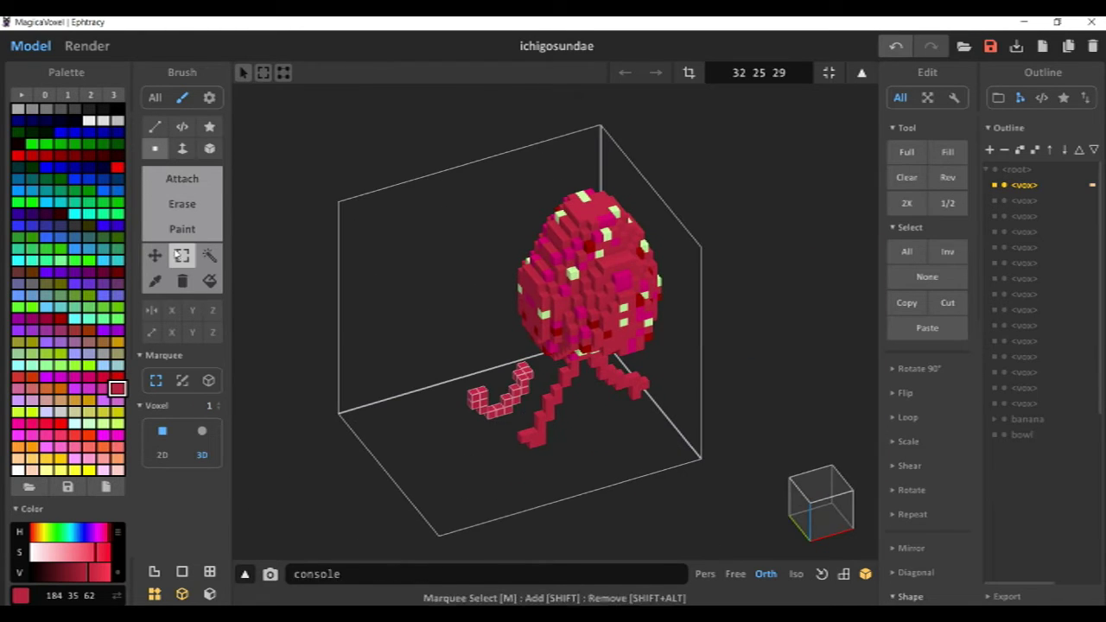
pyautogui.click(155, 256)
pyautogui.moveTo(513, 393); pyautogui.dragTo(609, 364)
pyautogui.moveTo(518, 406); pyautogui.dragTo(626, 436, button='right')
pyautogui.moveTo(563, 313); pyautogui.dragTo(548, 311)
pyautogui.moveTo(561, 333); pyautogui.dragTo(467, 307, button='right')
pyautogui.moveTo(604, 341); pyautogui.dragTo(606, 352)
pyautogui.moveTo(606, 363); pyautogui.dragTo(552, 353, button='right')
pyautogui.moveTo(627, 347); pyautogui.dragTo(628, 357)
pyautogui.moveTo(628, 357); pyautogui.dragTo(610, 417, button='right')
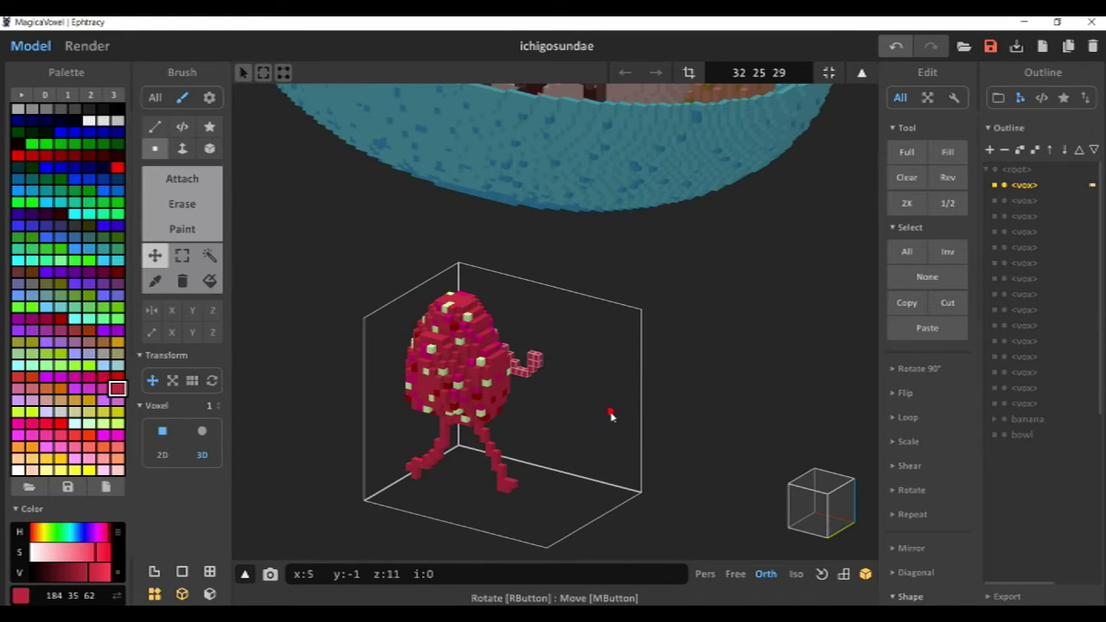
# Enlarge the strawberry's volume to 48 × 25 × 29 and draw a second bent arm in the new free space.
pyautogui.moveTo(610, 416); pyautogui.dragTo(647, 394, button='middle')
pyautogui.click(688, 73)
pyautogui.moveTo(388, 342); pyautogui.dragTo(297, 318)
pyautogui.click(793, 520)
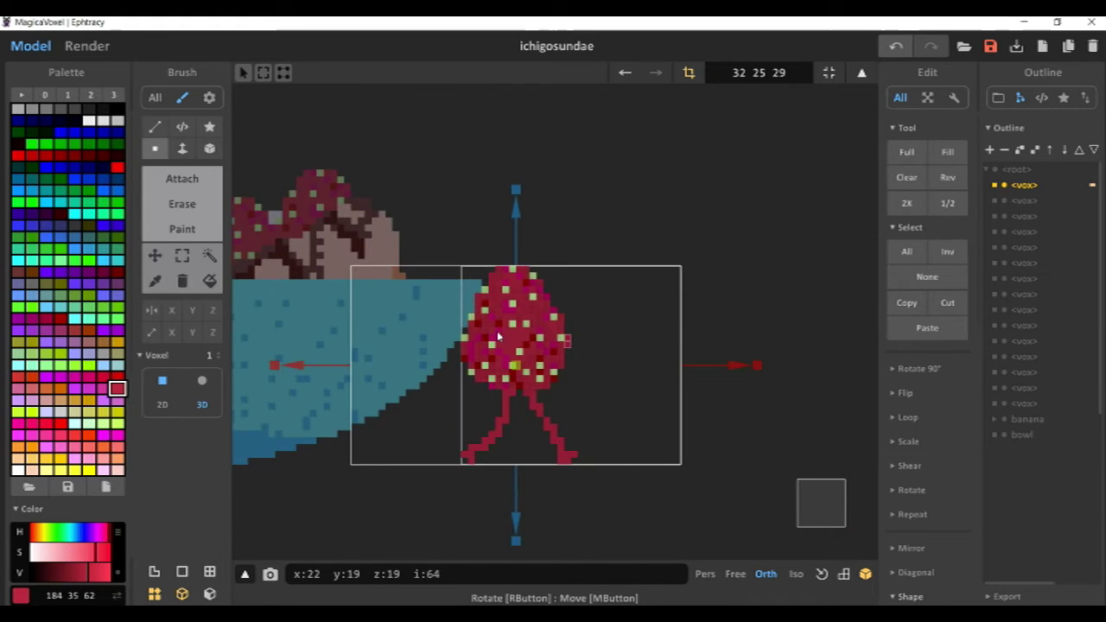
pyautogui.moveTo(496, 335); pyautogui.dragTo(474, 348, button='right')
pyautogui.moveTo(527, 418); pyautogui.dragTo(473, 367, button='right')
pyautogui.press('g')
pyautogui.press('t')
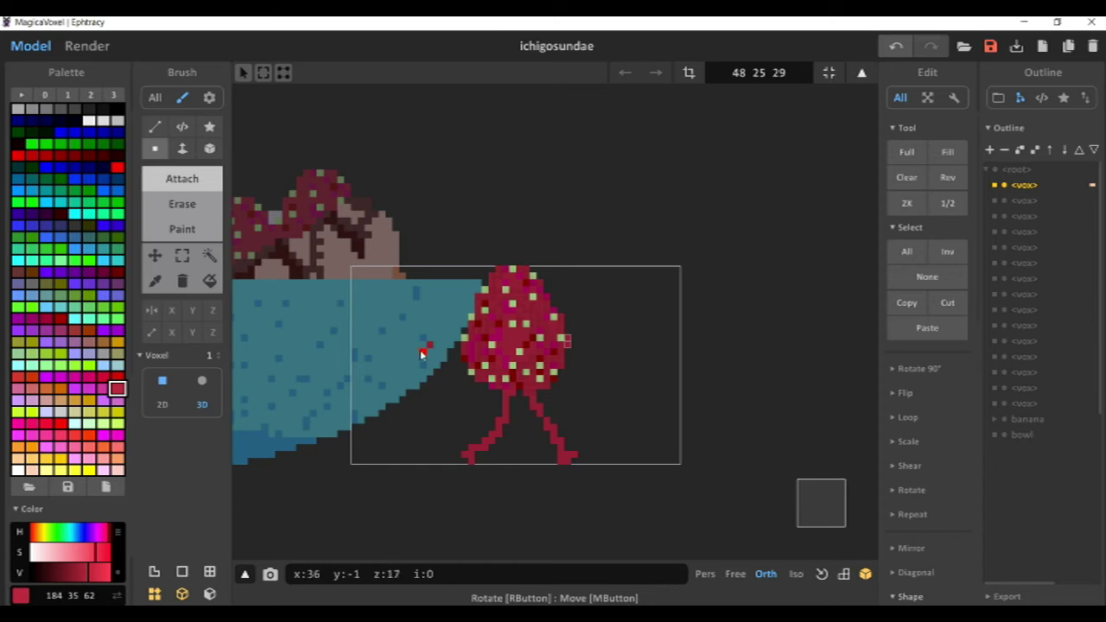
# Select the second arm and move it in depth to the opposite side of the body.
pyautogui.moveTo(518, 393); pyautogui.dragTo(506, 432, button='right')
pyautogui.click(182, 256)
pyautogui.moveTo(380, 298); pyautogui.dragTo(458, 370)
pyautogui.click(156, 256)
pyautogui.moveTo(436, 319); pyautogui.dragTo(414, 373)
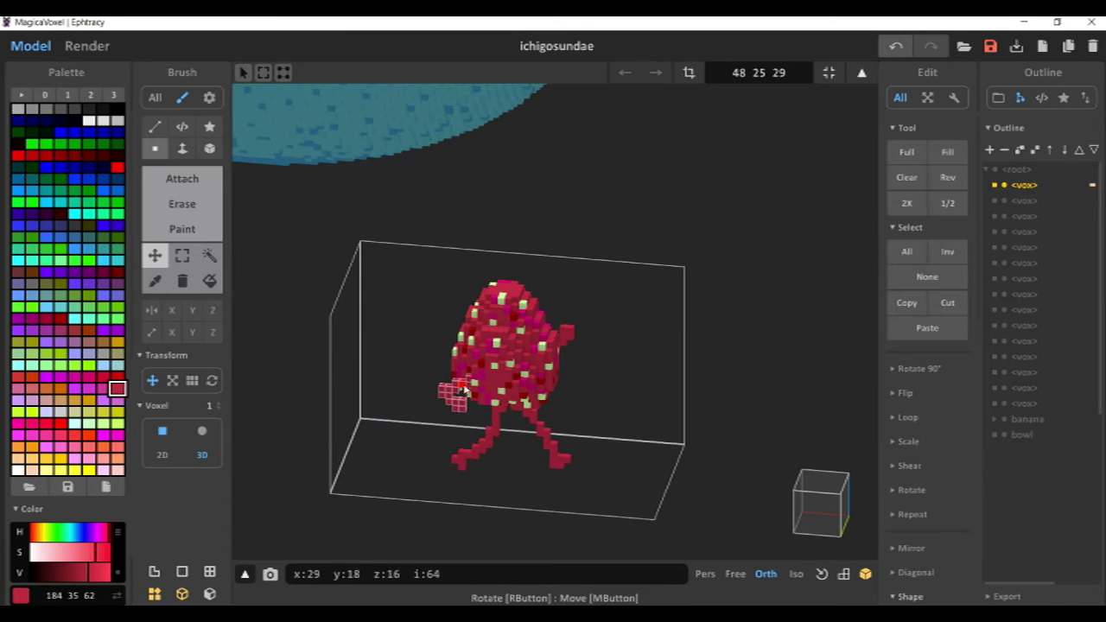
# Shift the second arm inward so that it joins the strawberry's side.
pyautogui.moveTo(453, 400); pyautogui.dragTo(450, 276, button='right')
pyautogui.scroll(4, 449, 276)
pyautogui.moveTo(449, 276); pyautogui.dragTo(486, 449, button='middle')
pyautogui.click(182, 179)
pyautogui.moveTo(511, 356); pyautogui.dragTo(316, 325, button='right')
pyautogui.click(182, 256)
pyautogui.moveTo(451, 458); pyautogui.dragTo(436, 453, button='right')
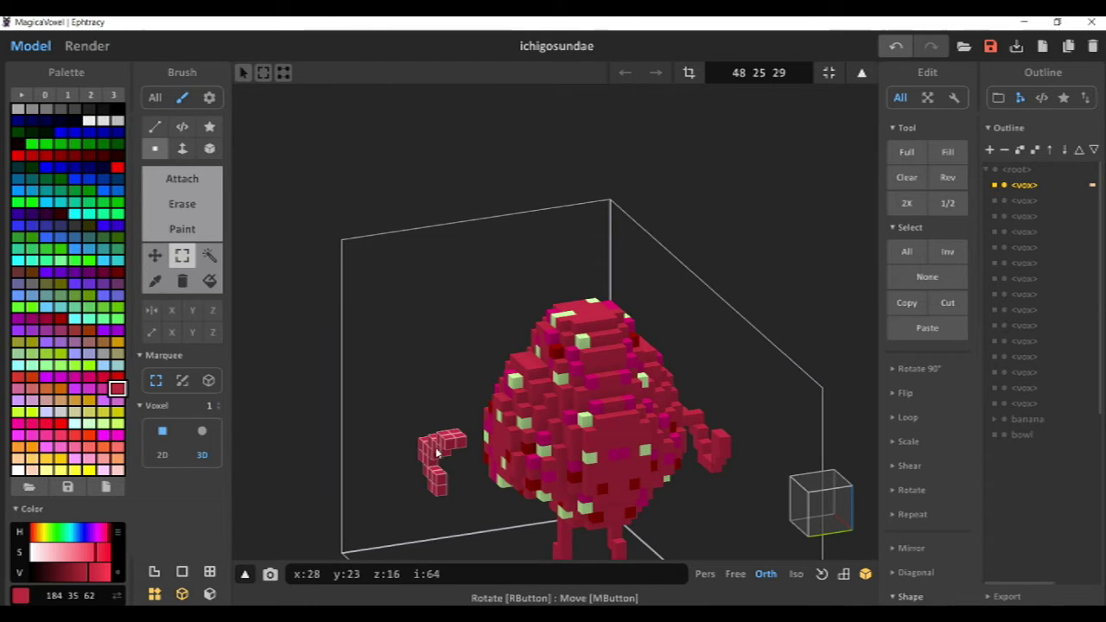
pyautogui.moveTo(452, 452); pyautogui.dragTo(474, 448)
pyautogui.moveTo(518, 432); pyautogui.dragTo(644, 484, button='right')
pyautogui.scroll(-3, 643, 483)
pyautogui.moveTo(674, 514); pyautogui.dragTo(662, 439, button='middle')
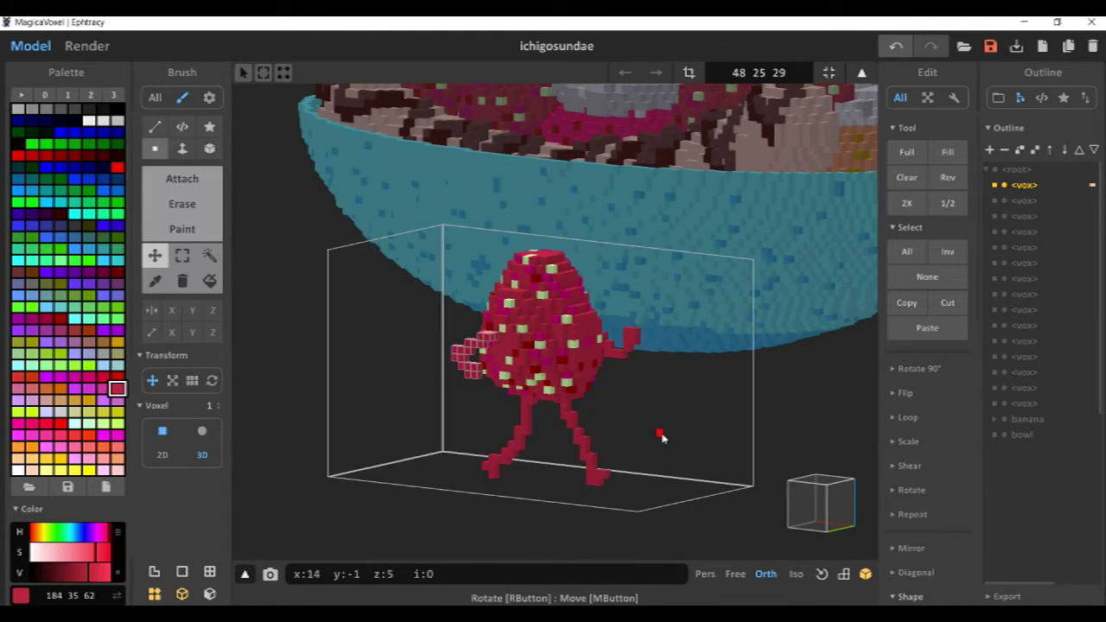
# Clear the arm selection and preview the strawberry with both arms in the render.
pyautogui.click(182, 255)
pyautogui.click(374, 396)
pyautogui.click(87, 46)
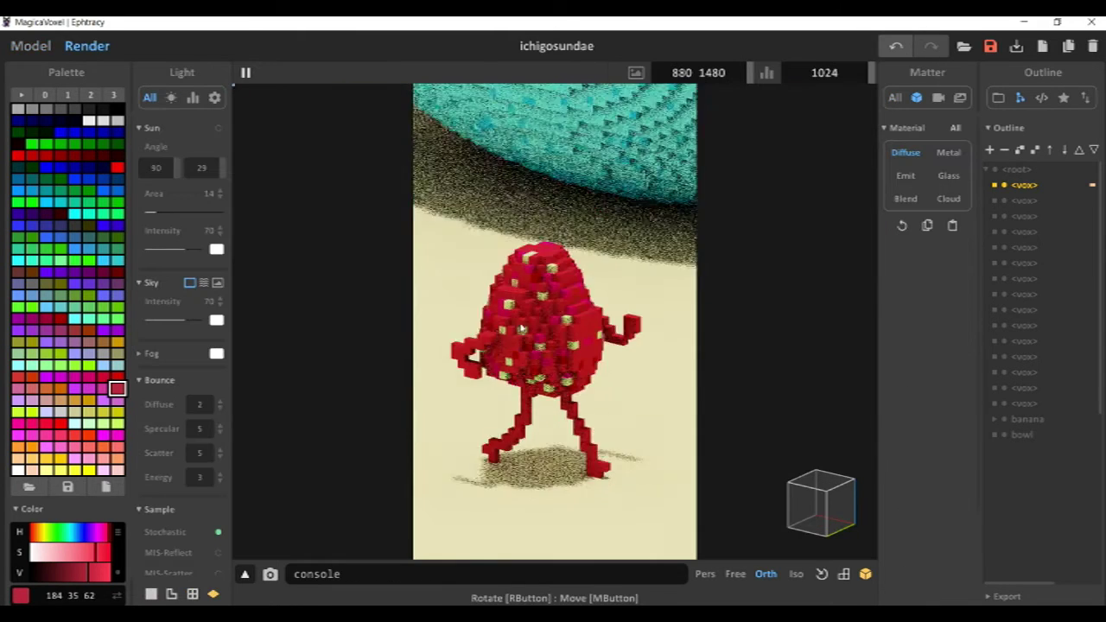
pyautogui.scroll(-4, 514, 345)
pyautogui.click(31, 46)
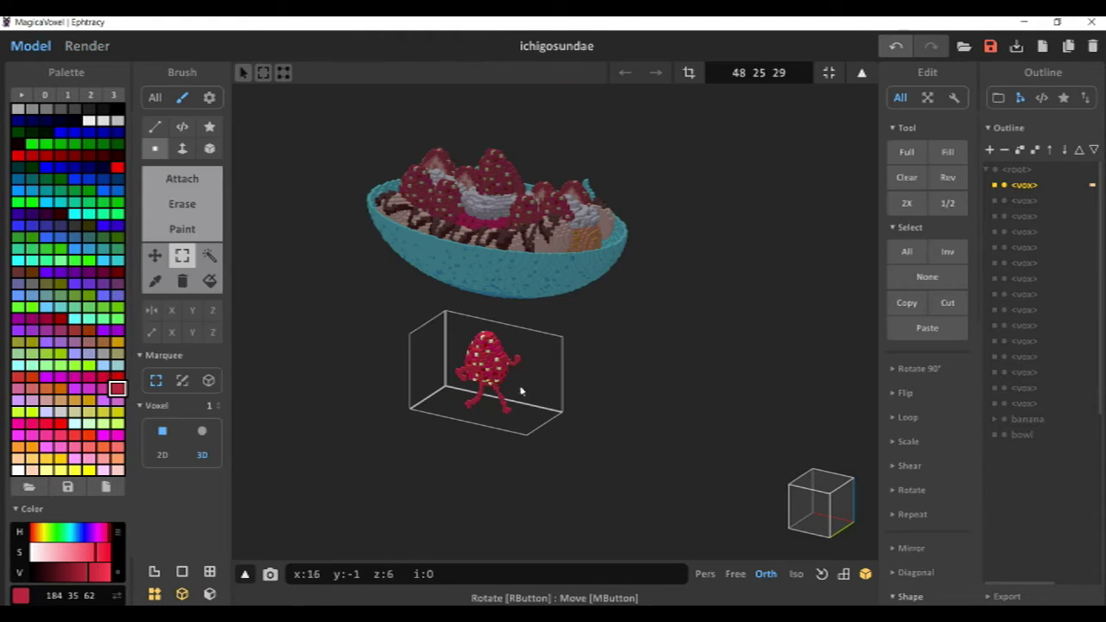
# Move the whole walking strawberry across the ground in the scene and check its placement in the render.
pyautogui.press('Tab')
pyautogui.moveTo(445, 400); pyautogui.dragTo(461, 362)
pyautogui.moveTo(485, 399); pyautogui.dragTo(475, 404)
pyautogui.click(87, 45)
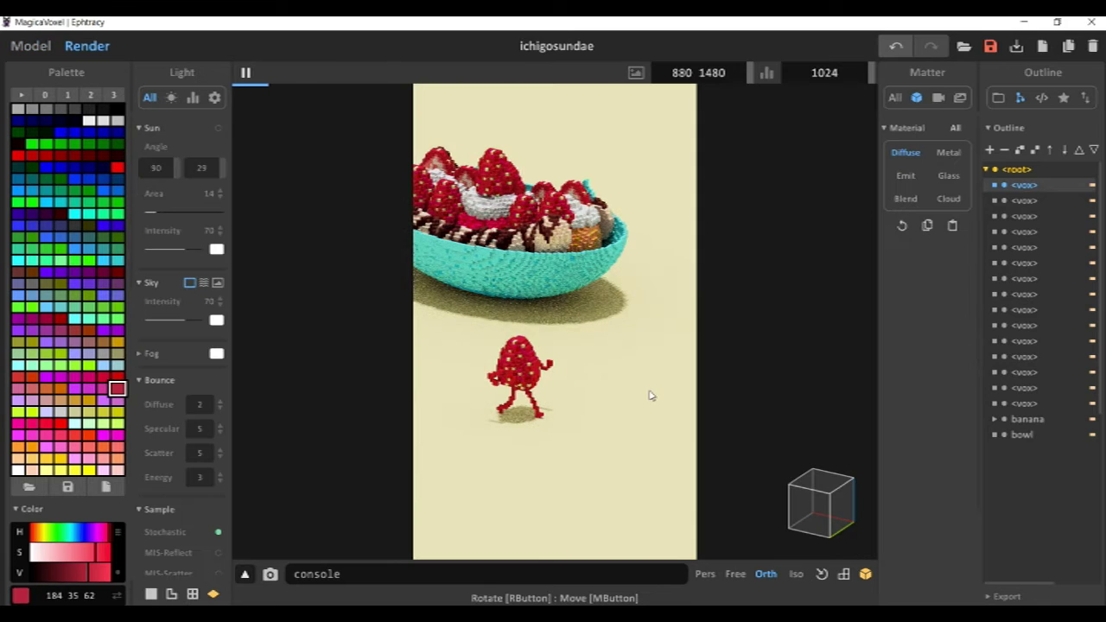
# Lower one of the strawberry's arms slightly and preview the pose in the render.
pyautogui.click(30, 47)
pyautogui.click(471, 397)
pyautogui.scroll(7, 484, 402)
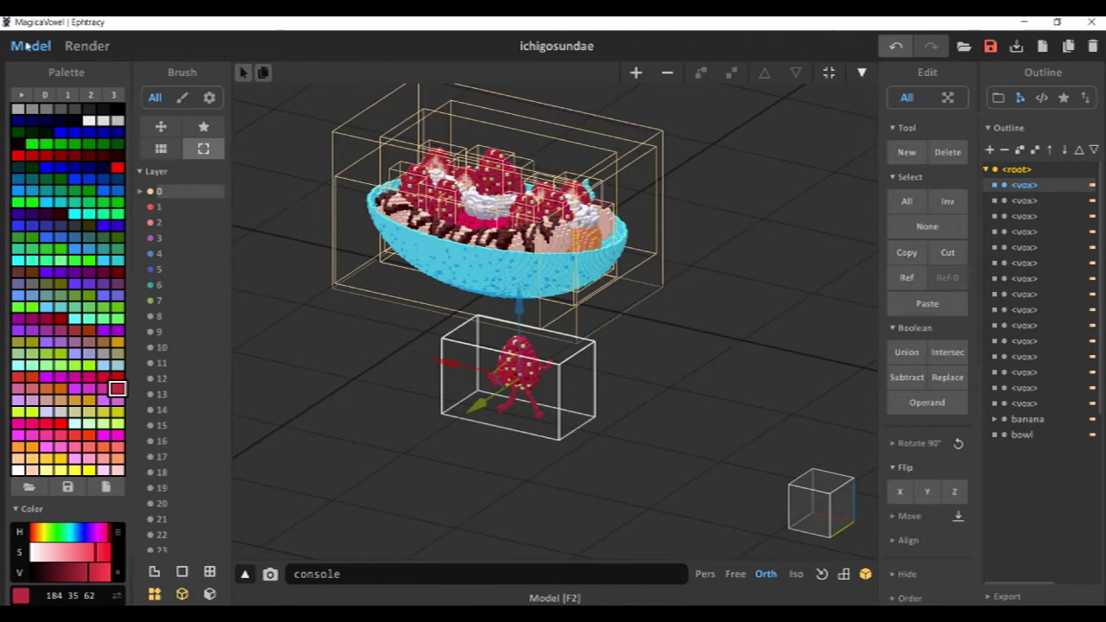
pyautogui.moveTo(484, 345); pyautogui.dragTo(380, 316, button='right')
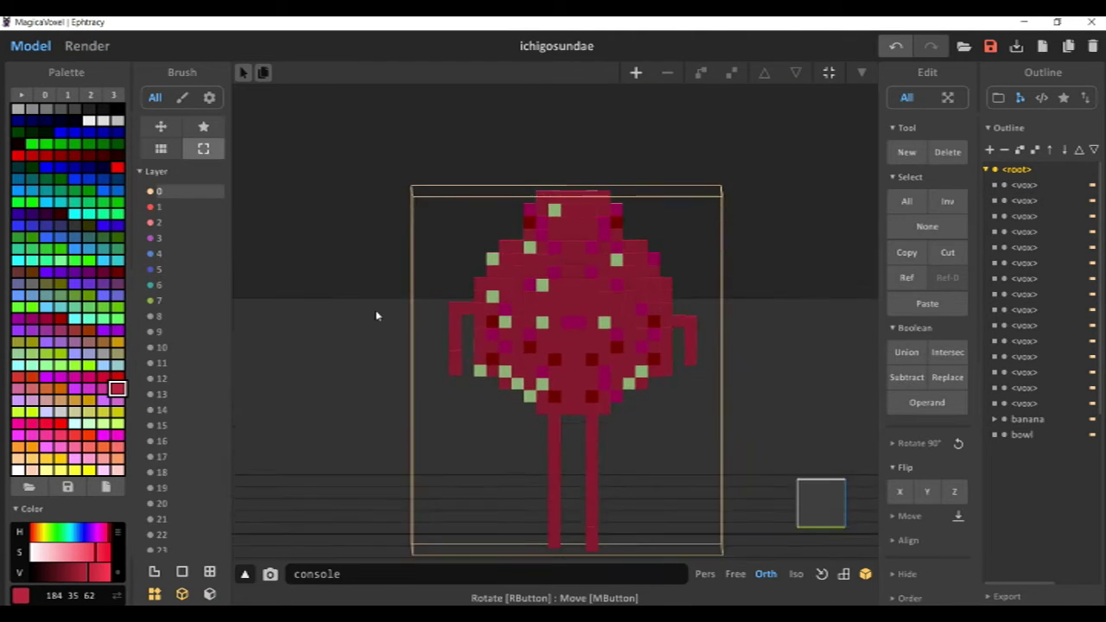
pyautogui.doubleClick(510, 315)
pyautogui.moveTo(436, 292); pyautogui.dragTo(470, 391)
pyautogui.click(158, 255)
pyautogui.moveTo(468, 308); pyautogui.dragTo(467, 331)
pyautogui.moveTo(674, 194); pyautogui.dragTo(763, 259, button='right')
pyautogui.click(87, 46)
pyautogui.moveTo(483, 272); pyautogui.dragTo(540, 288, button='right')
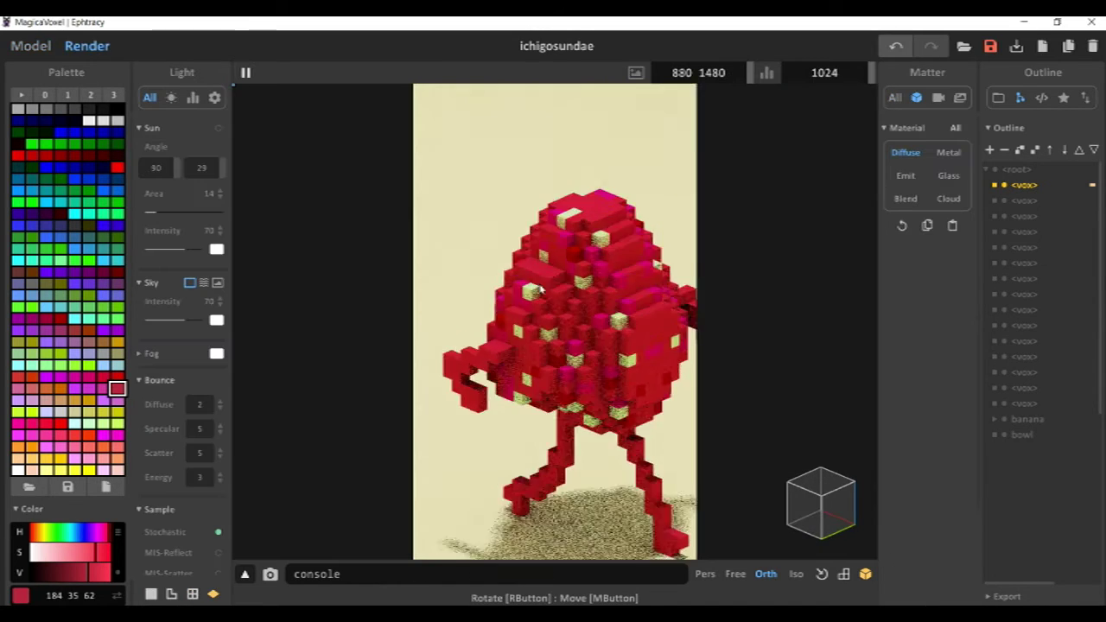
pyautogui.scroll(-5, 537, 288)
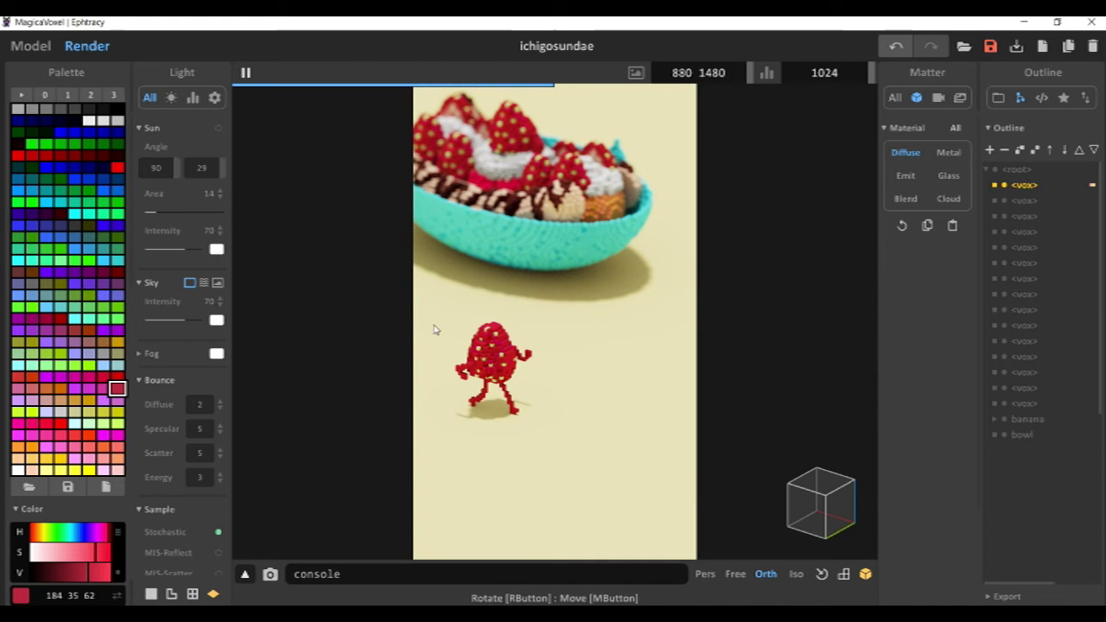
pyautogui.press('F1')
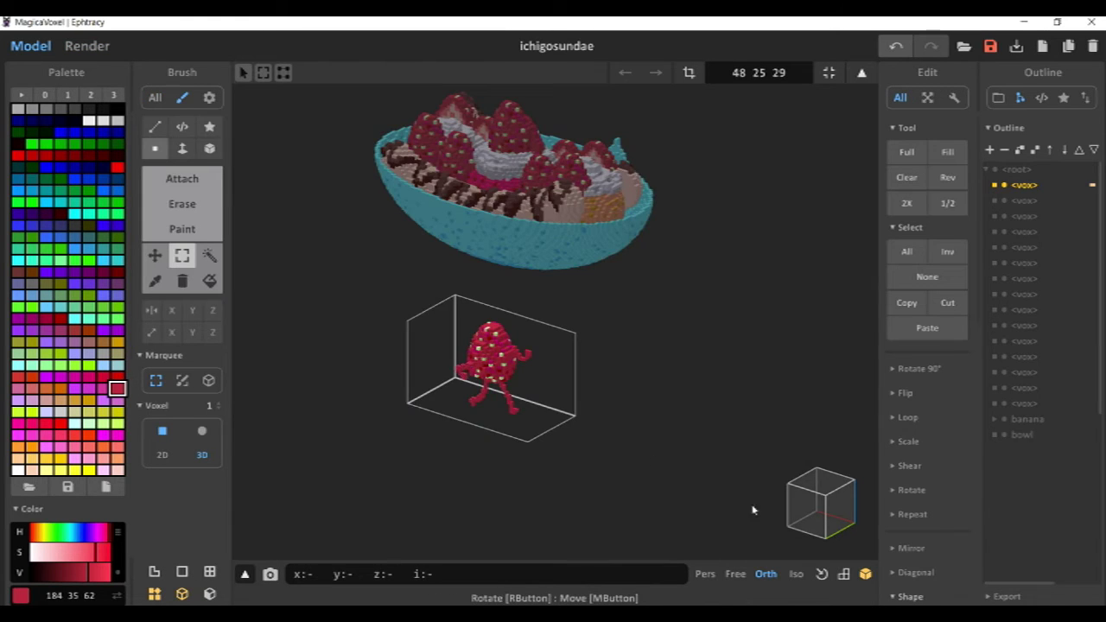
# Recolour both of the strawberry's legs green (0, 136, 0) and preview them in the render.
pyautogui.click(806, 512)
pyautogui.scroll(3, 451, 465)
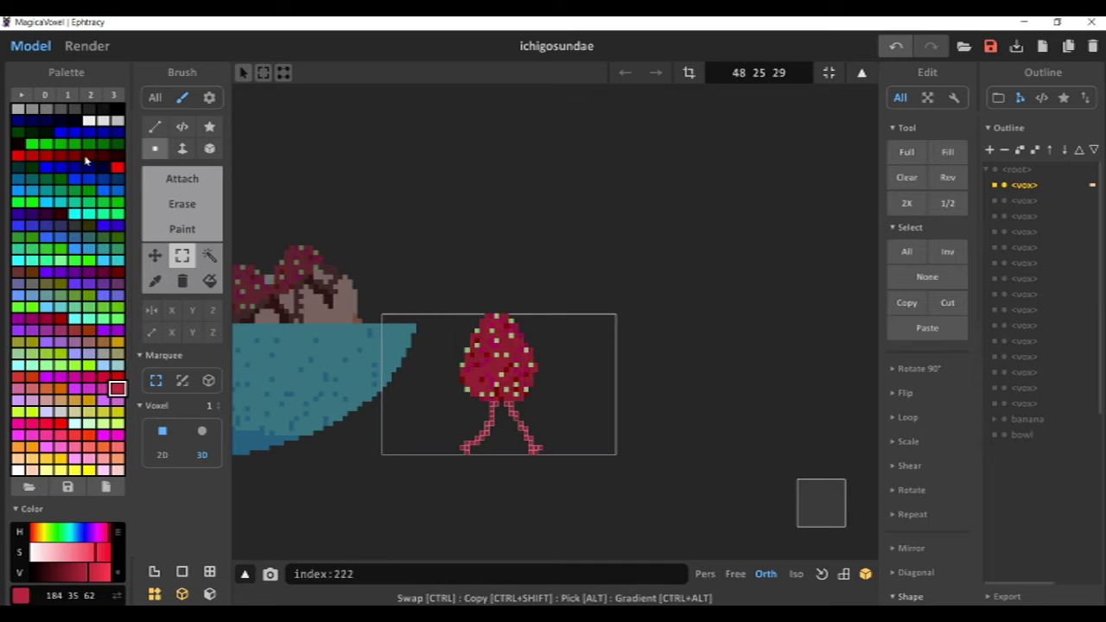
pyautogui.click(89, 144)
pyautogui.click(182, 229)
pyautogui.click(210, 280)
pyautogui.click(492, 418)
pyautogui.click(516, 414)
pyautogui.click(87, 46)
pyautogui.press('1')
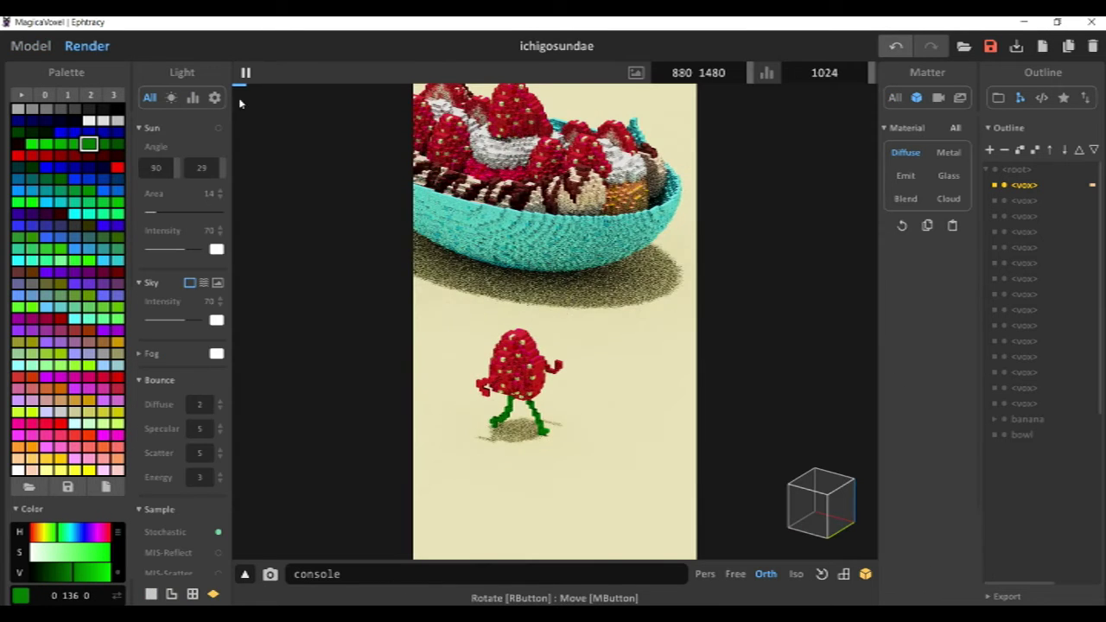
pyautogui.scroll(-2, 513, 314)
pyautogui.moveTo(513, 314)
pyautogui.mouseDown(button='right')
pyautogui.moveTo(522, 278)
pyautogui.moveTo(525, 316)
pyautogui.mouseUp(button='right')
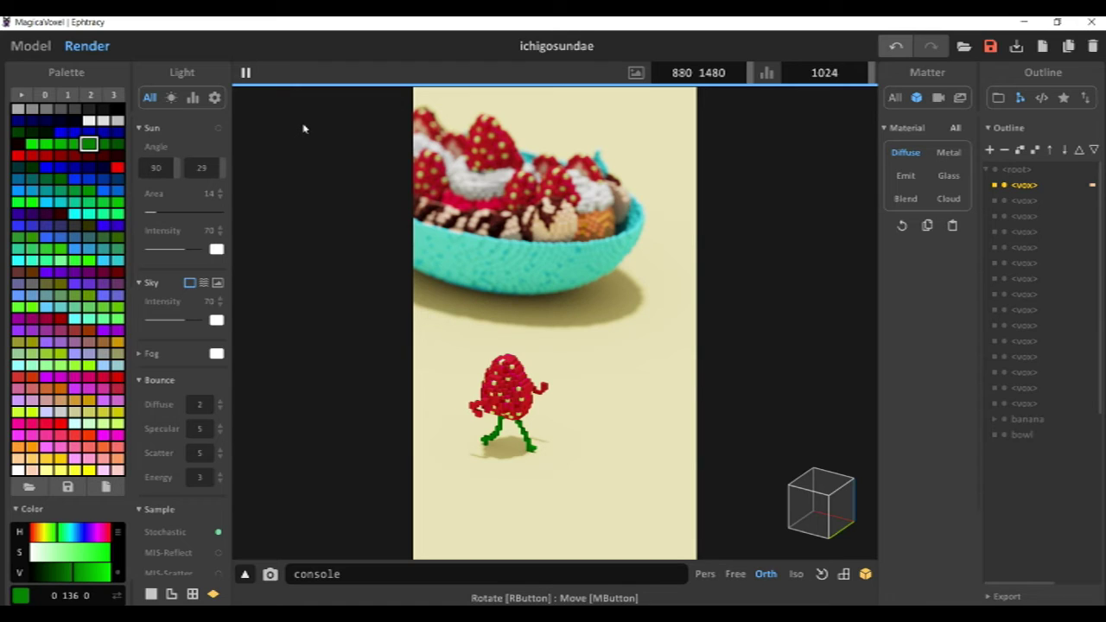
# Fit the strawberry's volume to its voxels, move the figure farther out from the bowl and preview it in the render.
pyautogui.click(40, 54)
pyautogui.click(827, 73)
pyautogui.press('Tab')
pyautogui.moveTo(441, 390); pyautogui.dragTo(528, 414)
pyautogui.click(91, 49)
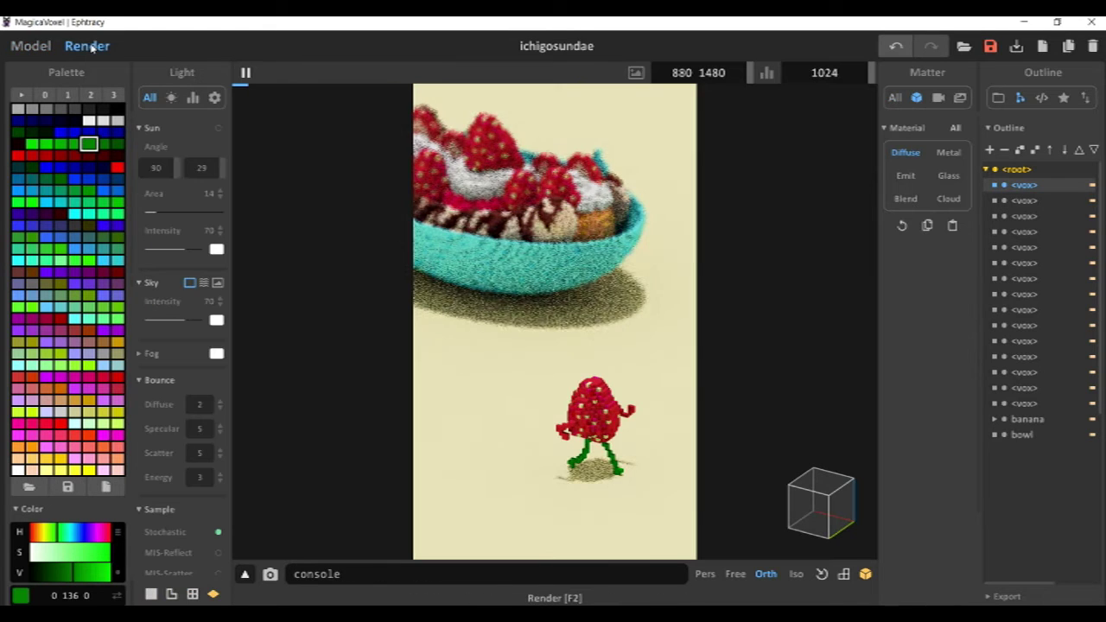
pyautogui.click(31, 45)
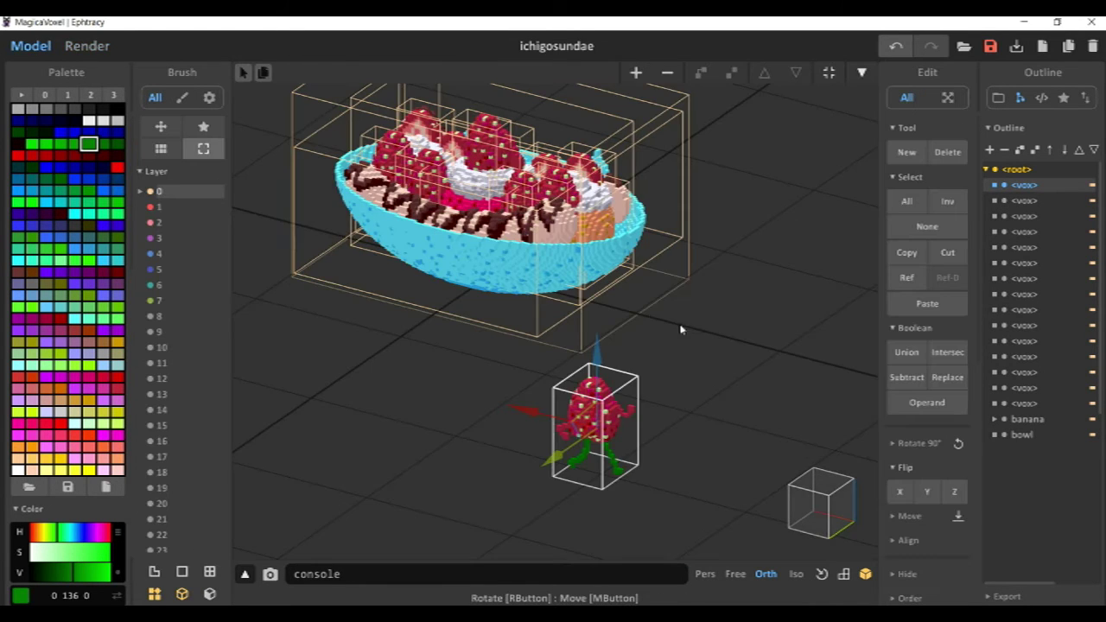
# Attach near-black voxels (34, 34, 34) across the strawberry's upper face to form sunglasses.
pyautogui.press('Tab')
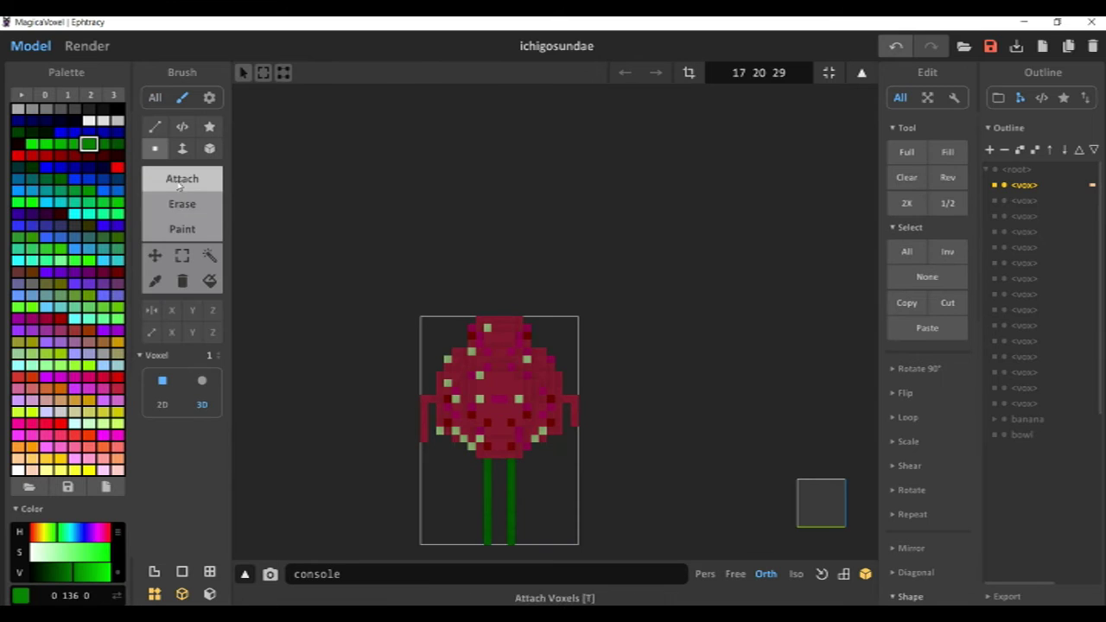
pyautogui.click(180, 180)
pyautogui.click(89, 109)
pyautogui.moveTo(472, 344); pyautogui.dragTo(520, 344)
pyautogui.moveTo(536, 344)
pyautogui.mouseDown(button='right')
pyautogui.moveTo(575, 349)
pyautogui.moveTo(610, 385)
pyautogui.moveTo(626, 373)
pyautogui.mouseUp(button='right')
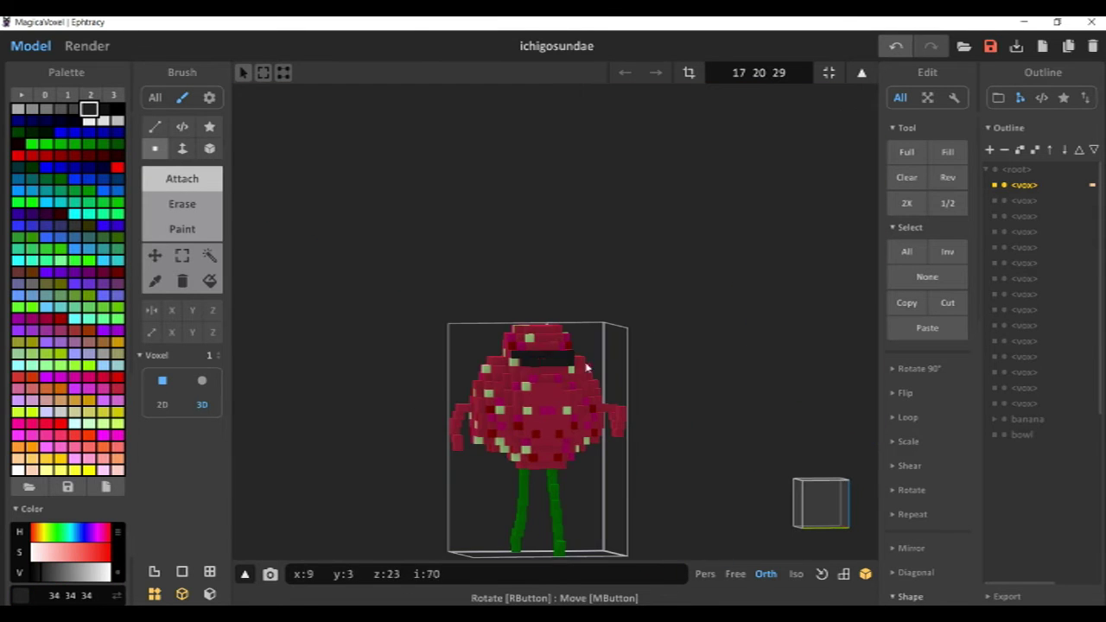
pyautogui.moveTo(545, 369); pyautogui.dragTo(691, 416, button='right')
pyautogui.moveTo(691, 415); pyautogui.dragTo(584, 357, button='middle')
pyautogui.scroll(4, 593, 355)
# Paint a small near-black mouth (34, 34, 34) below the sunglasses and preview the face in the render.
pyautogui.click(74, 110)
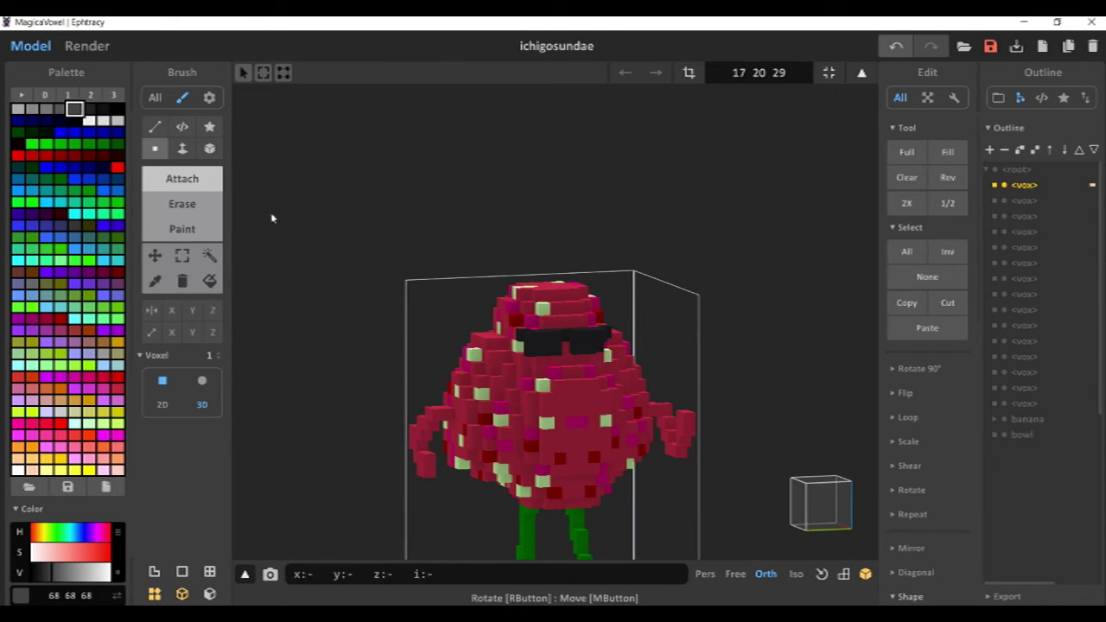
pyautogui.click(103, 110)
pyautogui.click(182, 229)
pyautogui.hotkey('ctrl', 'z')
pyautogui.click(89, 110)
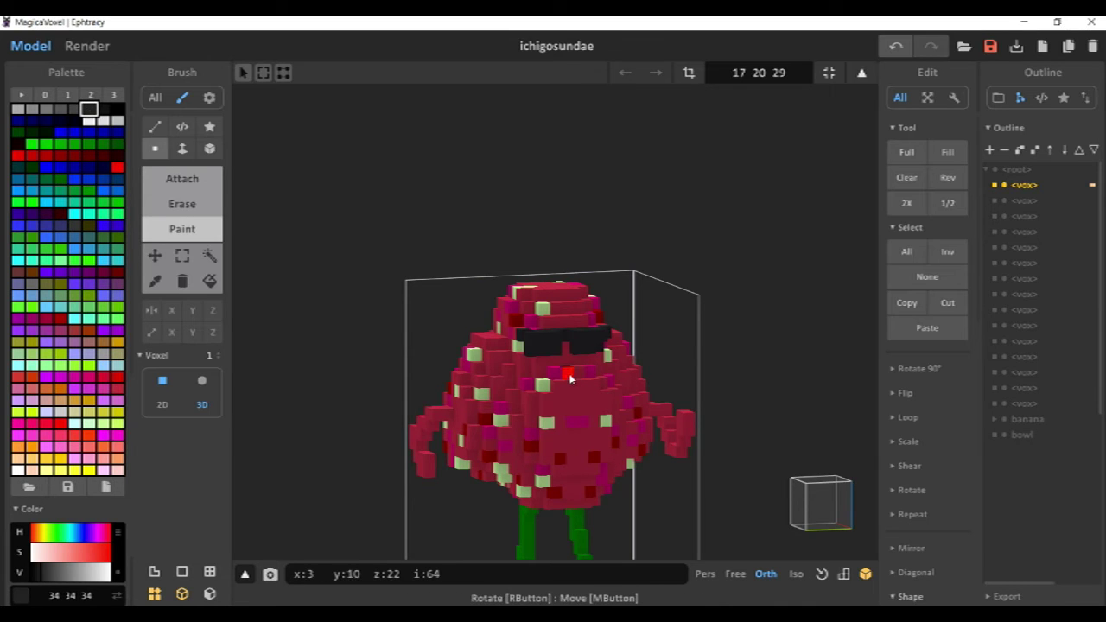
pyautogui.scroll(-2, 578, 392)
pyautogui.moveTo(593, 366); pyautogui.dragTo(698, 419, button='right')
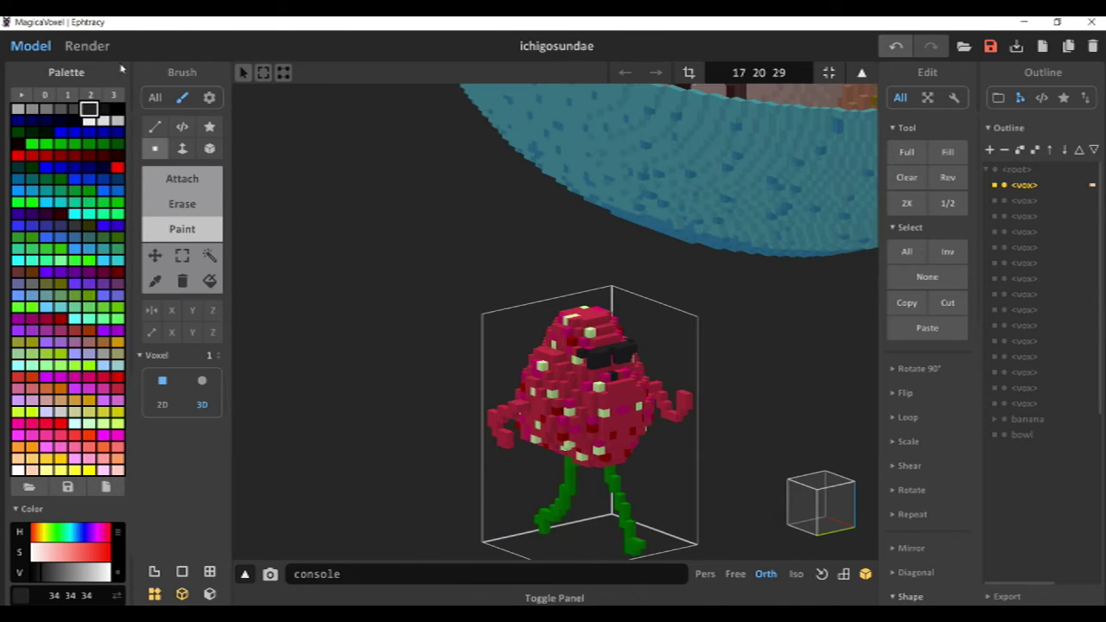
pyautogui.press('Tab')
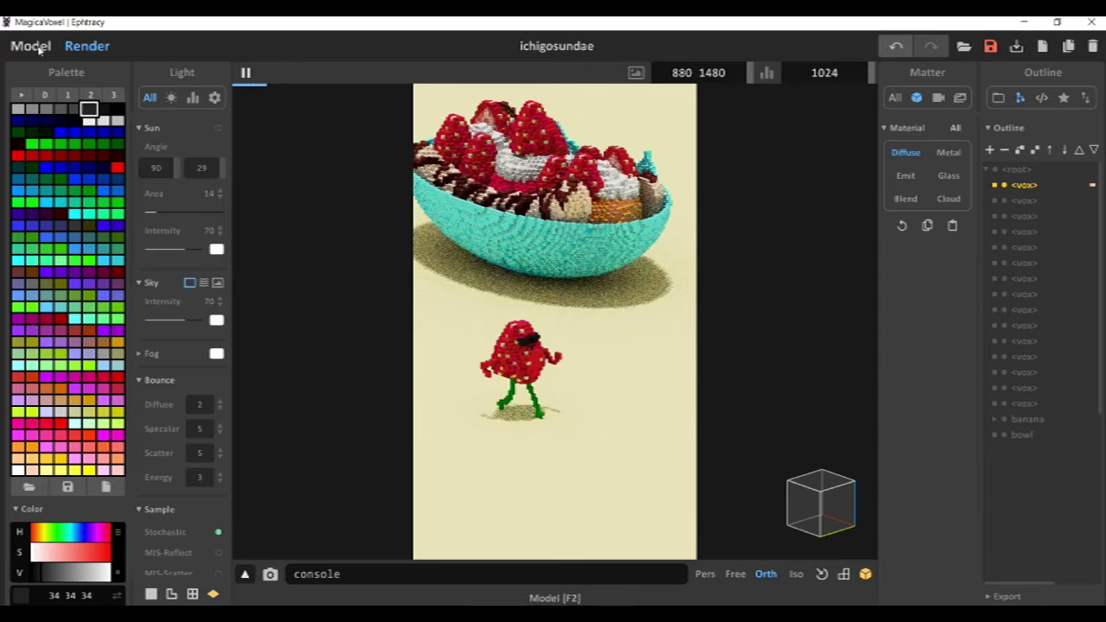
# Add light grey highlights (221, 221, 221) to the sunglasses and check them in the render.
pyautogui.click(37, 48)
pyautogui.click(474, 387)
pyautogui.moveTo(476, 385)
pyautogui.mouseDown(button='right')
pyautogui.moveTo(567, 372)
pyautogui.moveTo(480, 369)
pyautogui.mouseUp(button='right')
pyautogui.scroll(-3, 475, 367)
pyautogui.click(74, 44)
pyautogui.click(37, 48)
pyautogui.scroll(4, 510, 382)
pyautogui.click(511, 383)
pyautogui.scroll(-4, 553, 385)
pyautogui.click(85, 46)
pyautogui.scroll(-3, 656, 363)
pyautogui.moveTo(631, 355)
pyautogui.mouseDown(button='right')
pyautogui.moveTo(616, 334)
pyautogui.moveTo(592, 336)
pyautogui.moveTo(620, 365)
pyautogui.mouseUp(button='right')
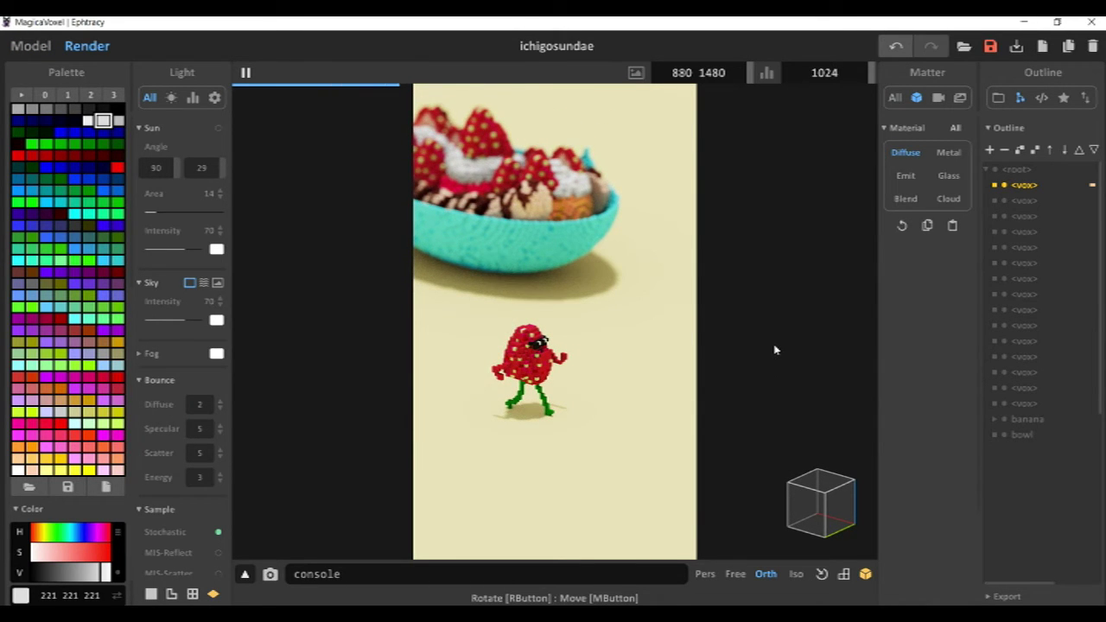
# Reposition the walking strawberry on the ground so that it stands in front of the bowl, checking it in the render.
pyautogui.moveTo(621, 328); pyautogui.dragTo(652, 358, button='right')
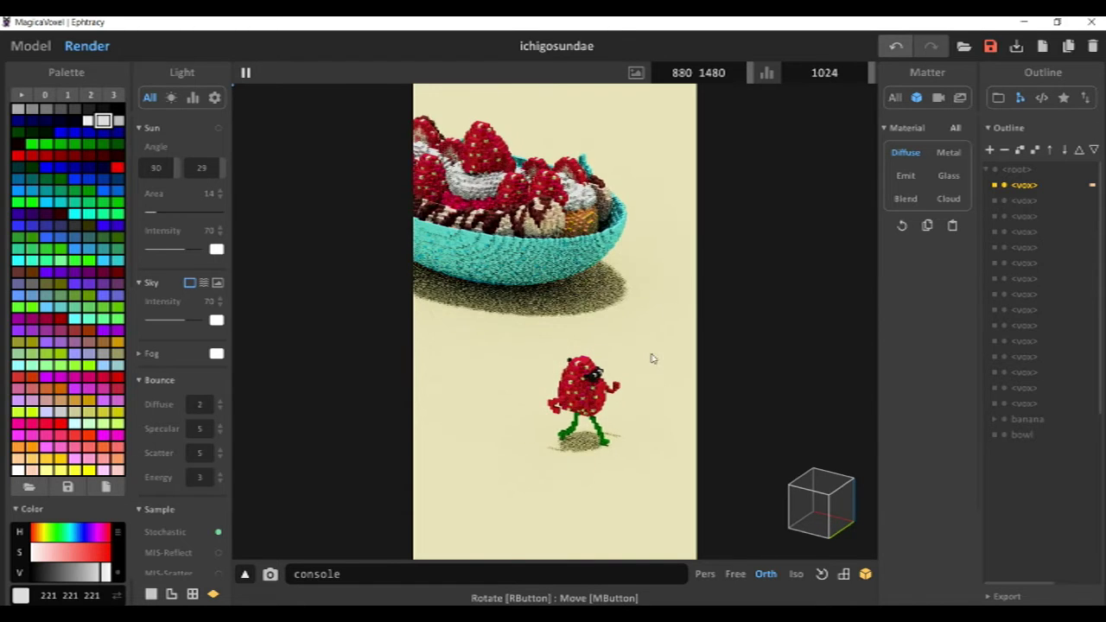
pyautogui.press('Tab')
pyautogui.moveTo(570, 363); pyautogui.dragTo(605, 109, button='right')
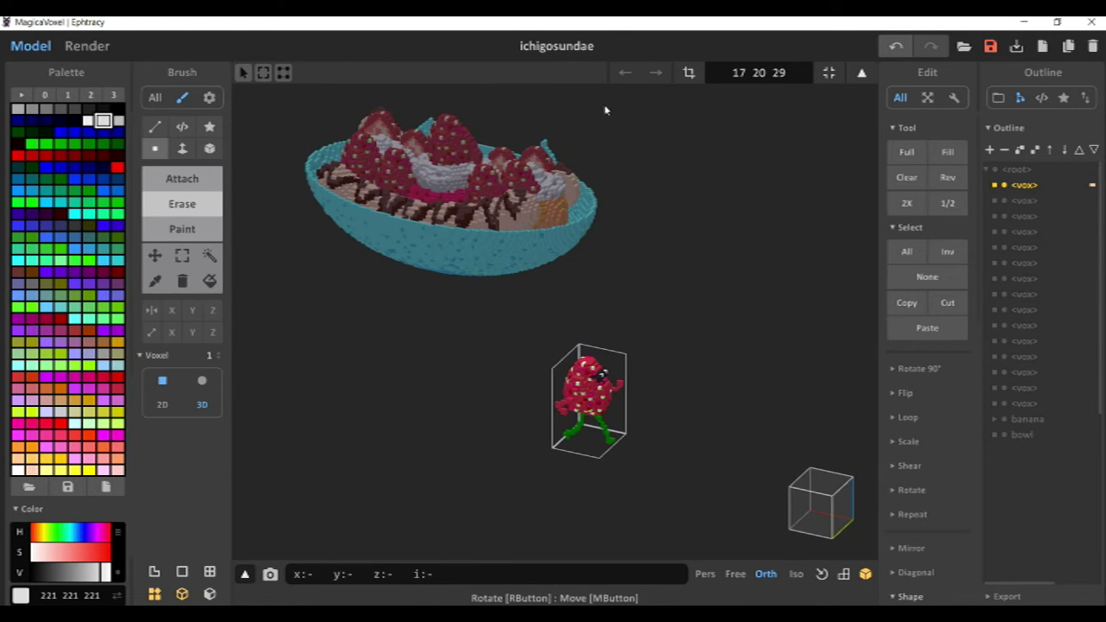
pyautogui.press('Tab')
pyautogui.moveTo(524, 388); pyautogui.dragTo(465, 378)
pyautogui.click(87, 46)
pyautogui.moveTo(559, 297); pyautogui.dragTo(601, 300, button='right')
pyautogui.press('Tab')
pyautogui.moveTo(515, 403); pyautogui.dragTo(483, 422)
pyautogui.click(87, 46)
# Frame the final render with the sundae bowl in the upper part and the walking strawberry near the centre.
pyautogui.moveTo(577, 355); pyautogui.dragTo(641, 360, button='right')
pyautogui.scroll(-5, 641, 359)
pyautogui.scroll(10, 575, 382)
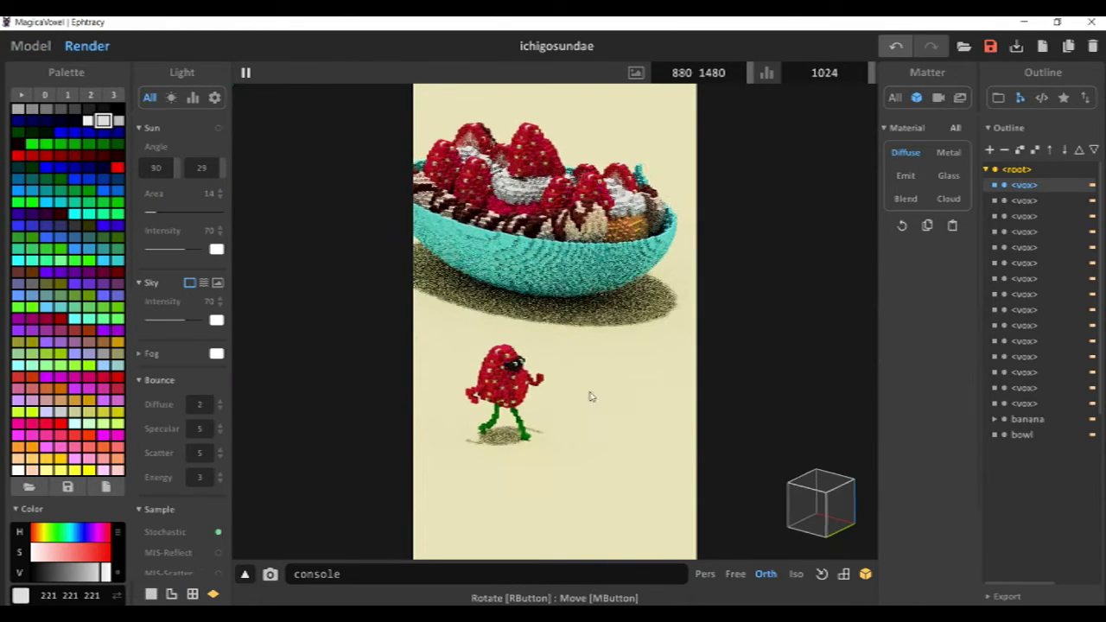
pyautogui.click(32, 46)
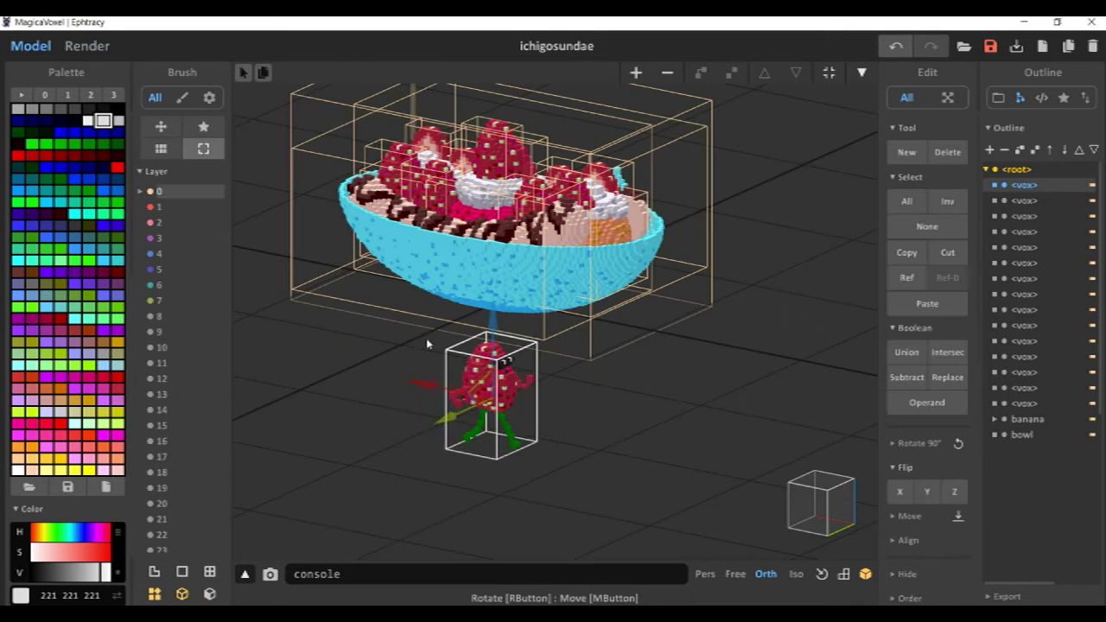
pyautogui.click(87, 47)
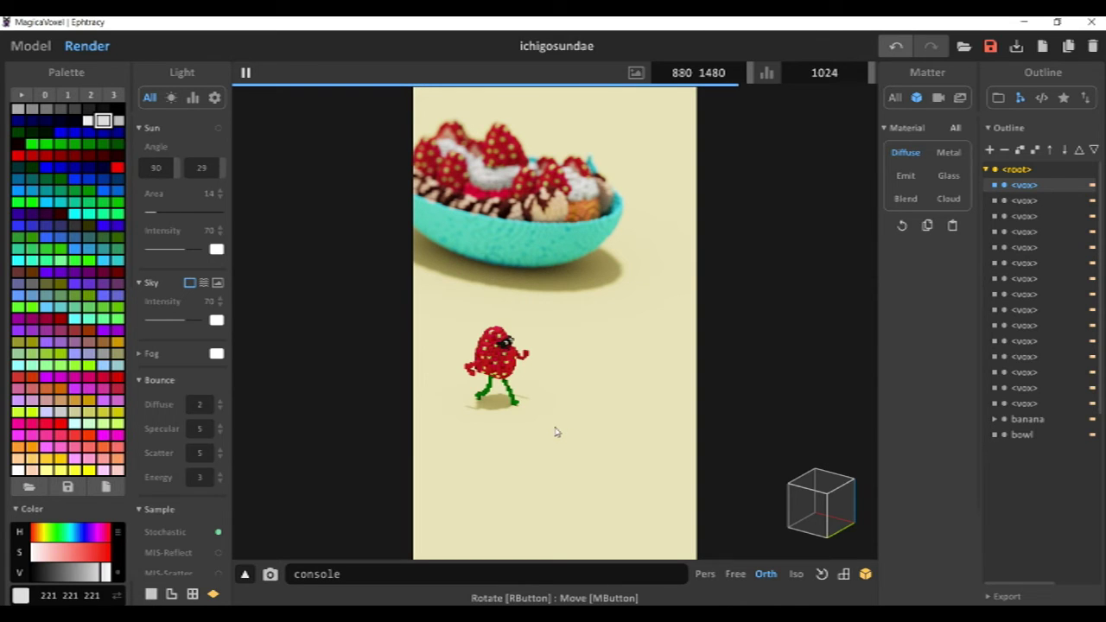
pyautogui.moveTo(574, 339); pyautogui.dragTo(543, 314, button='right')
pyautogui.scroll(-5, 553, 324)
pyautogui.moveTo(543, 314); pyautogui.dragTo(467, 329, button='middle')
pyautogui.moveTo(466, 329); pyautogui.dragTo(596, 361, button='right')
pyautogui.scroll(4, 583, 371)
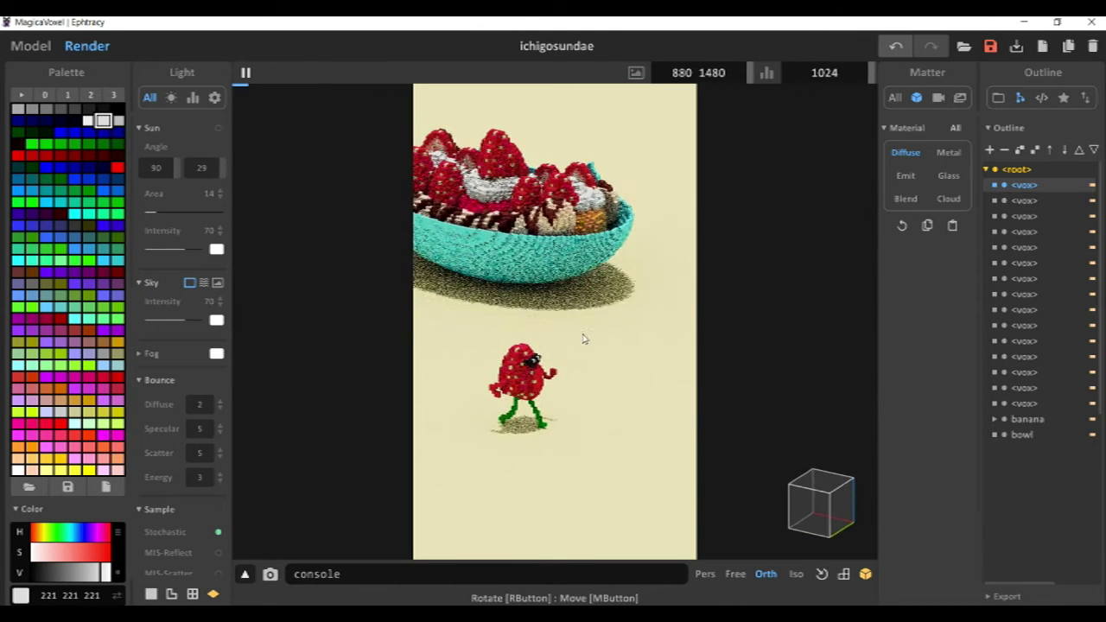
pyautogui.moveTo(596, 361); pyautogui.dragTo(590, 356, button='middle')
pyautogui.moveTo(607, 401); pyautogui.dragTo(568, 388, button='right')
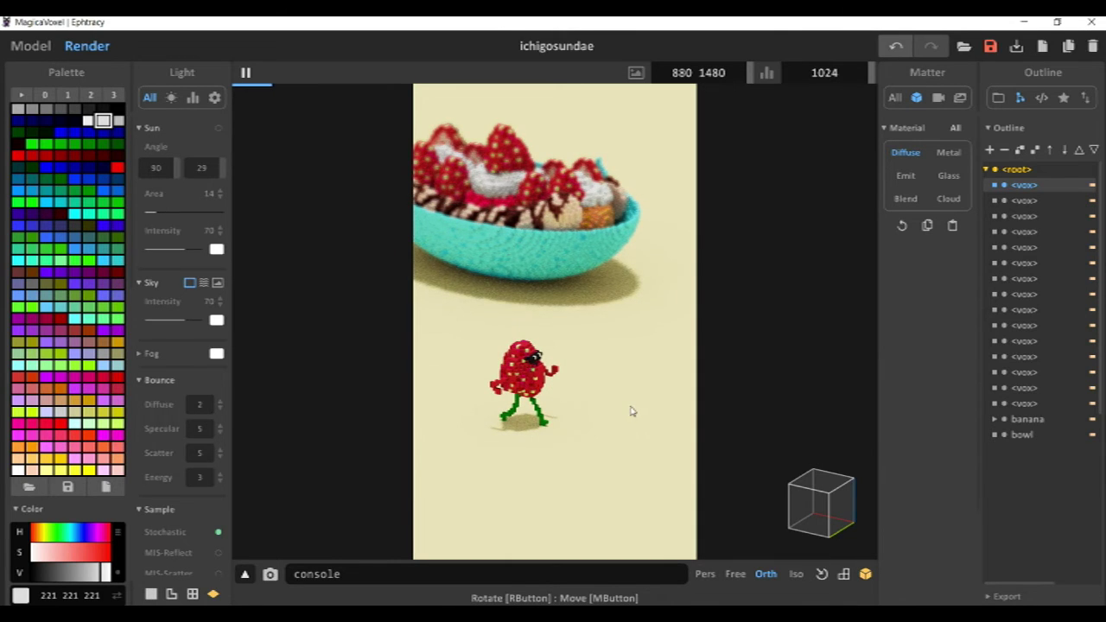
pyautogui.moveTo(630, 409); pyautogui.dragTo(595, 378, button='middle')
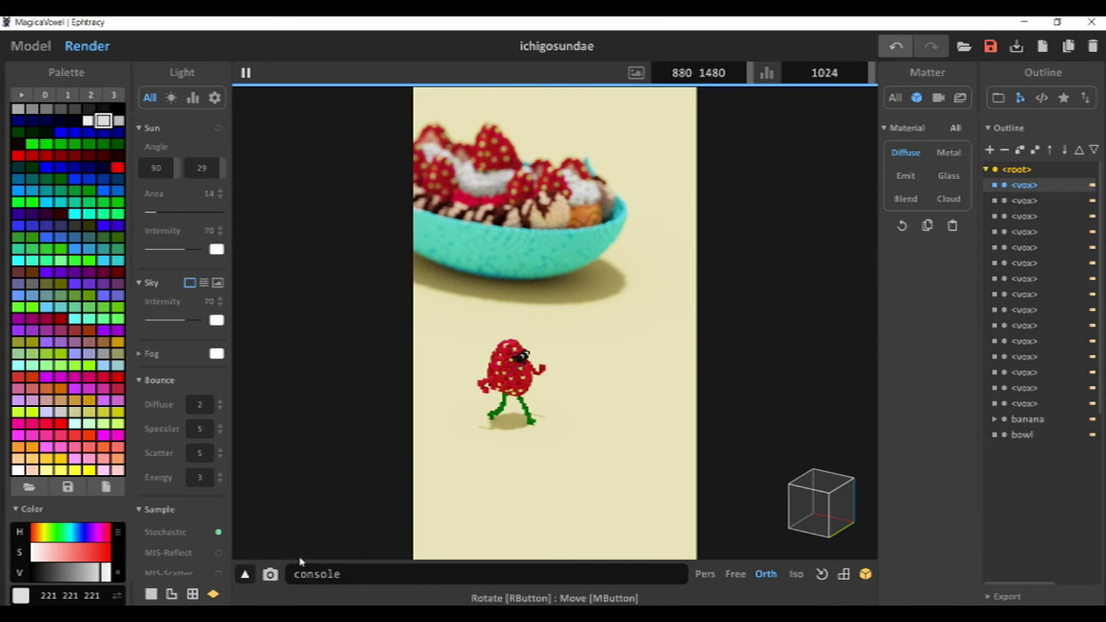
# Capture the framed render as an image and look over the scene from the bowl's cat-face side.
pyautogui.click(270, 574)
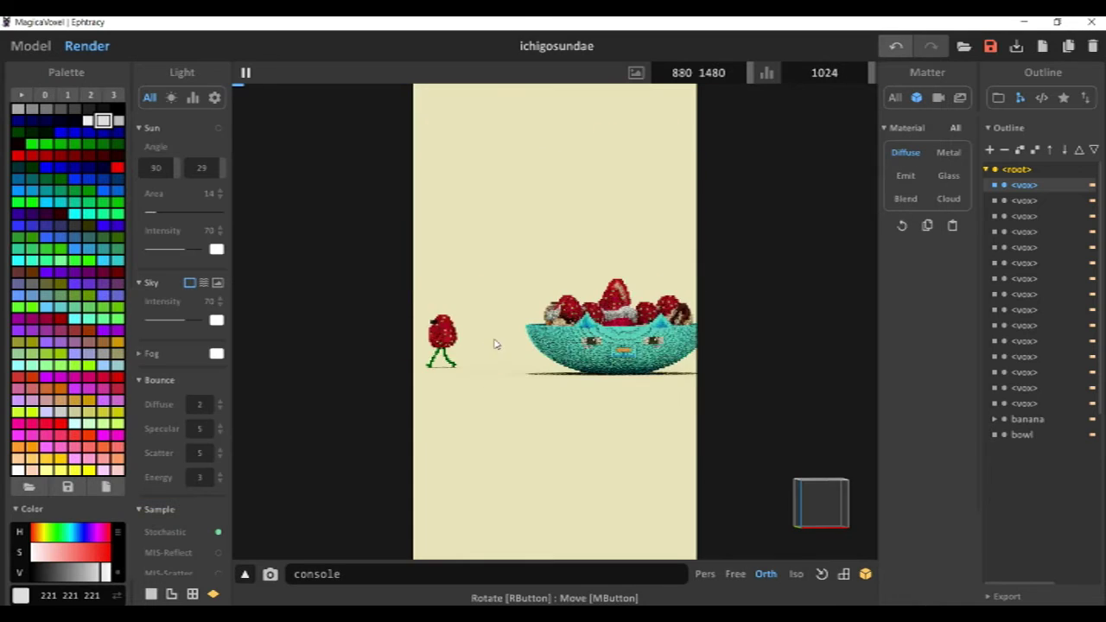
pyautogui.scroll(-1, 495, 344)
pyautogui.moveTo(495, 344); pyautogui.dragTo(486, 357, button='middle')
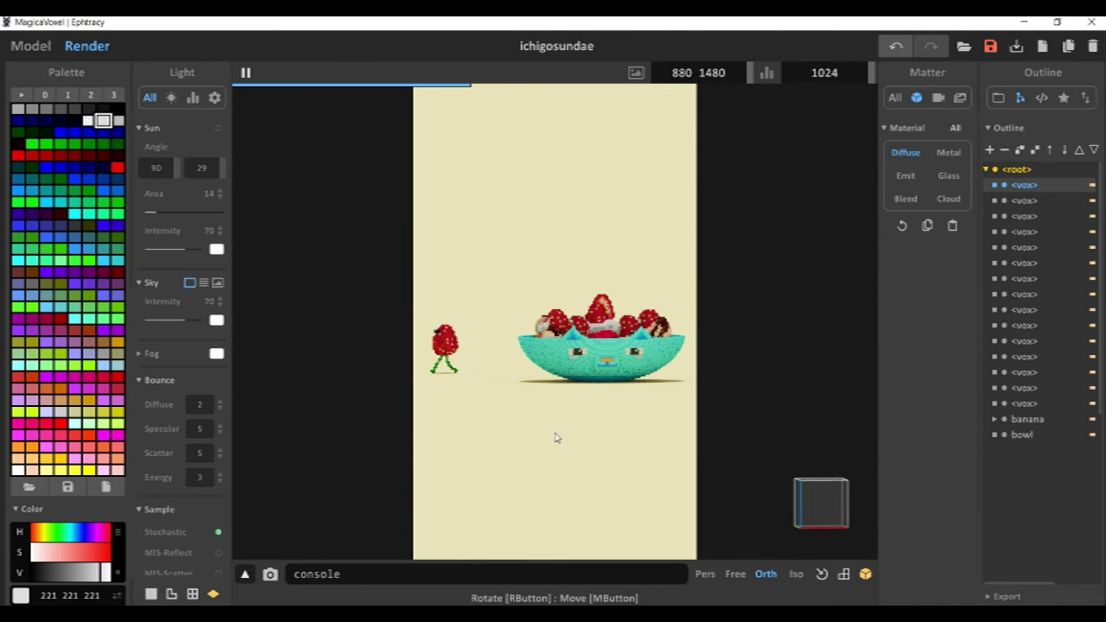
pyautogui.moveTo(461, 350); pyautogui.dragTo(575, 368, button='right')
pyautogui.scroll(3, 587, 374)
pyautogui.moveTo(592, 378); pyautogui.dragTo(603, 366, button='middle')
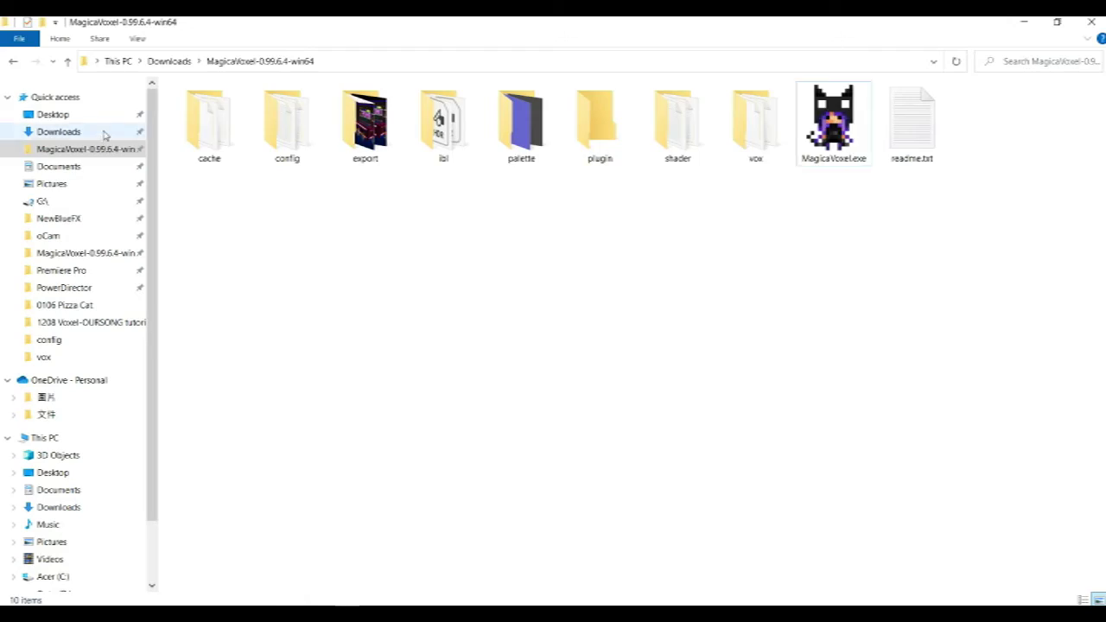
pyautogui.click(104, 133)
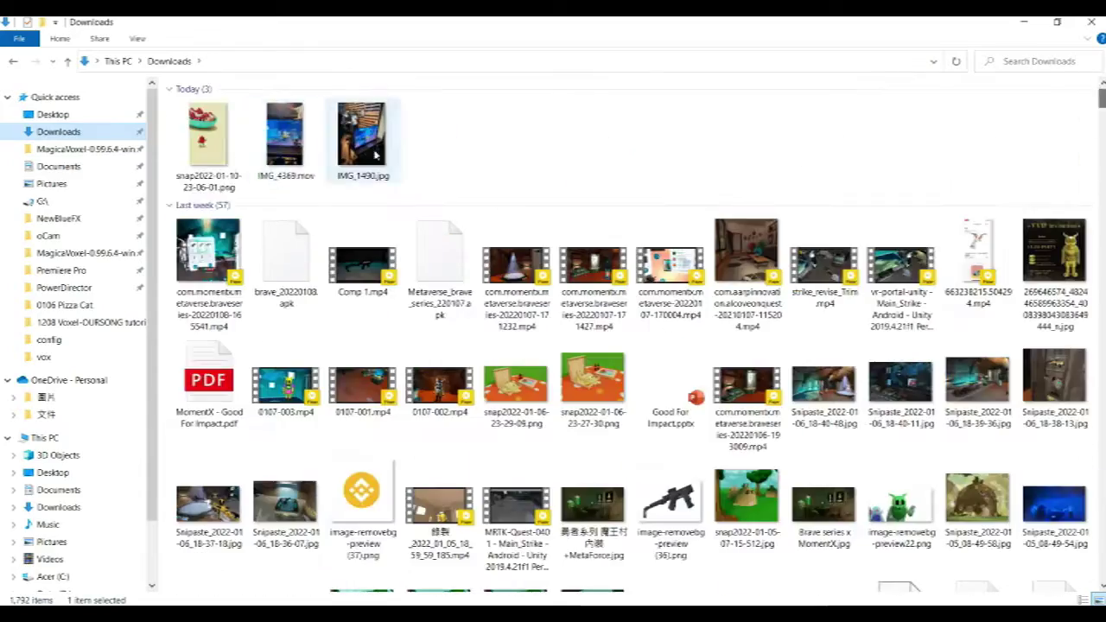
pyautogui.doubleClick(207, 138)
pyautogui.click(1091, 27)
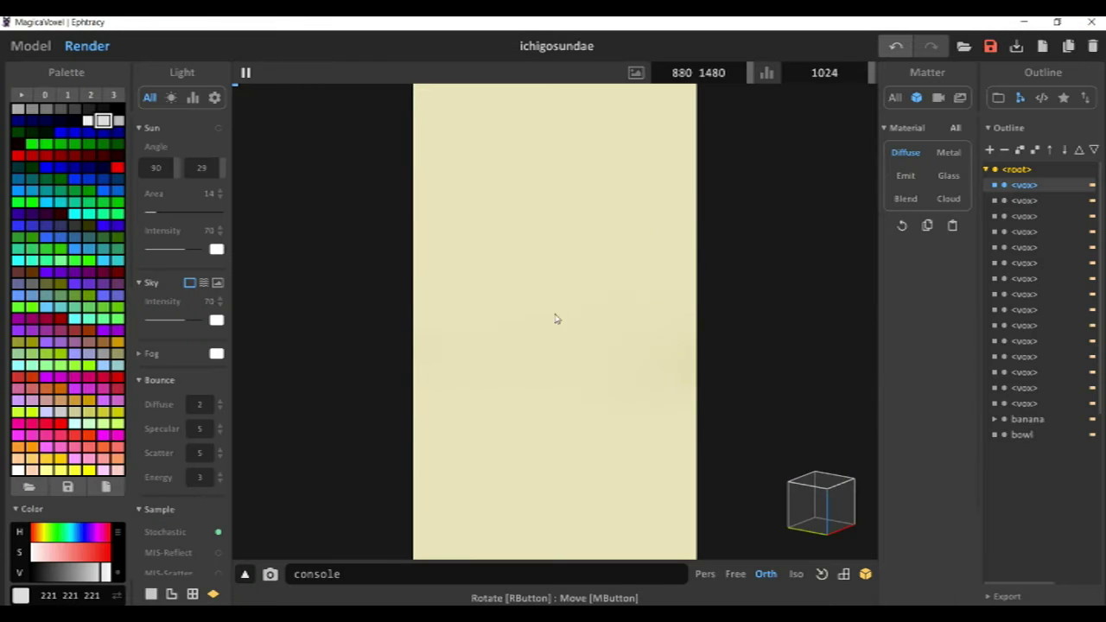
# Enlarge the front banana model's volume to 140 × 141 × 47 so it covers the ground between the bowl and the strawberry.
pyautogui.moveTo(555, 316); pyautogui.dragTo(570, 298, button='right')
pyautogui.click(31, 47)
pyautogui.click(481, 290)
pyautogui.click(861, 74)
pyautogui.click(497, 260)
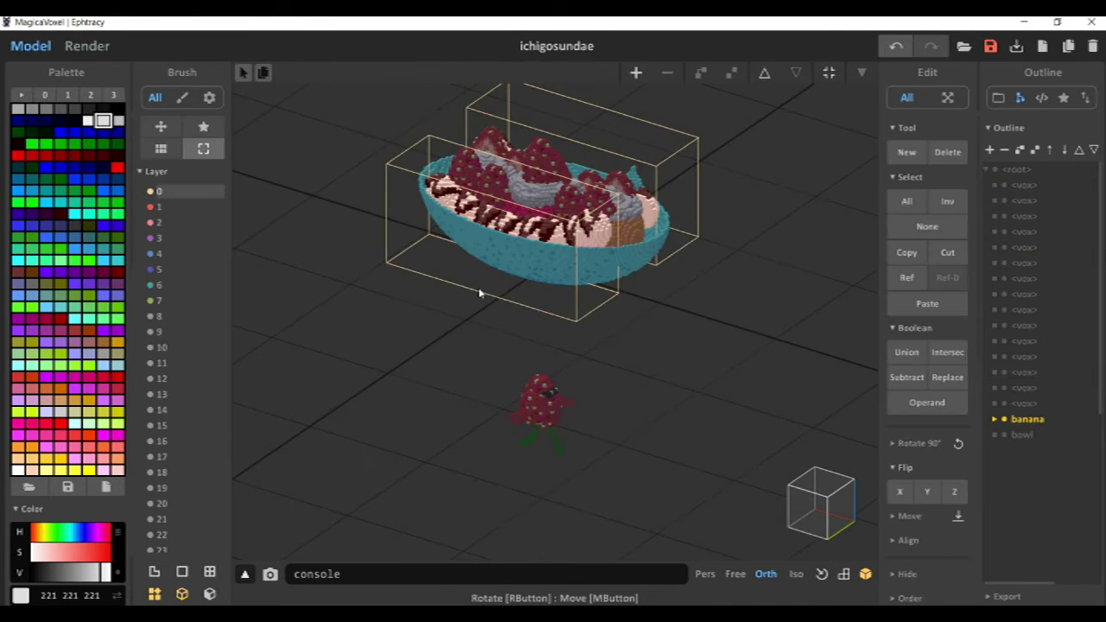
pyautogui.click(861, 74)
pyautogui.click(688, 72)
pyautogui.moveTo(439, 272); pyautogui.dragTo(265, 394)
pyautogui.moveTo(575, 339); pyautogui.dragTo(707, 380)
pyautogui.click(88, 45)
pyautogui.click(31, 47)
# Pick the dark brown chocolate colour (102, 51, 51), attach scattered drops on the ground beside the bowl and preview them in the render.
pyautogui.moveTo(469, 292); pyautogui.dragTo(542, 424, button='right')
pyautogui.moveTo(522, 432); pyautogui.dragTo(521, 433)
pyautogui.moveTo(403, 371); pyautogui.dragTo(411, 399, button='right')
pyautogui.click(88, 46)
pyautogui.click(31, 47)
pyautogui.scroll(2, 673, 296)
pyautogui.moveTo(572, 284); pyautogui.dragTo(500, 303, button='right')
pyautogui.click(156, 280)
pyautogui.click(518, 209)
pyautogui.click(186, 179)
pyautogui.click(483, 289)
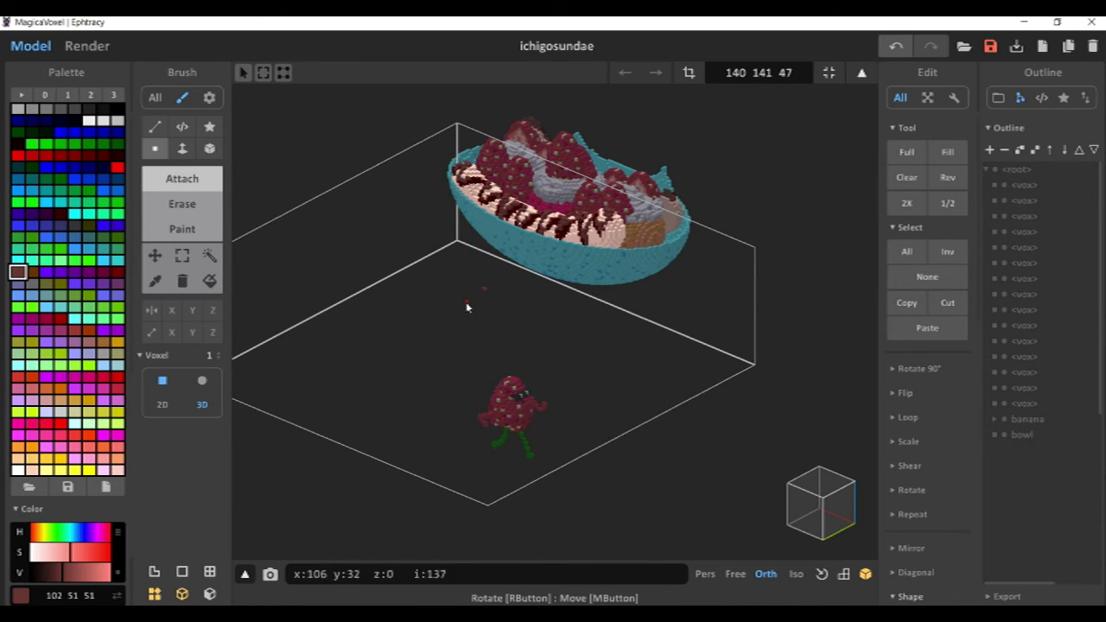
pyautogui.click(89, 48)
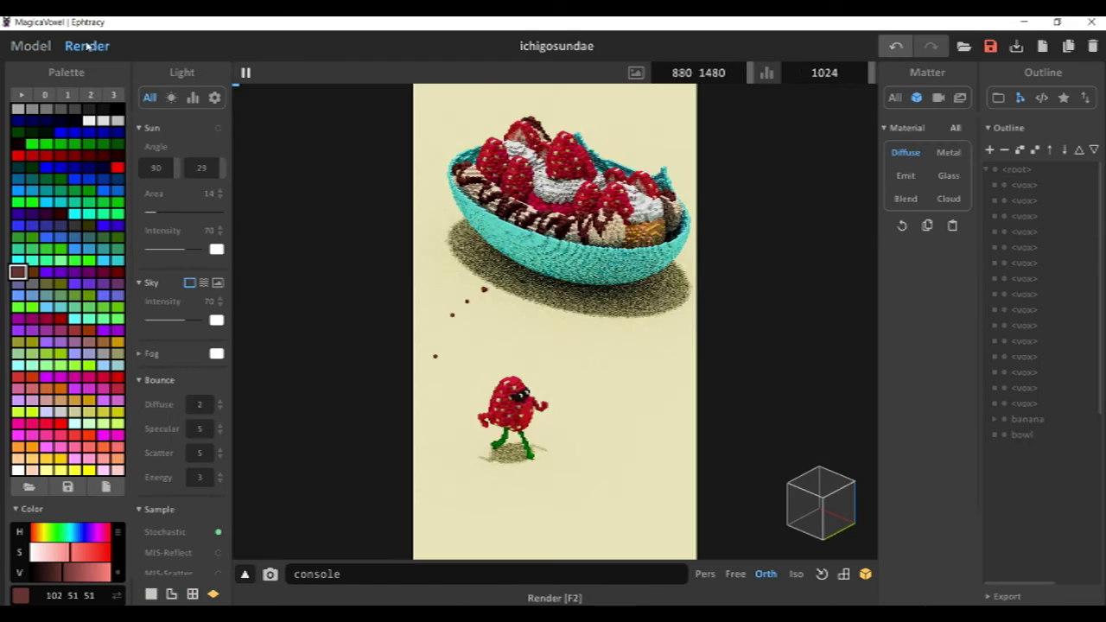
pyautogui.moveTo(484, 345); pyautogui.dragTo(511, 331, button='right')
# Attach another dark brown drop near the strawberry and a larger flat splash beside the bowl, checking them in the render.
pyautogui.click(31, 46)
pyautogui.click(483, 393)
pyautogui.press('Tab')
pyautogui.press('Tab')
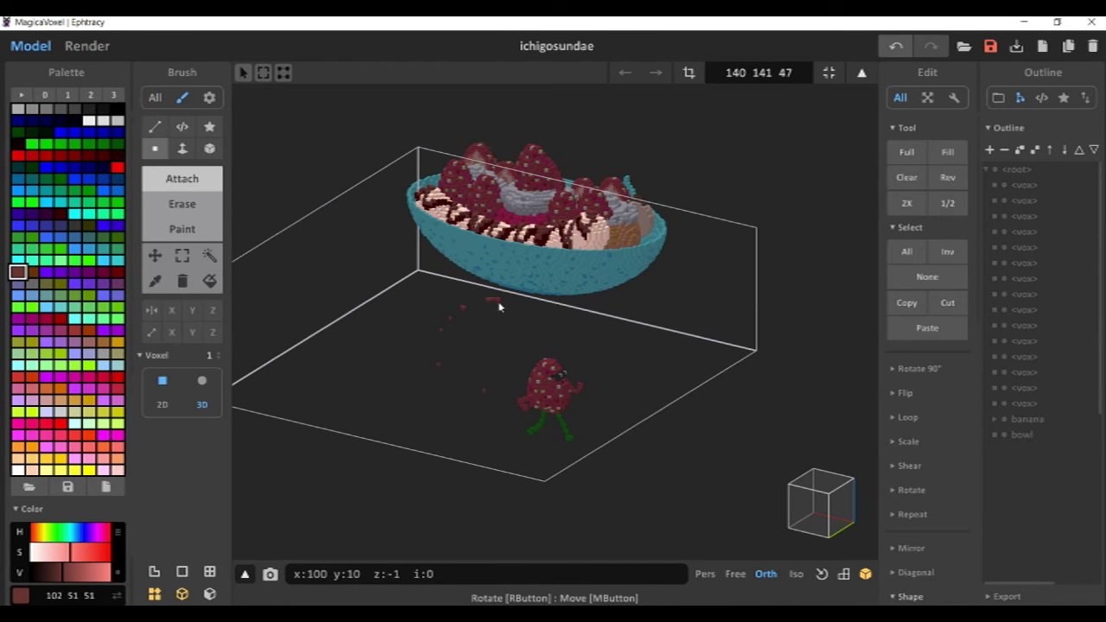
pyautogui.press('Tab')
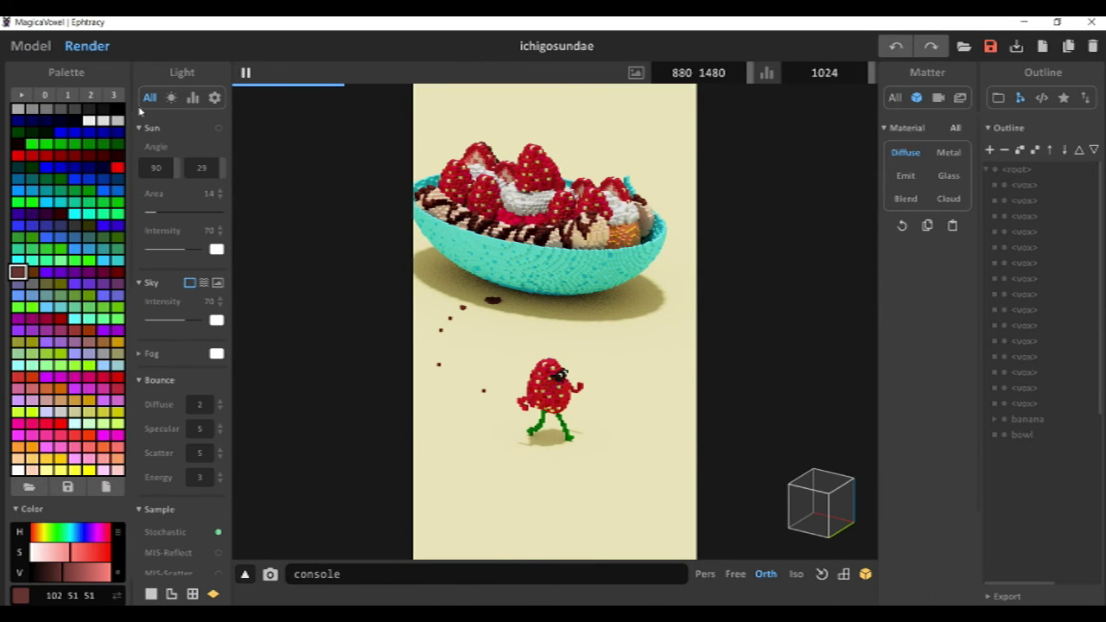
# Try adding pink drops (255, 51, 153) among the chocolate drops on the ground.
pyautogui.press('Tab')
pyautogui.press('Tab')
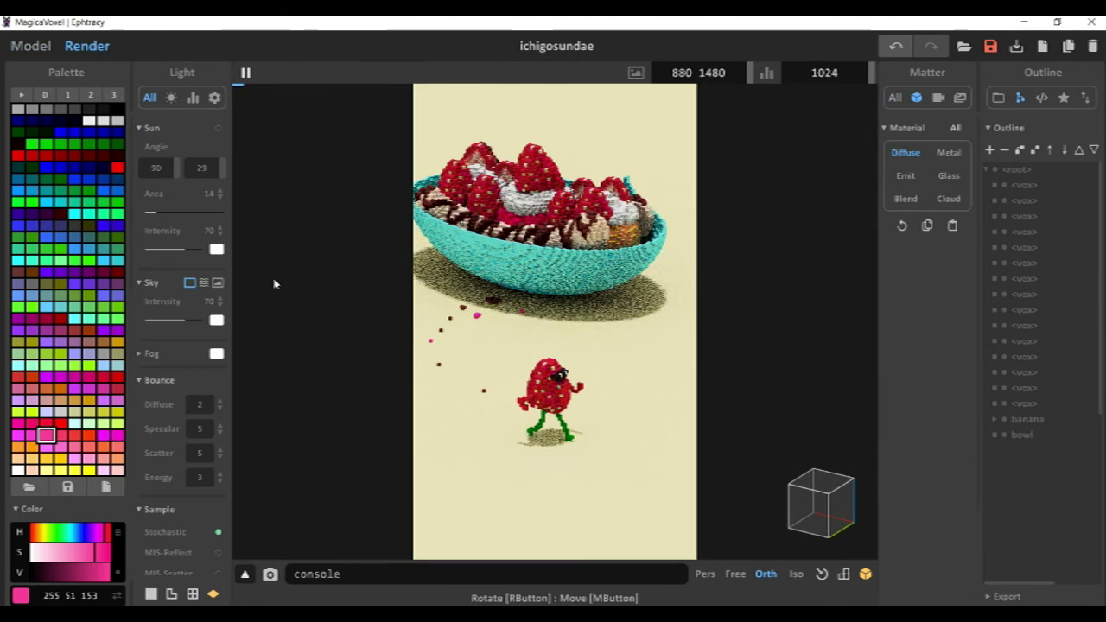
pyautogui.press('Tab')
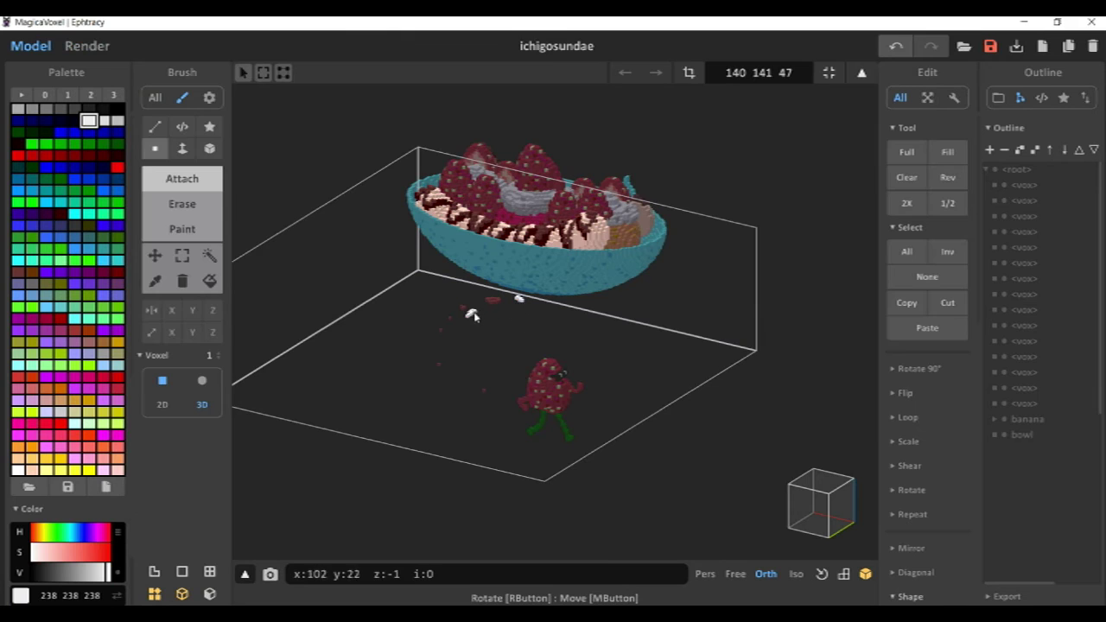
# Add small white cream splashes (238, 238, 238) among the chocolate drops on the ground and preview them in the render.
pyautogui.click(91, 52)
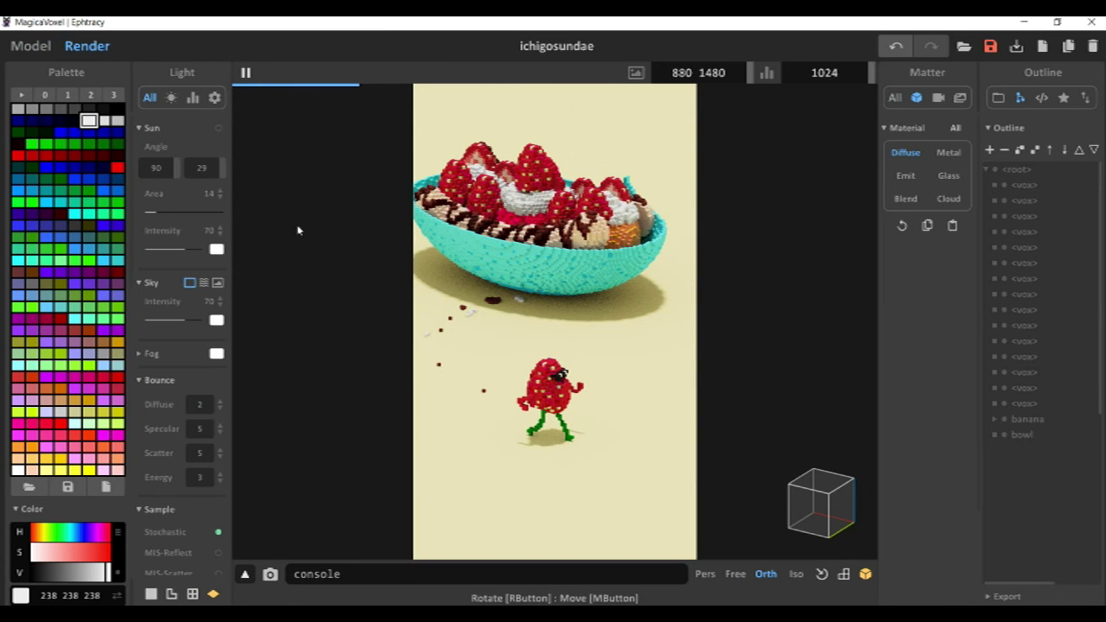
pyautogui.press('Tab')
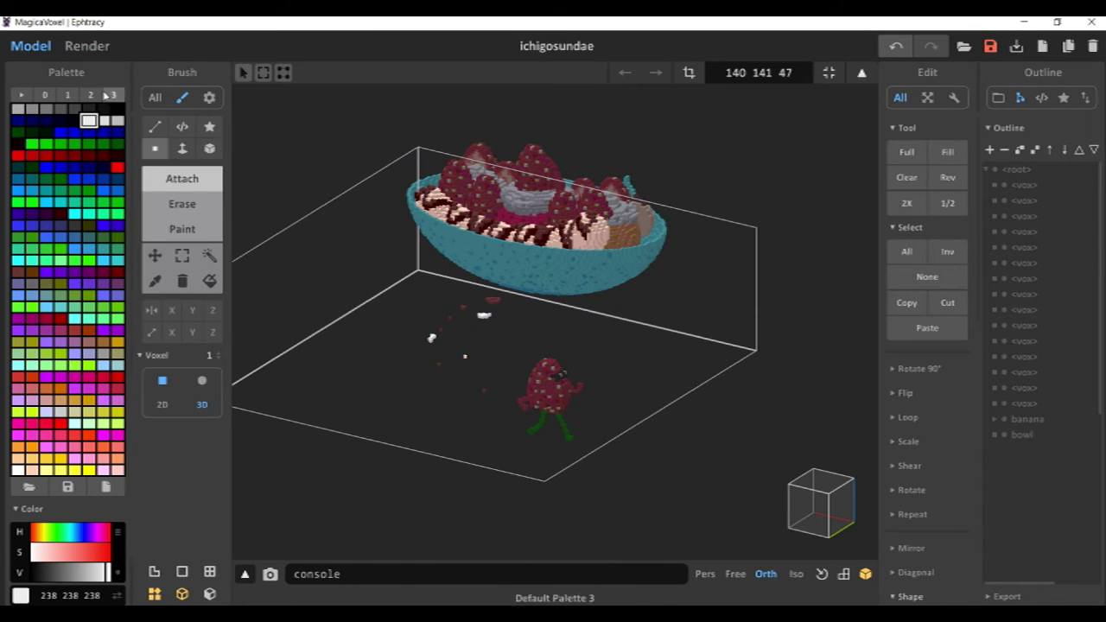
pyautogui.press('Tab')
pyautogui.moveTo(509, 342); pyautogui.dragTo(521, 275, button='right')
pyautogui.moveTo(515, 231)
pyautogui.mouseDown(button='right')
pyautogui.moveTo(462, 279)
pyautogui.moveTo(516, 226)
pyautogui.moveTo(509, 216)
pyautogui.mouseUp(button='right')
# Erase a scoop from the middle of the front banana with a spherical brush of size 14 and check the render.
pyautogui.click(31, 46)
pyautogui.scroll(3, 477, 345)
pyautogui.click(181, 204)
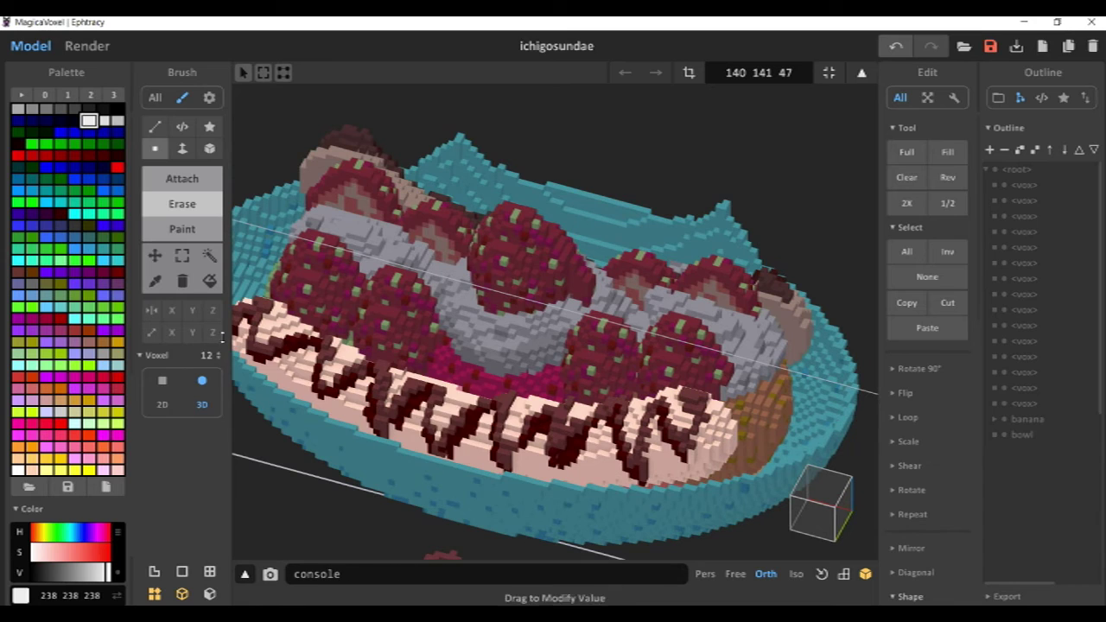
pyautogui.moveTo(217, 355); pyautogui.dragTo(217, 350)
pyautogui.click(444, 418)
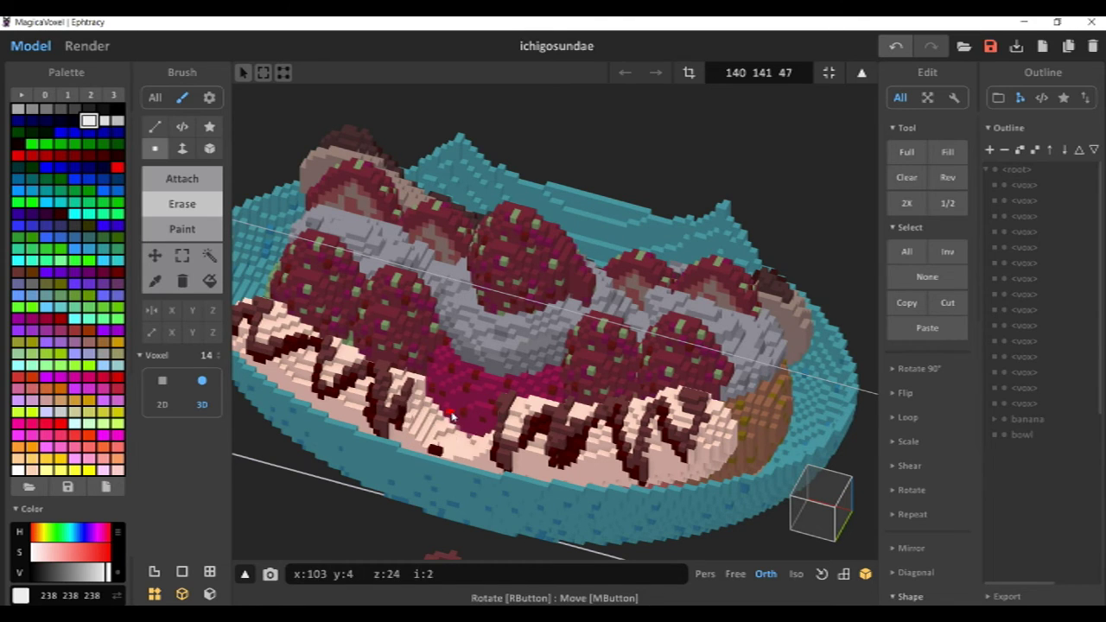
pyautogui.press('Tab')
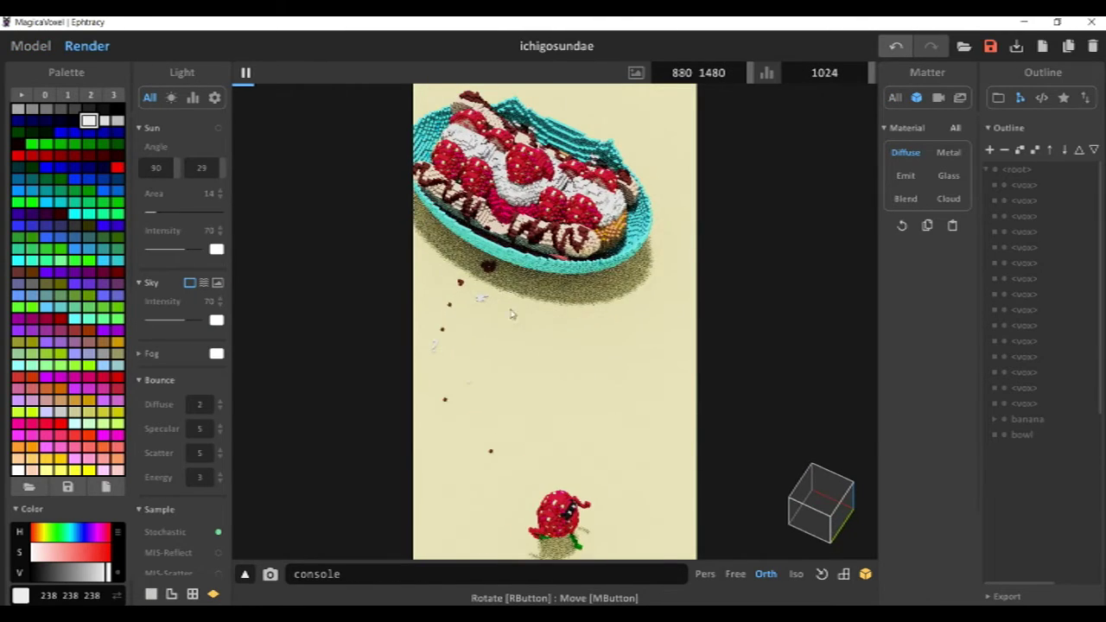
# Return to the banana group and set the brush to attach voxels at size 1.
pyautogui.click(31, 46)
pyautogui.doubleClick(644, 216)
pyautogui.press('Tab')
pyautogui.scroll(4, 632, 268)
pyautogui.moveTo(631, 269); pyautogui.dragTo(577, 340, button='right')
pyautogui.scroll(4, 577, 341)
pyautogui.hotkey('shift', 'Tab')
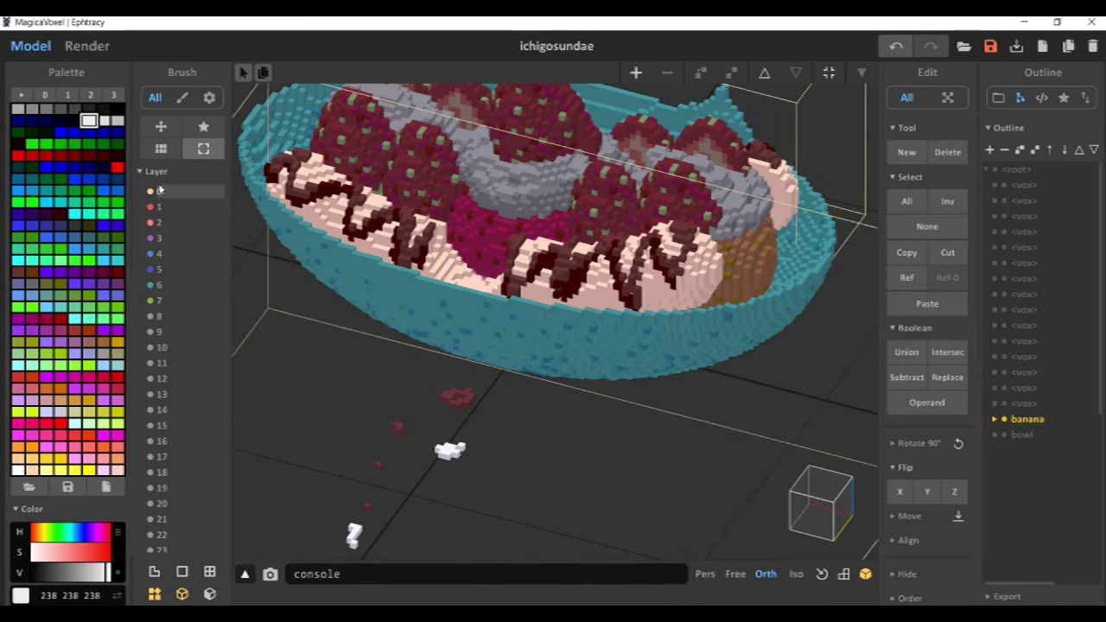
pyautogui.press('Tab')
pyautogui.click(195, 181)
pyautogui.moveTo(208, 355); pyautogui.dragTo(224, 444)
pyautogui.moveTo(424, 289)
pyautogui.mouseDown(button='right')
pyautogui.moveTo(448, 316)
pyautogui.moveTo(484, 269)
pyautogui.moveTo(518, 294)
pyautogui.moveTo(387, 239)
pyautogui.moveTo(478, 250)
pyautogui.mouseUp(button='right')
pyautogui.press('Tab')
pyautogui.press('Escape')
# Open the bowl model and draw a dark brown chocolate drip (102, 51, 51) running down its outer side below the banana.
pyautogui.scroll(-3, 476, 250)
pyautogui.scroll(4, 480, 216)
pyautogui.scroll(-5, 492, 95)
pyautogui.moveTo(494, 96); pyautogui.dragTo(518, 194, button='right')
pyautogui.doubleClick(572, 226)
pyautogui.moveTo(566, 223); pyautogui.dragTo(476, 185, button='right')
pyautogui.scroll(3, 477, 194)
pyautogui.moveTo(480, 259); pyautogui.dragTo(456, 281, button='right')
pyautogui.click(688, 74)
pyautogui.moveTo(527, 120)
pyautogui.mouseDown(button='right')
pyautogui.moveTo(506, 175)
pyautogui.moveTo(466, 226)
pyautogui.mouseUp(button='right')
pyautogui.scroll(4, 458, 233)
pyautogui.press('t')
pyautogui.moveTo(377, 296); pyautogui.dragTo(391, 335)
pyautogui.moveTo(432, 315); pyautogui.dragTo(456, 297, button='right')
pyautogui.moveTo(437, 359); pyautogui.dragTo(406, 399, button='right')
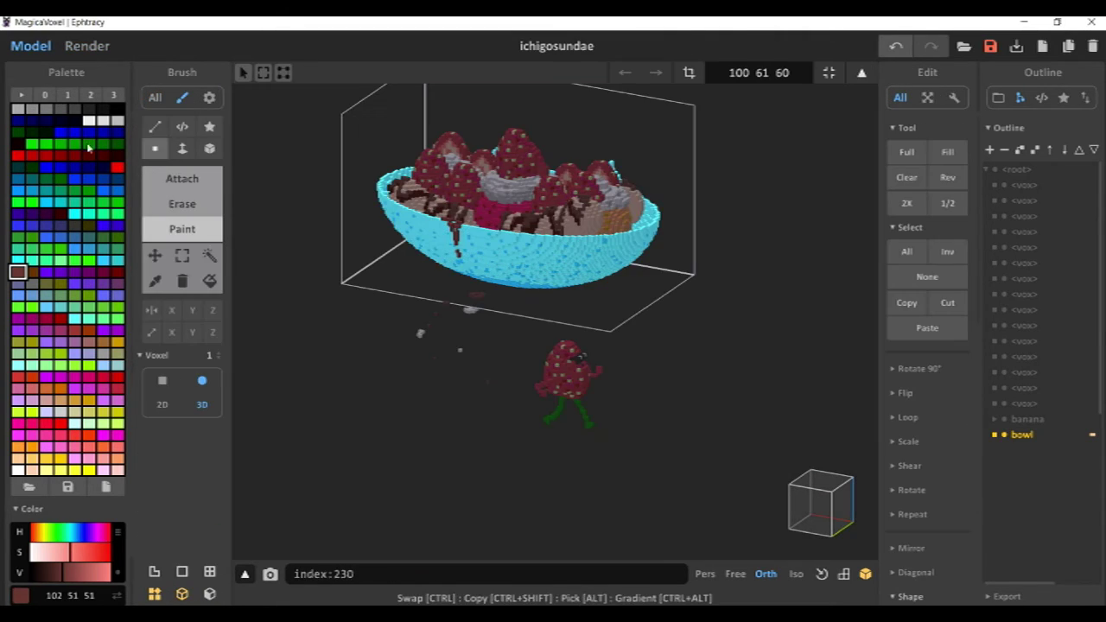
# Paint dark red spots (68, 0, 0) on the lower body of the walking strawberry and check them in the render.
pyautogui.click(103, 155)
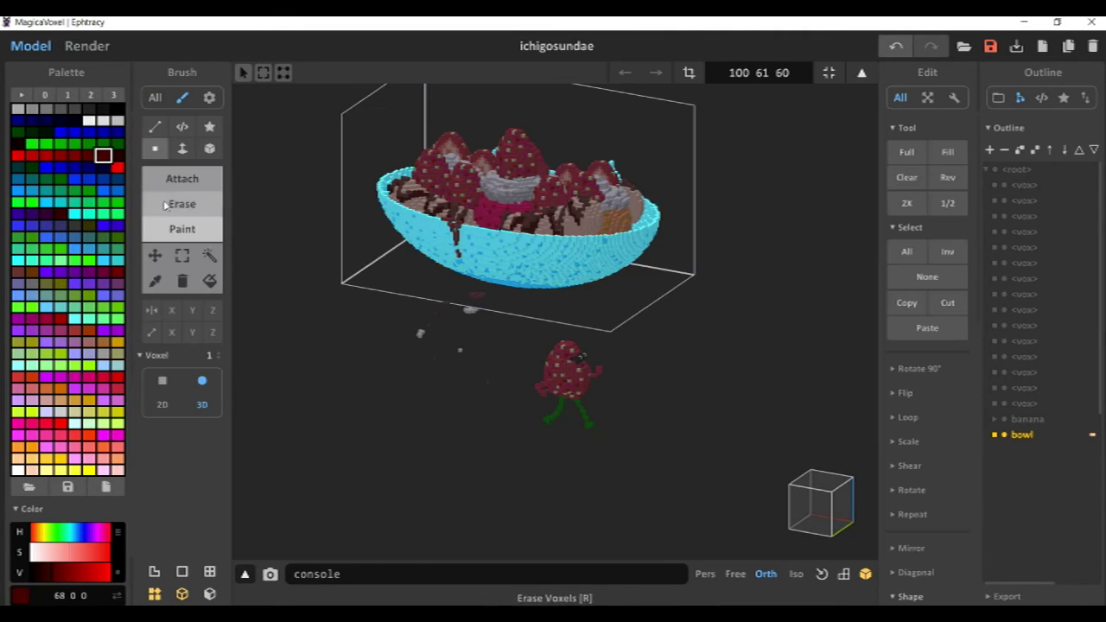
pyautogui.scroll(5, 501, 166)
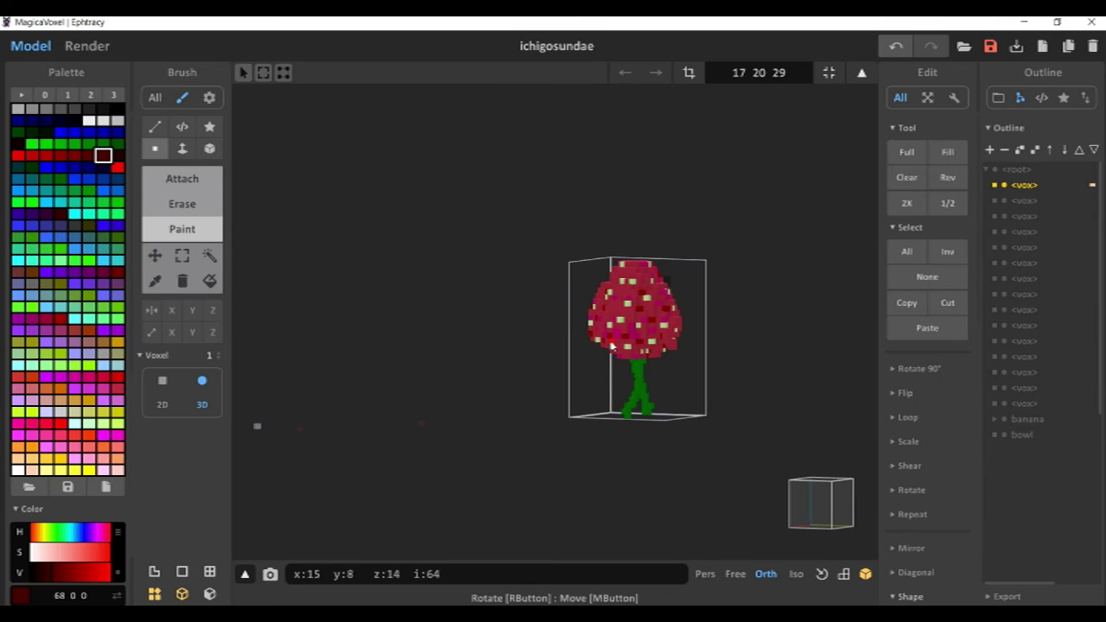
pyautogui.moveTo(619, 344); pyautogui.dragTo(518, 423, button='right')
pyautogui.click(93, 47)
pyautogui.moveTo(529, 321); pyautogui.dragTo(621, 210, button='right')
pyautogui.click(31, 47)
pyautogui.moveTo(595, 377)
pyautogui.mouseDown(button='right')
pyautogui.moveTo(358, 348)
pyautogui.moveTo(371, 398)
pyautogui.mouseUp(button='right')
# Colour the walking strawberry's feet dark brown and preview the result in the render.
pyautogui.click(156, 281)
pyautogui.click(491, 262)
pyautogui.moveTo(490, 262); pyautogui.dragTo(685, 368, button='right')
pyautogui.click(662, 431)
pyautogui.moveTo(661, 432)
pyautogui.mouseDown(button='right')
pyautogui.moveTo(459, 330)
pyautogui.moveTo(659, 357)
pyautogui.moveTo(483, 346)
pyautogui.mouseUp(button='right')
pyautogui.click(75, 318)
pyautogui.click(183, 229)
pyautogui.moveTo(518, 388); pyautogui.dragTo(691, 380, button='right')
pyautogui.click(156, 280)
pyautogui.click(674, 432)
pyautogui.moveTo(674, 432)
pyautogui.mouseDown(button='right')
pyautogui.moveTo(723, 370)
pyautogui.moveTo(658, 488)
pyautogui.moveTo(740, 486)
pyautogui.moveTo(674, 406)
pyautogui.mouseUp(button='right')
pyautogui.click(658, 488)
pyautogui.click(87, 46)
# Frame the render on the chocolate drip and the spilled drops below the bowl, and save it as an image.
pyautogui.moveTo(526, 355); pyautogui.dragTo(466, 328, button='middle')
pyautogui.moveTo(604, 391); pyautogui.dragTo(628, 375, button='middle')
pyautogui.moveTo(626, 376); pyautogui.dragTo(609, 328, button='right')
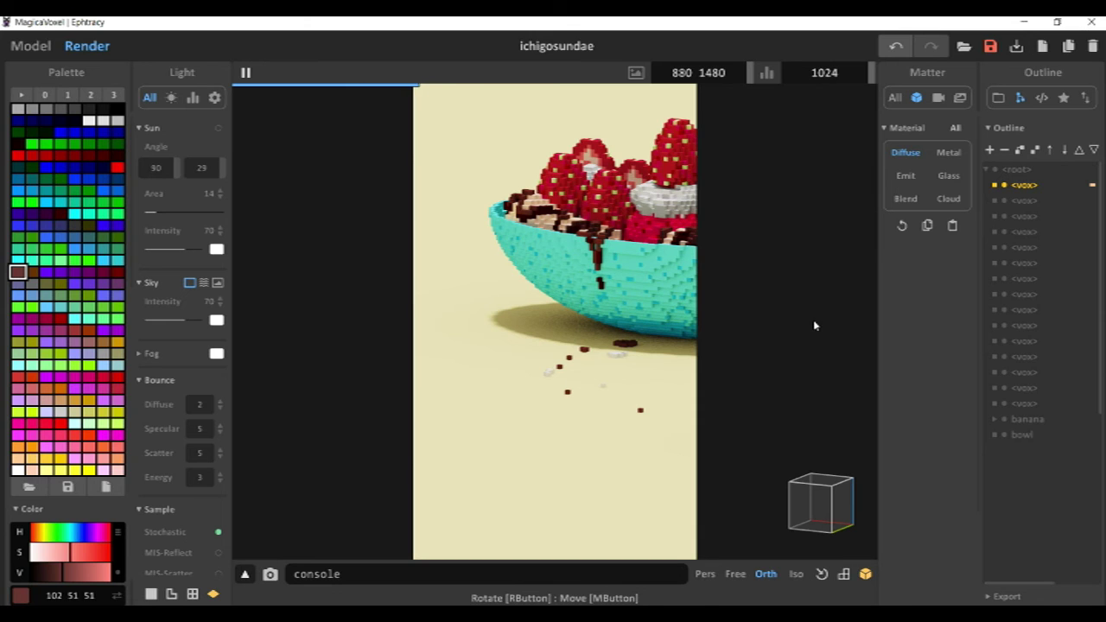
pyautogui.moveTo(545, 271); pyautogui.dragTo(653, 273, button='middle')
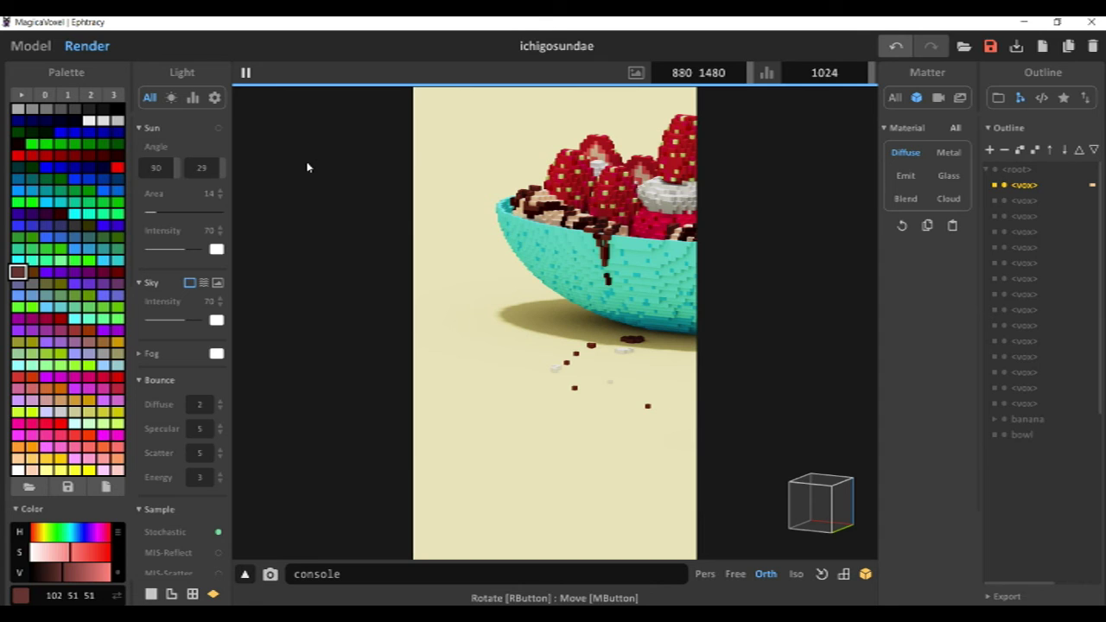
pyautogui.click(271, 576)
pyautogui.click(843, 566)
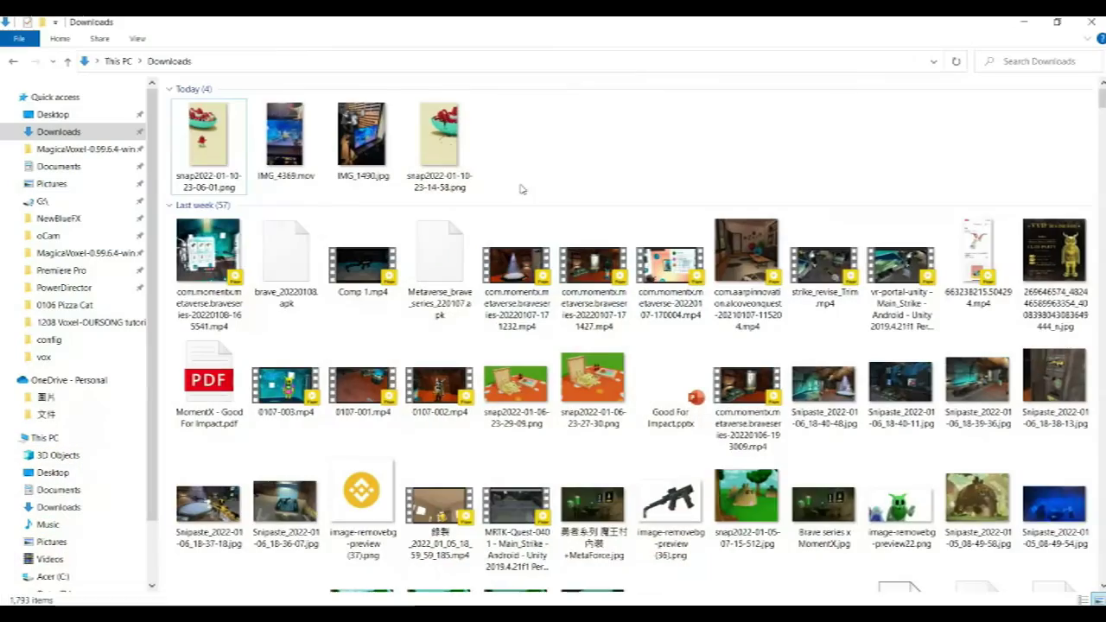
# Look up the properties of the earlier image 1228 Meowchia Roll.jpeg in the Downloads folder.
pyautogui.scroll(-10, 519, 185)
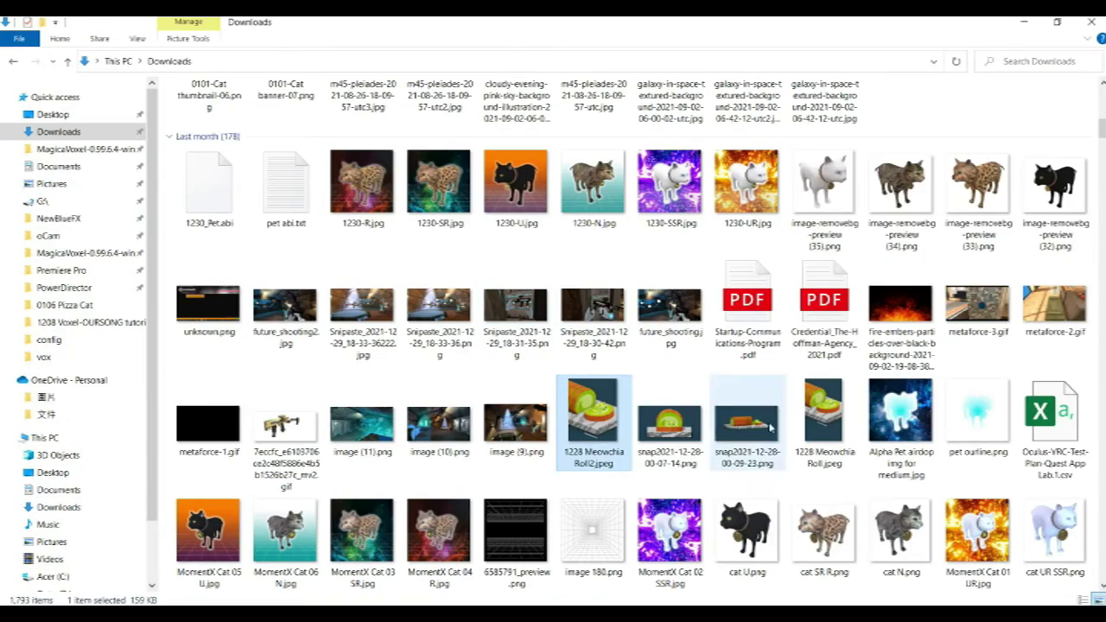
pyautogui.rightClick(821, 423)
pyautogui.click(864, 597)
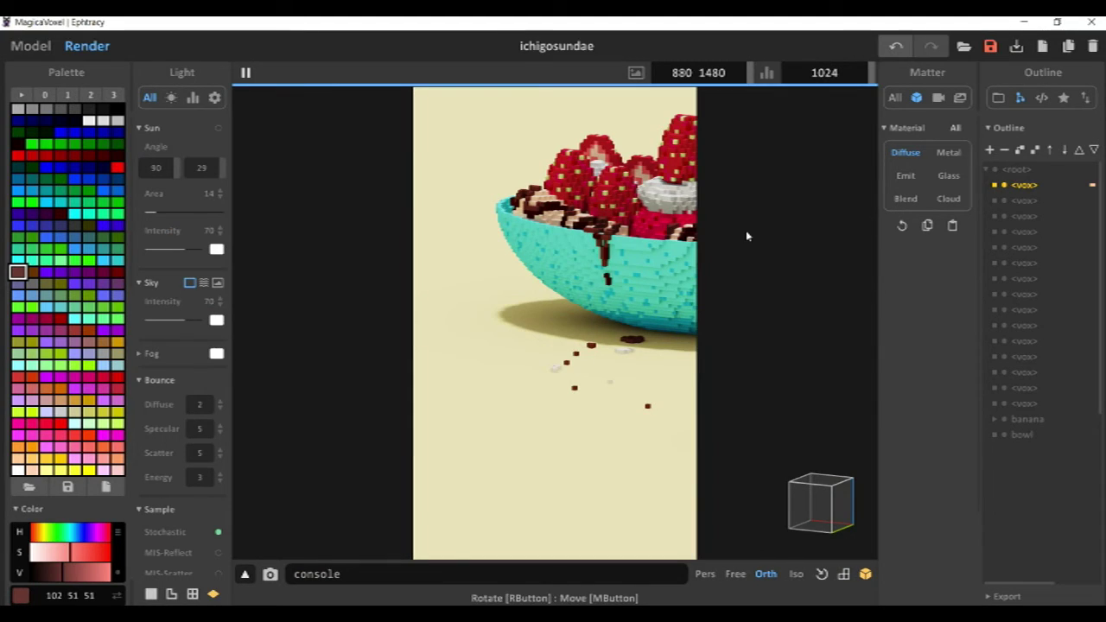
# Set the render size to 880 × 880.
pyautogui.press('BackSpace')
pyautogui.press('BackSpace')
pyautogui.write('8')
pyautogui.press('Return')
# Frame the whole bowl, the spilled drops and the walking strawberry together, and save the render as an image.
pyautogui.moveTo(722, 311); pyautogui.dragTo(557, 309, button='middle')
pyautogui.moveTo(557, 309)
pyautogui.mouseDown(button='right')
pyautogui.moveTo(550, 323)
pyautogui.moveTo(570, 301)
pyautogui.moveTo(577, 312)
pyautogui.mouseUp(button='right')
pyautogui.moveTo(577, 313); pyautogui.dragTo(582, 326, button='middle')
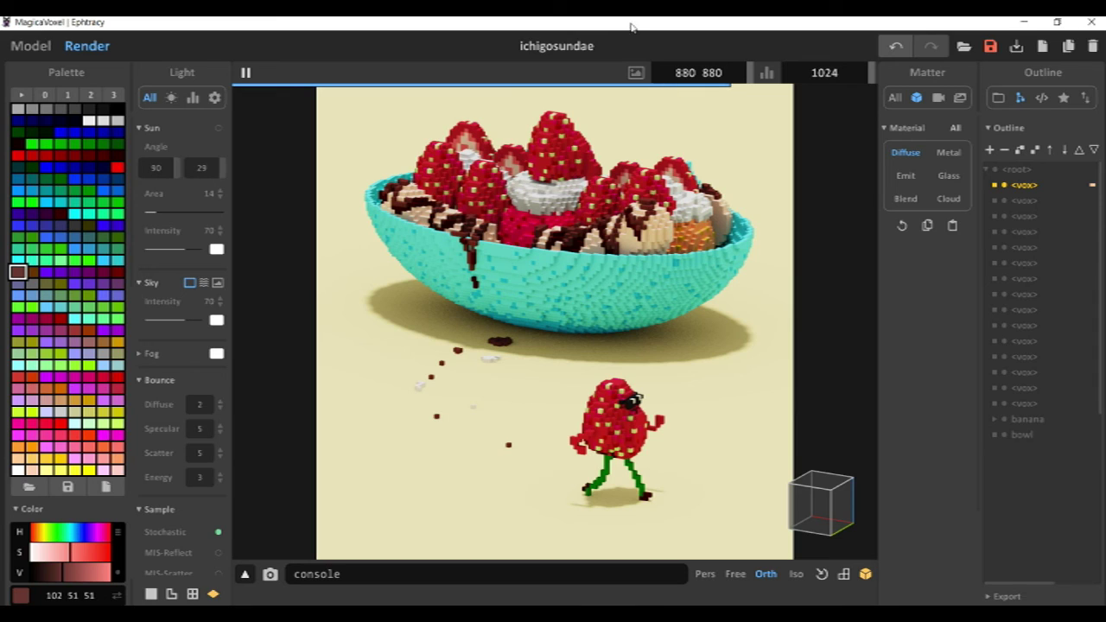
pyautogui.click(270, 577)
pyautogui.press('Return')
# Frame the render on the bowl's cat face with the walking strawberry beside it.
pyautogui.scroll(-3, 584, 290)
pyautogui.moveTo(673, 291); pyautogui.dragTo(569, 271, button='right')
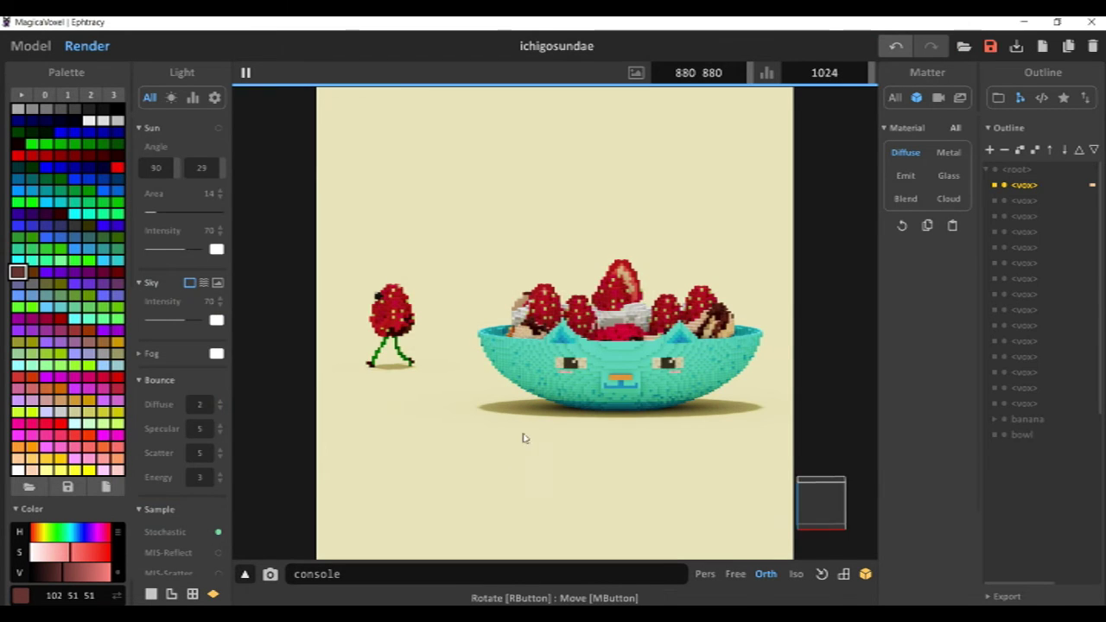
# Frame a close-up of the walking strawberry with the spilled drops behind it and capture it as an image.
pyautogui.moveTo(520, 437); pyautogui.dragTo(480, 389, button='right')
pyautogui.moveTo(540, 413); pyautogui.dragTo(611, 348, button='middle')
pyautogui.scroll(3, 611, 348)
pyautogui.scroll(4, 612, 348)
pyautogui.moveTo(611, 348); pyautogui.dragTo(548, 363, button='right')
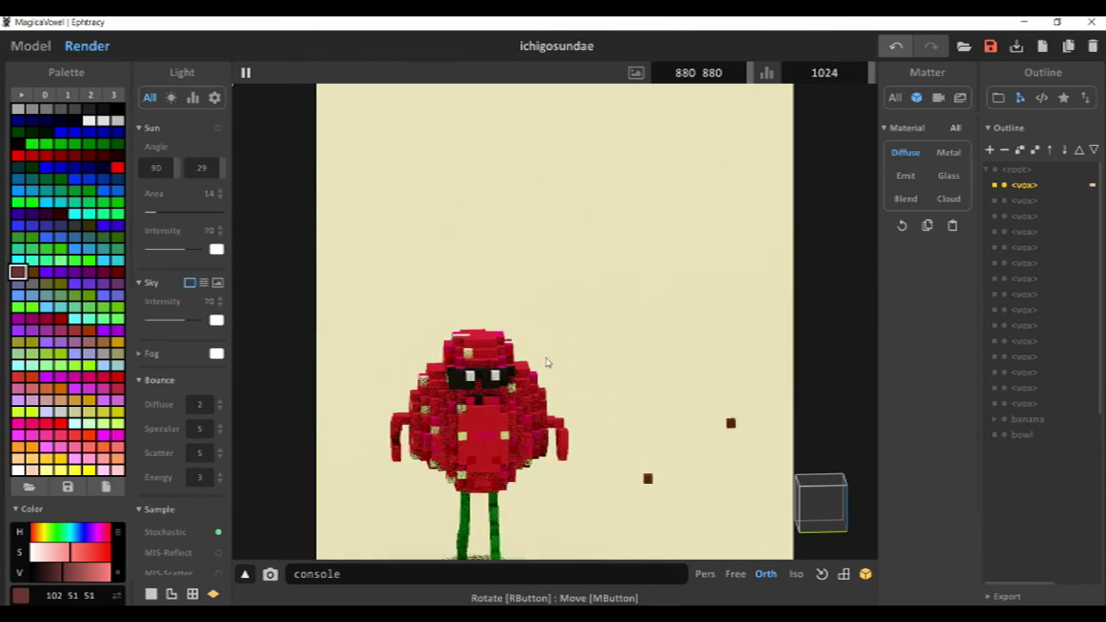
pyautogui.moveTo(548, 362); pyautogui.dragTo(629, 315, button='middle')
pyautogui.scroll(5, 629, 316)
pyautogui.scroll(-3, 641, 336)
pyautogui.moveTo(642, 339); pyautogui.dragTo(596, 368, button='right')
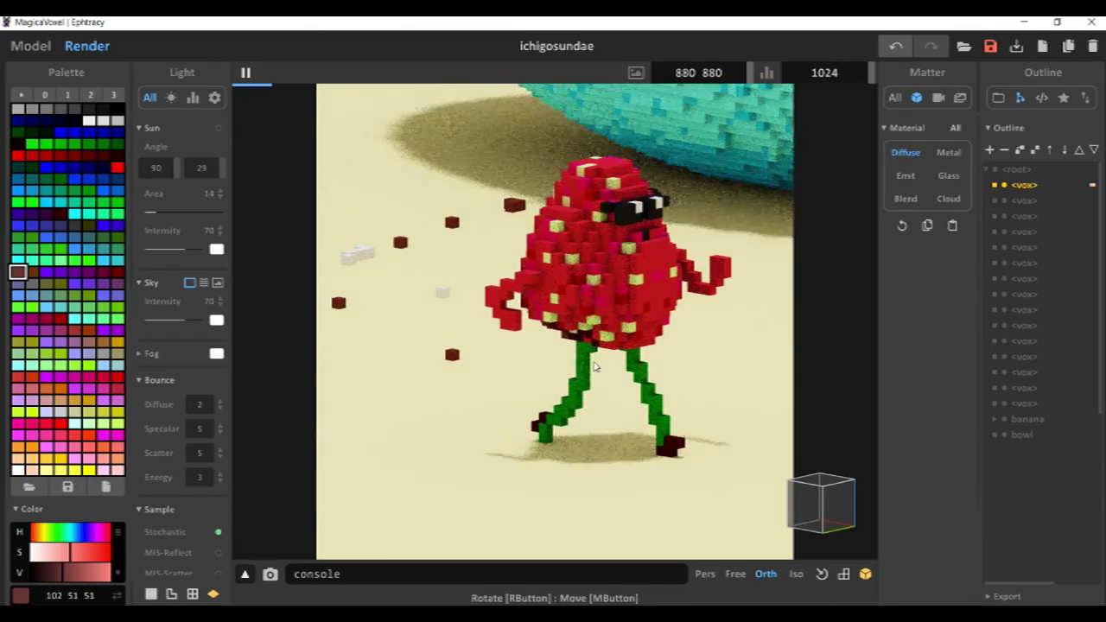
pyautogui.moveTo(597, 368); pyautogui.dragTo(617, 383, button='middle')
pyautogui.moveTo(689, 363)
pyautogui.mouseDown(button='right')
pyautogui.moveTo(671, 363)
pyautogui.moveTo(701, 361)
pyautogui.mouseUp(button='right')
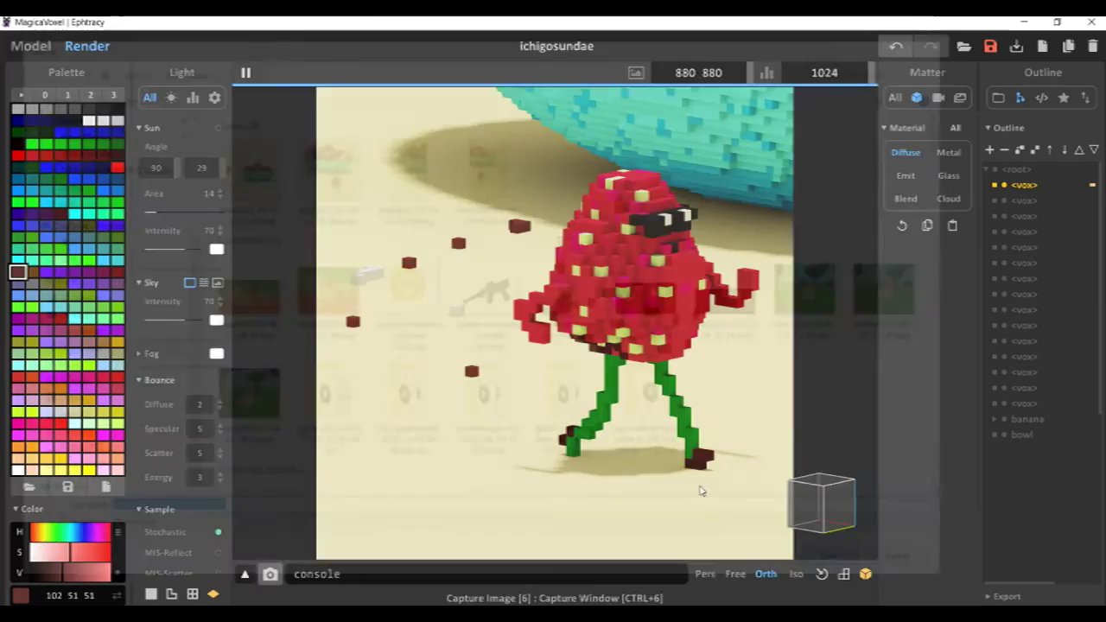
# Examine the finished scene in the render from above the bowl and from farther away.
pyautogui.moveTo(699, 487); pyautogui.dragTo(594, 349, button='right')
pyautogui.scroll(-10, 595, 349)
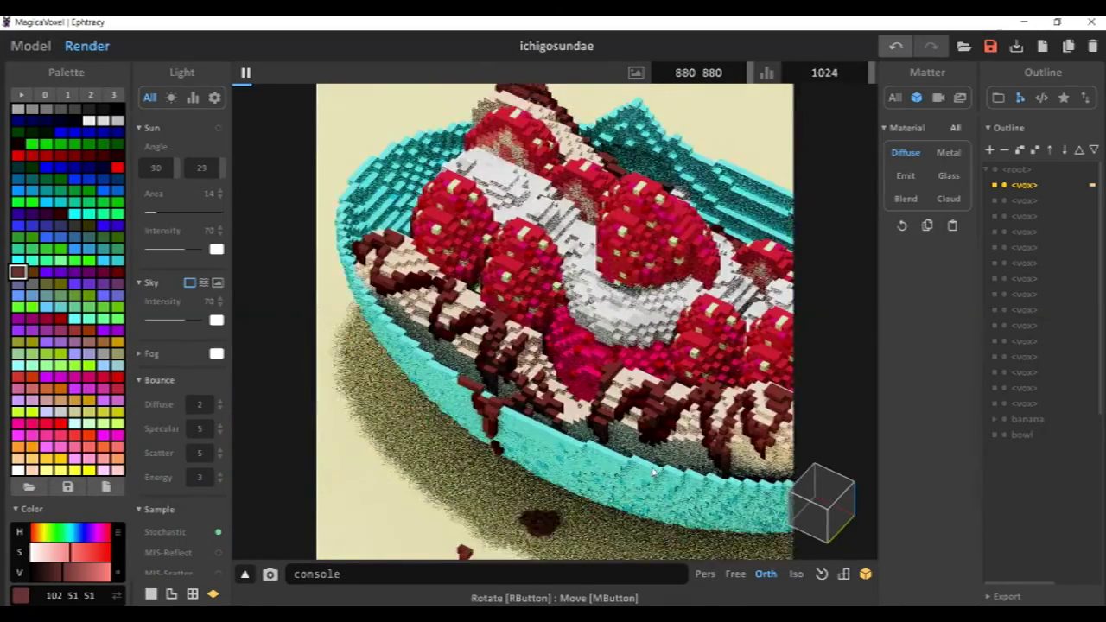
pyautogui.moveTo(501, 279); pyautogui.dragTo(389, 234, button='right')
pyautogui.scroll(-2, 449, 311)
pyautogui.moveTo(493, 415); pyautogui.dragTo(626, 391, button='right')
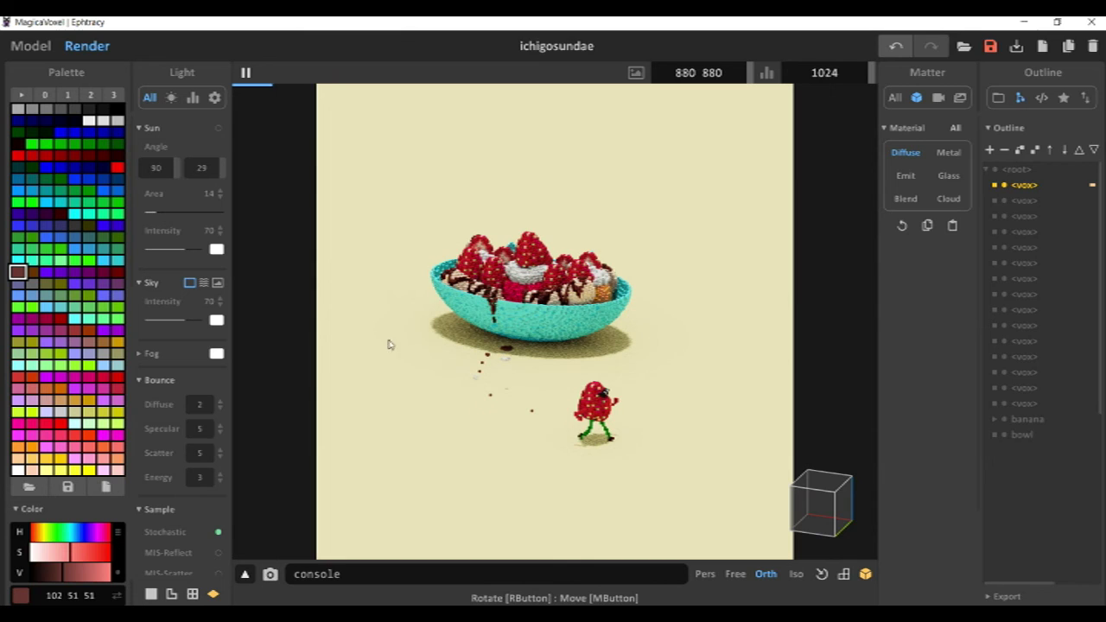
pyautogui.scroll(-3, 460, 326)
pyautogui.moveTo(461, 326); pyautogui.dragTo(726, 423, button='right')
pyautogui.moveTo(726, 420); pyautogui.dragTo(721, 420, button='middle')
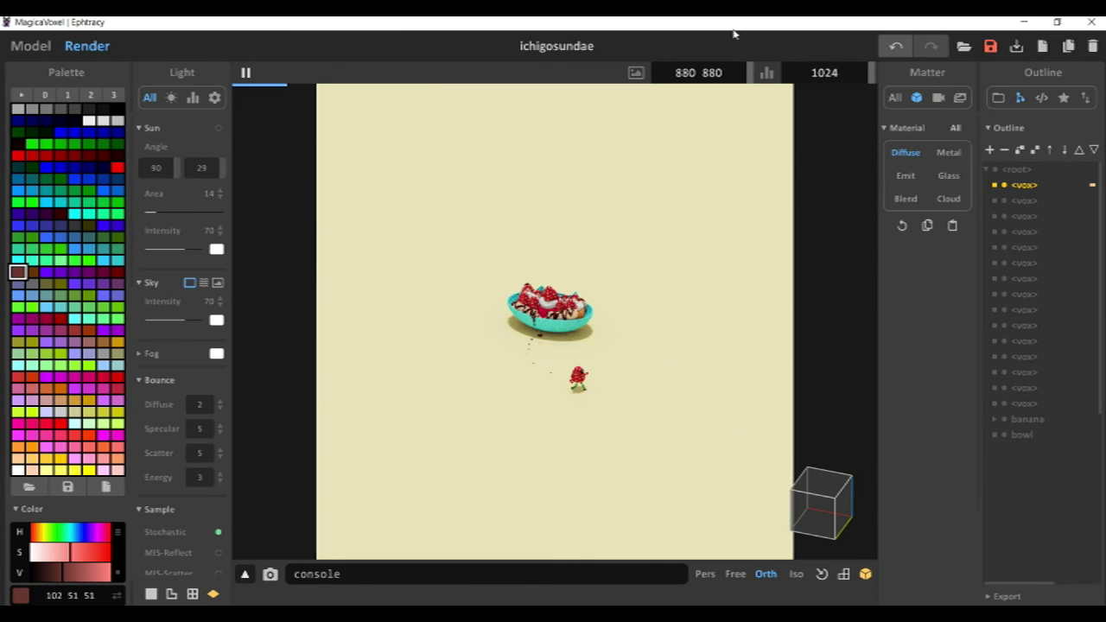